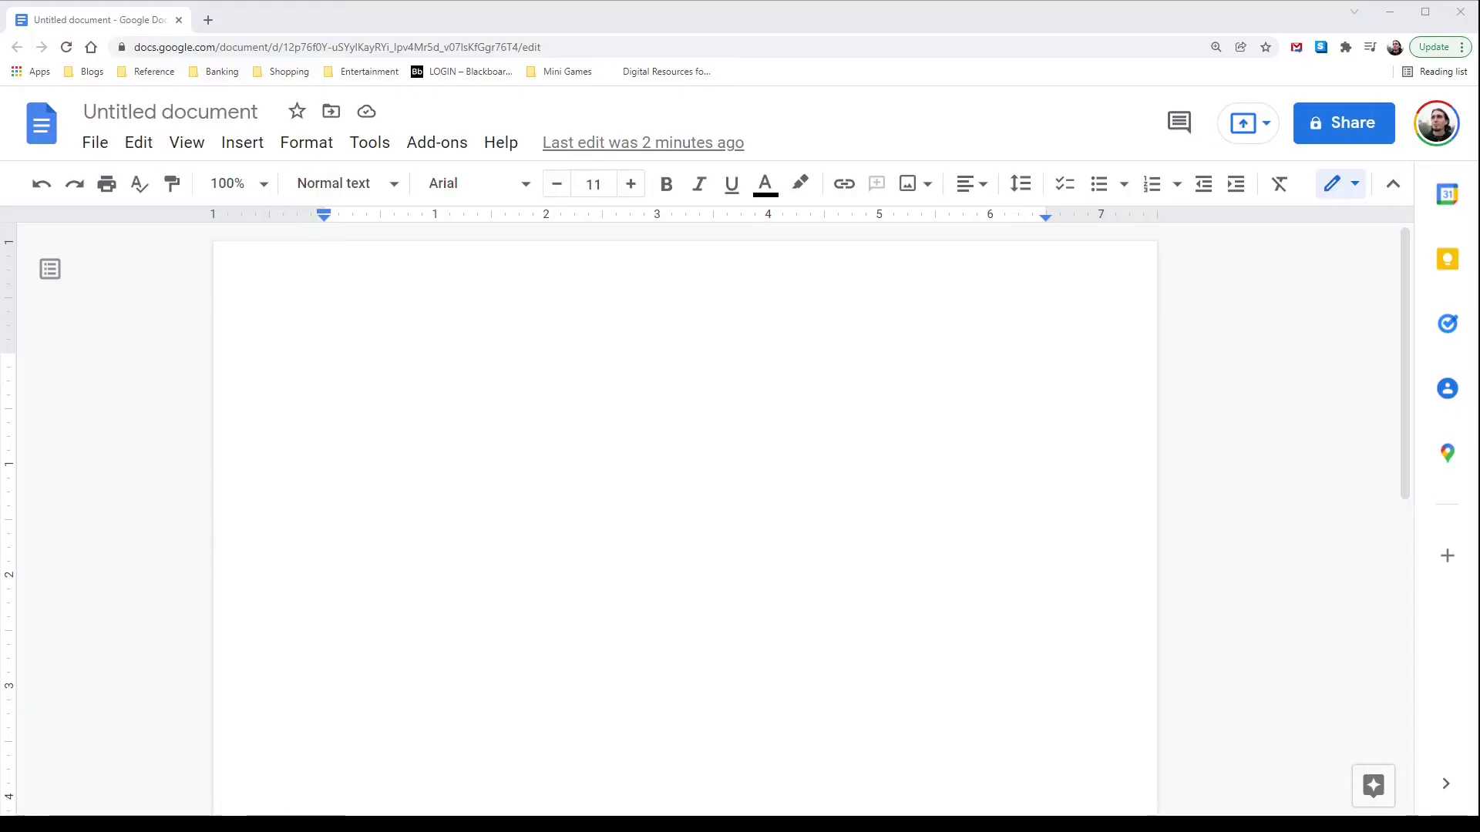
scroll(684, 517, down, 1)
key(ctrl+a)
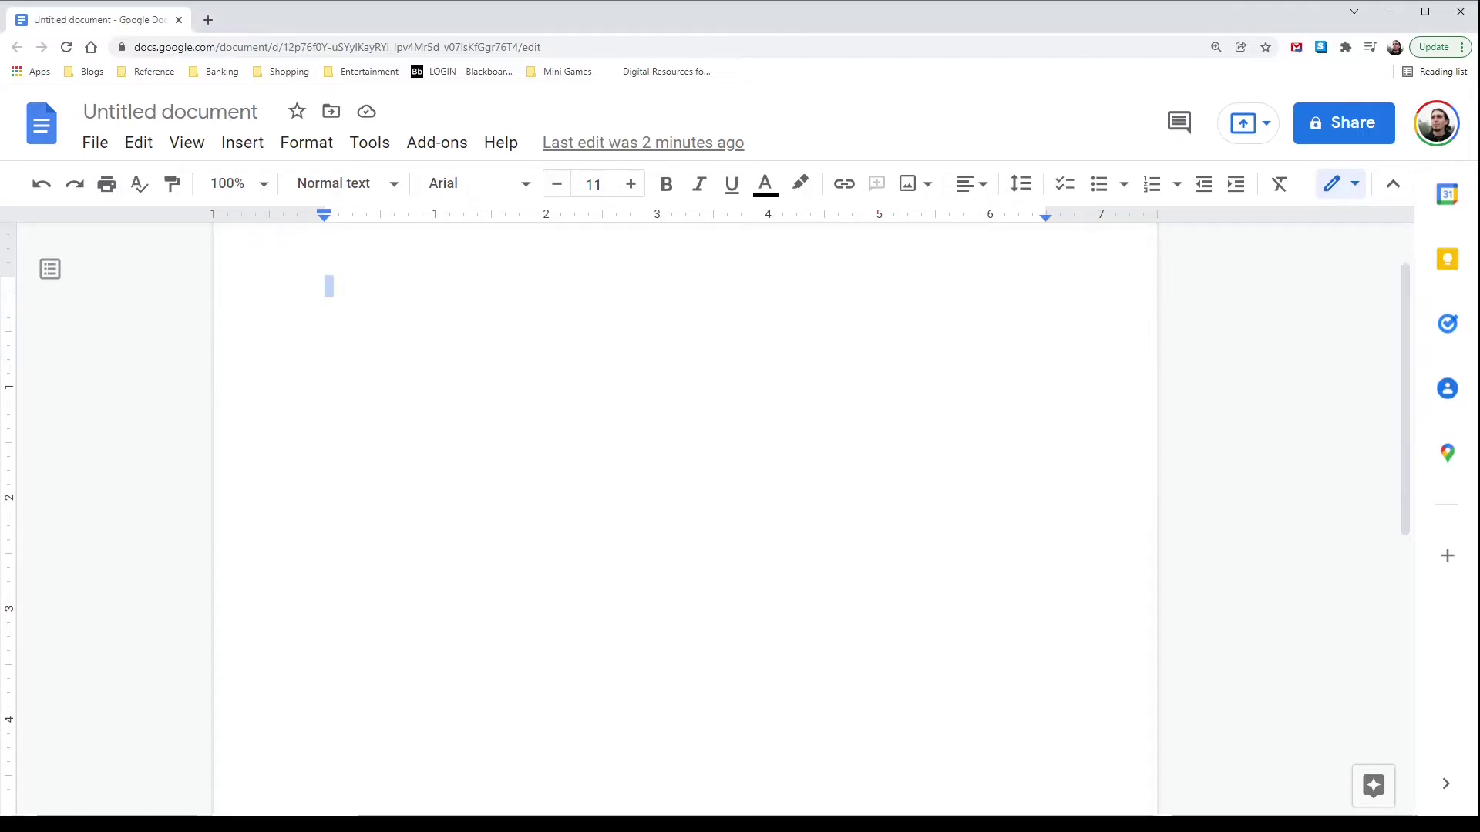
click(529, 326)
scroll(530, 328, up, 1)
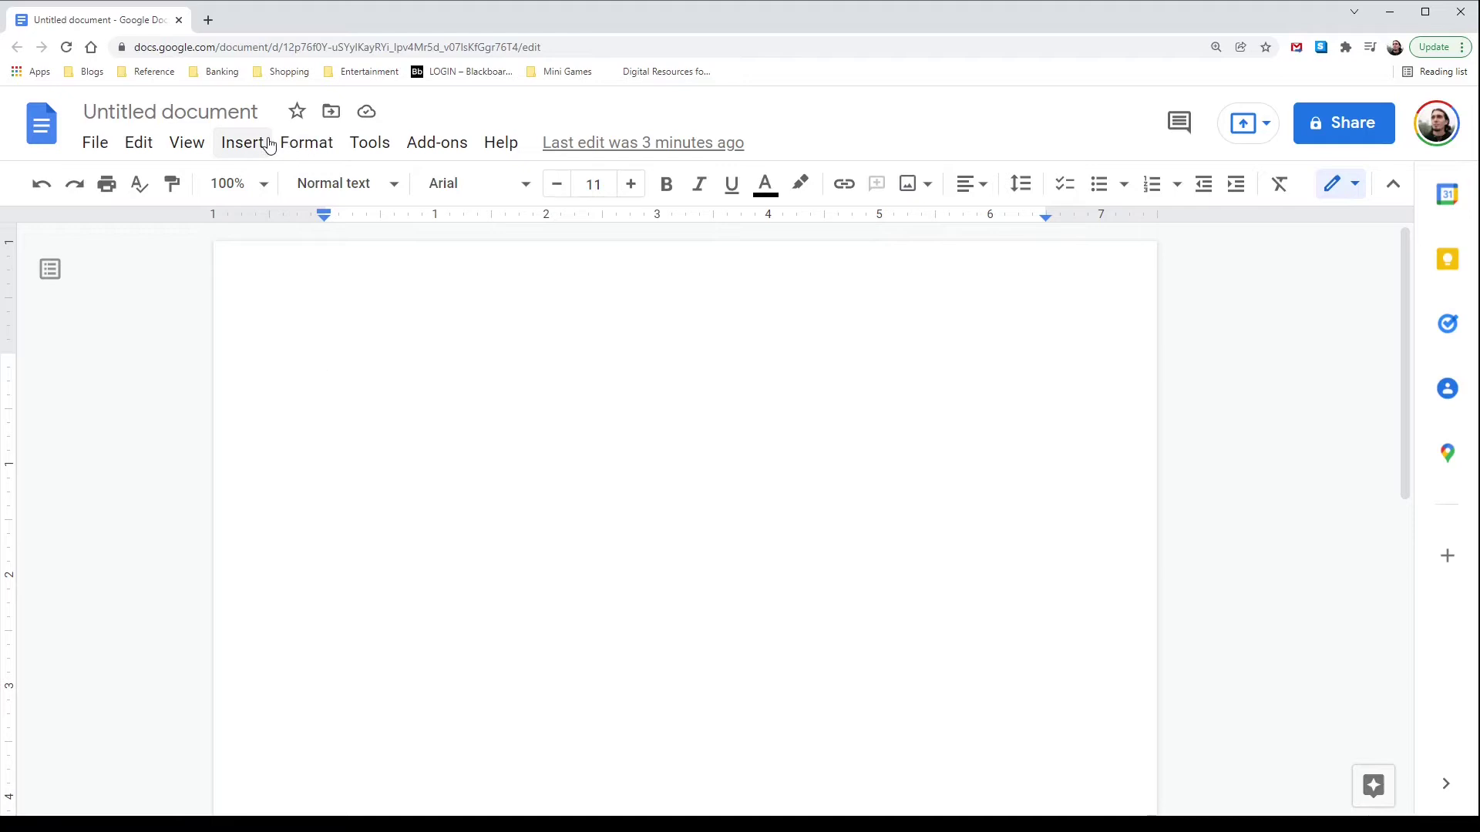
click(308, 146)
Switch the blank page to the three-column preset and drag the right indent marker inward.
mouse_move(439, 332)
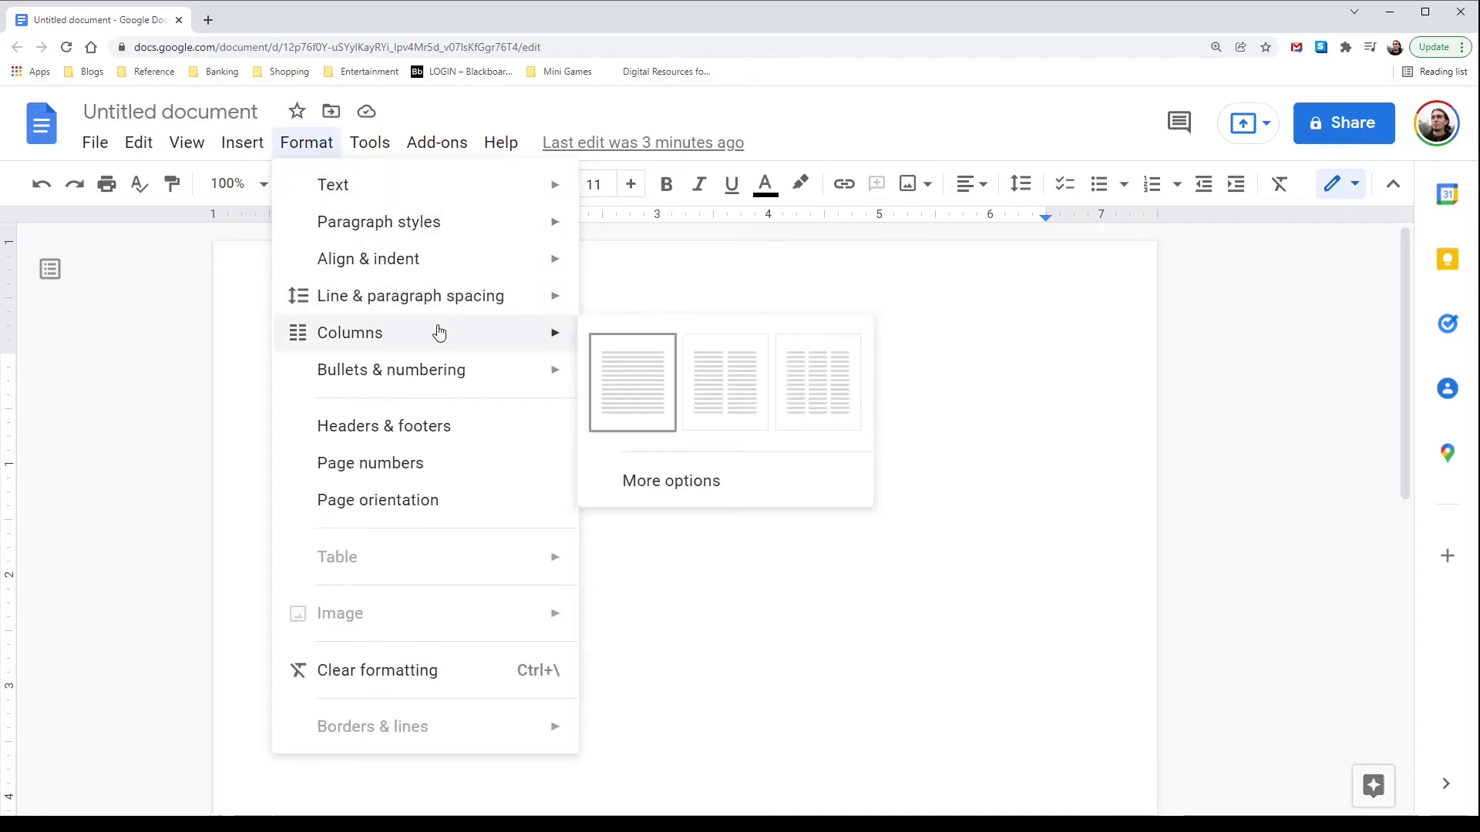
click(831, 392)
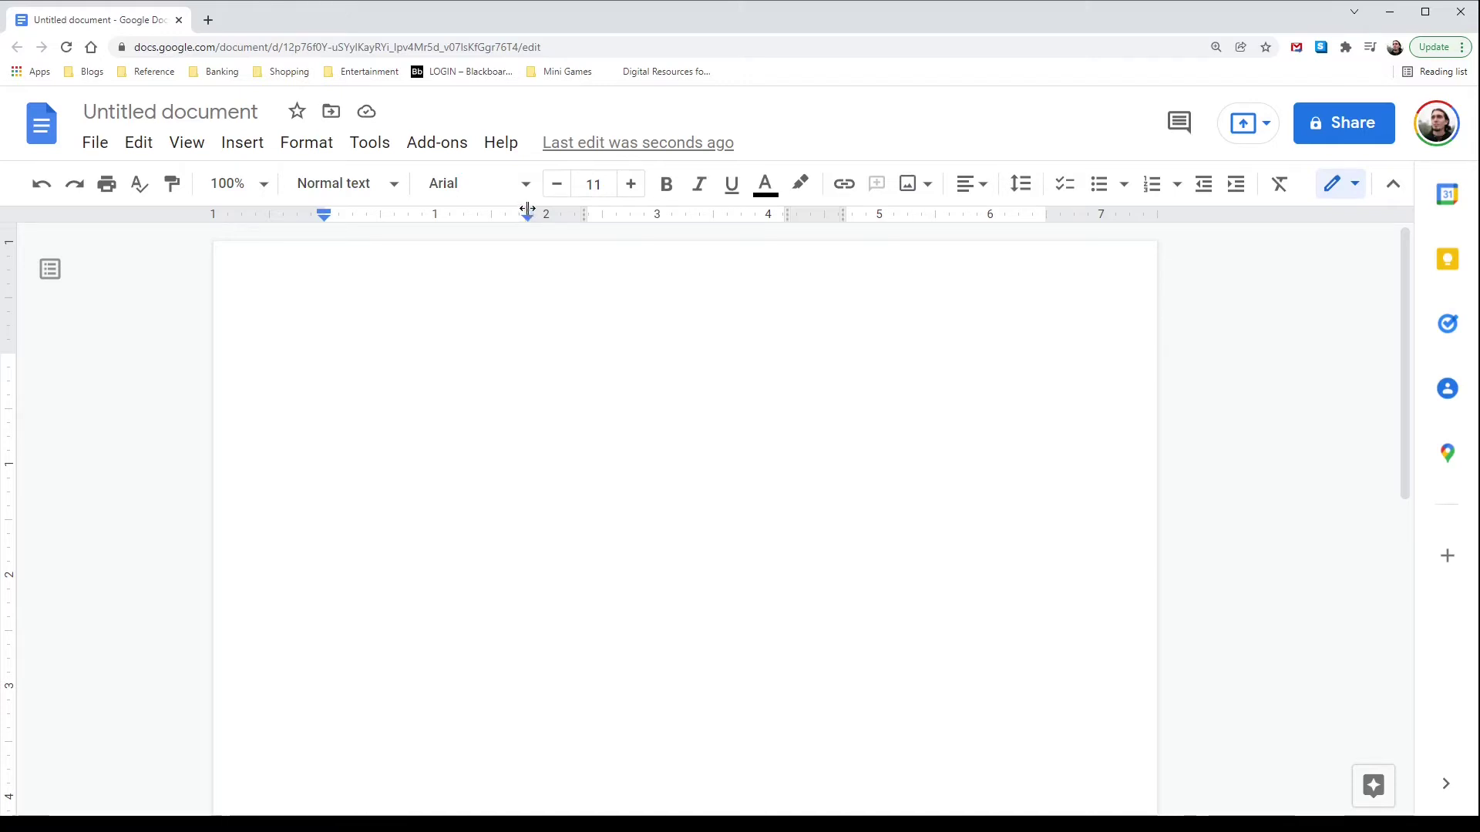
drag(528, 209, 464, 217)
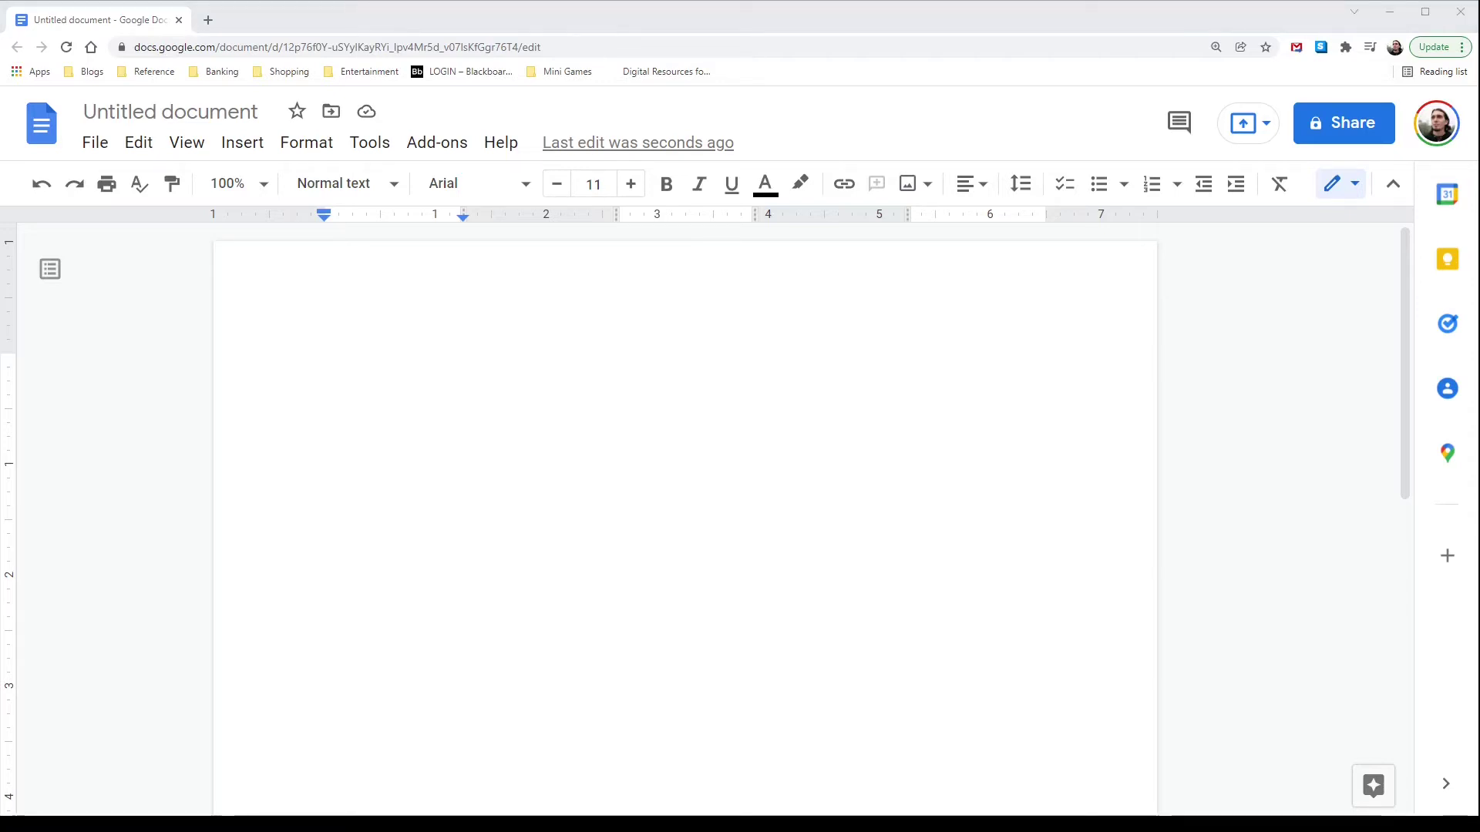
double_click(367, 370)
Paste the tank game rules at the start of the three-column page.
click(498, 377)
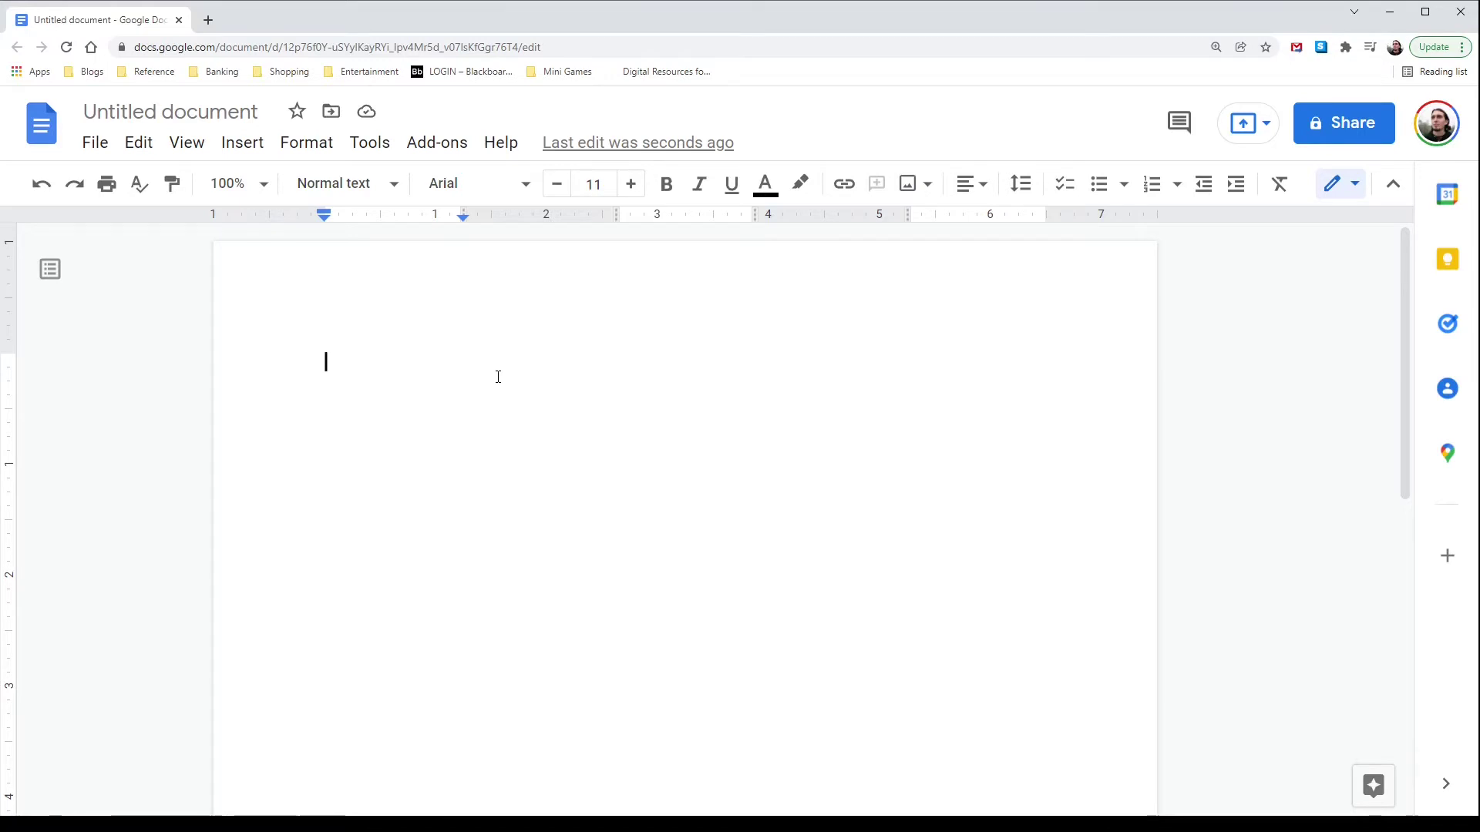
key(ctrl+v)
scroll(479, 440, up, 3)
scroll(481, 441, up, 12)
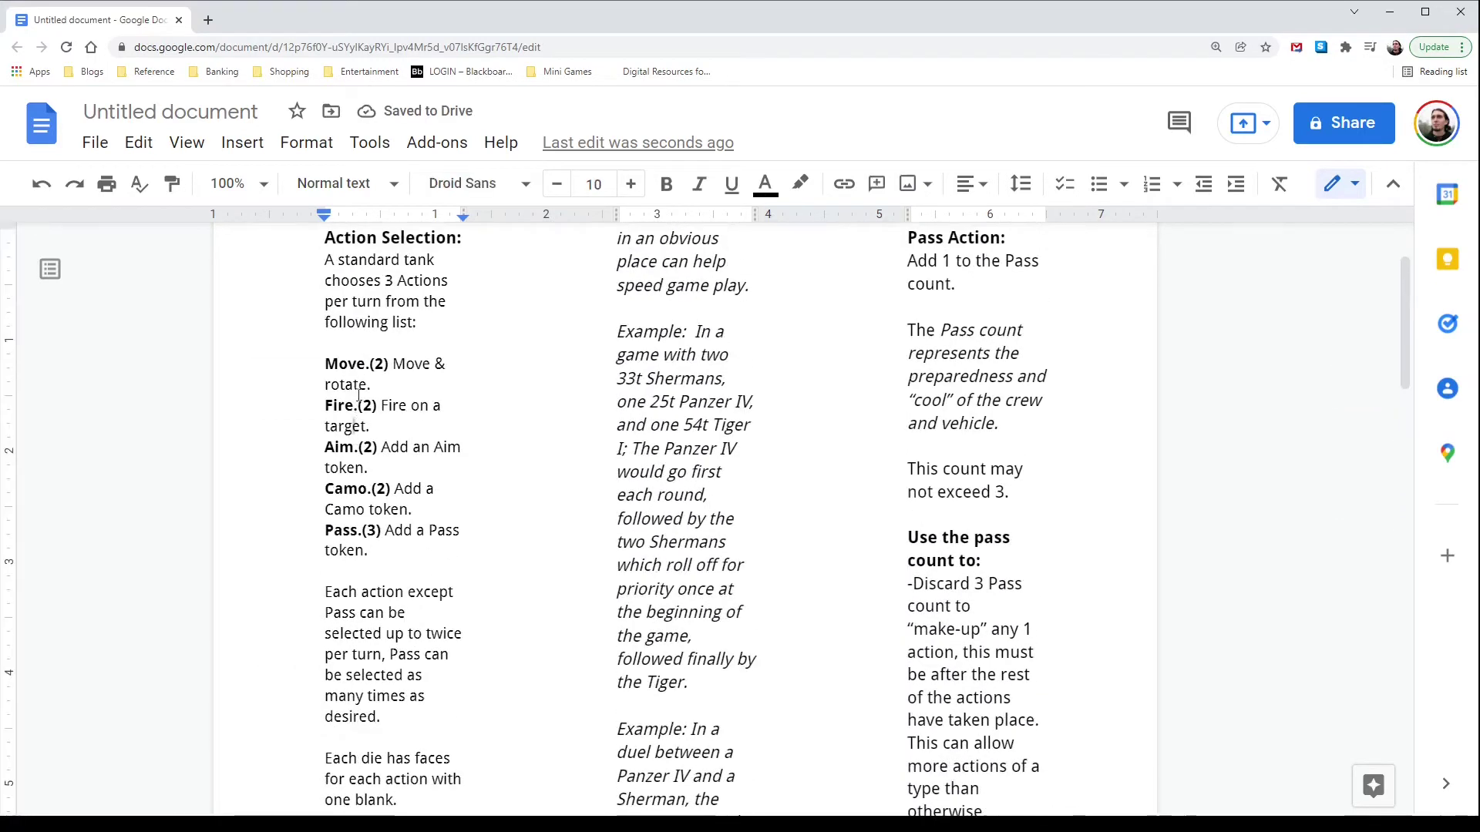
scroll(355, 443, up, 3)
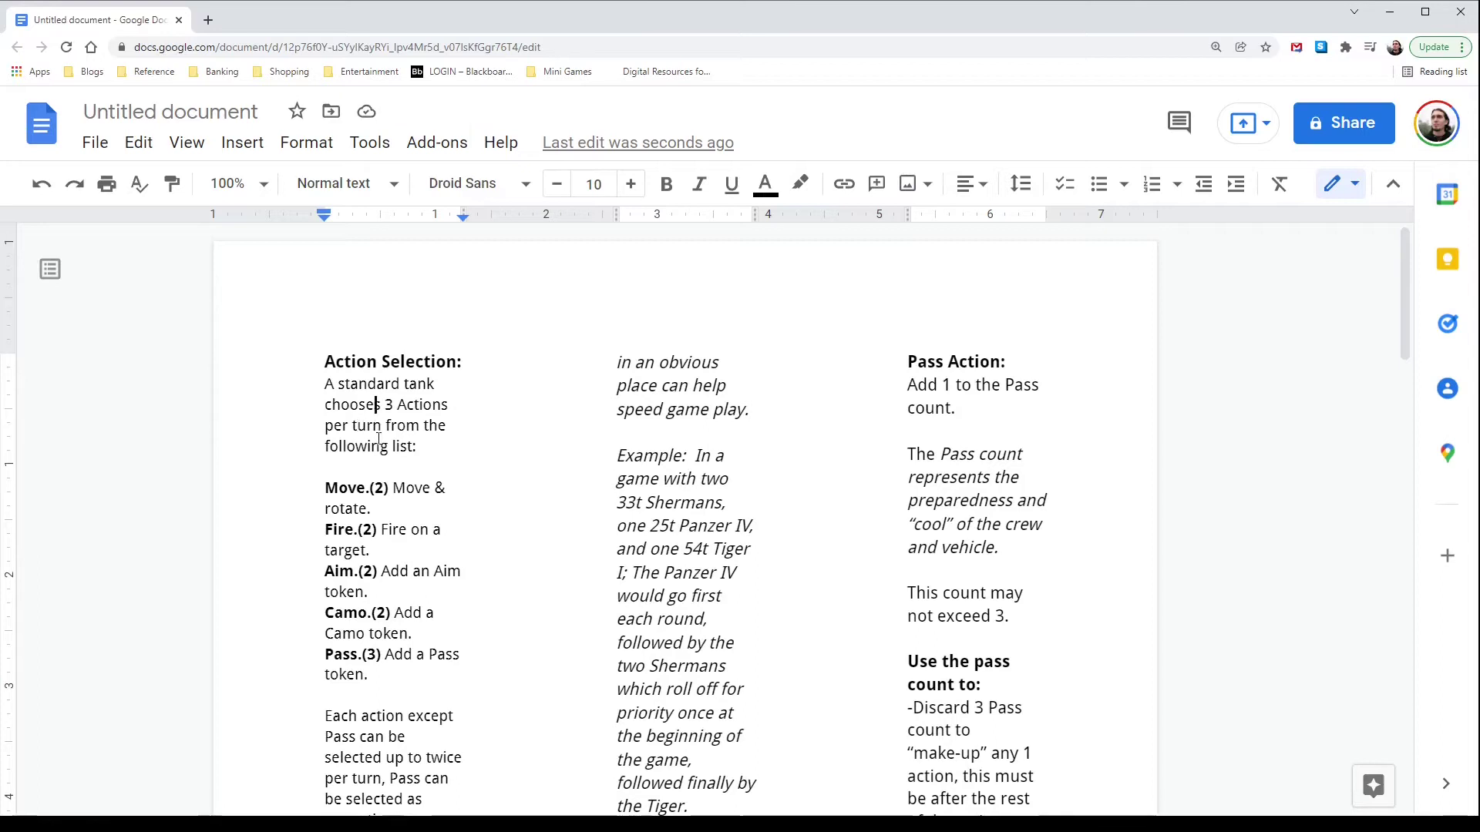
scroll(379, 440, down, 1)
scroll(378, 439, up, 1)
Set the first column's rules text and the duel example to 8 pt.
drag(324, 383, 467, 667)
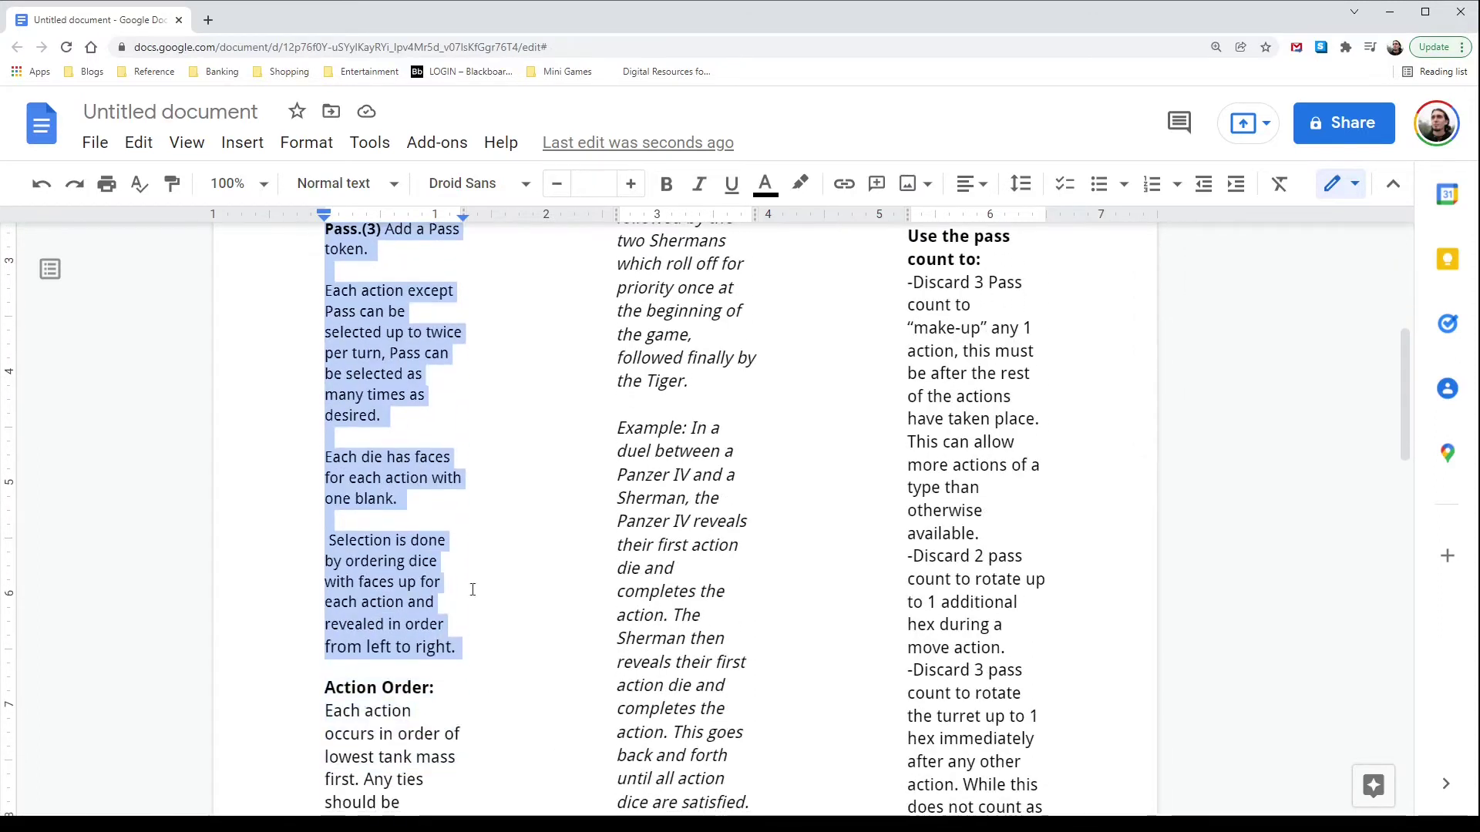
click(593, 184)
click(600, 231)
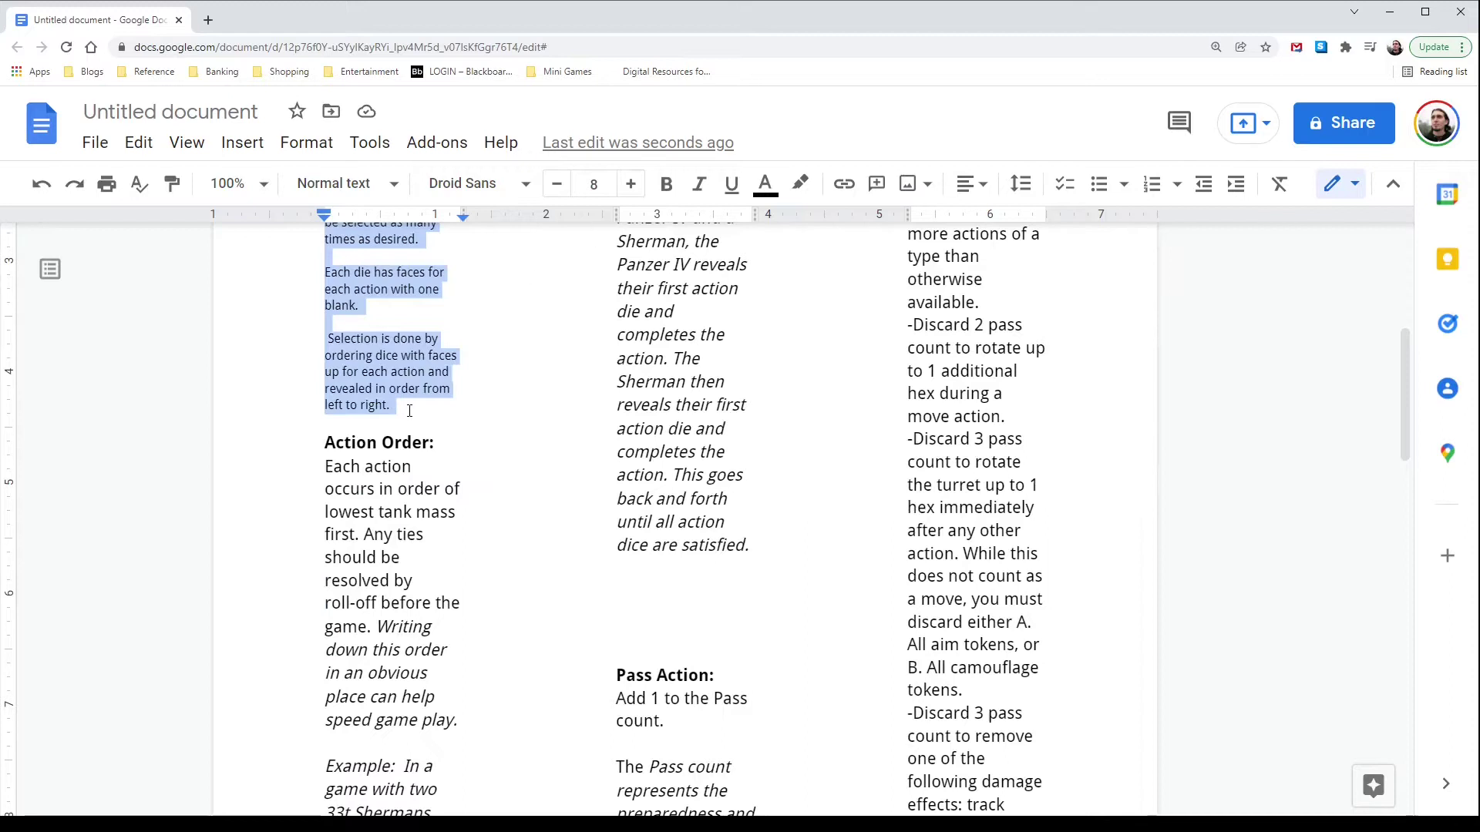
drag(324, 466, 484, 699)
key(ctrl+shift+comma)
key(ctrl+shift+comma)
key(ctrl+shift+comma)
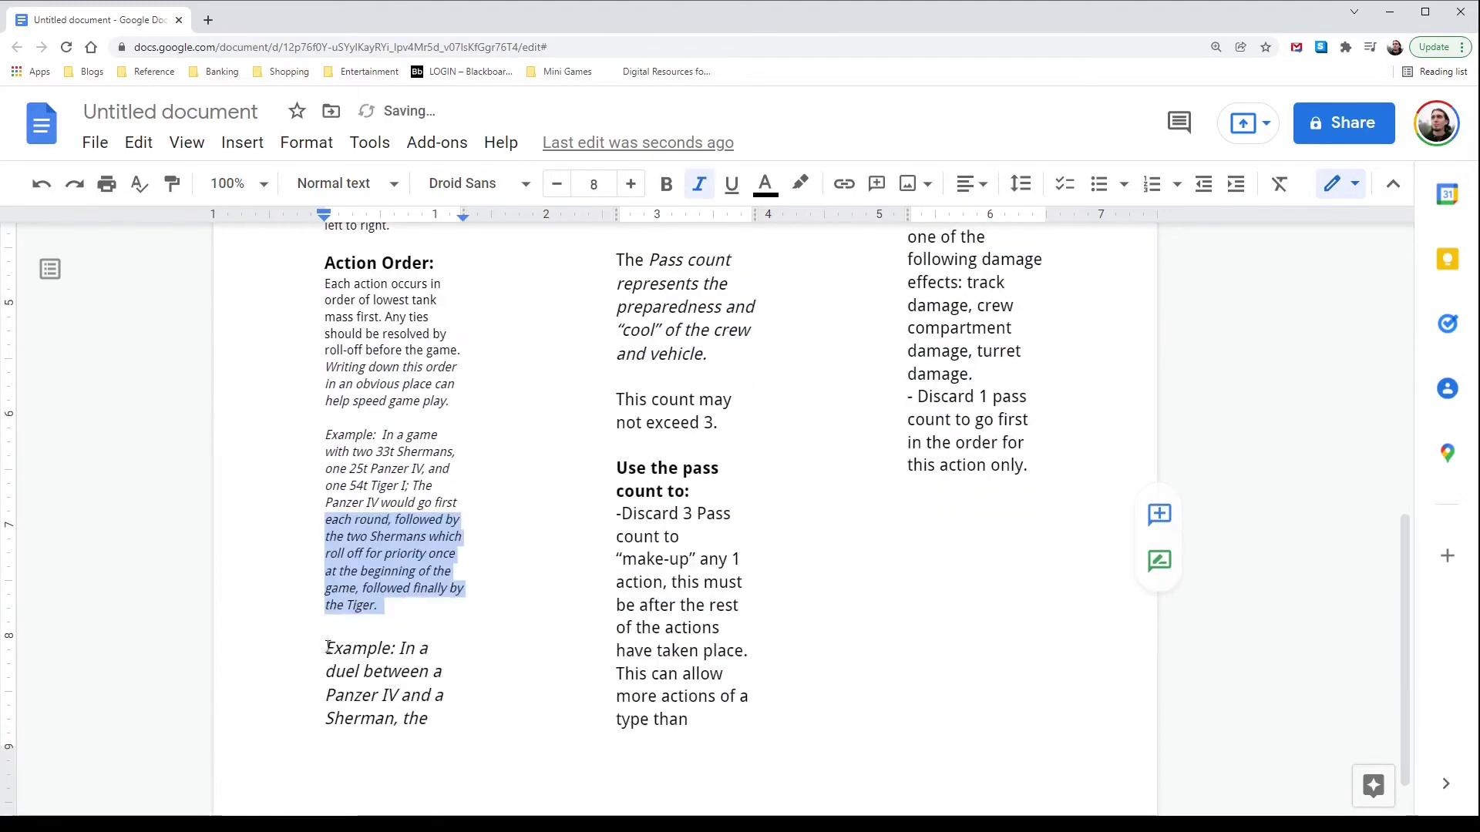
key(ctrl+shift+Down)
key(ctrl+shift+Down)
key(ctrl+shift+comma)
key(ctrl+shift+comma)
key(ctrl+shift+comma)
Shrink the Pass Action block and the remaining column 2 text to 8 pt.
click(644, 487)
drag(643, 487, 733, 674)
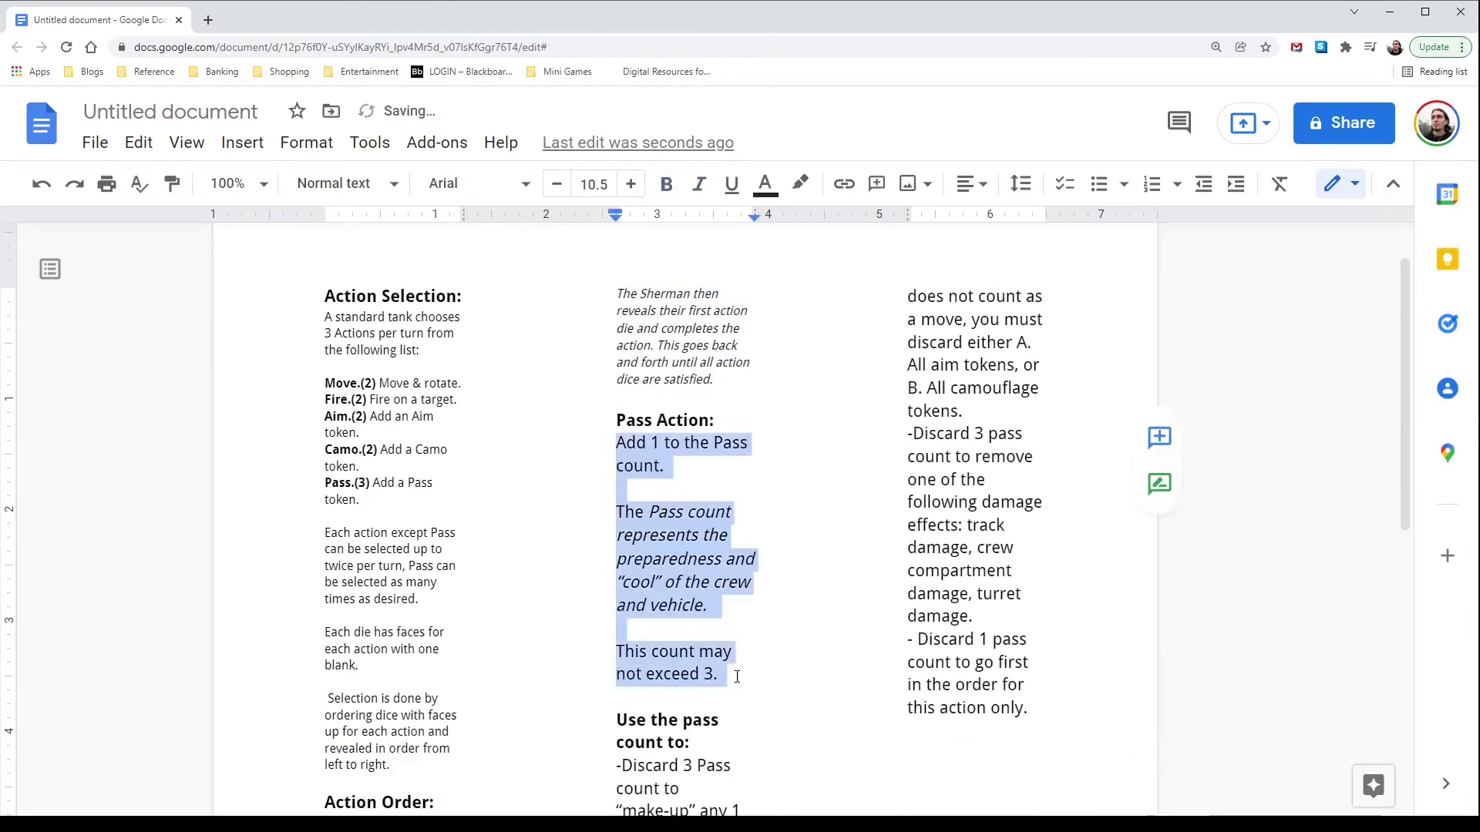
key(ctrl+shift+comma)
scroll(733, 674, down, 5)
drag(617, 429, 766, 638)
key(ctrl+shift+Up)
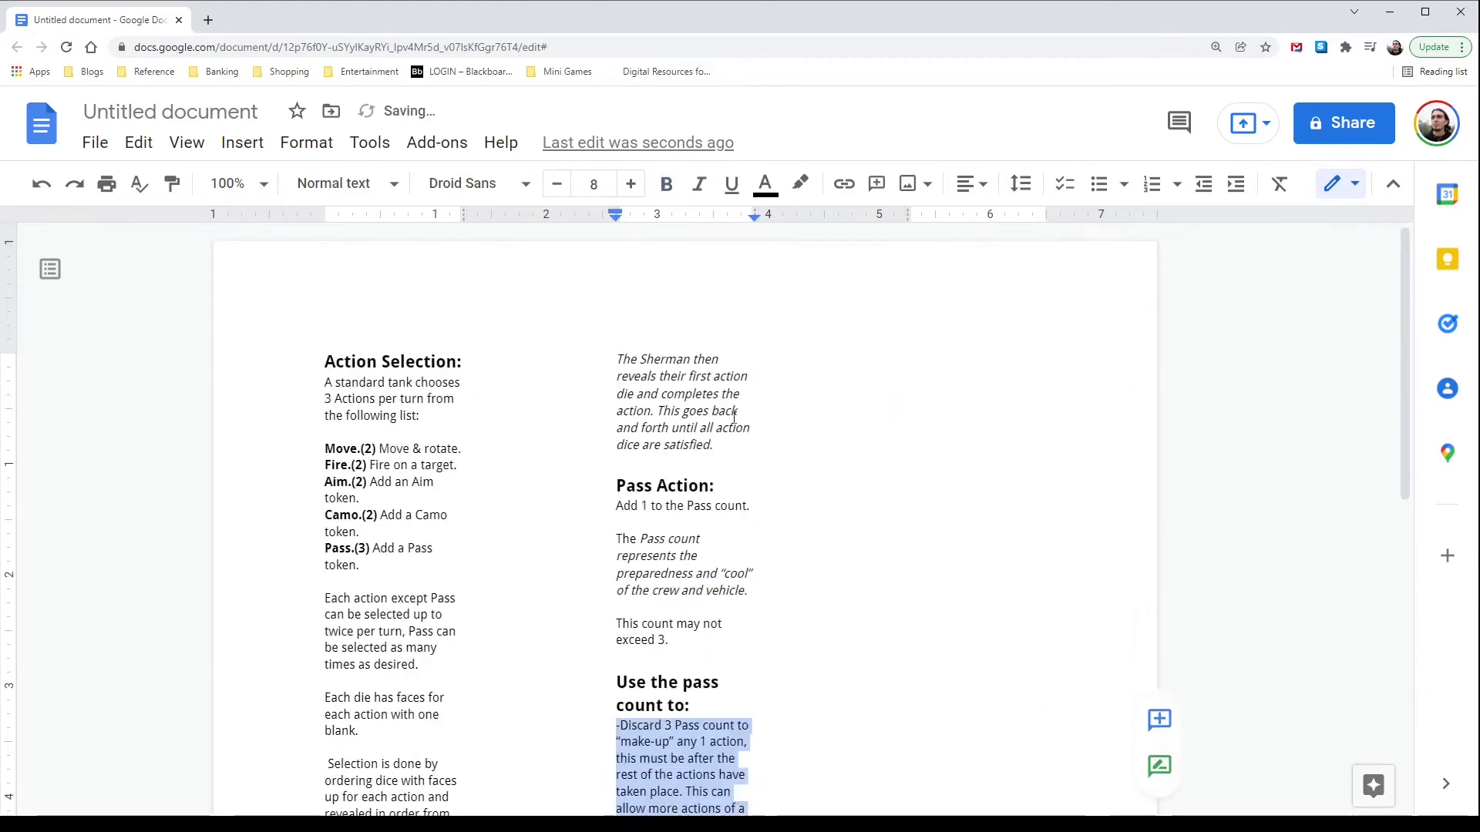
click(556, 184)
click(557, 184)
click(684, 521)
scroll(607, 650, up, 7)
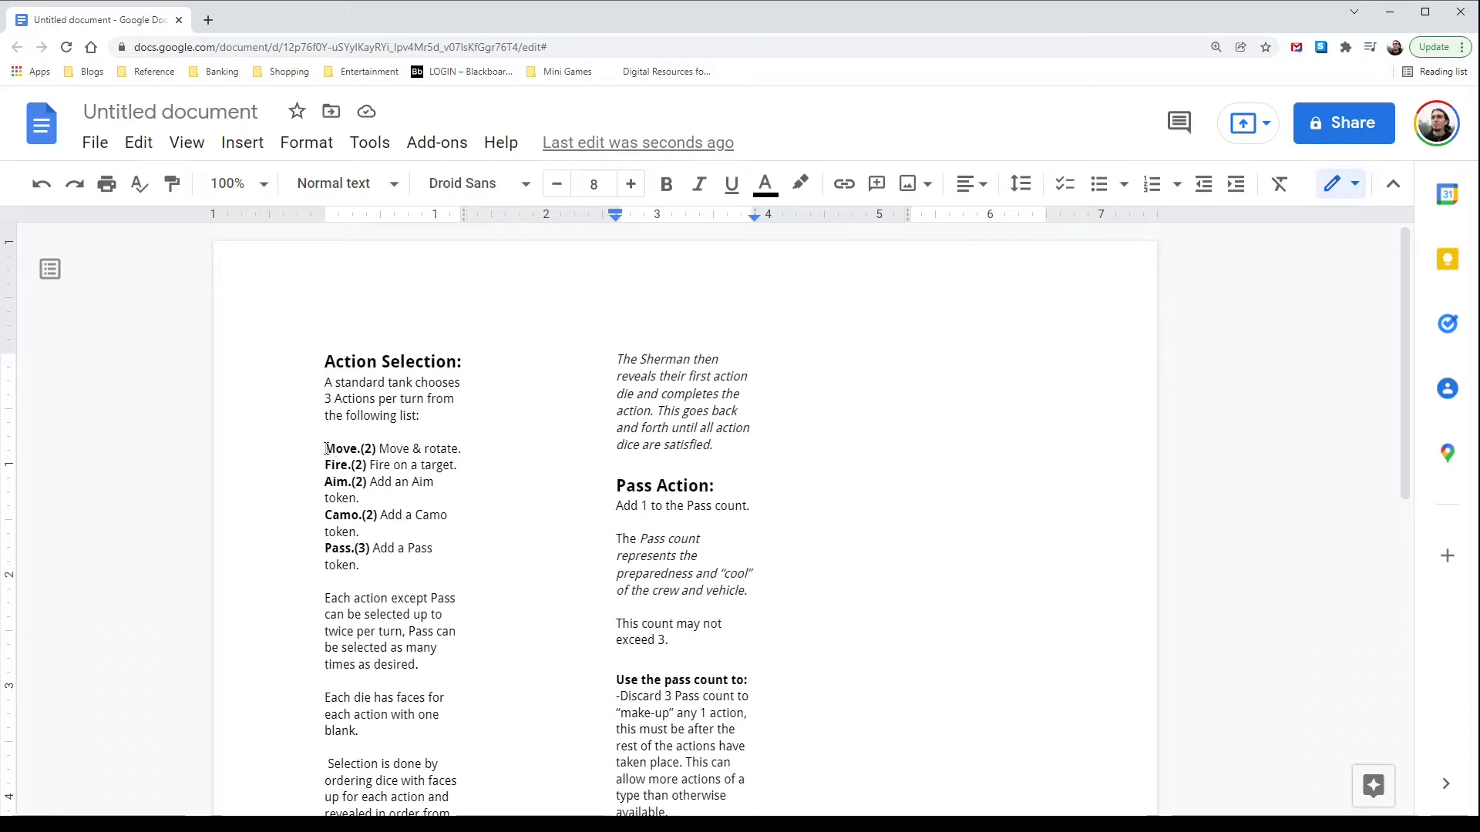
drag(324, 449, 411, 566)
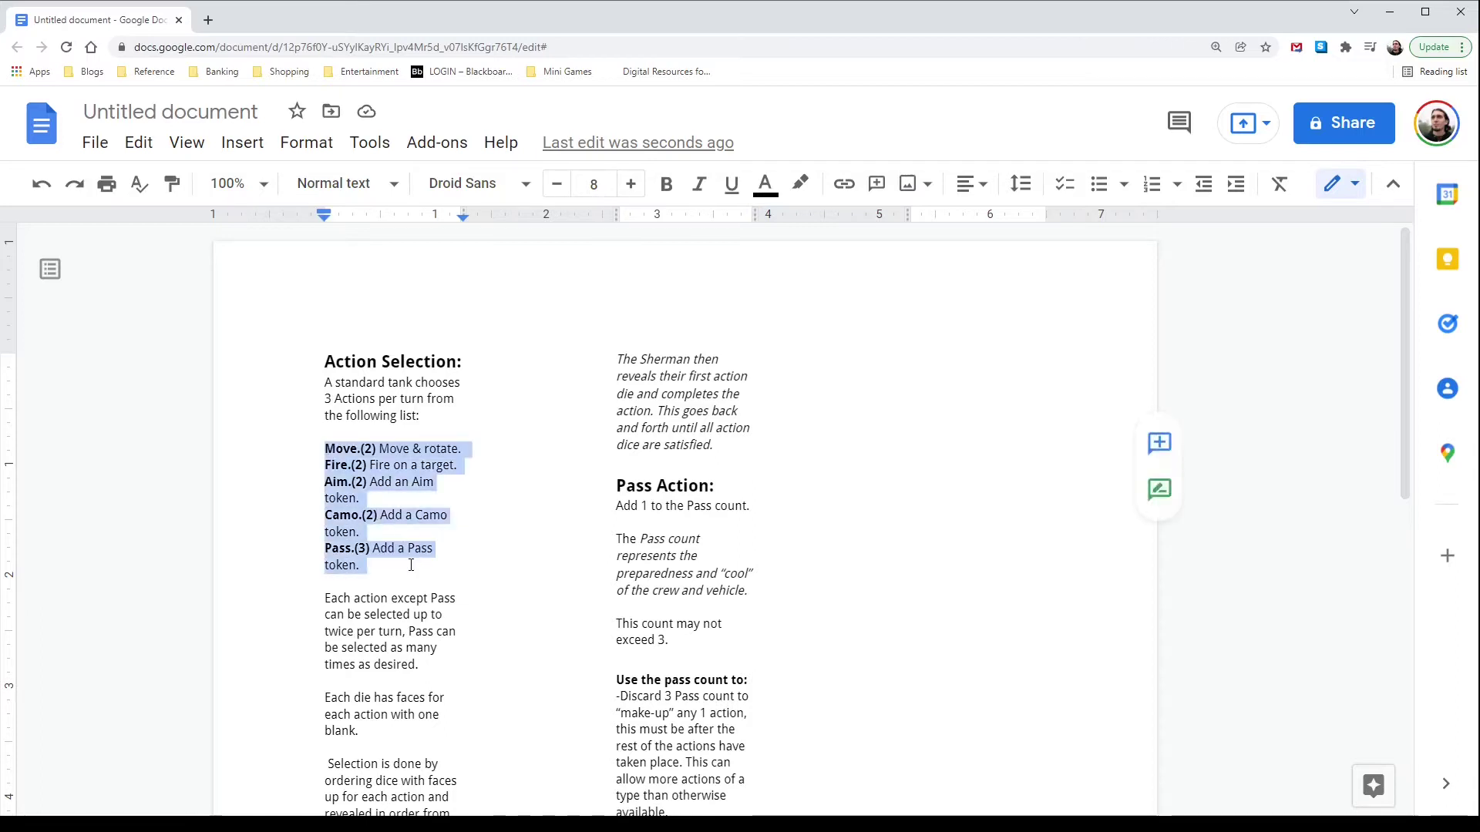
Return the Move-through-Pass action list to 8 pt.
click(556, 183)
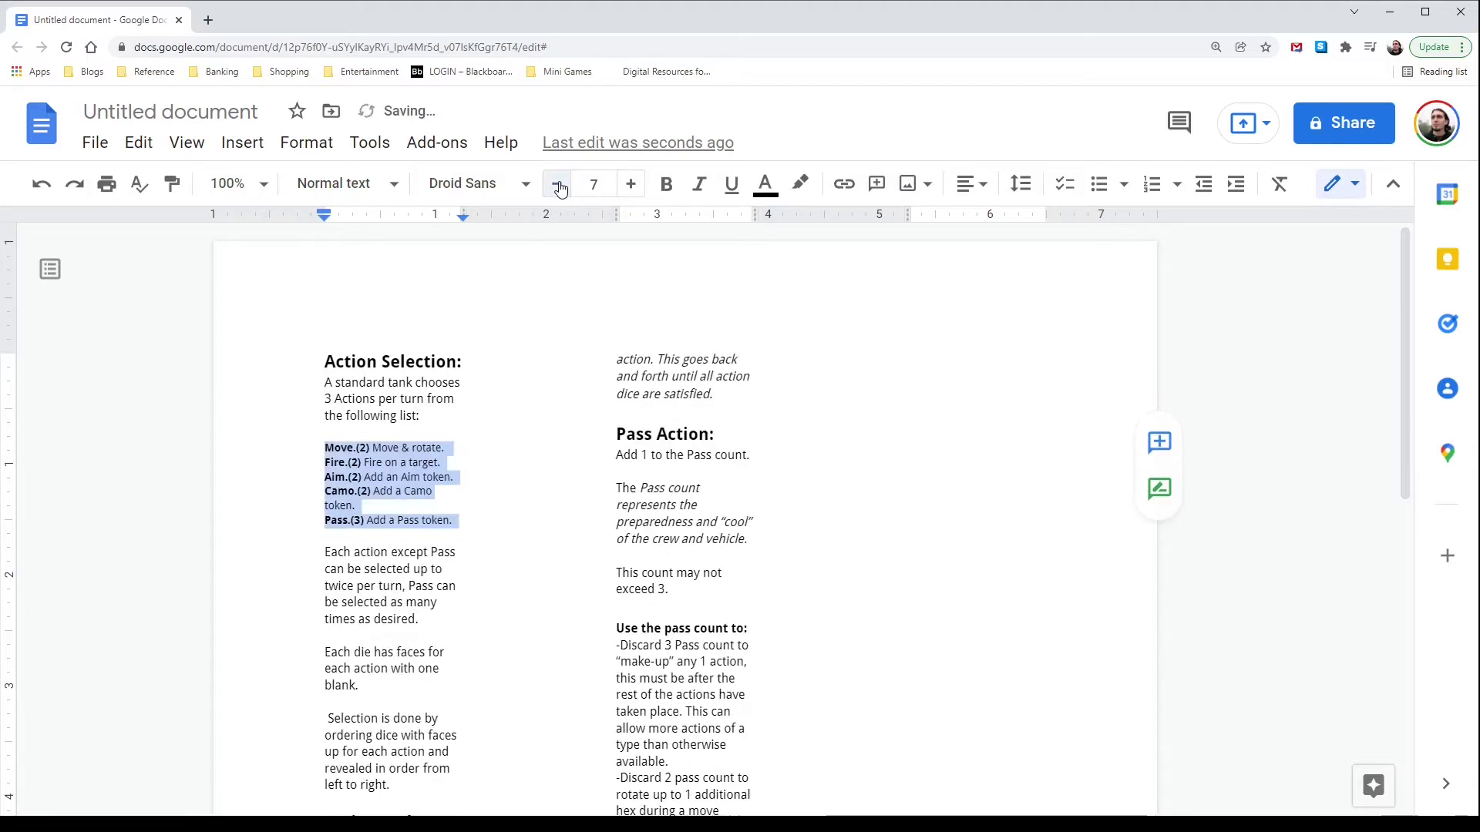
click(631, 185)
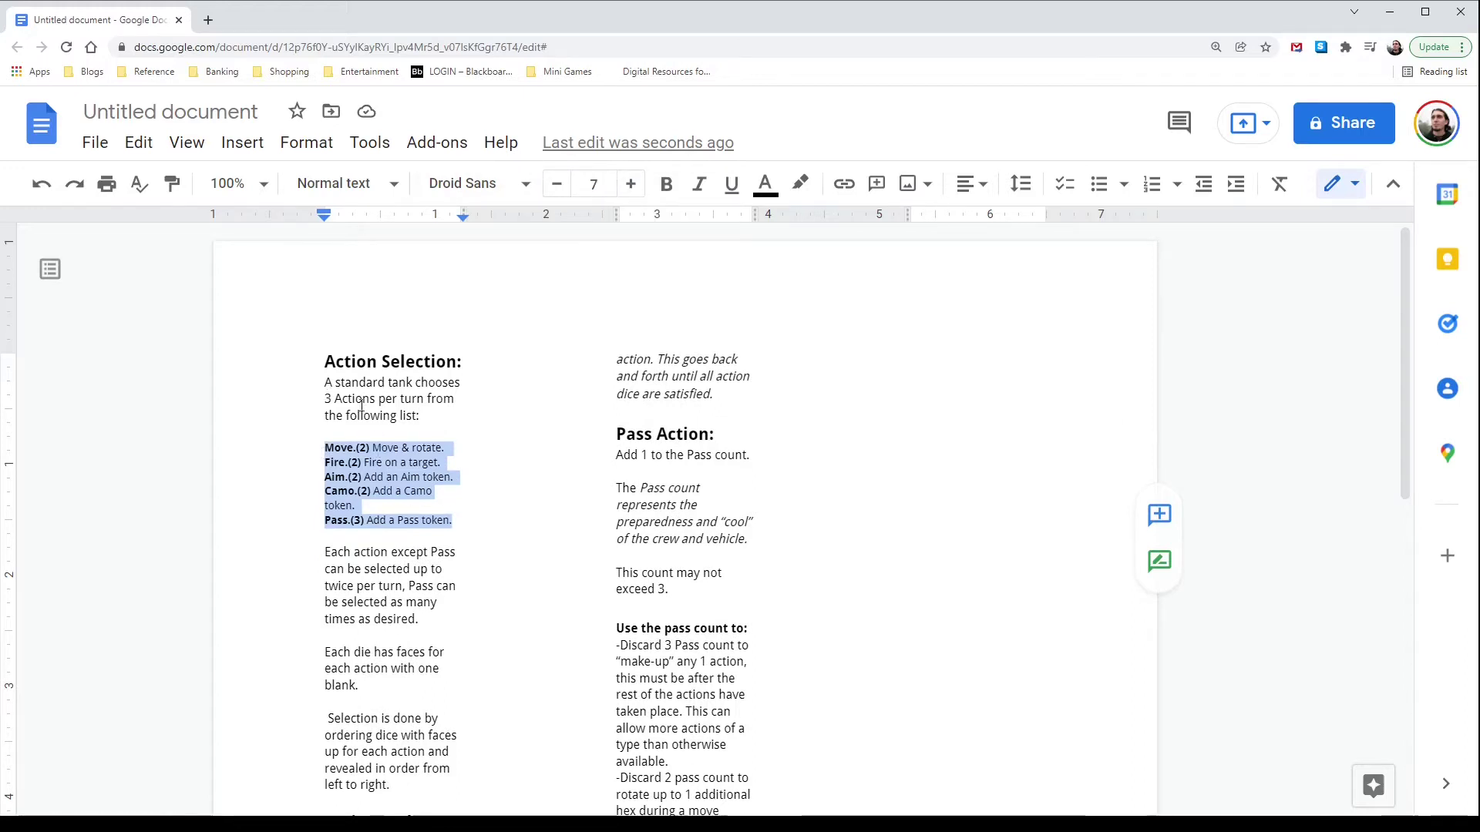
click(629, 185)
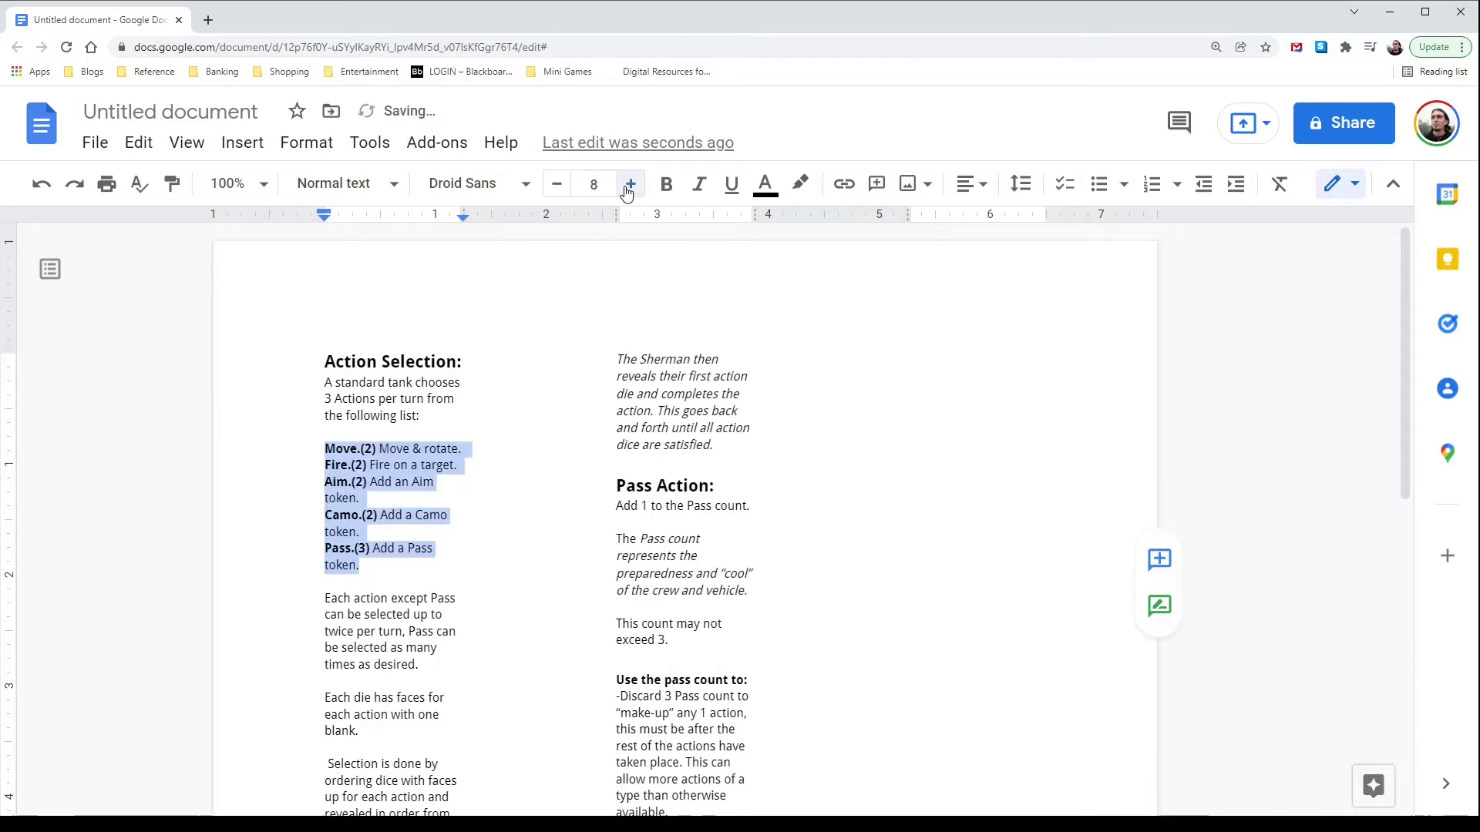
Put the Move, Fire and Aim descriptions on their own lines.
click(377, 448)
key(Return)
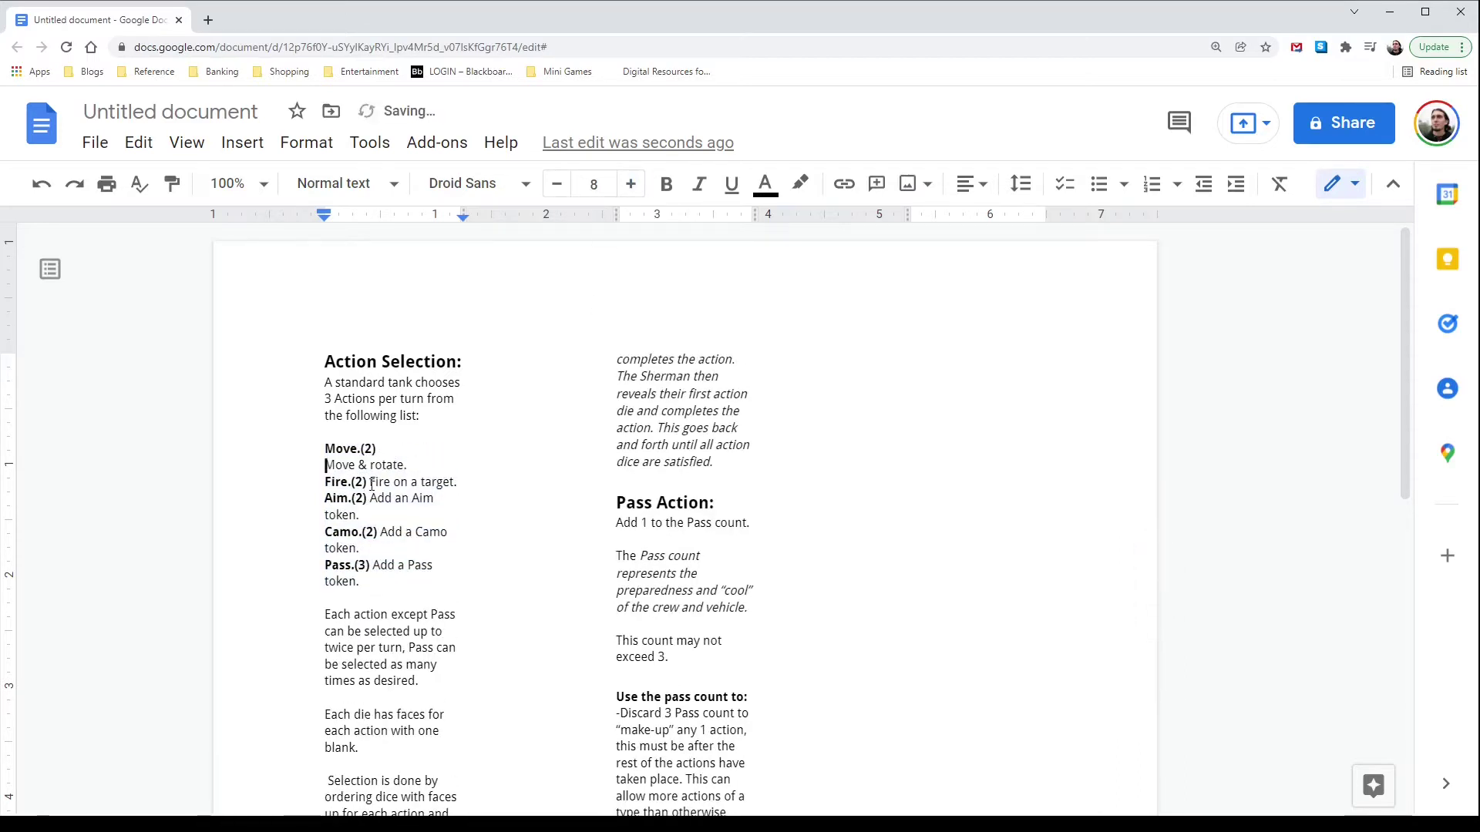
click(370, 483)
key(Return)
click(370, 515)
key(Return)
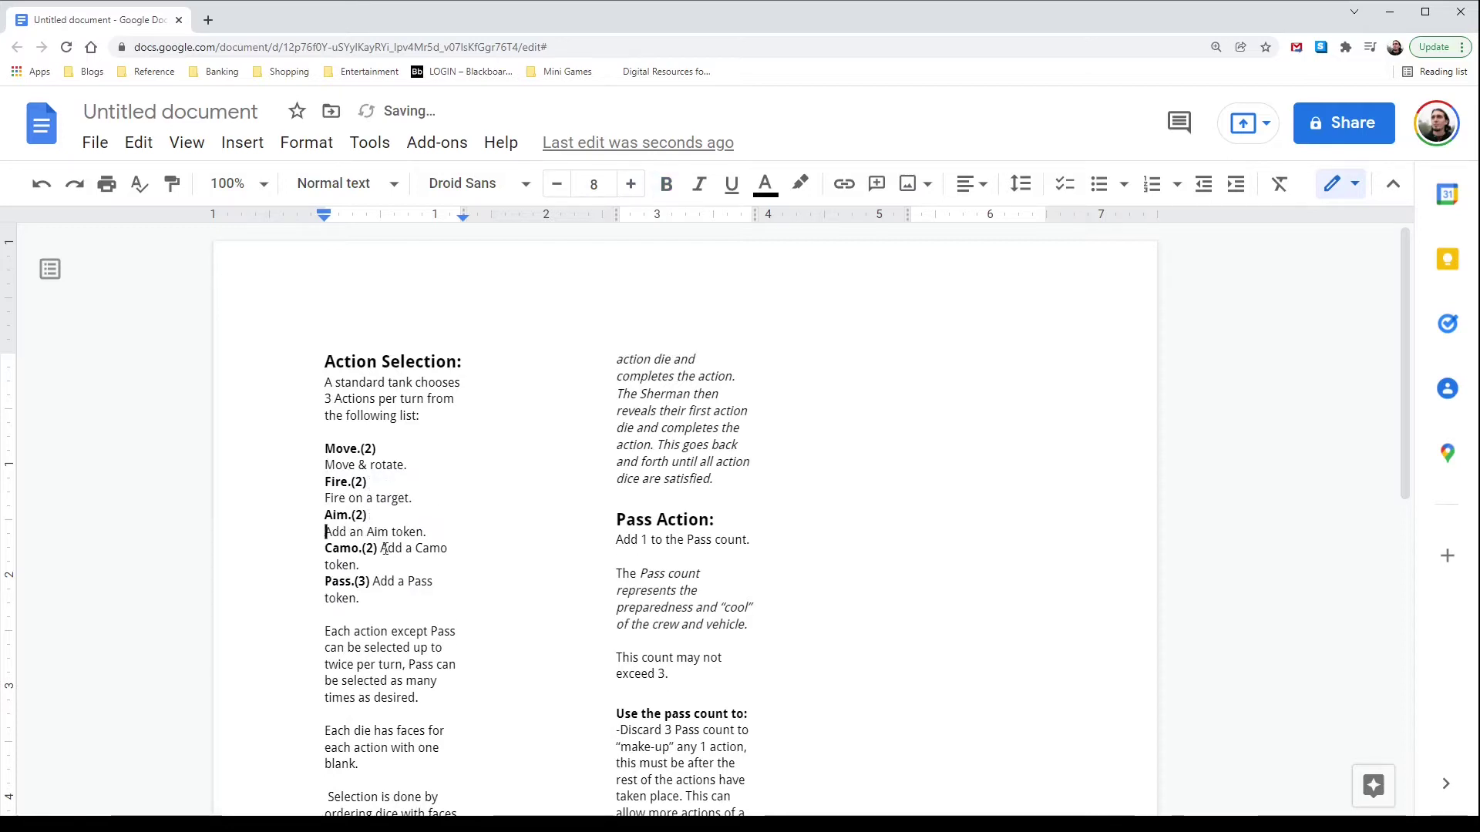
Put the Camo and Pass descriptions on their own lines and review the result.
click(381, 549)
key(Return)
click(373, 582)
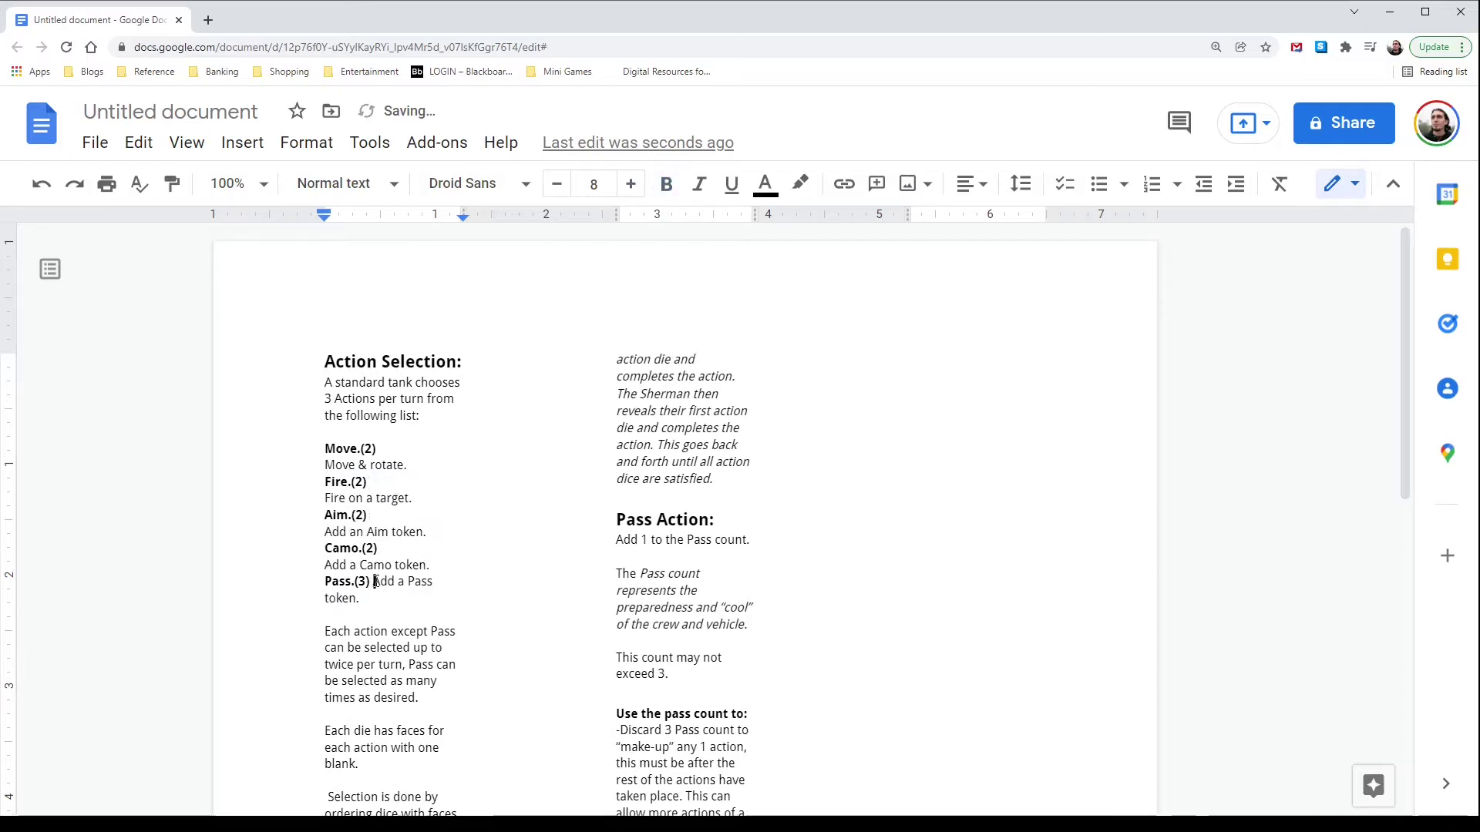
key(Return)
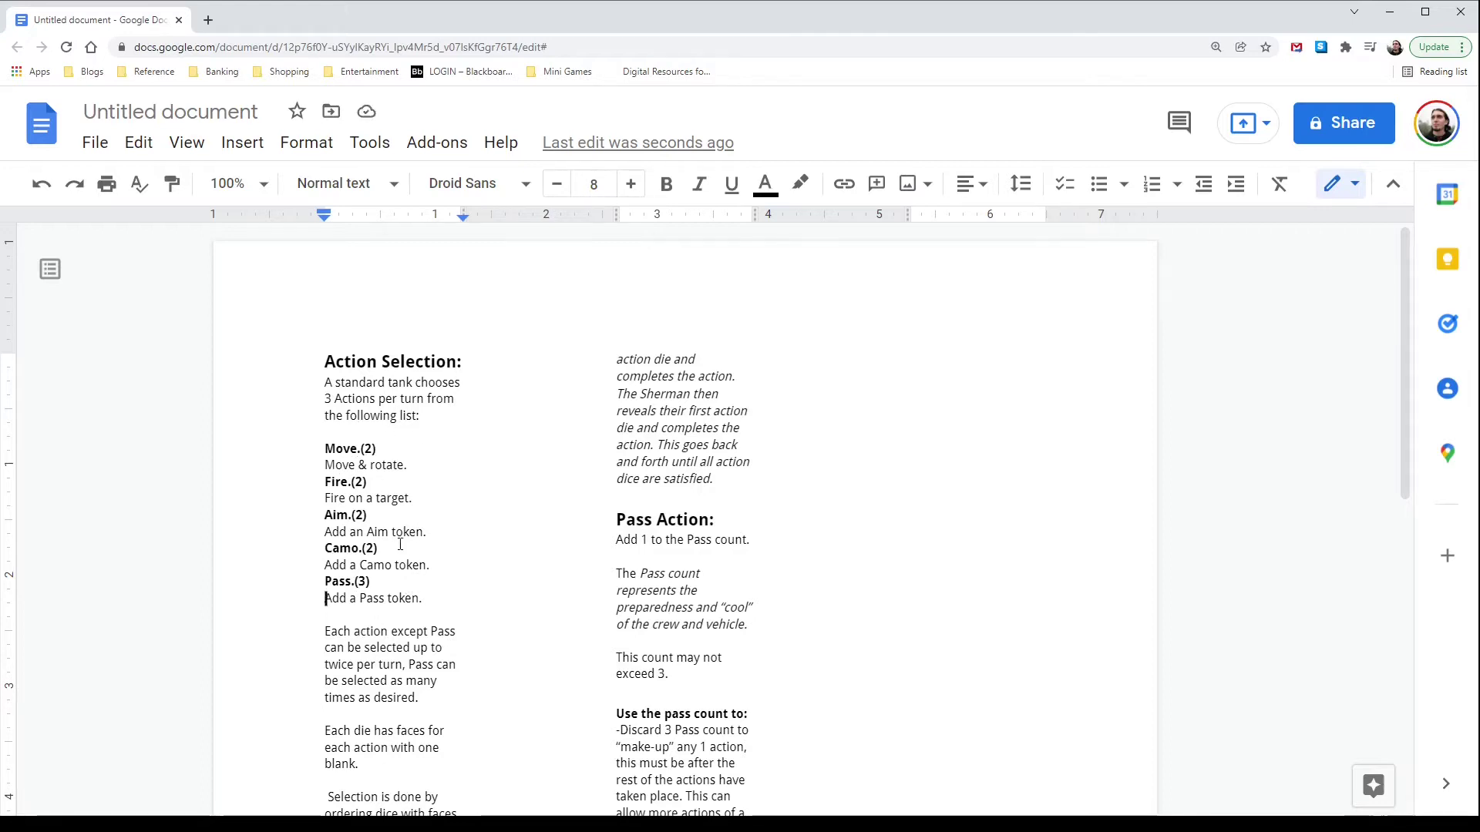
scroll(400, 544, down, 1)
scroll(400, 545, down, 2)
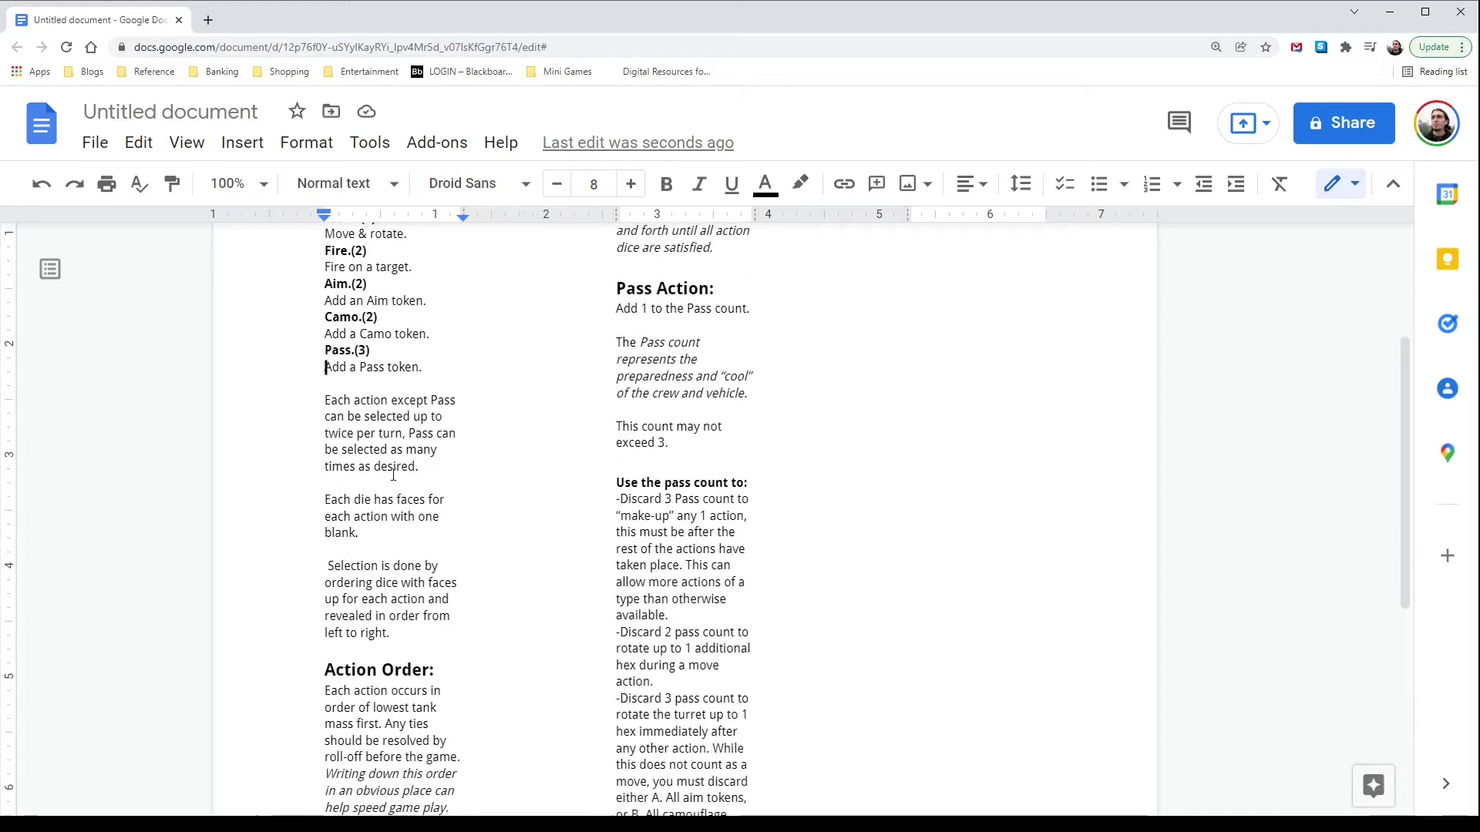
scroll(393, 475, down, 1)
scroll(393, 475, down, 4)
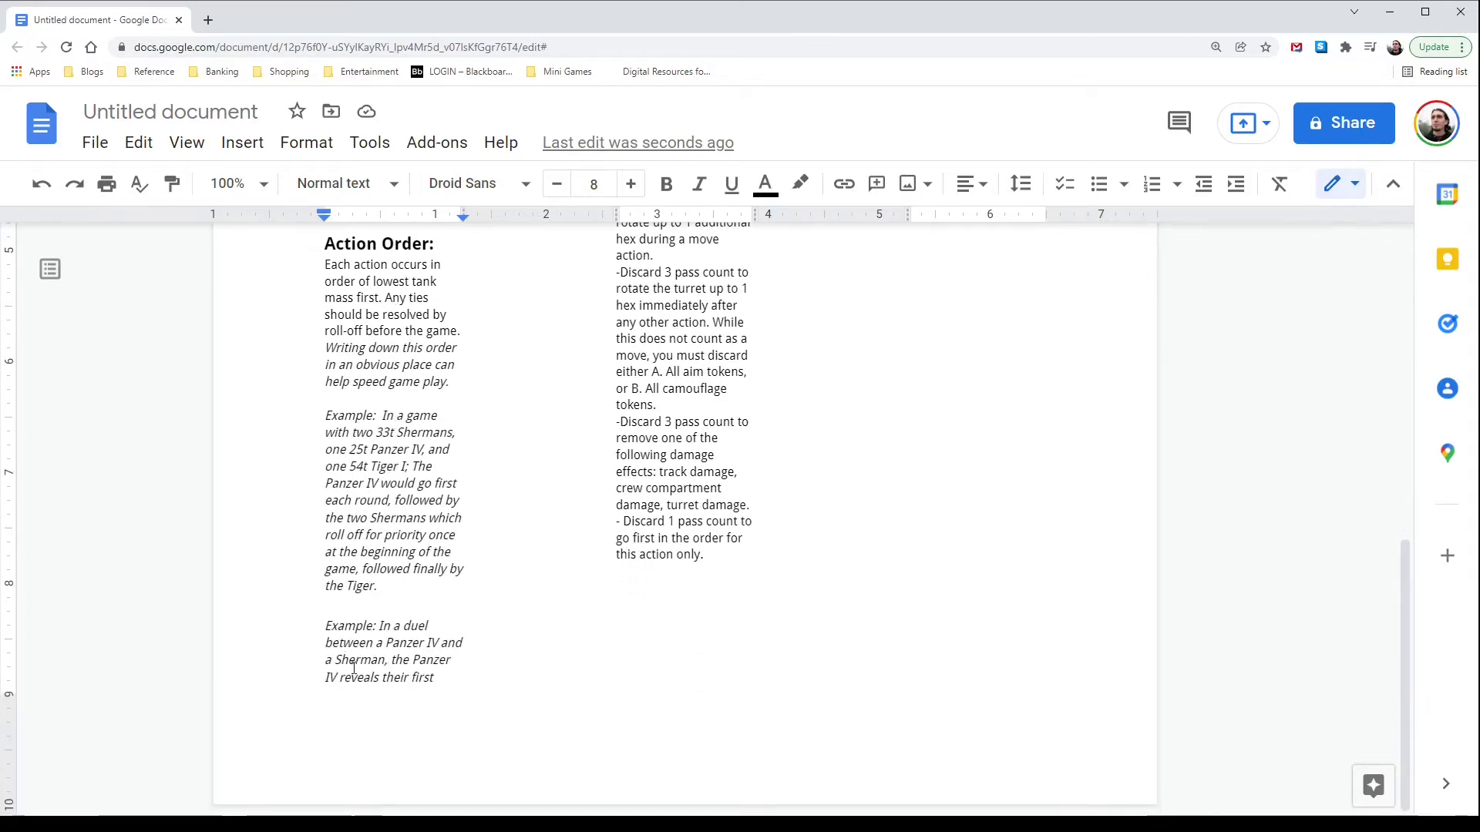
scroll(372, 491, up, 7)
scroll(362, 566, down, 7)
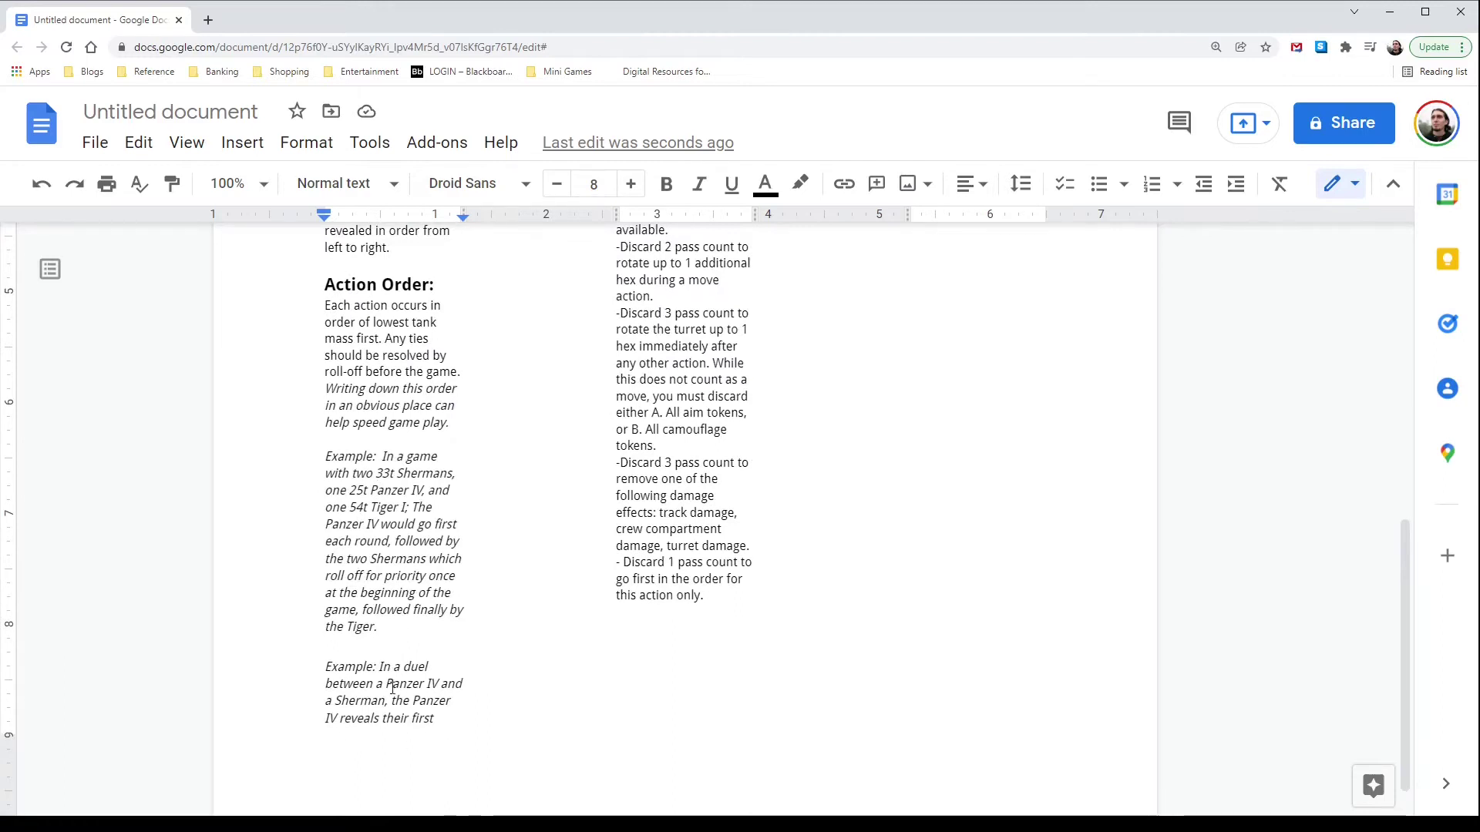
scroll(392, 689, up, 8)
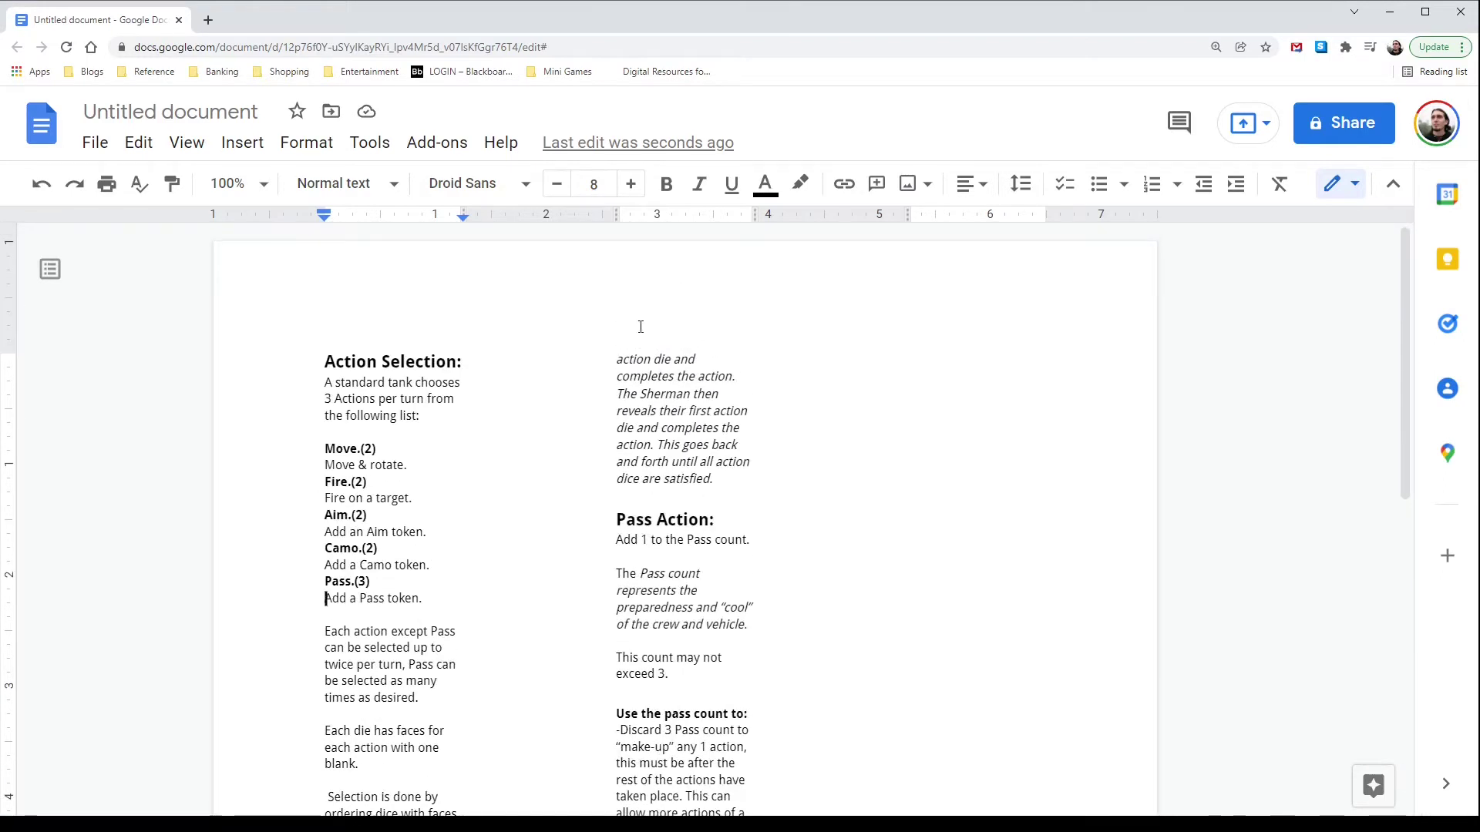
scroll(559, 634, down, 8)
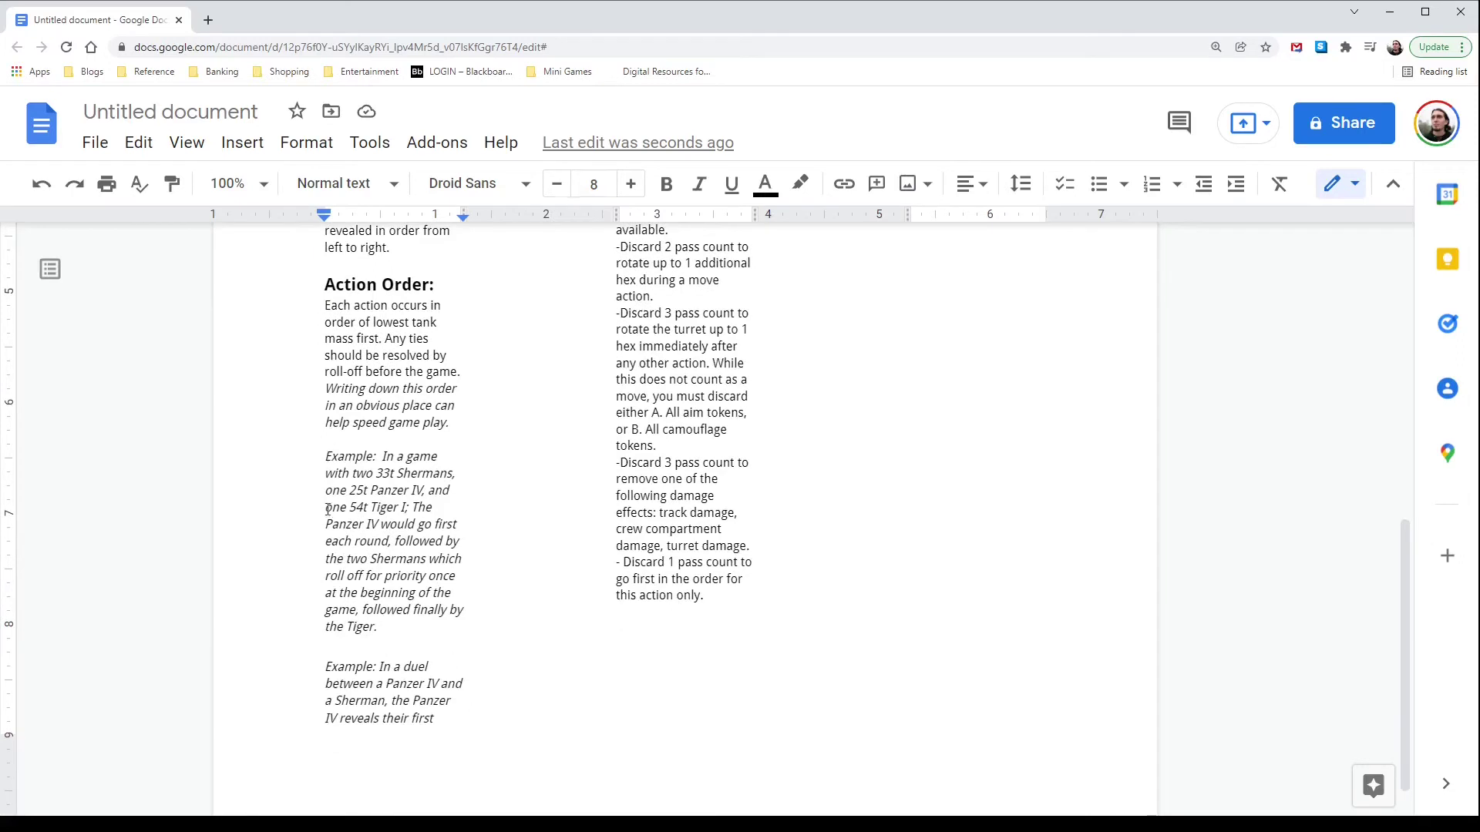
Add a blank line above the duel example, trying and then removing a page break.
click(330, 646)
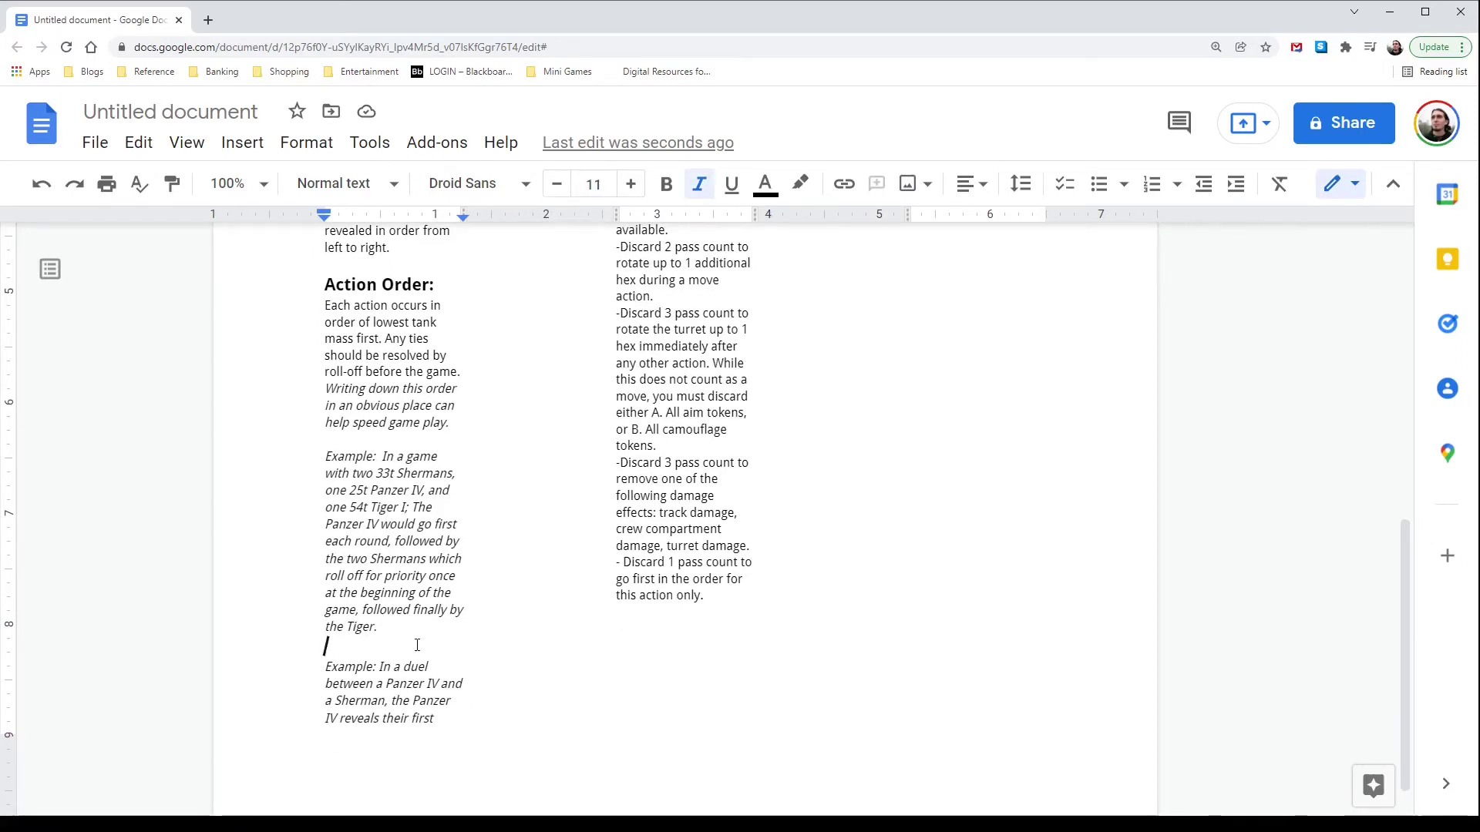
key(Return)
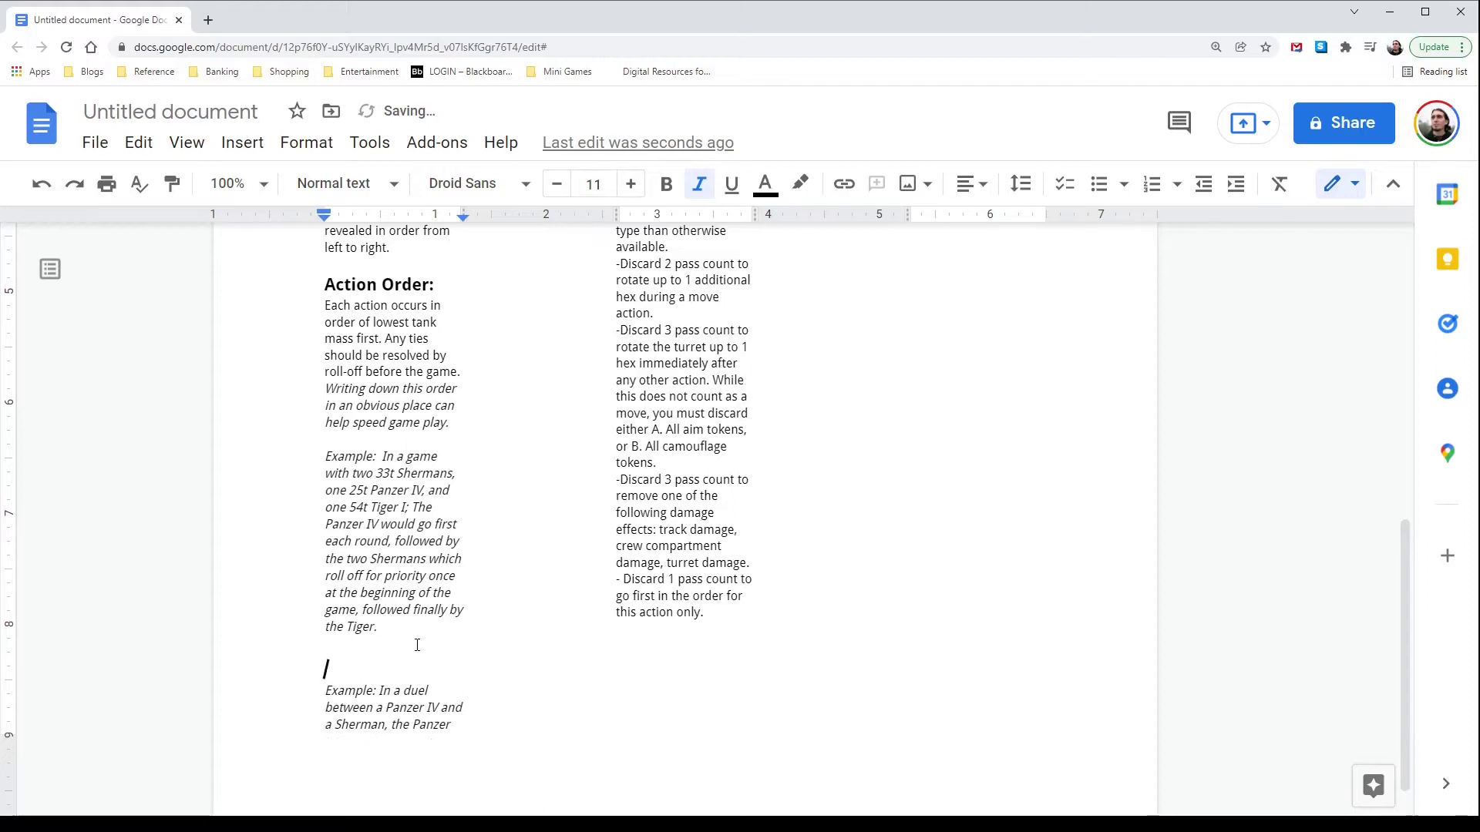
key(ctrl+Return)
key(BackSpace)
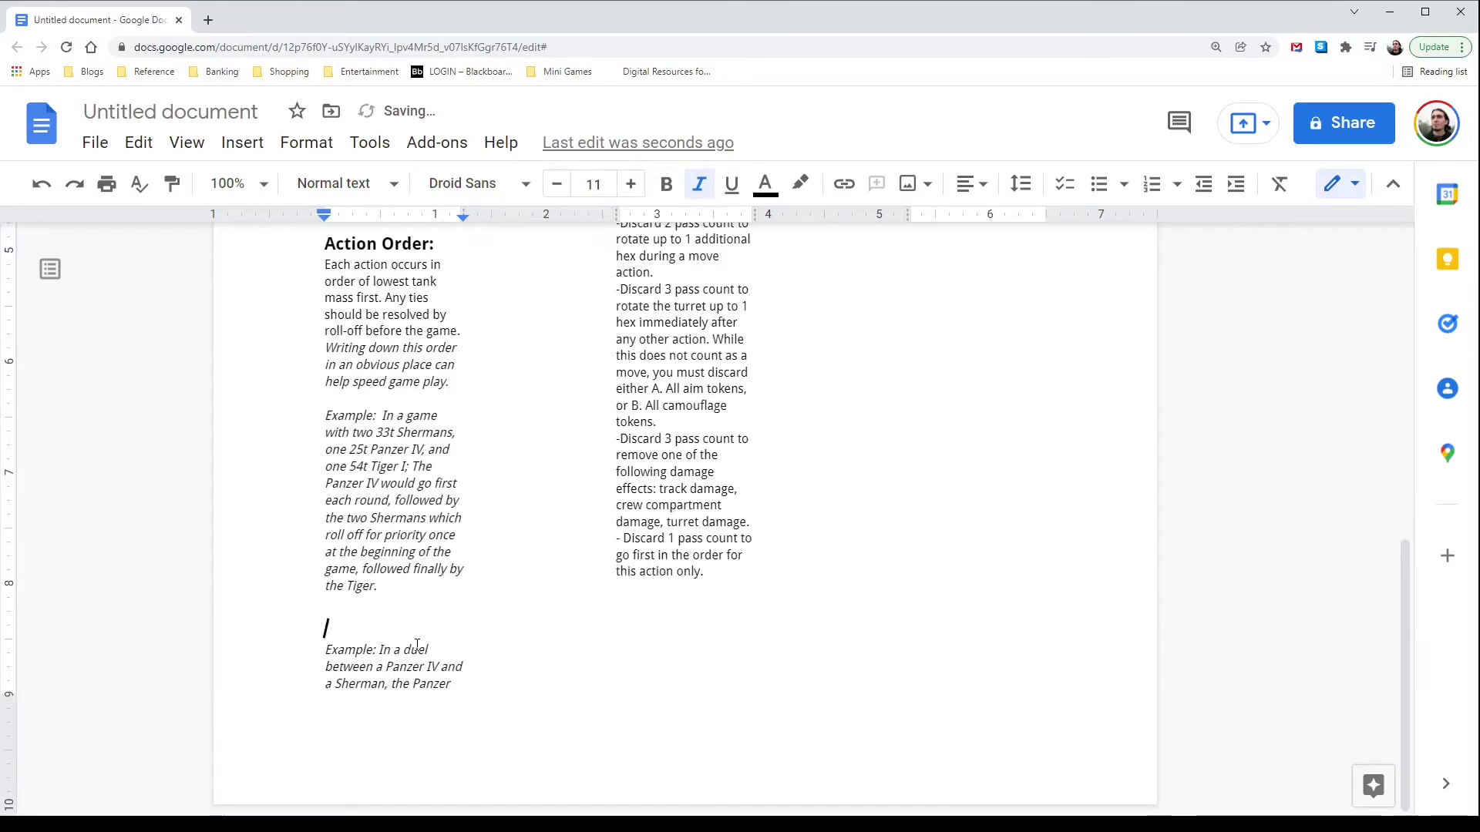
Insert a column break so the Panzer IV–Sherman duel example heads the second column.
right_click(337, 613)
click(480, 461)
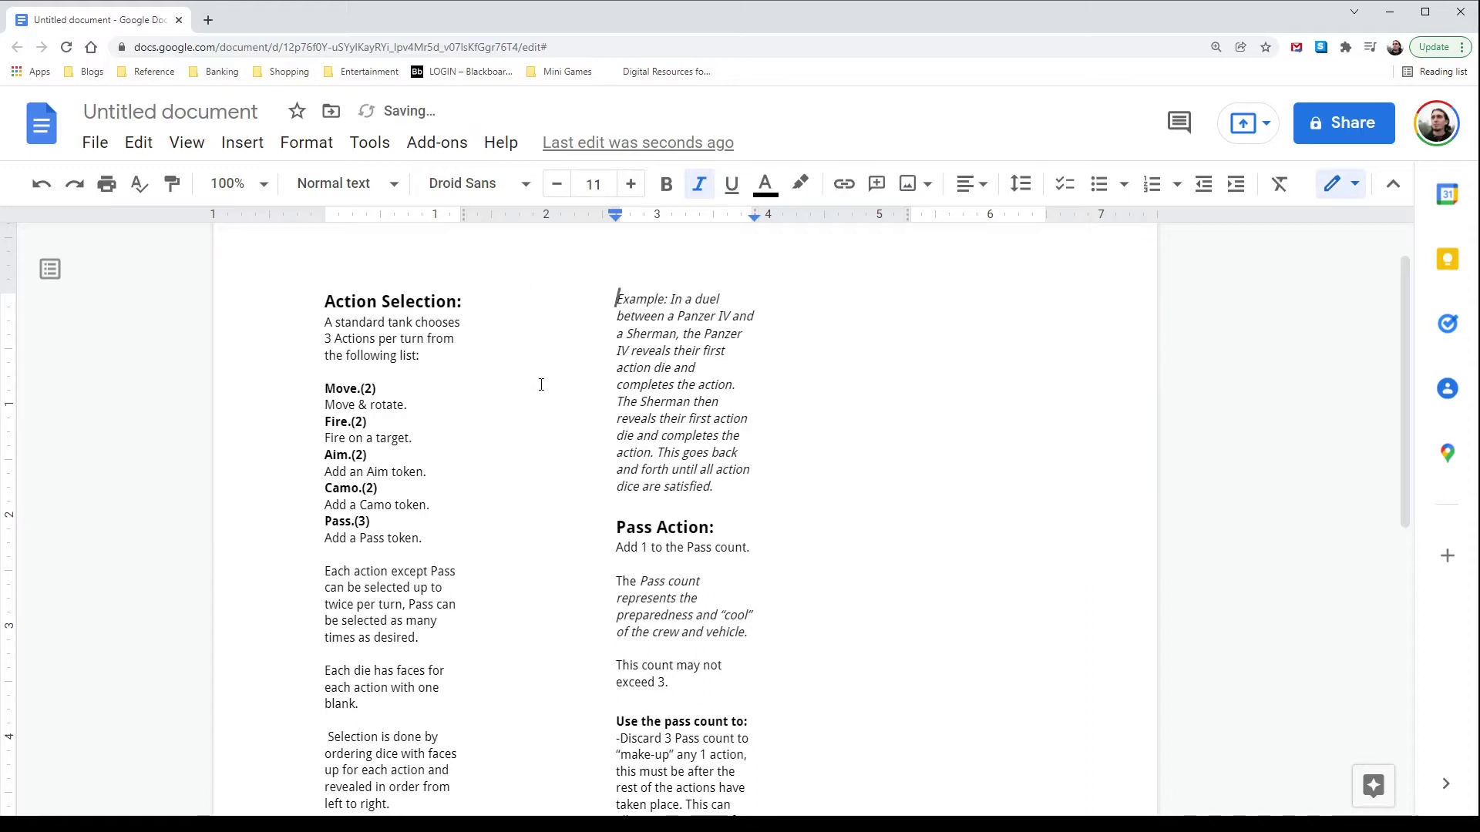
scroll(542, 381, down, 8)
scroll(541, 379, up, 8)
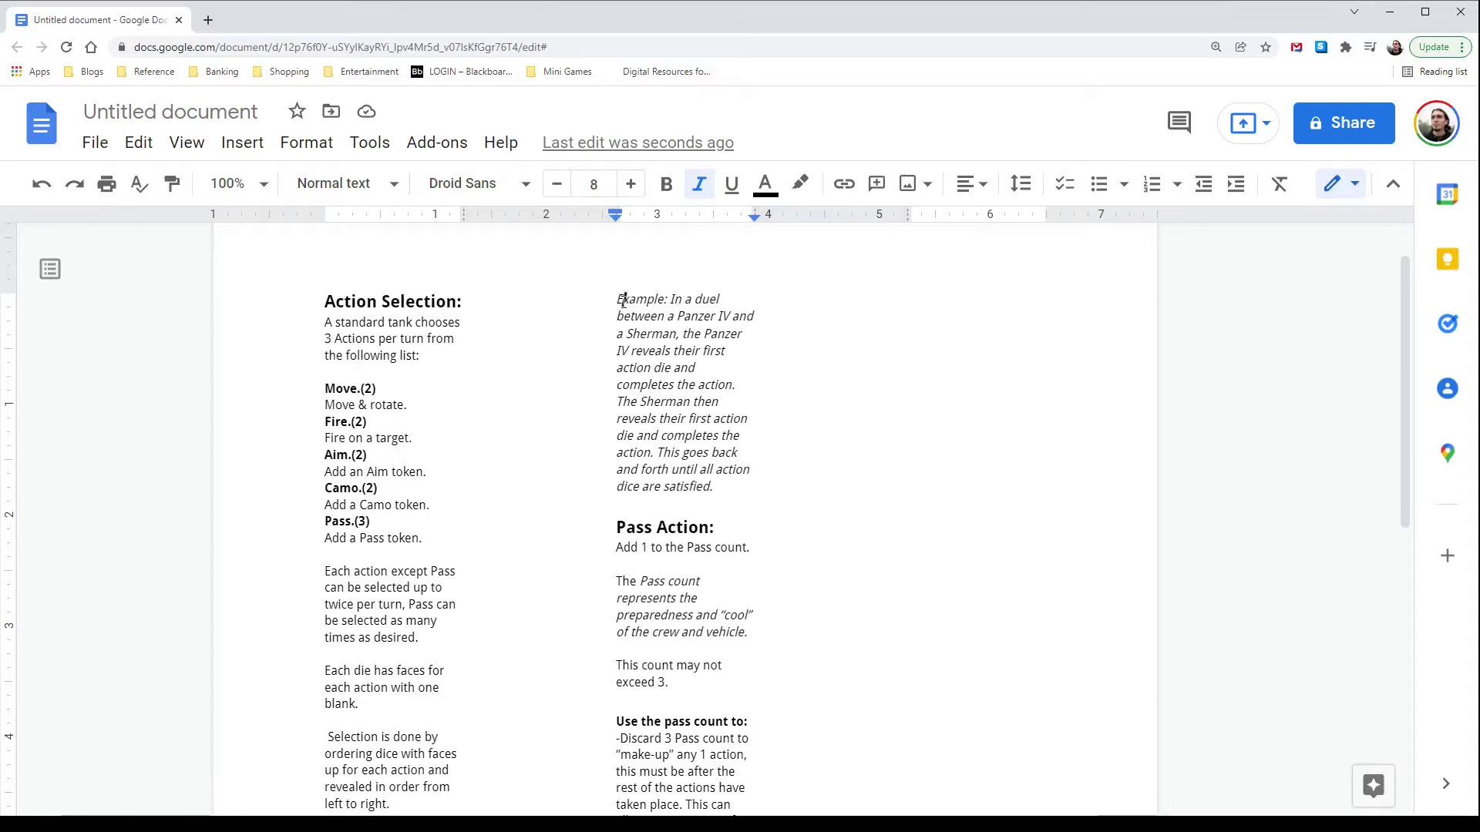
scroll(693, 360, down, 2)
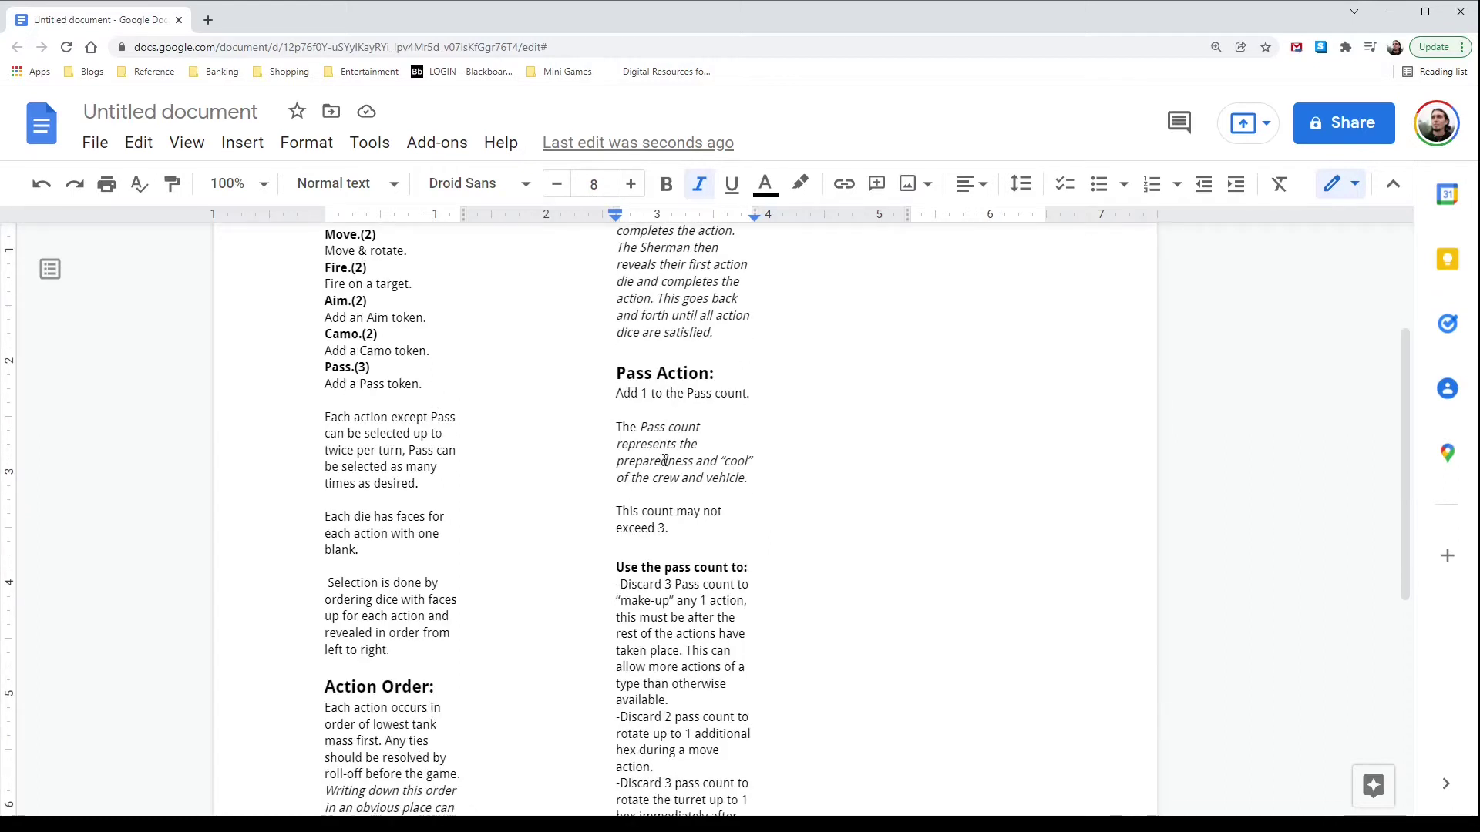
scroll(663, 514, up, 3)
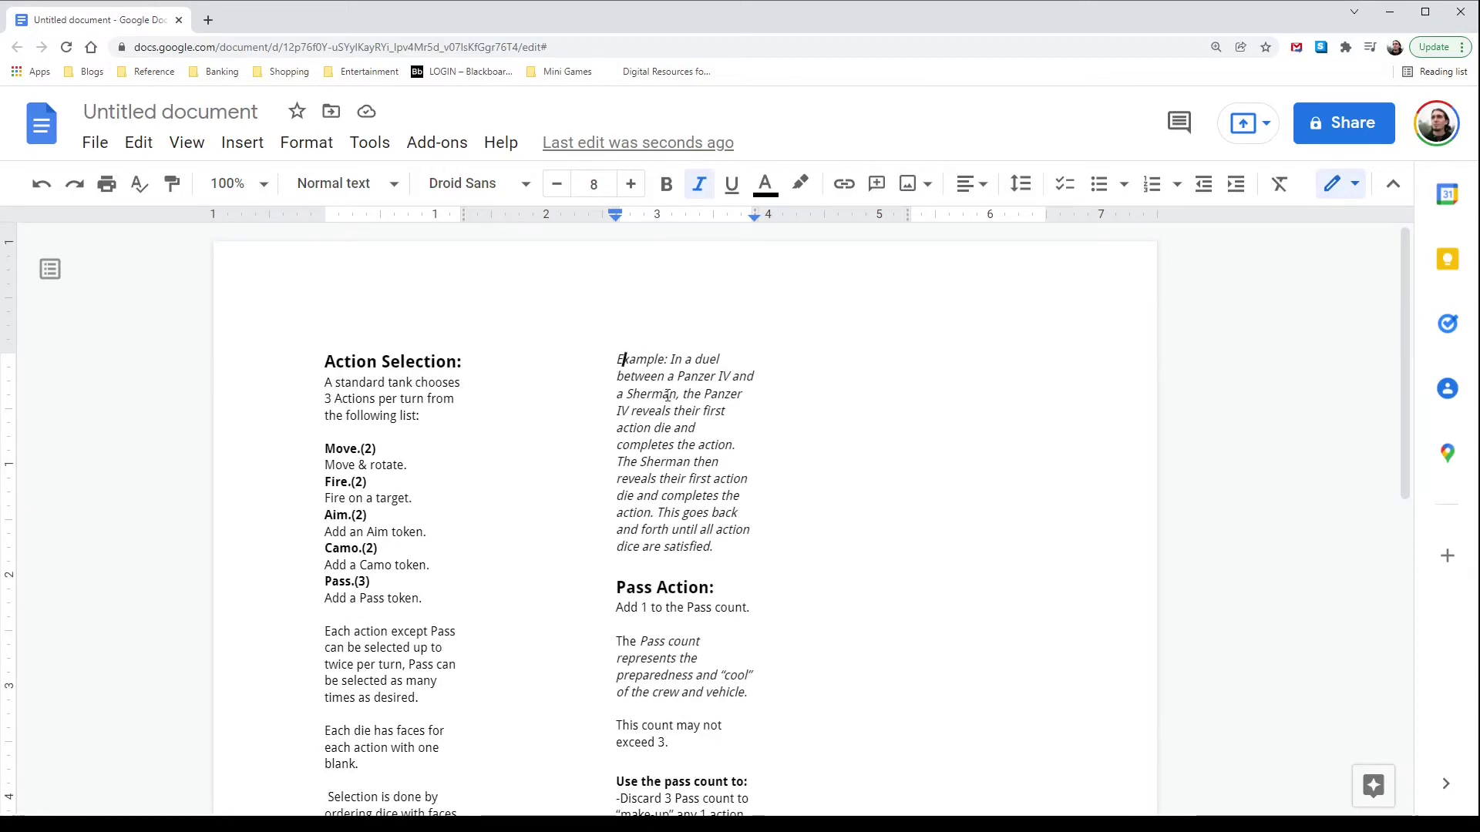
scroll(667, 395, down, 4)
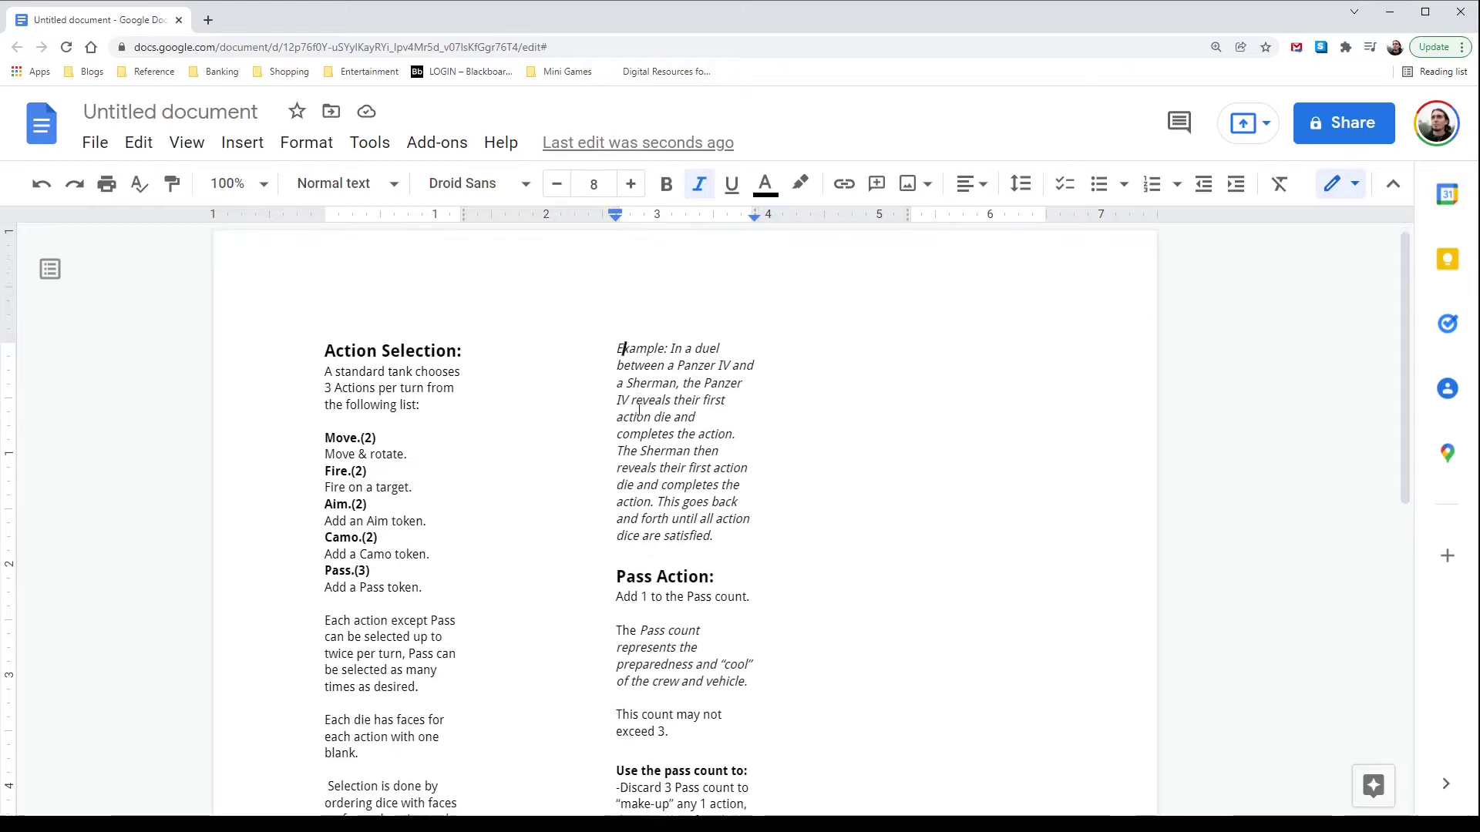
scroll(639, 409, down, 3)
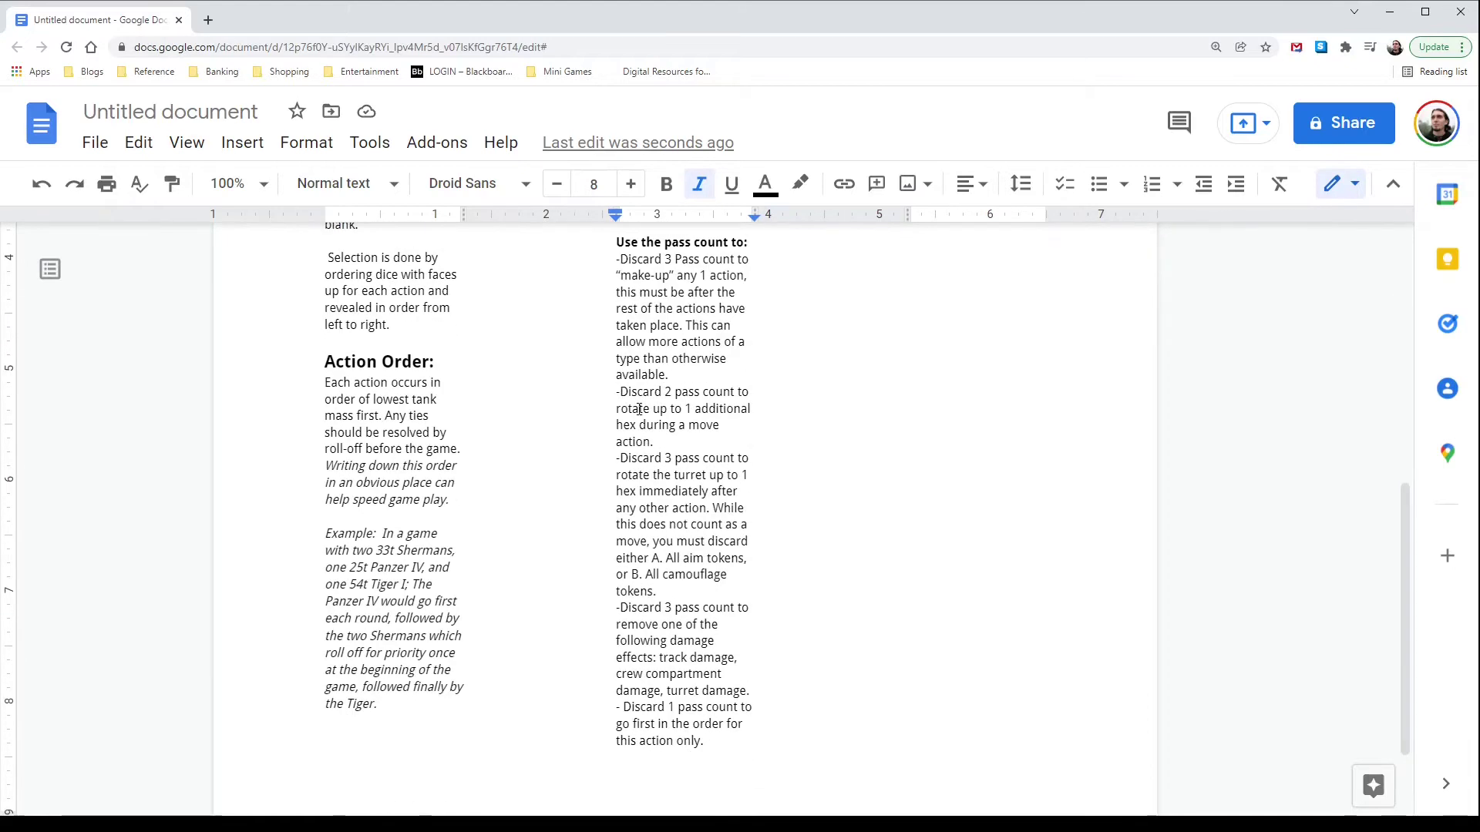
scroll(704, 346, up, 2)
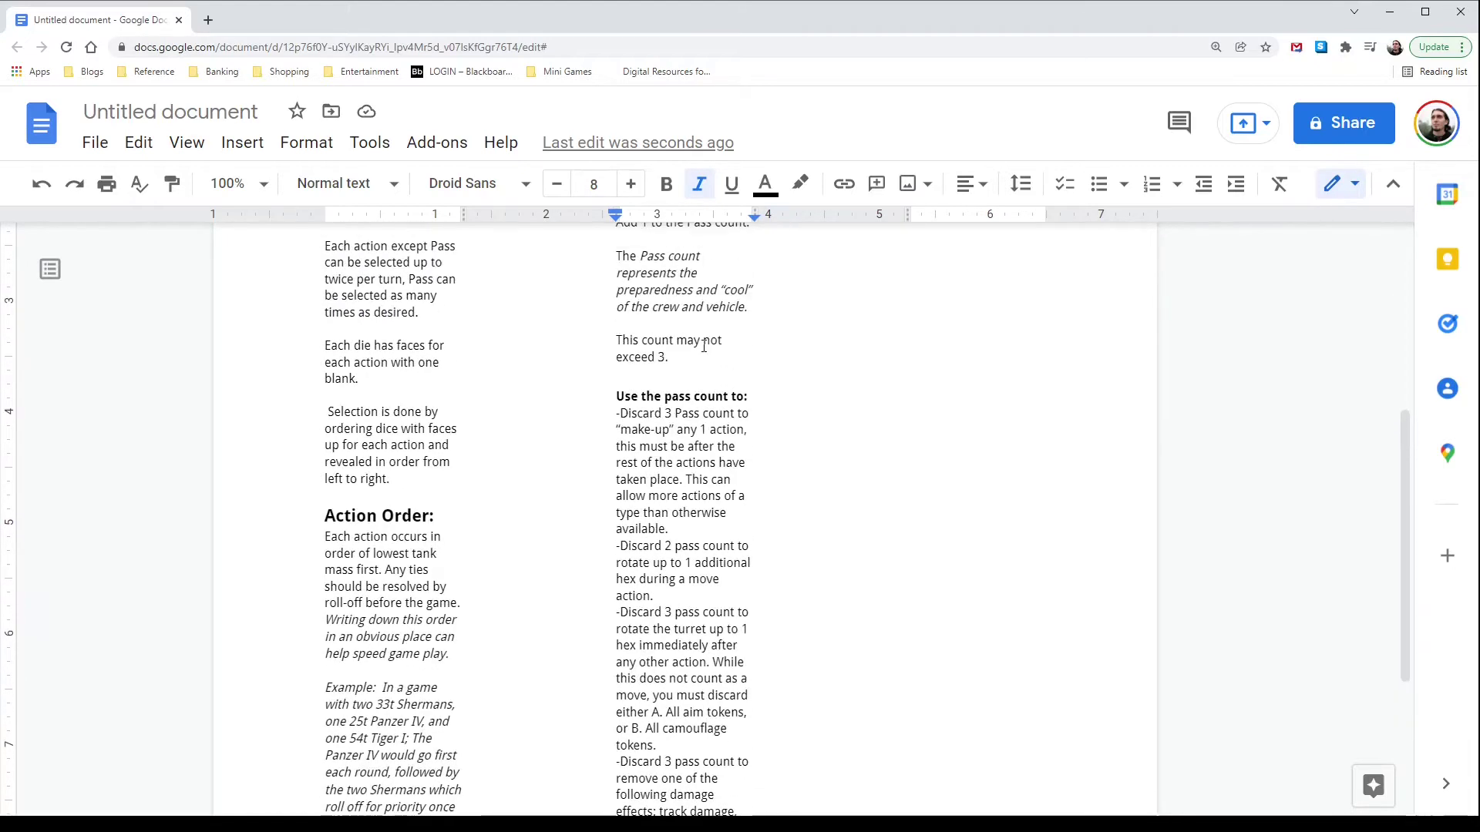
scroll(703, 346, down, 1)
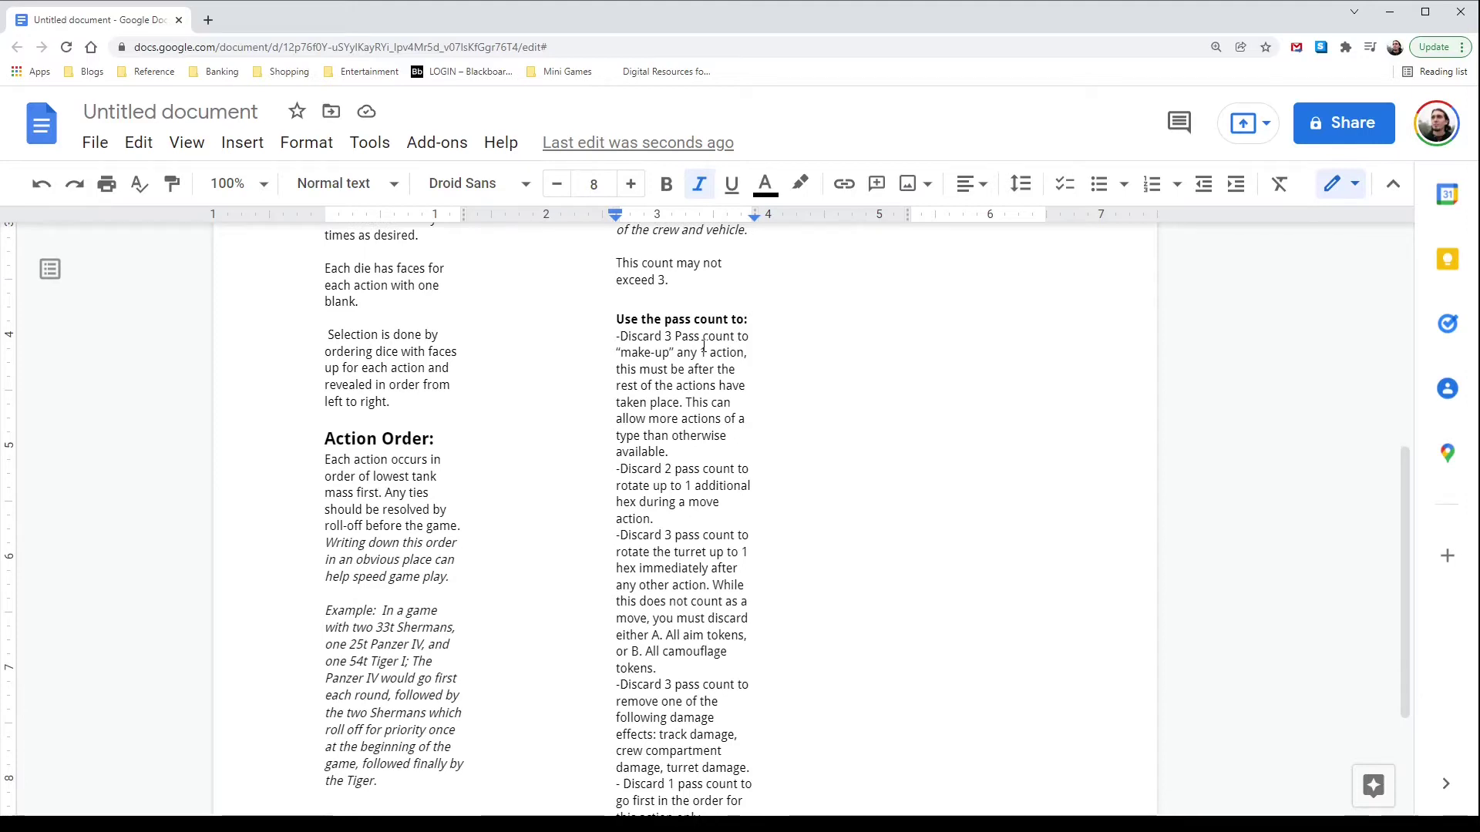
scroll(704, 352, down, 2)
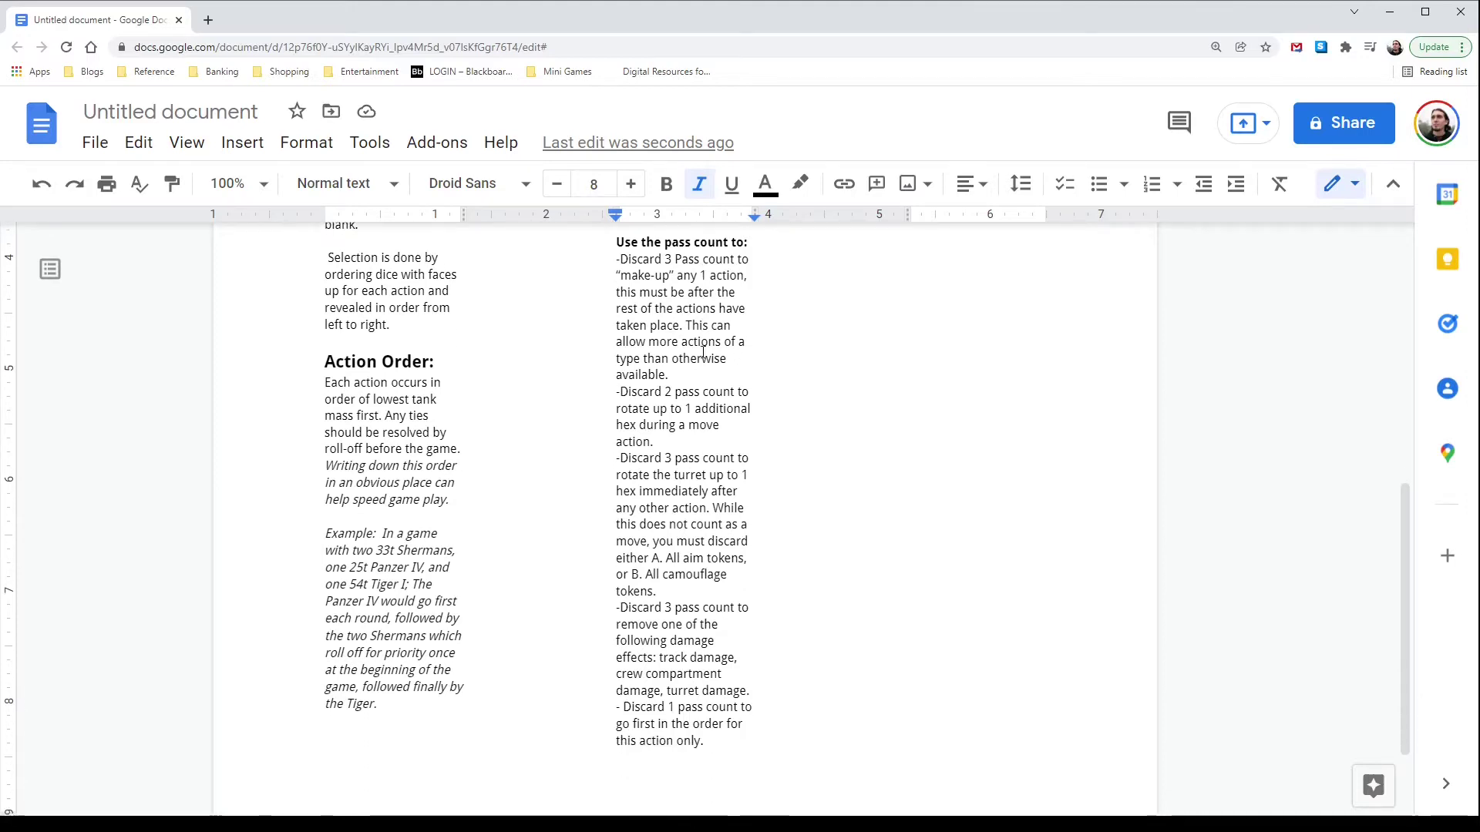
scroll(704, 353, up, 8)
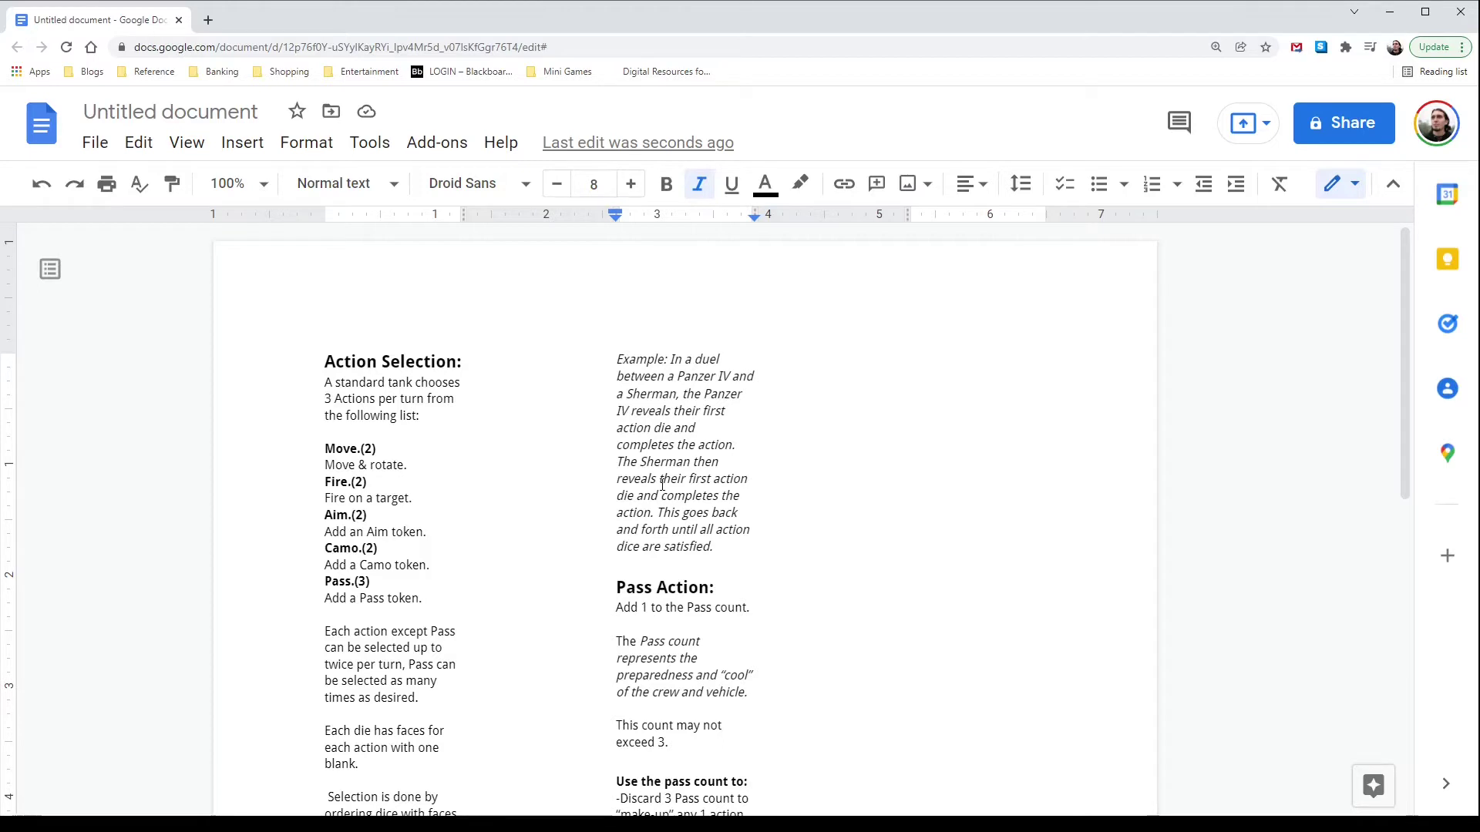
scroll(662, 484, down, 4)
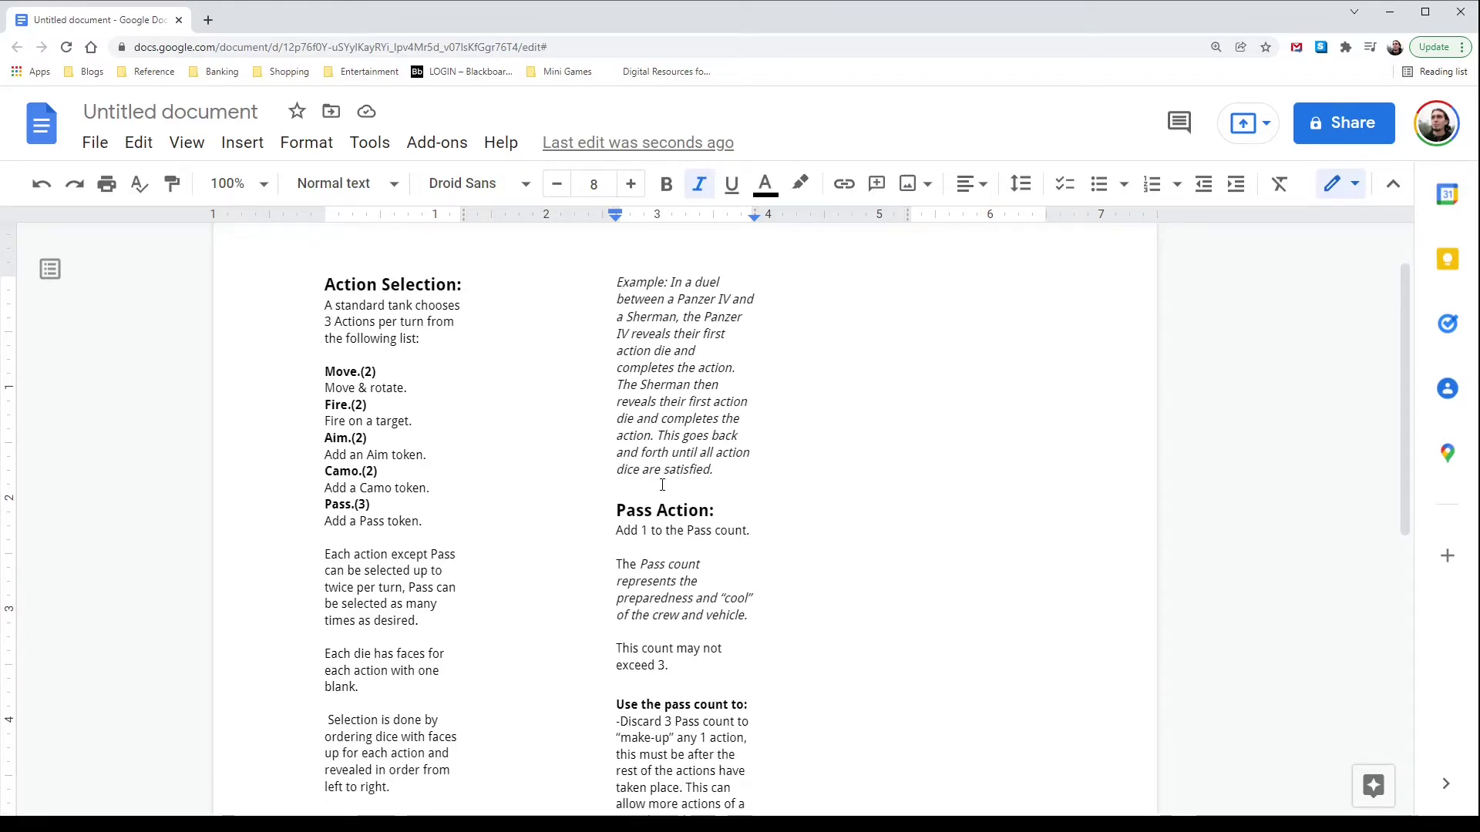
scroll(663, 484, up, 4)
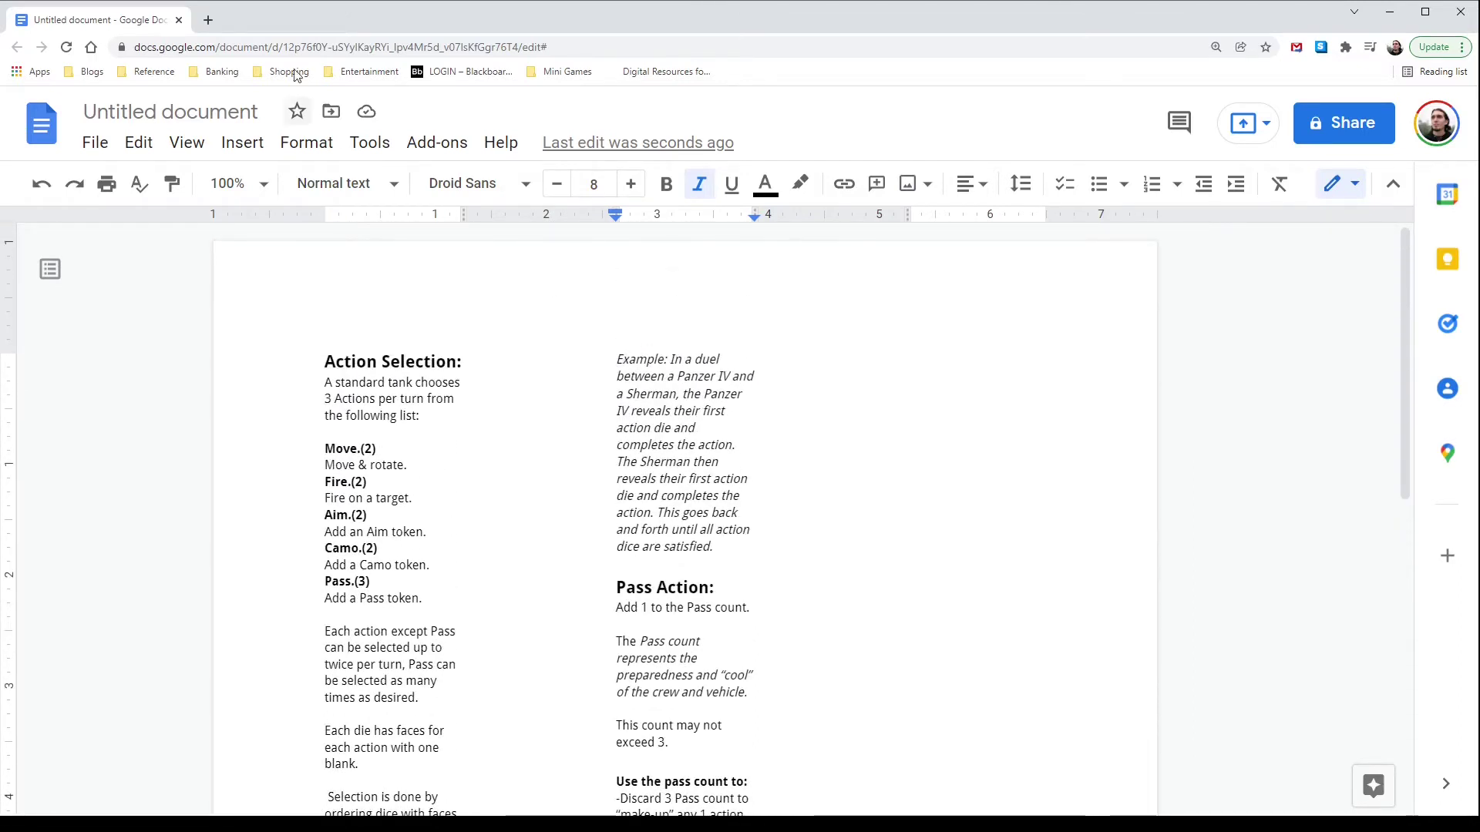
Reflow the rules text using the two-column preset.
click(306, 142)
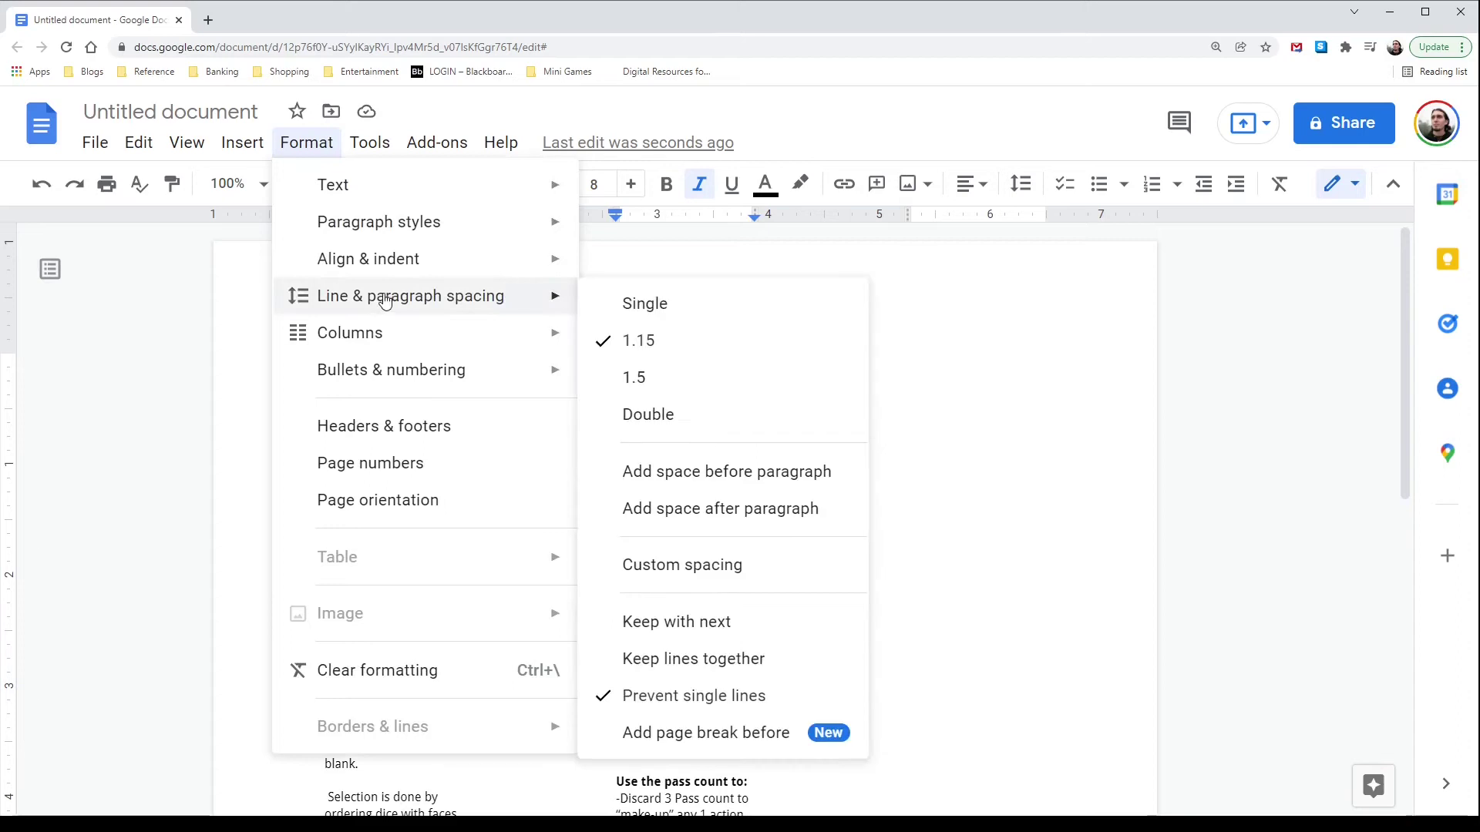
mouse_move(495, 350)
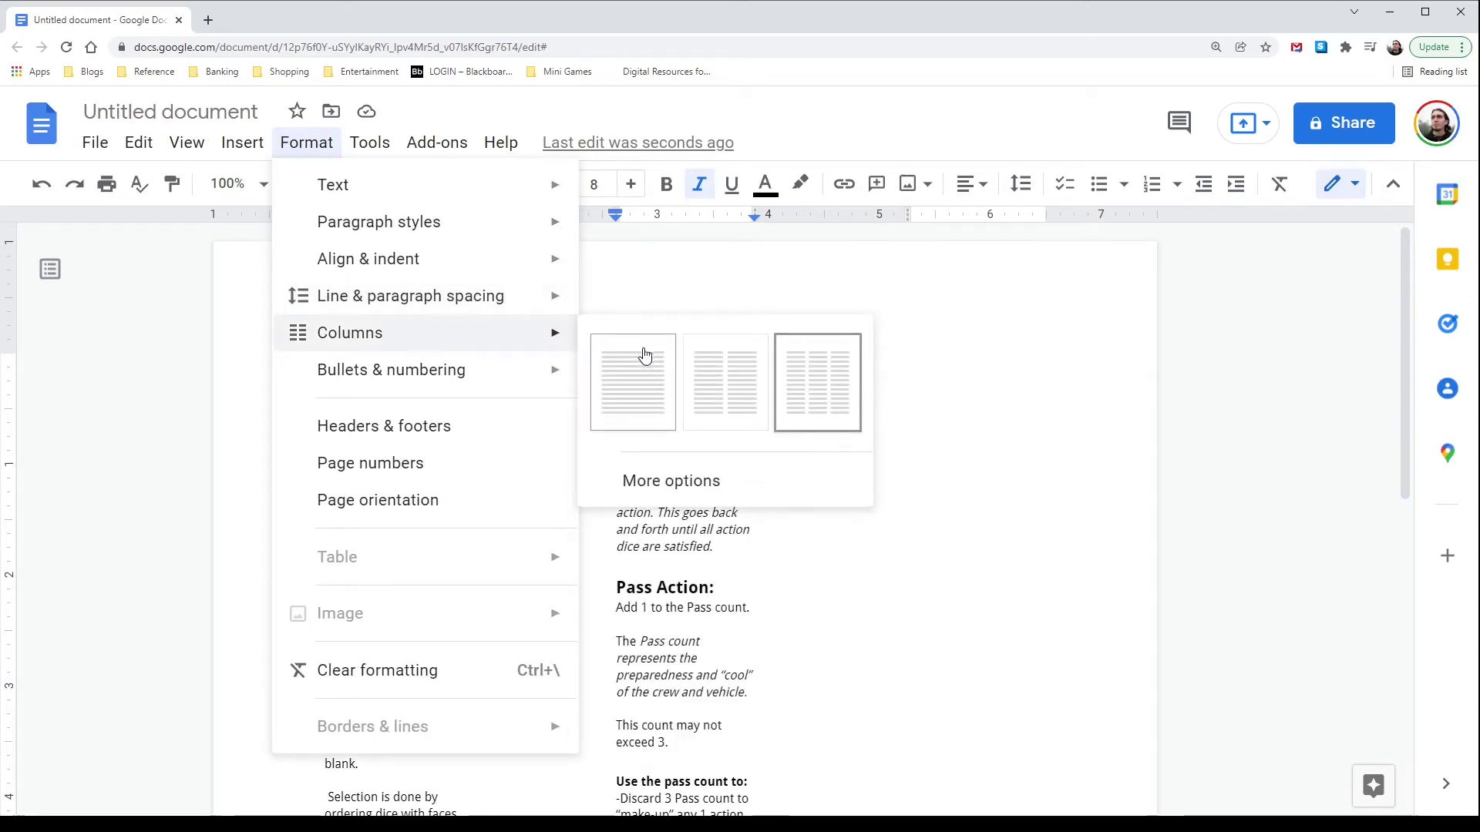
click(718, 392)
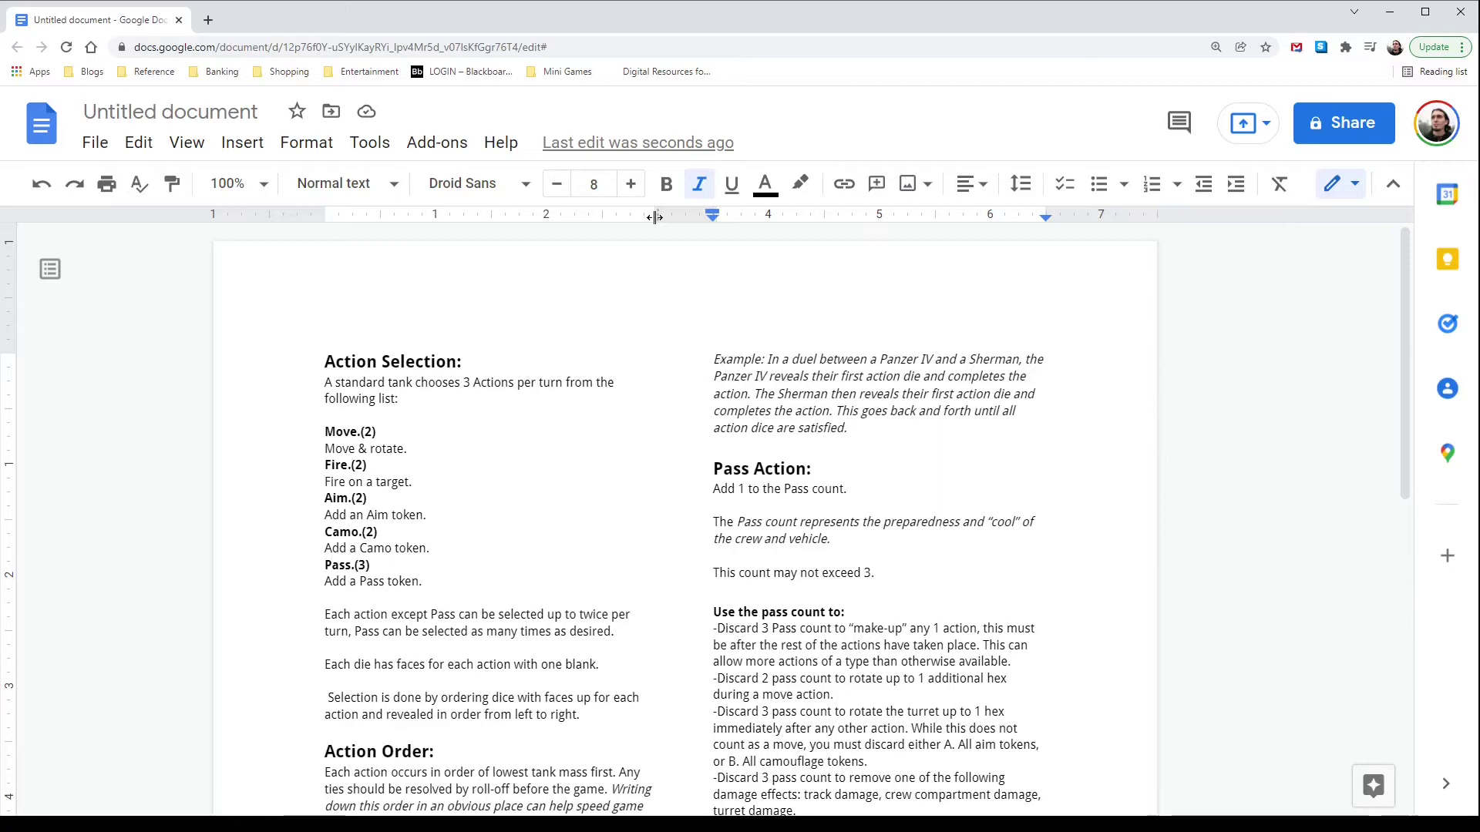
Widen the gap between the two columns on the ruler and review the reflowed rules.
drag(655, 217, 627, 219)
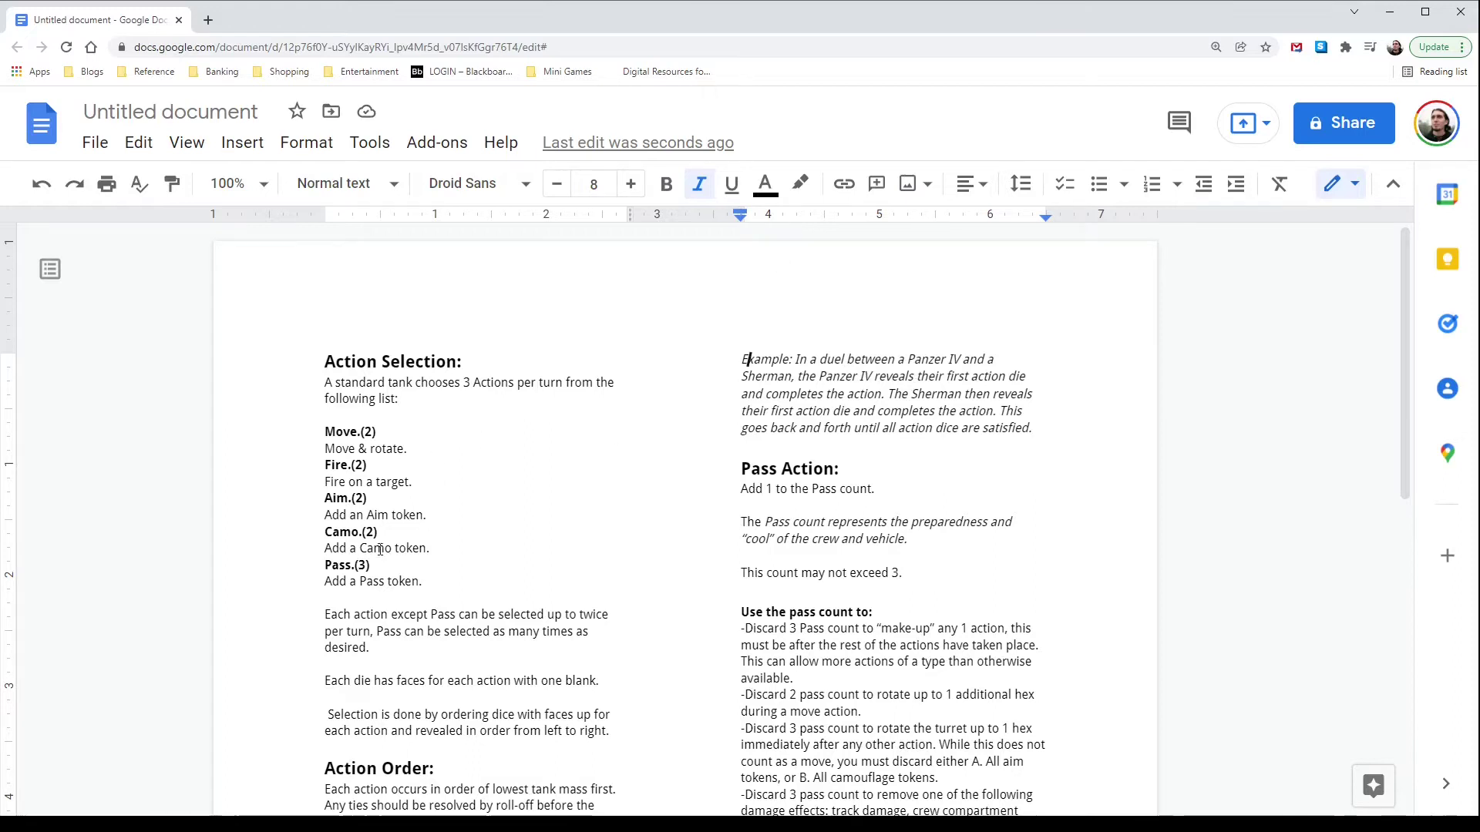
scroll(429, 414, down, 4)
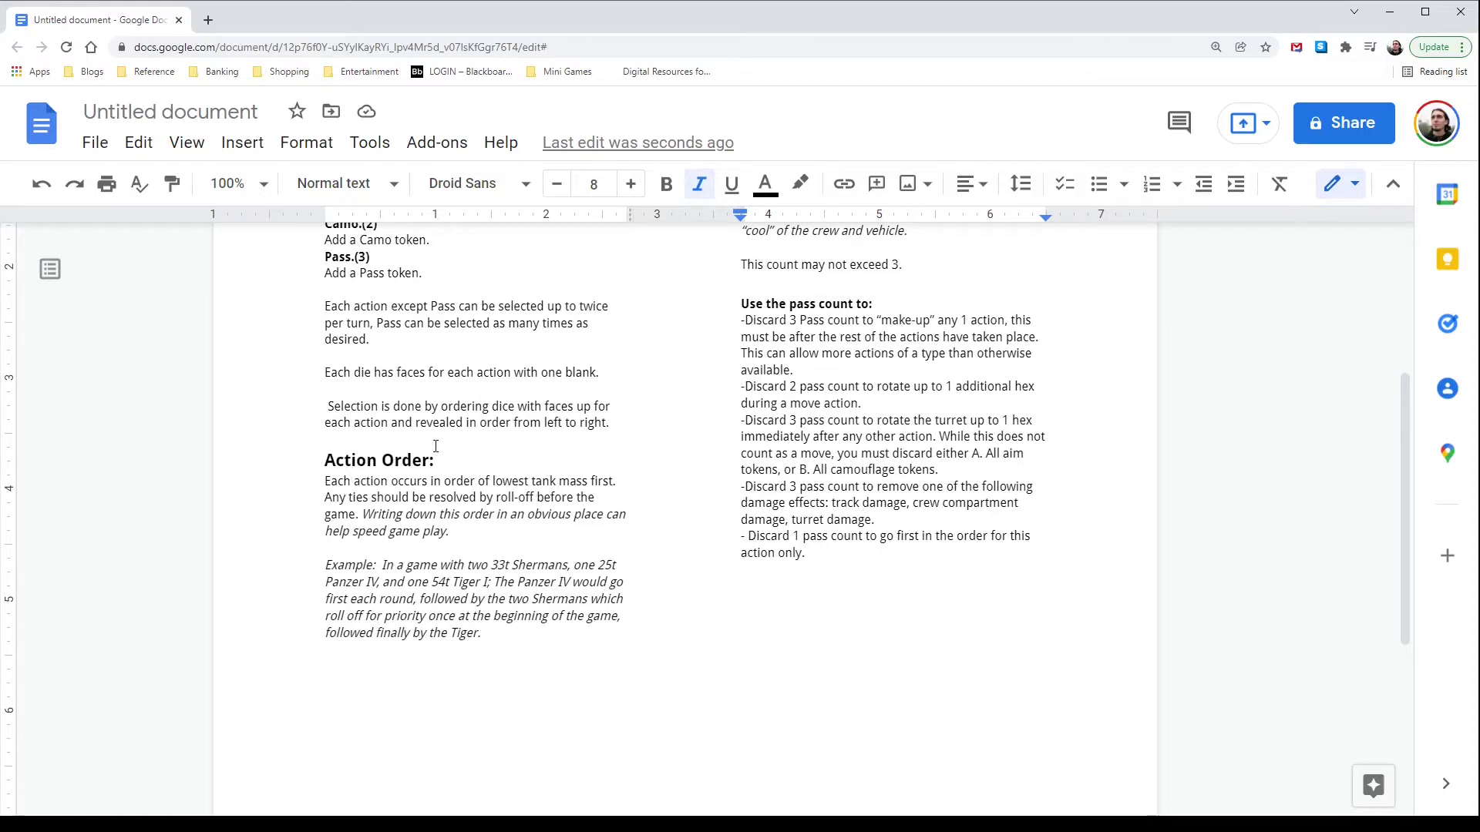
scroll(435, 447, up, 3)
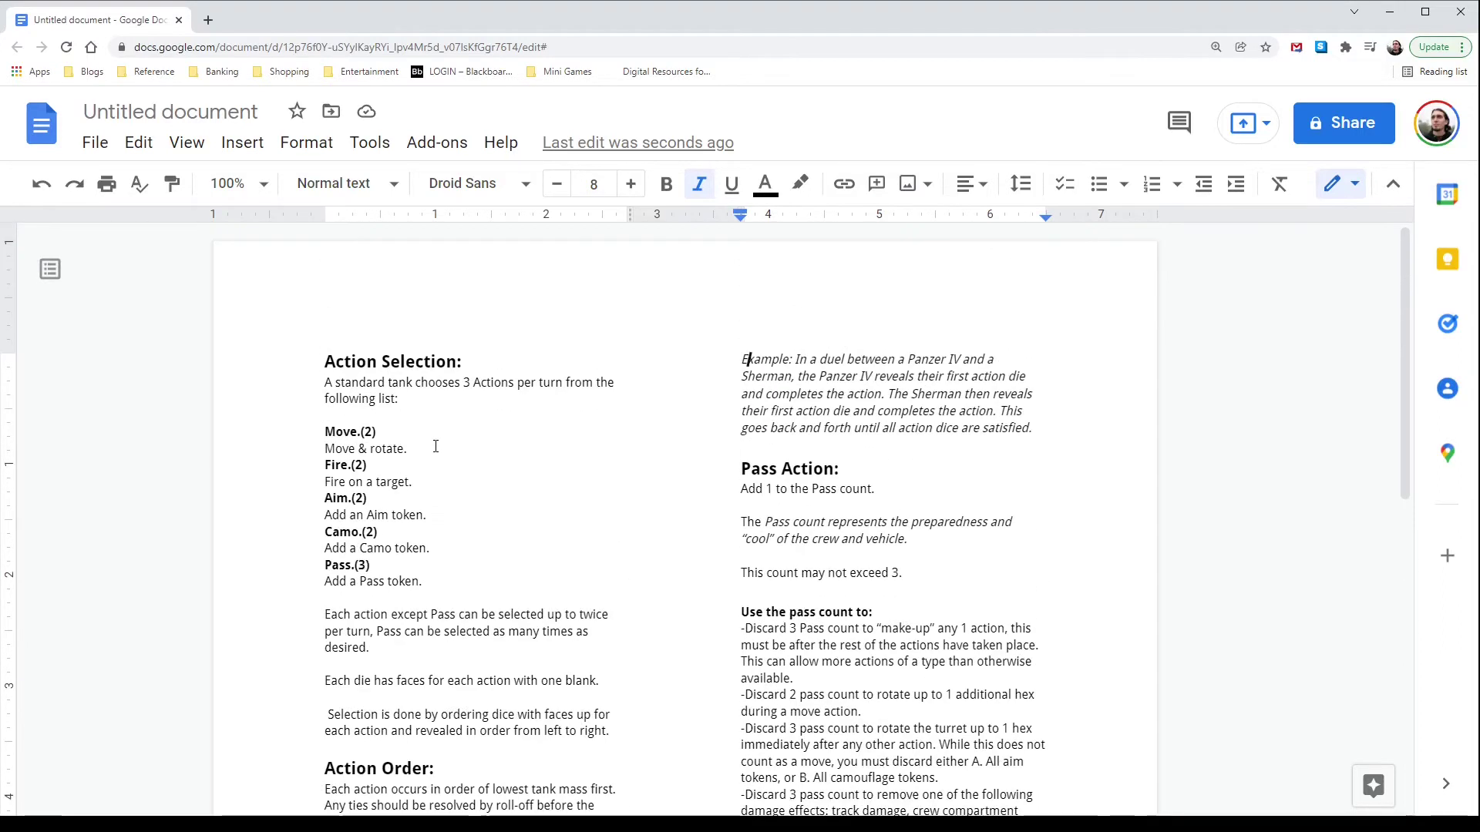
scroll(436, 446, down, 2)
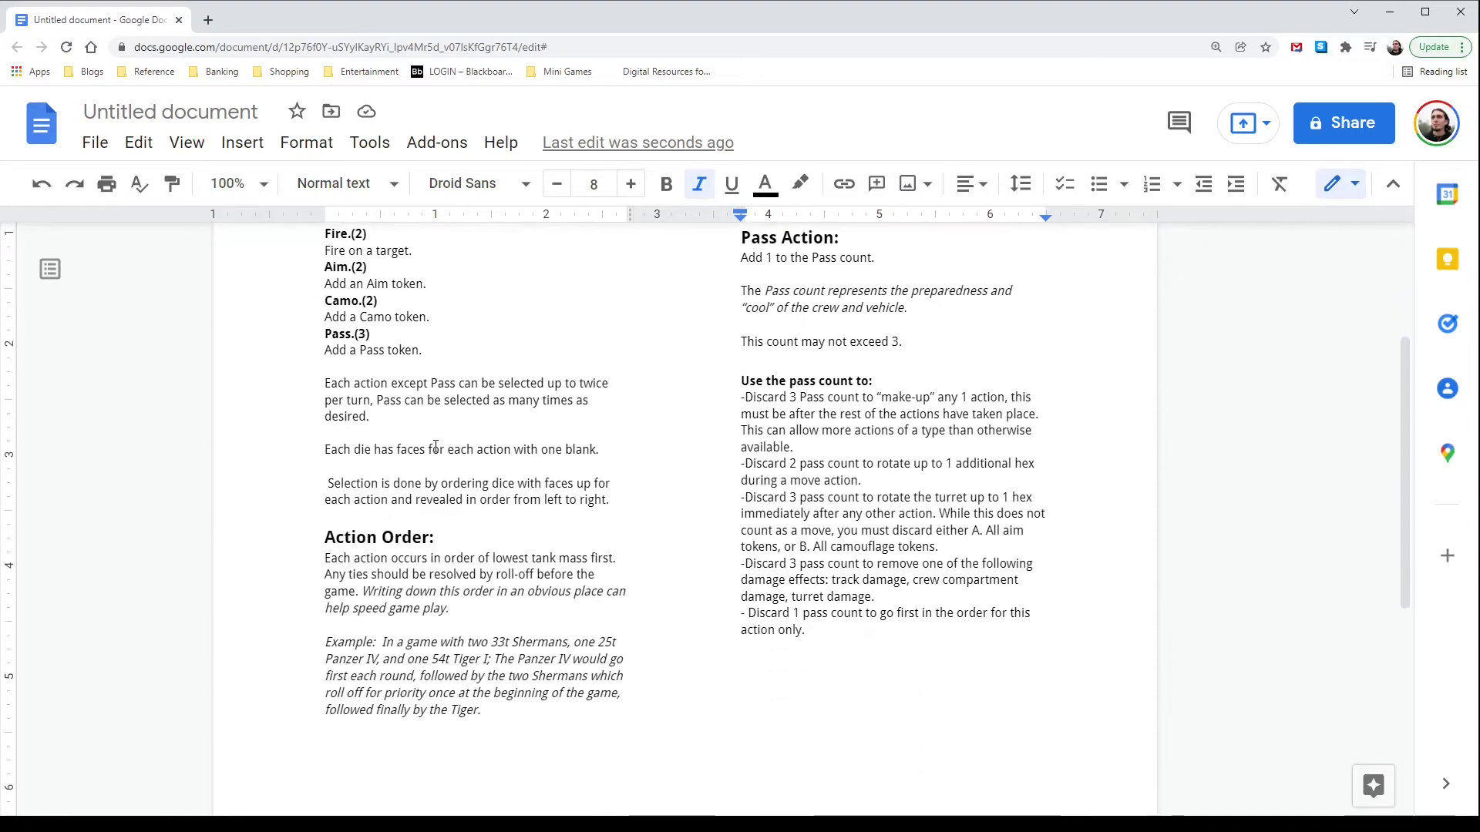
scroll(436, 446, up, 3)
scroll(435, 446, down, 1)
scroll(436, 447, up, 2)
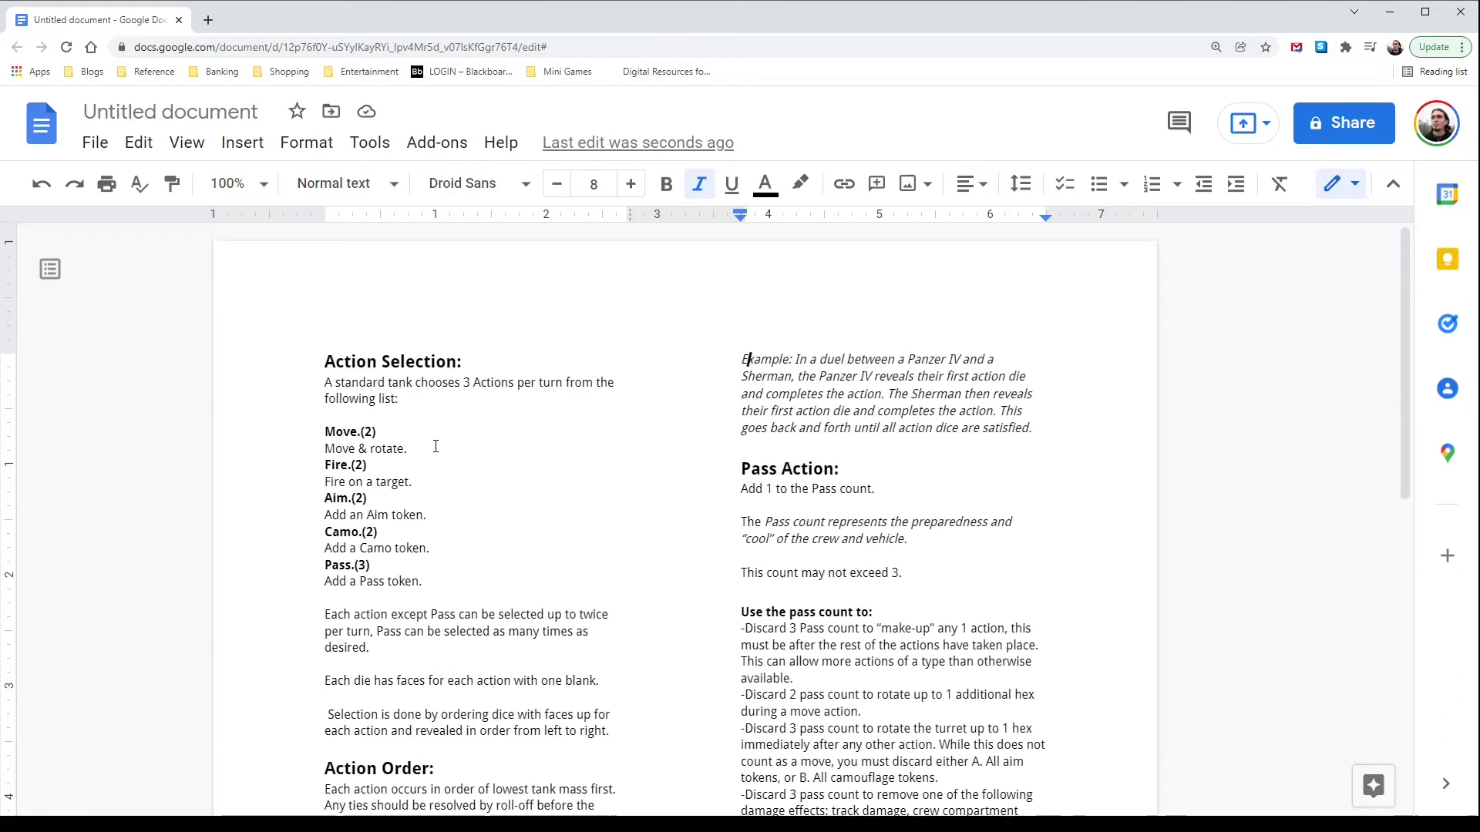
scroll(435, 447, down, 1)
scroll(436, 446, down, 3)
scroll(436, 447, up, 3)
scroll(436, 446, down, 10)
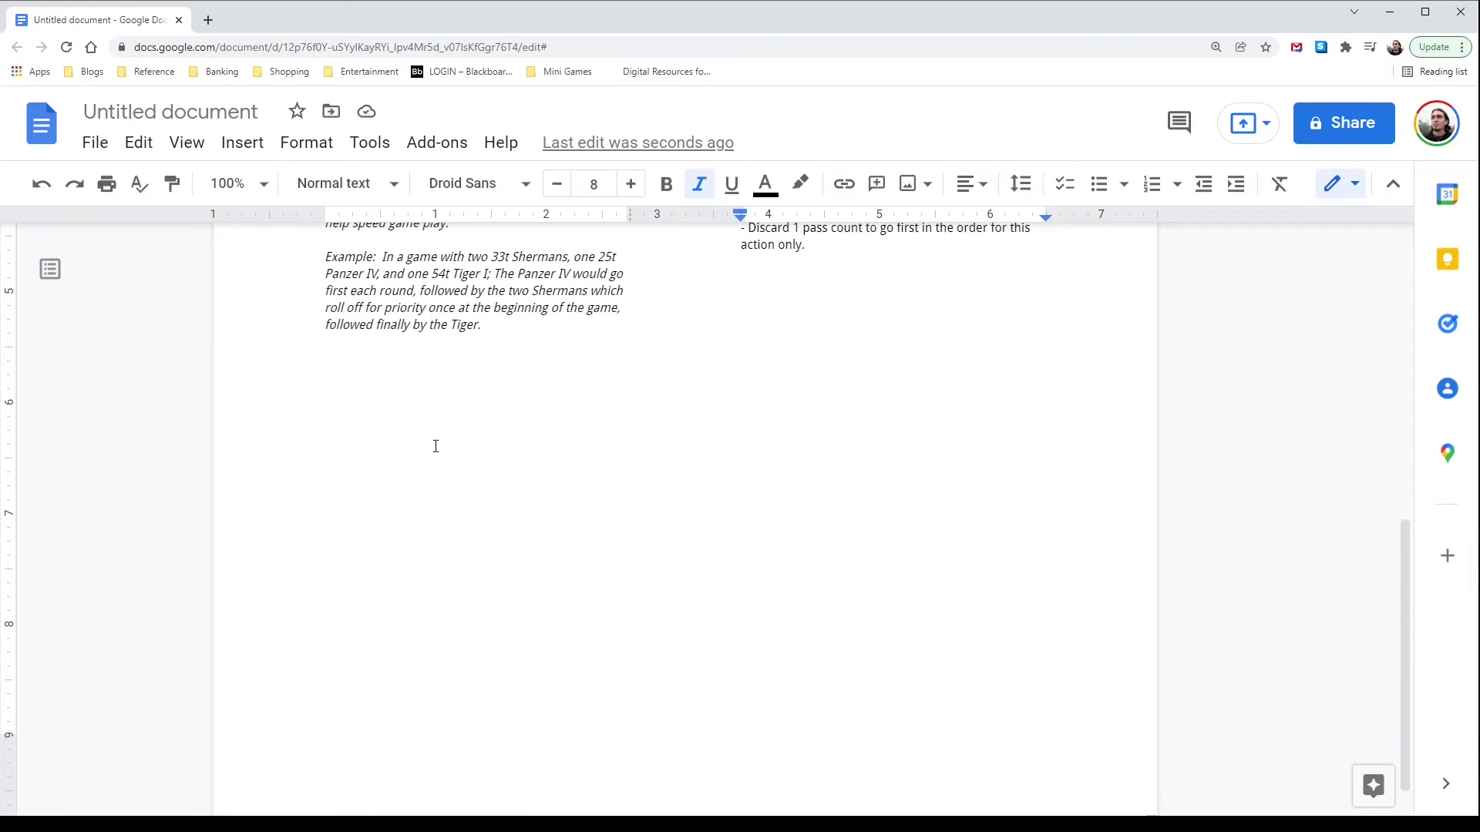
scroll(435, 446, up, 11)
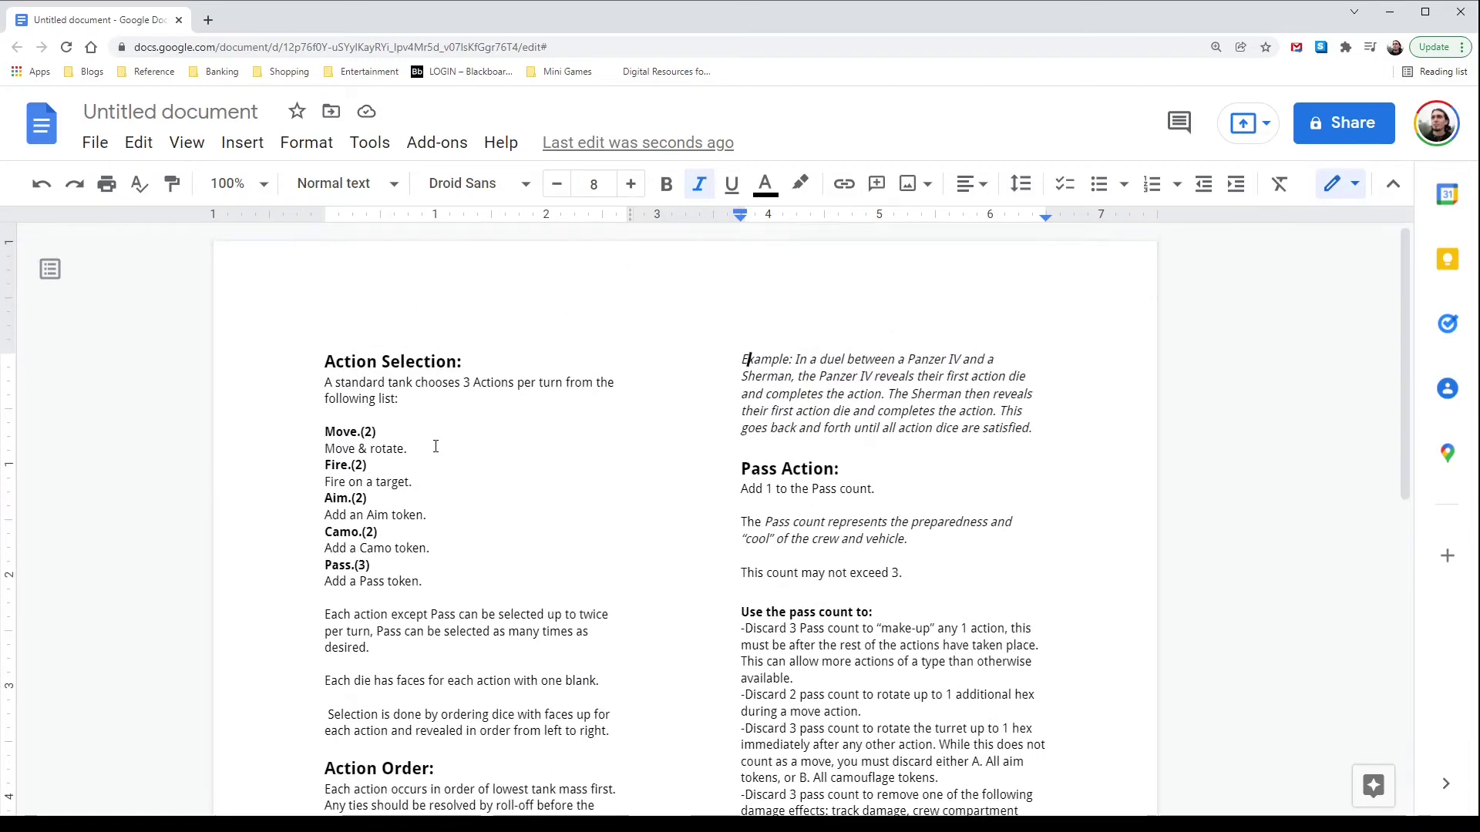
click(325, 448)
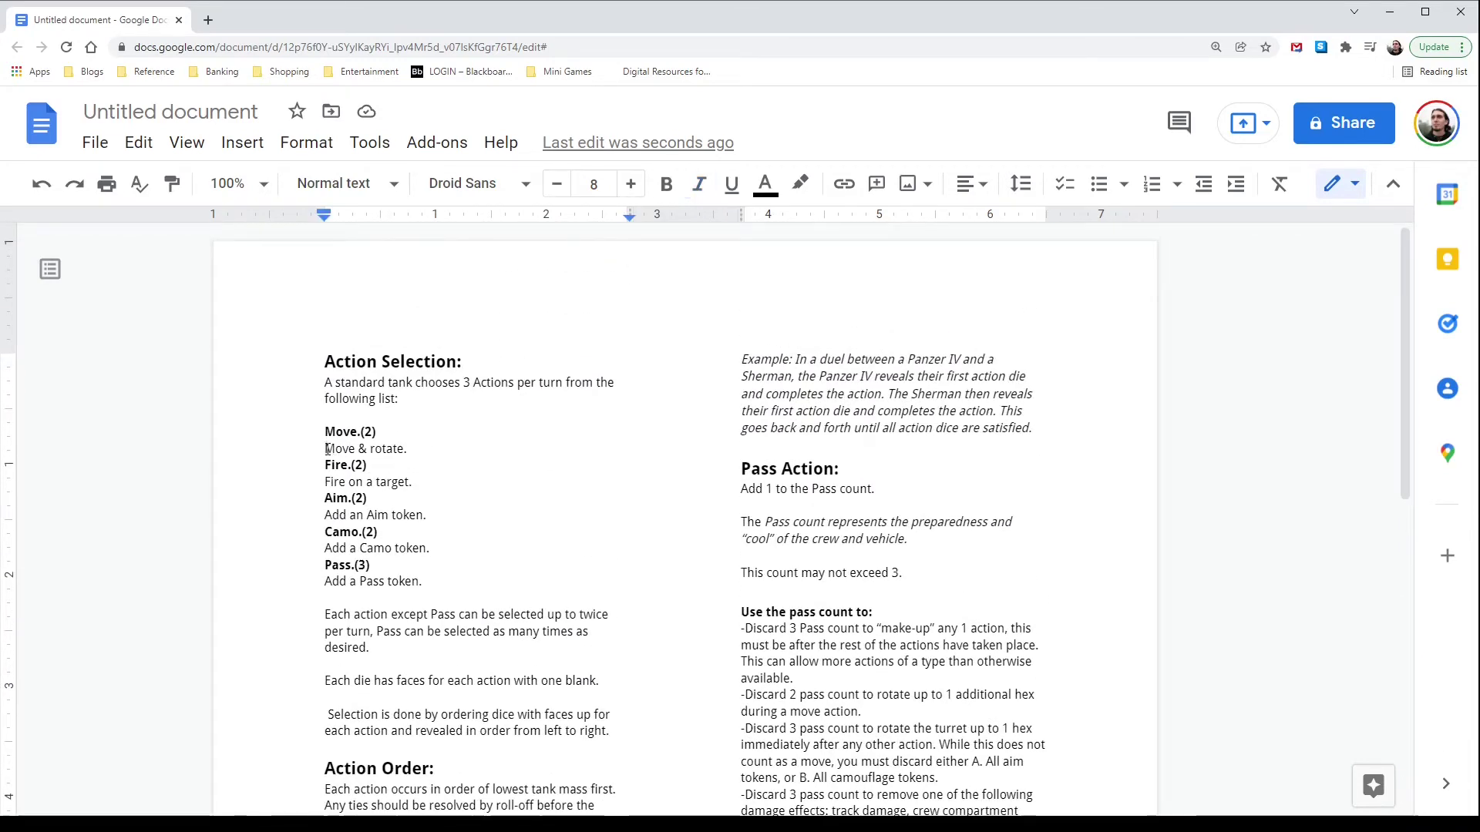
Join the Move, Fire, Aim, Camo and Pass descriptions back onto their label lines.
key(BackSpace)
click(324, 465)
key(BackSpace)
click(324, 482)
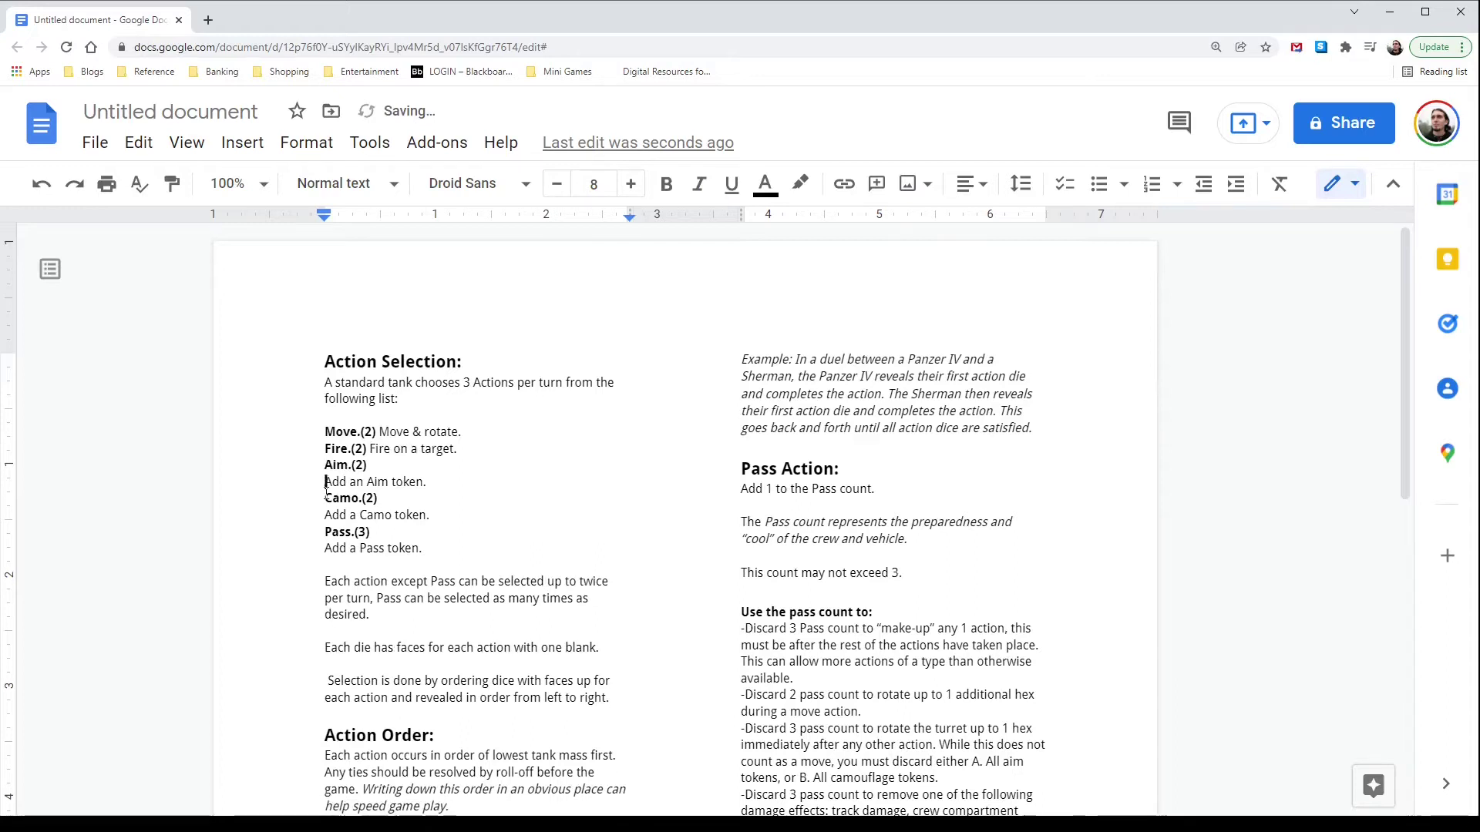
key(BackSpace)
click(325, 499)
key(BackSpace)
click(325, 514)
key(BackSpace)
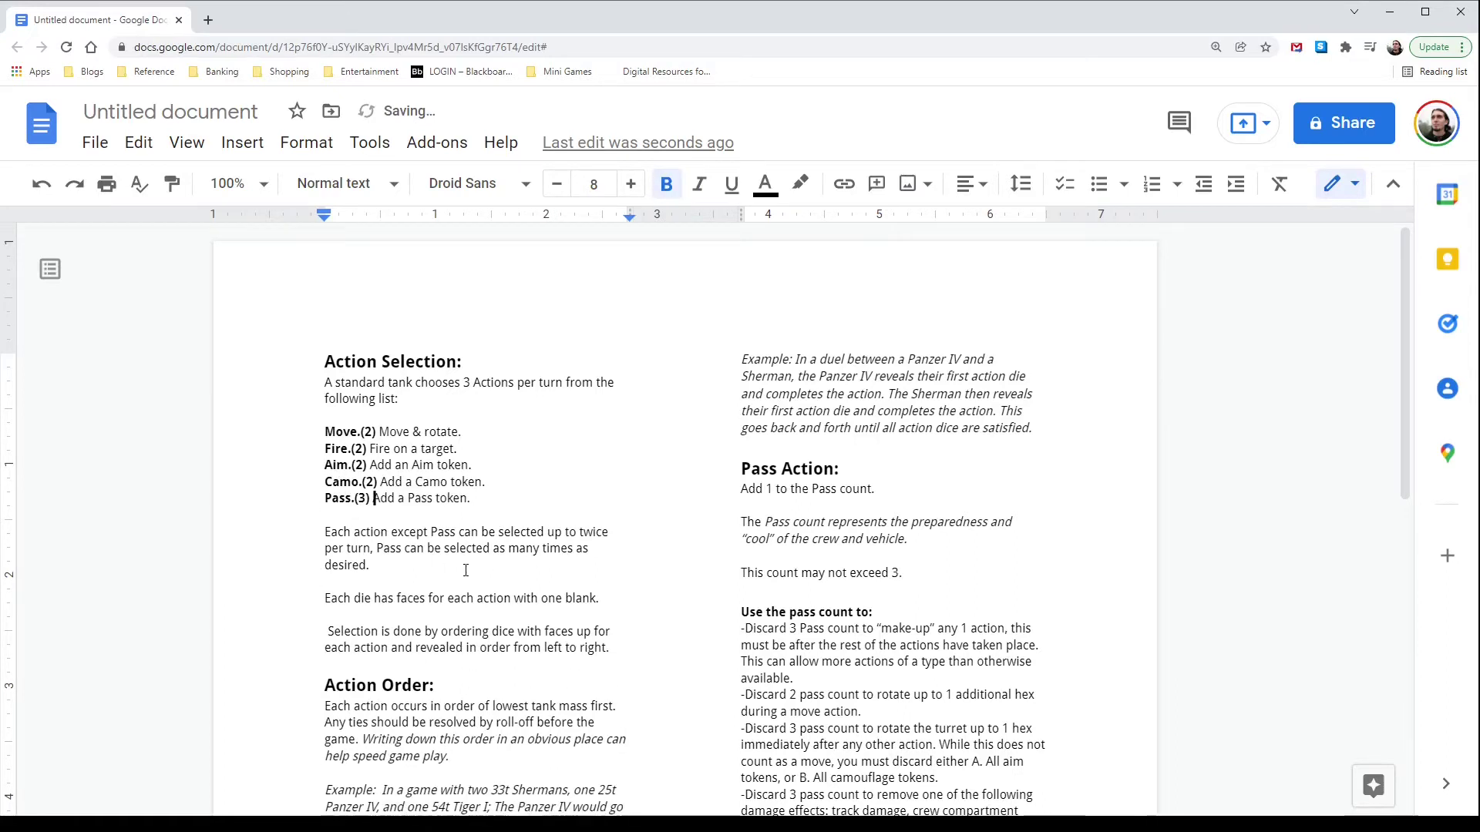
scroll(458, 586, down, 5)
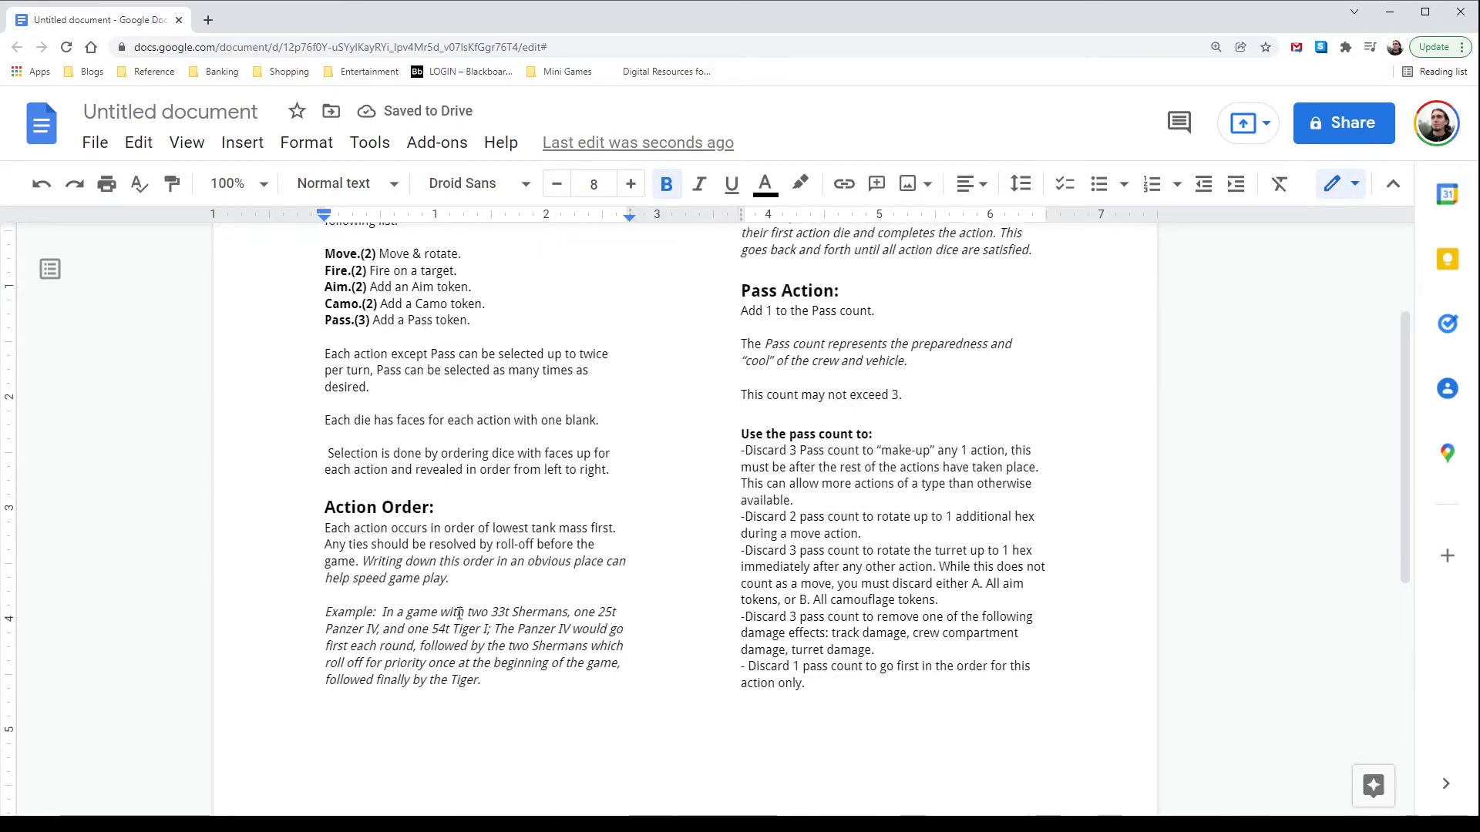
scroll(459, 613, up, 4)
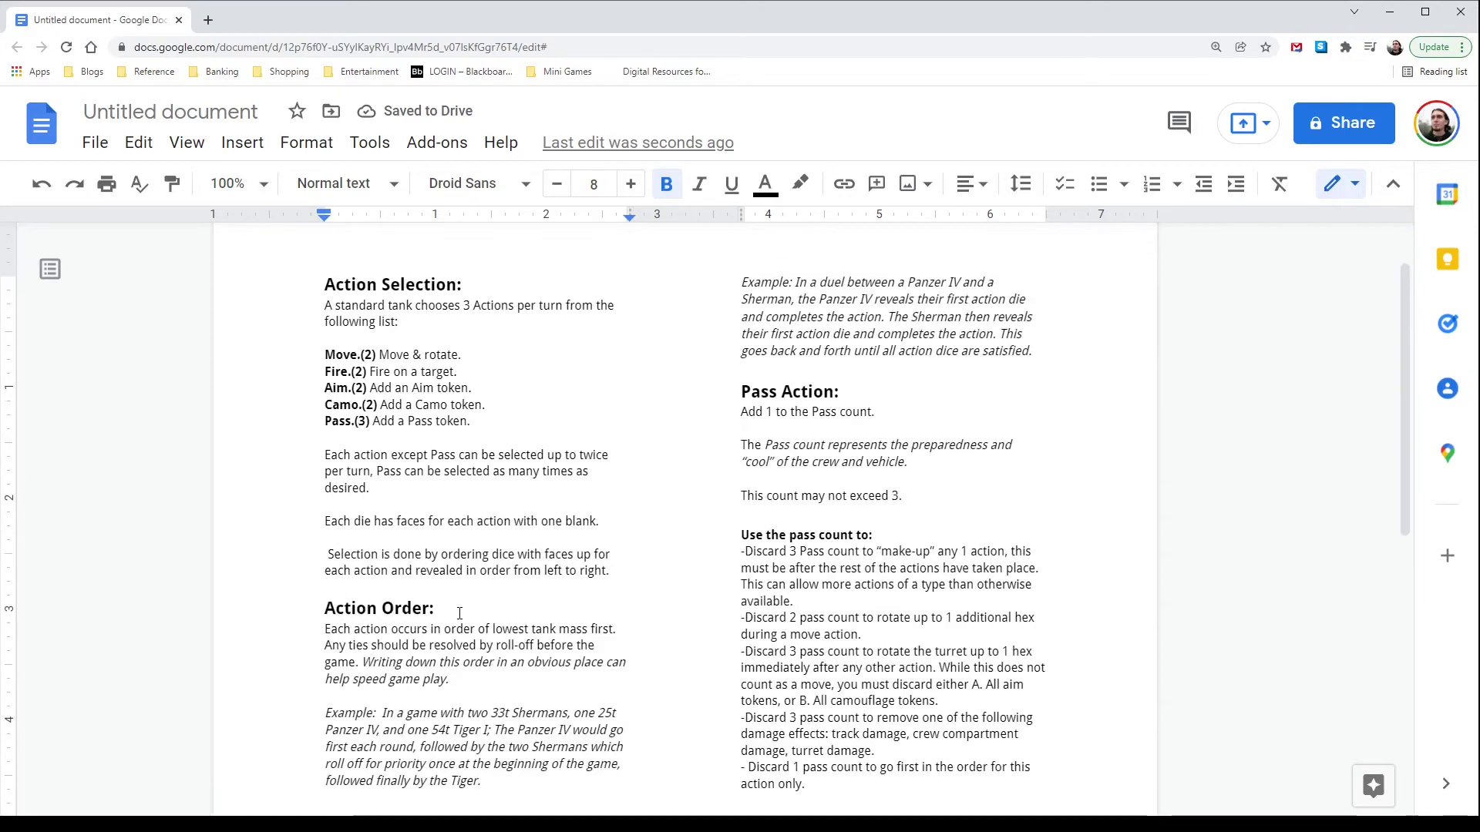
Remove the column break before the duel example, keeping a blank line above it.
click(743, 280)
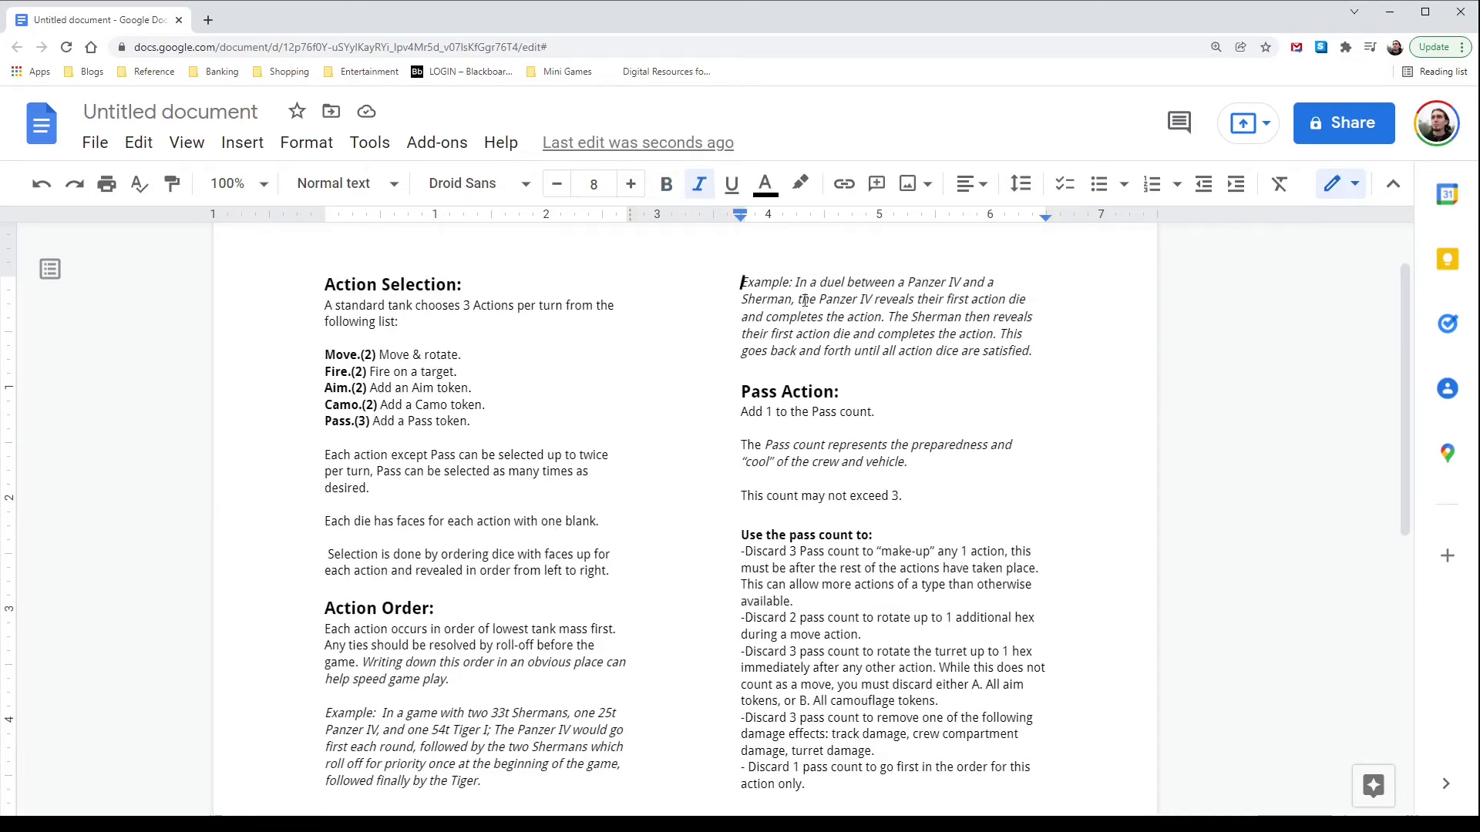
key(BackSpace)
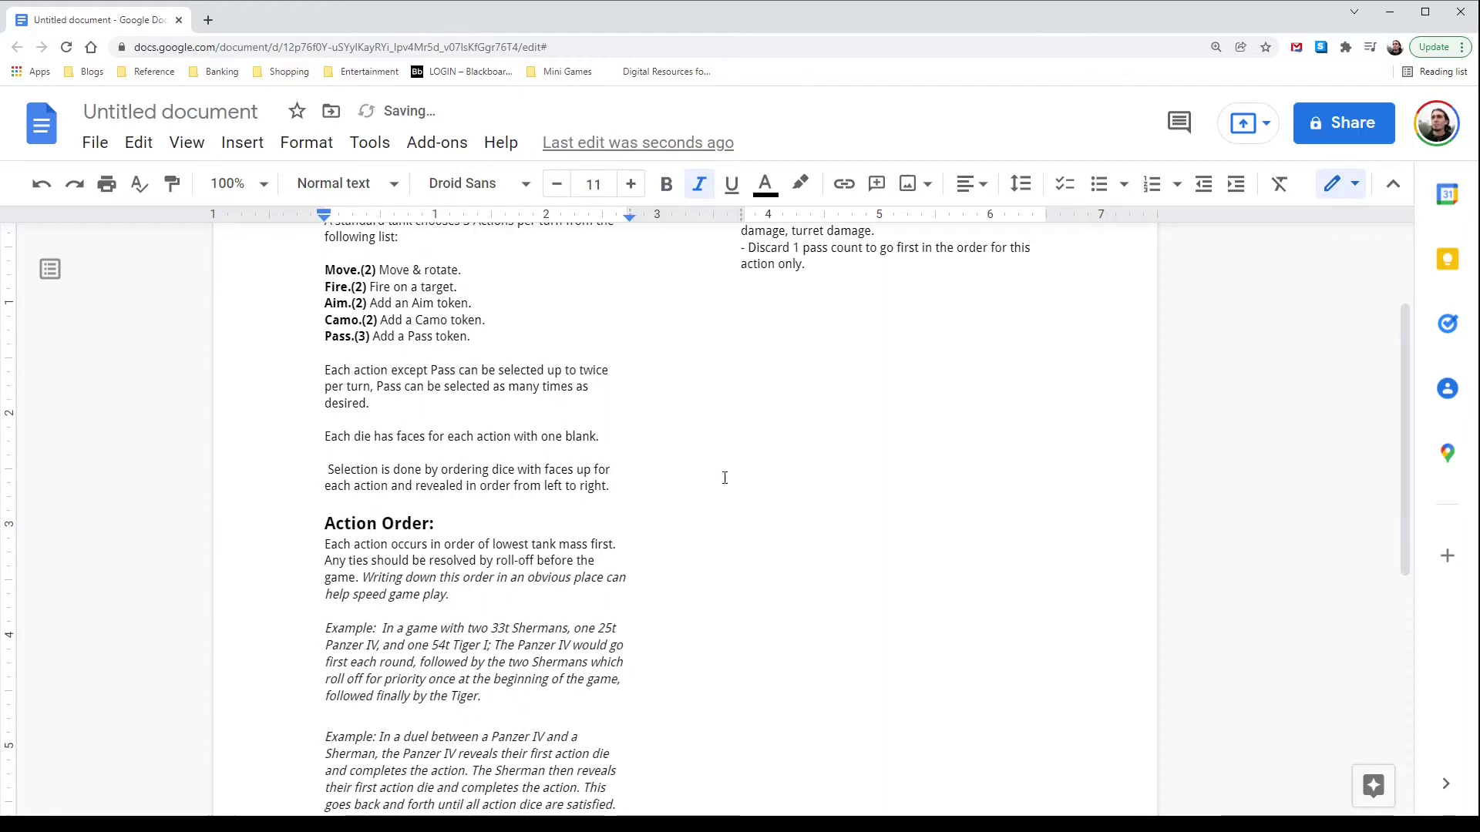
key(BackSpace)
key(Return)
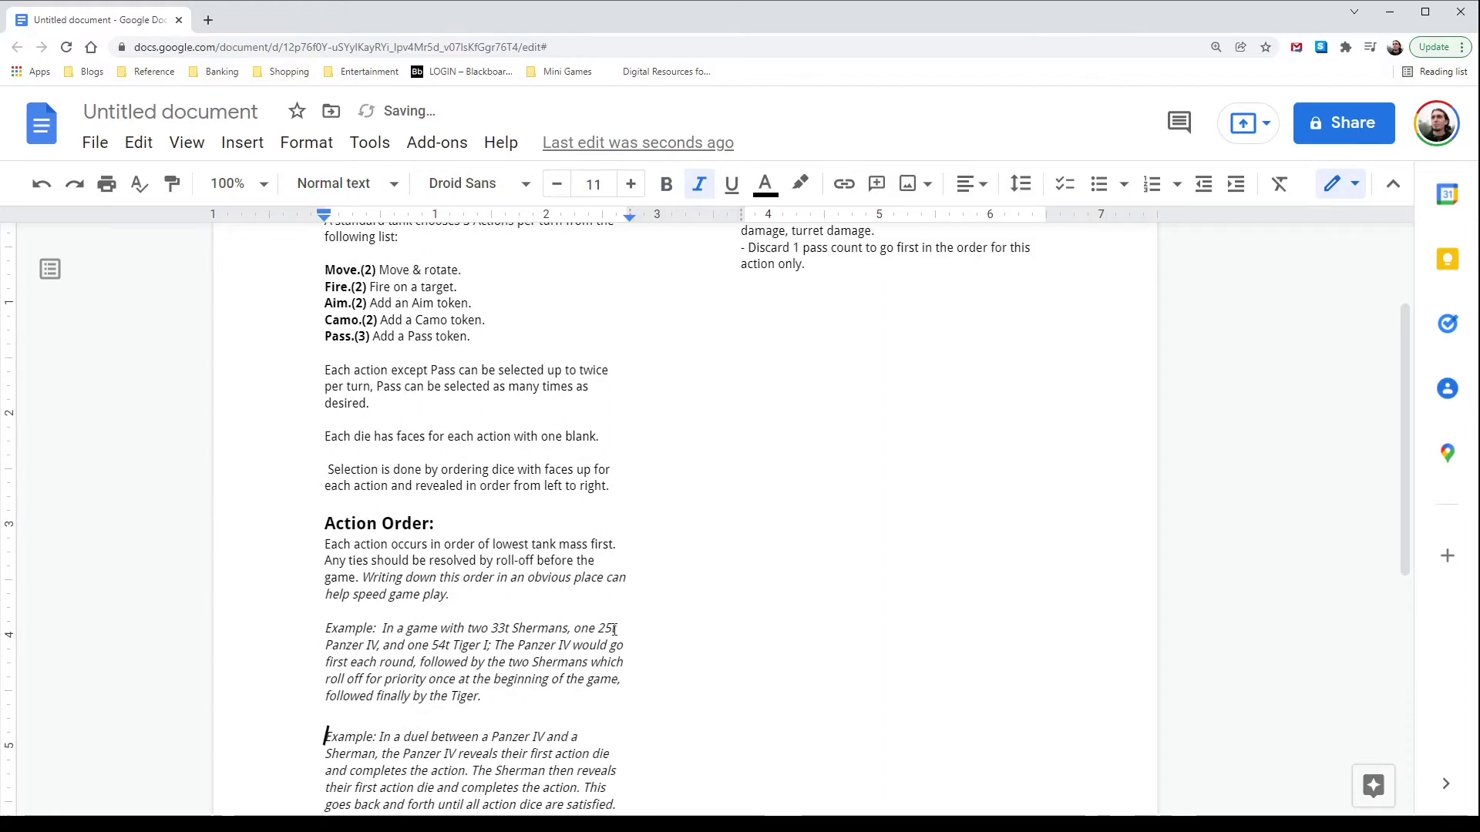
scroll(614, 630, down, 1)
scroll(615, 630, down, 5)
scroll(595, 632, up, 8)
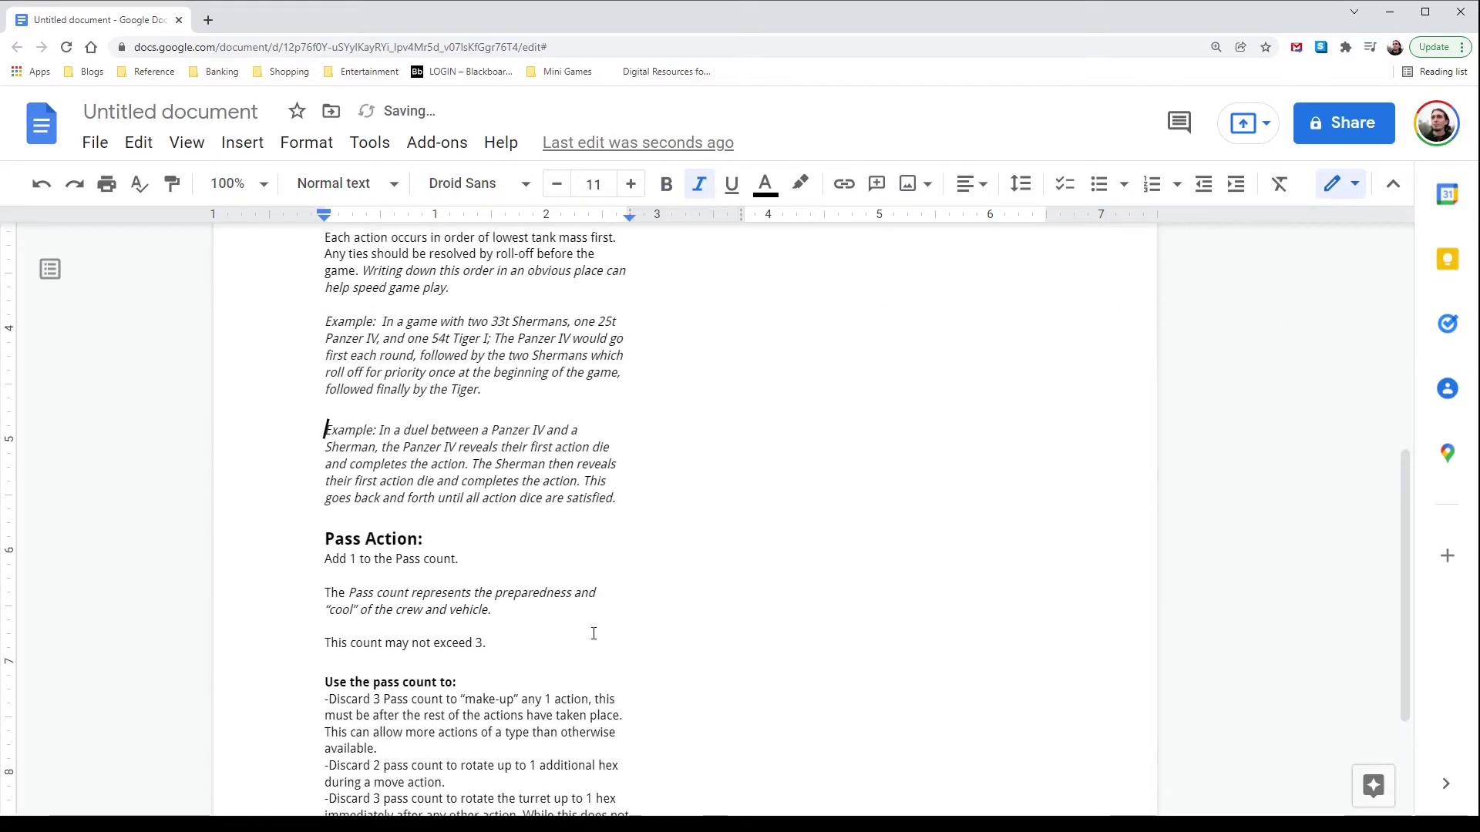
scroll(594, 633, down, 7)
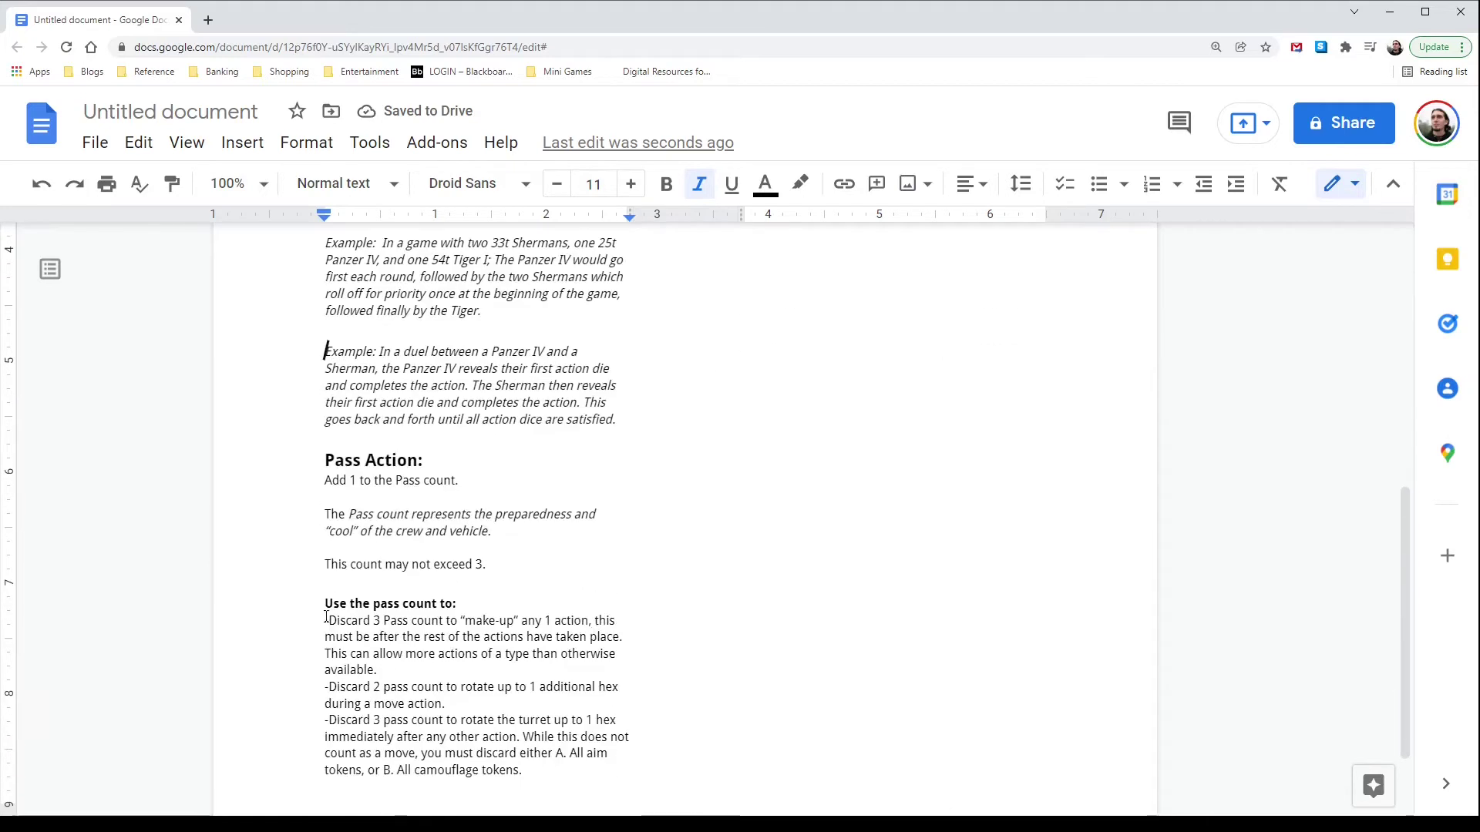
click(325, 586)
Insert a column break so 'Use the pass count to:' starts the right column.
right_click(373, 587)
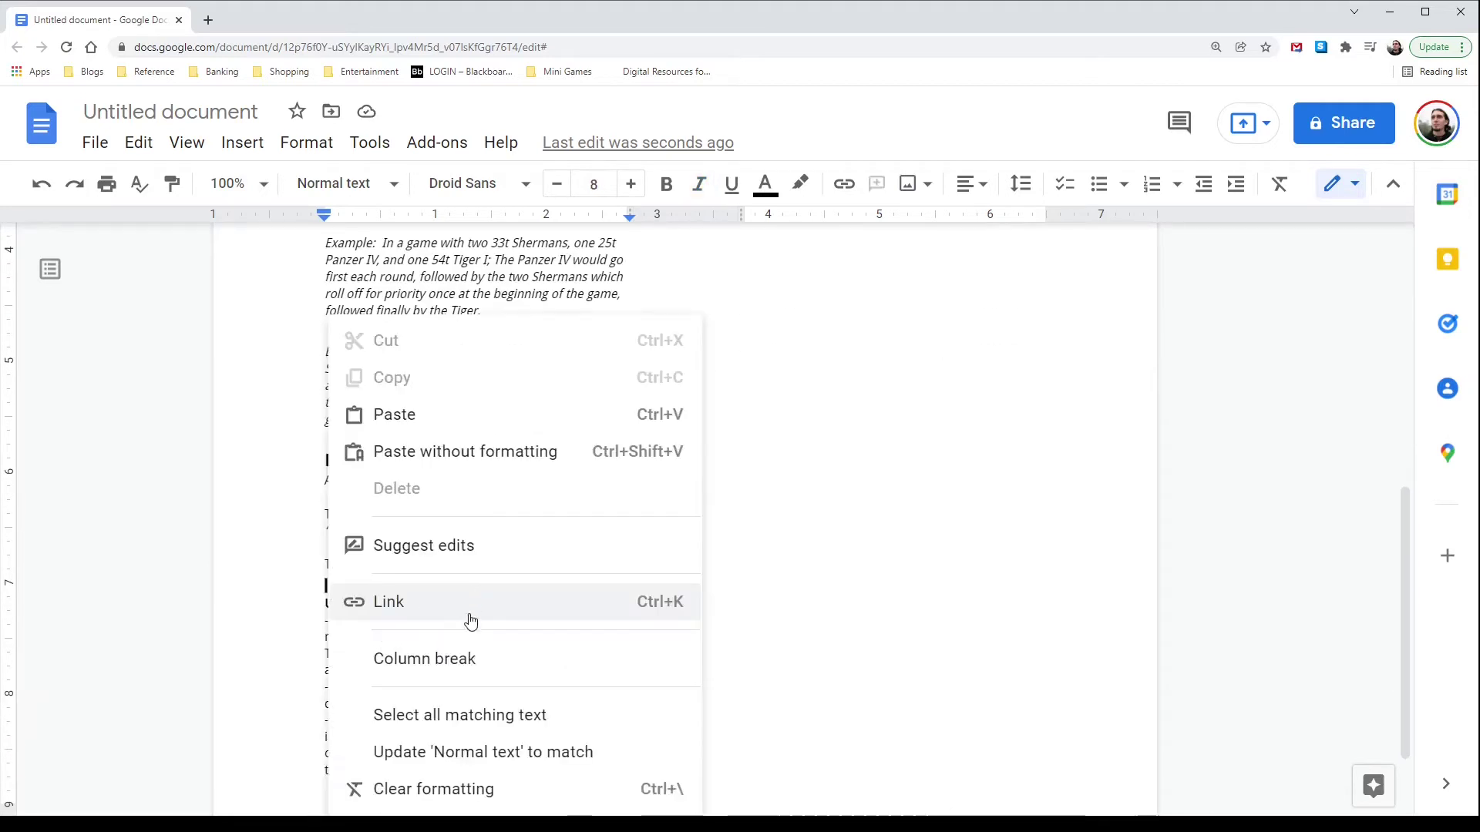
click(470, 657)
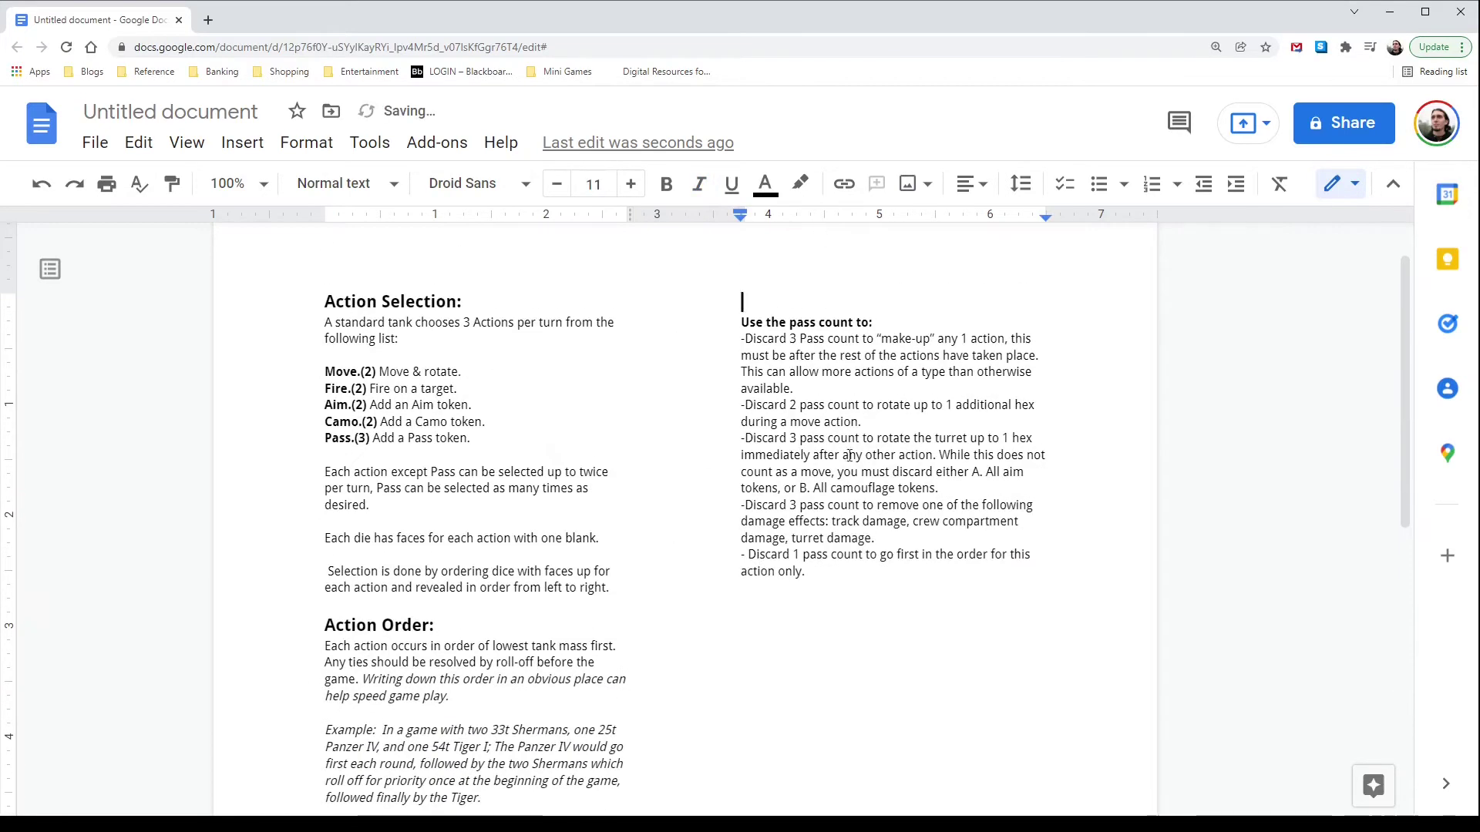
scroll(566, 493, down, 1)
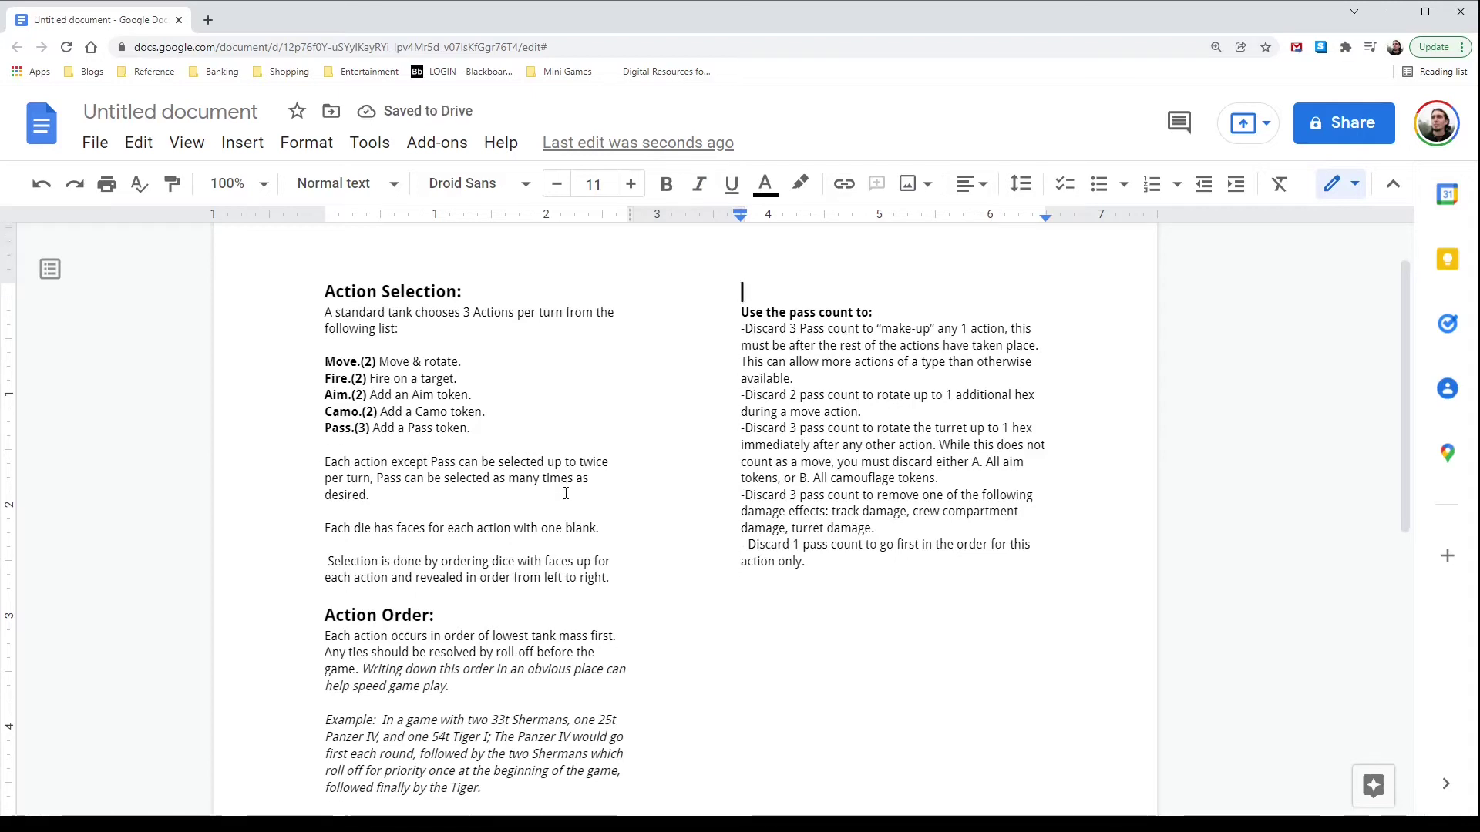
scroll(566, 493, down, 7)
scroll(566, 493, up, 8)
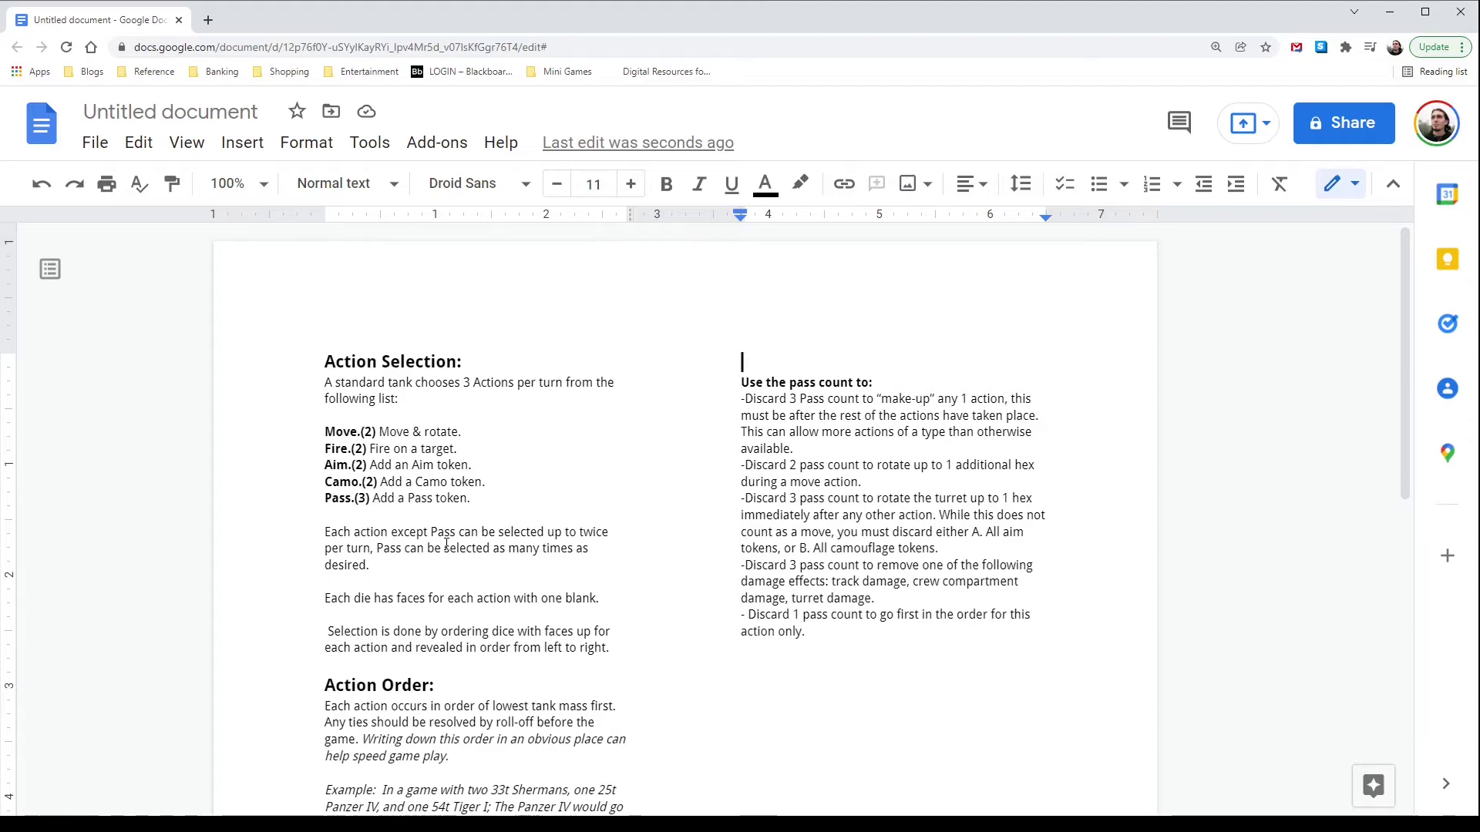
Undo twice to restore narrow columns with the duel example heading column two.
key(ctrl+z)
key(ctrl+z)
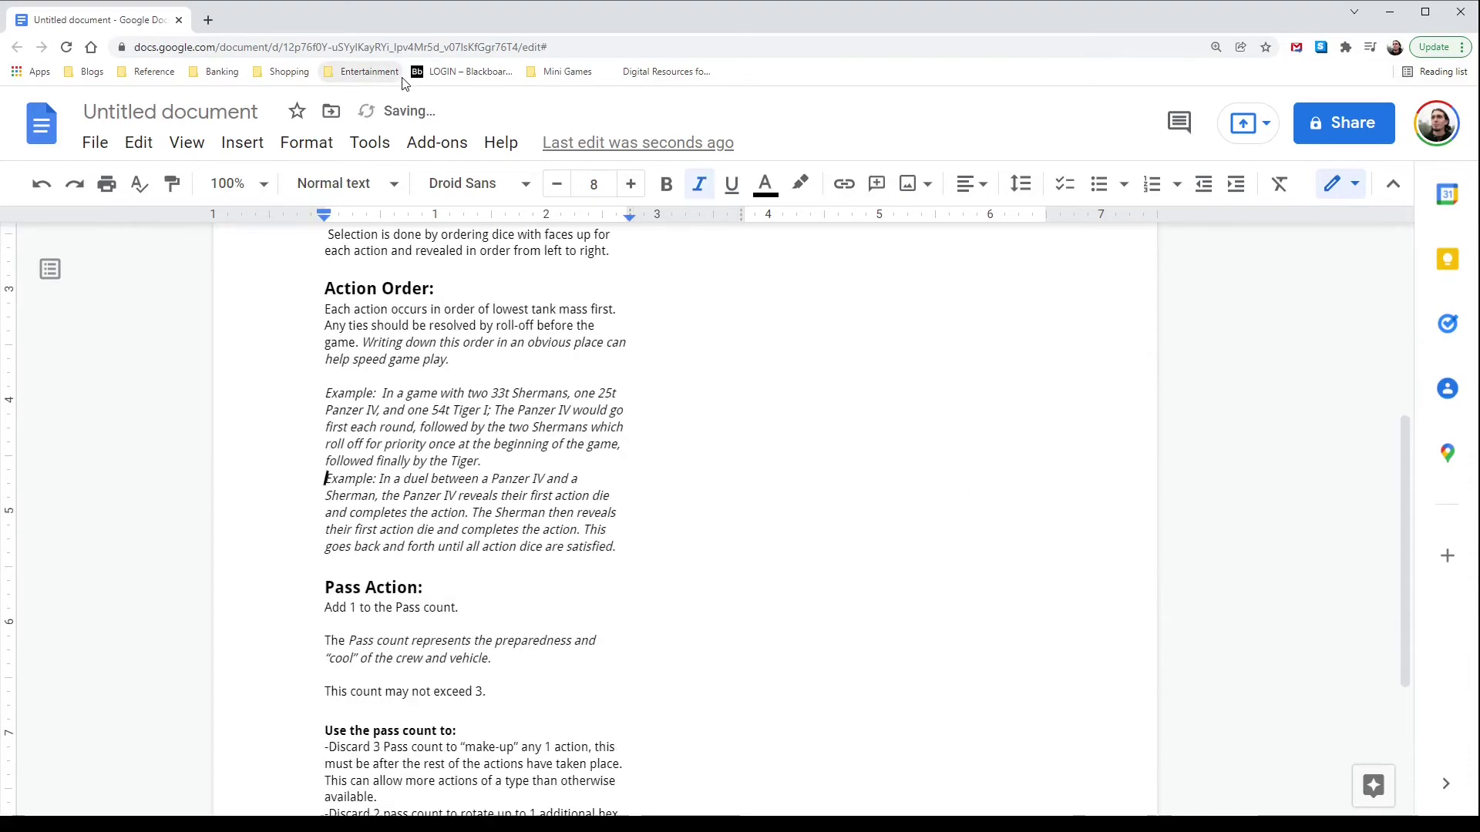
key(ctrl+z)
key(ctrl+z)
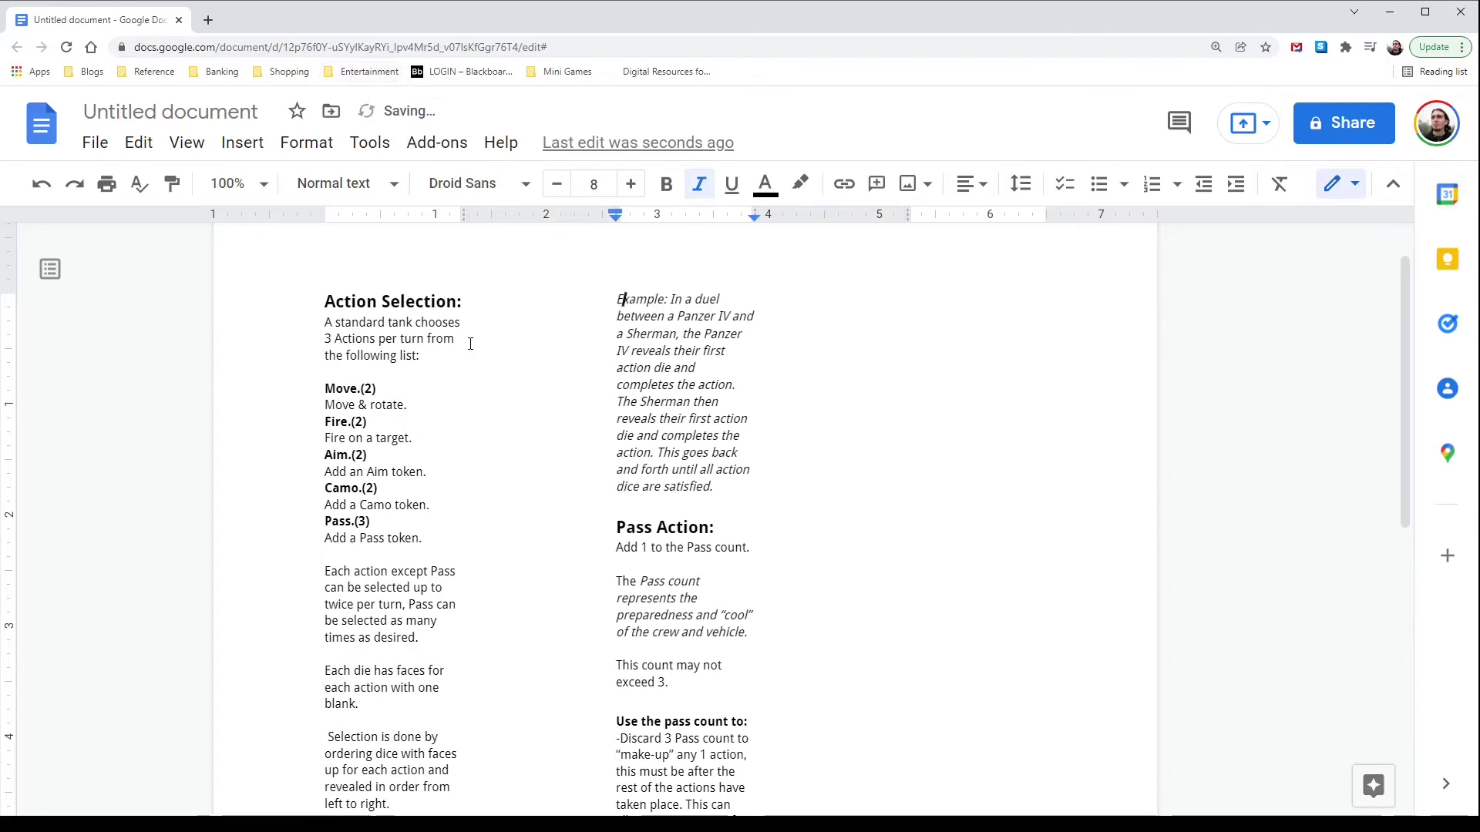
scroll(472, 342, down, 7)
scroll(478, 385, up, 7)
scroll(386, 467, down, 1)
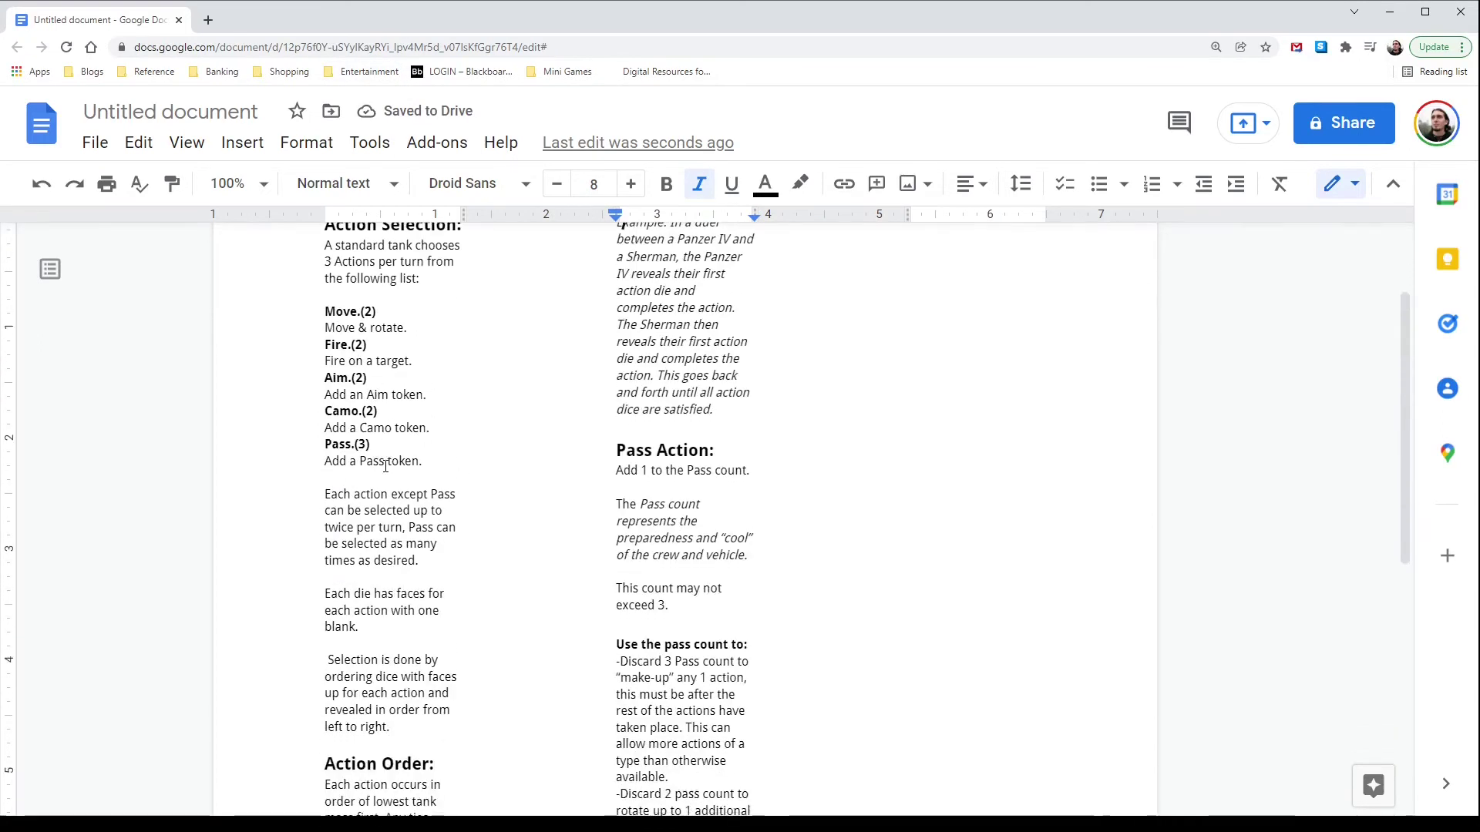
scroll(407, 485, up, 1)
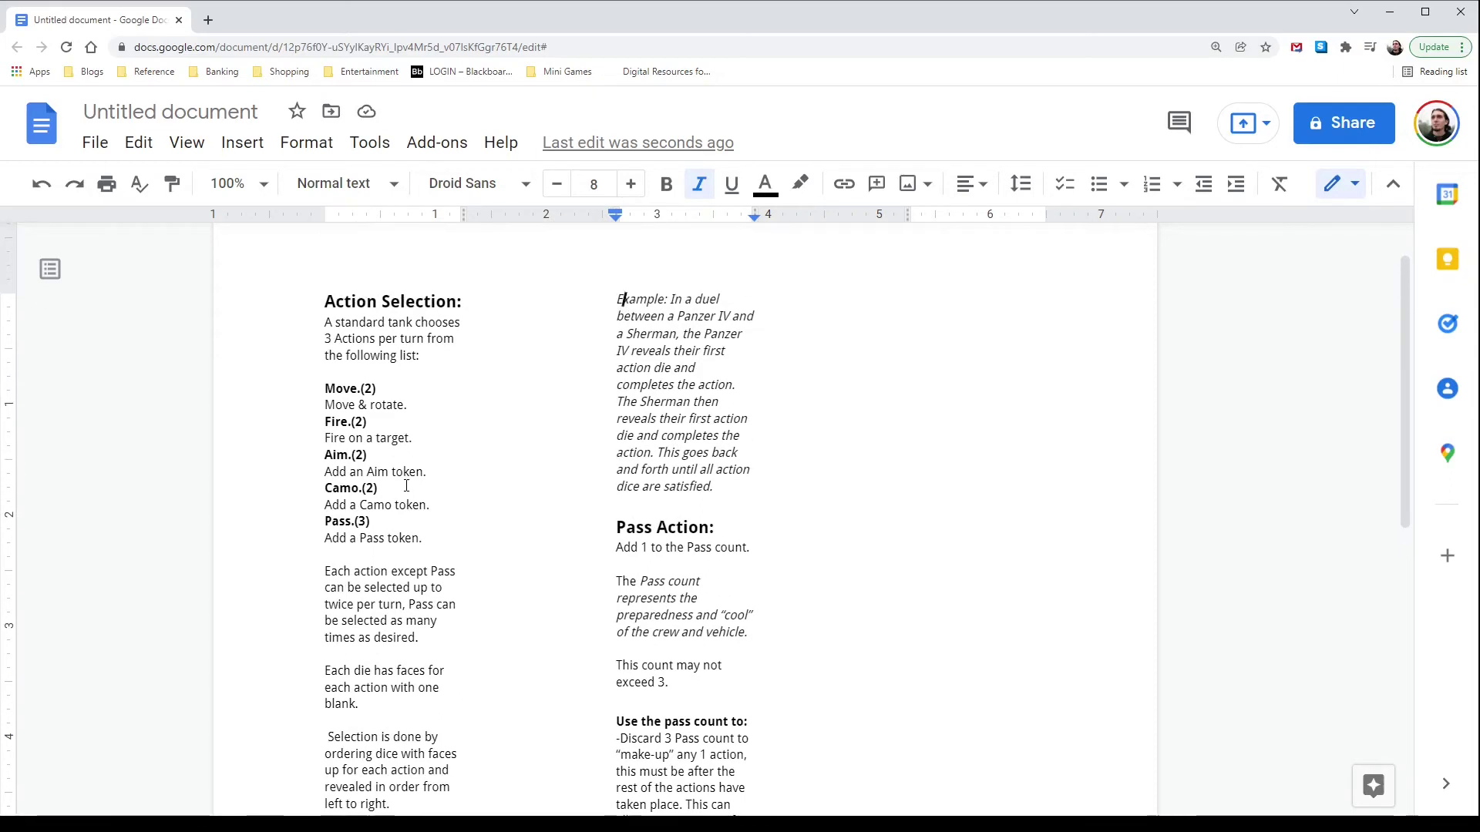
click(622, 299)
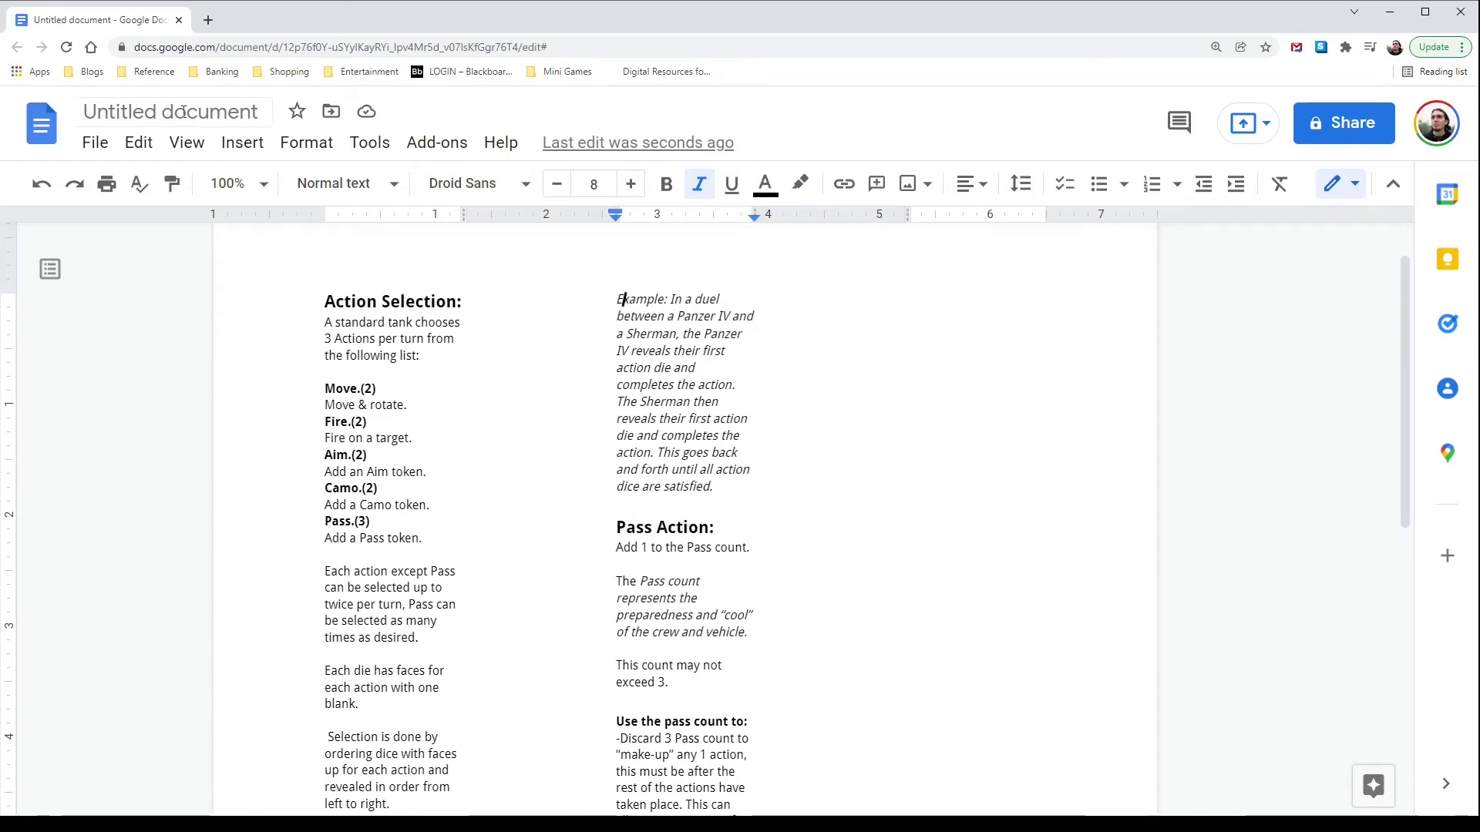
click(256, 184)
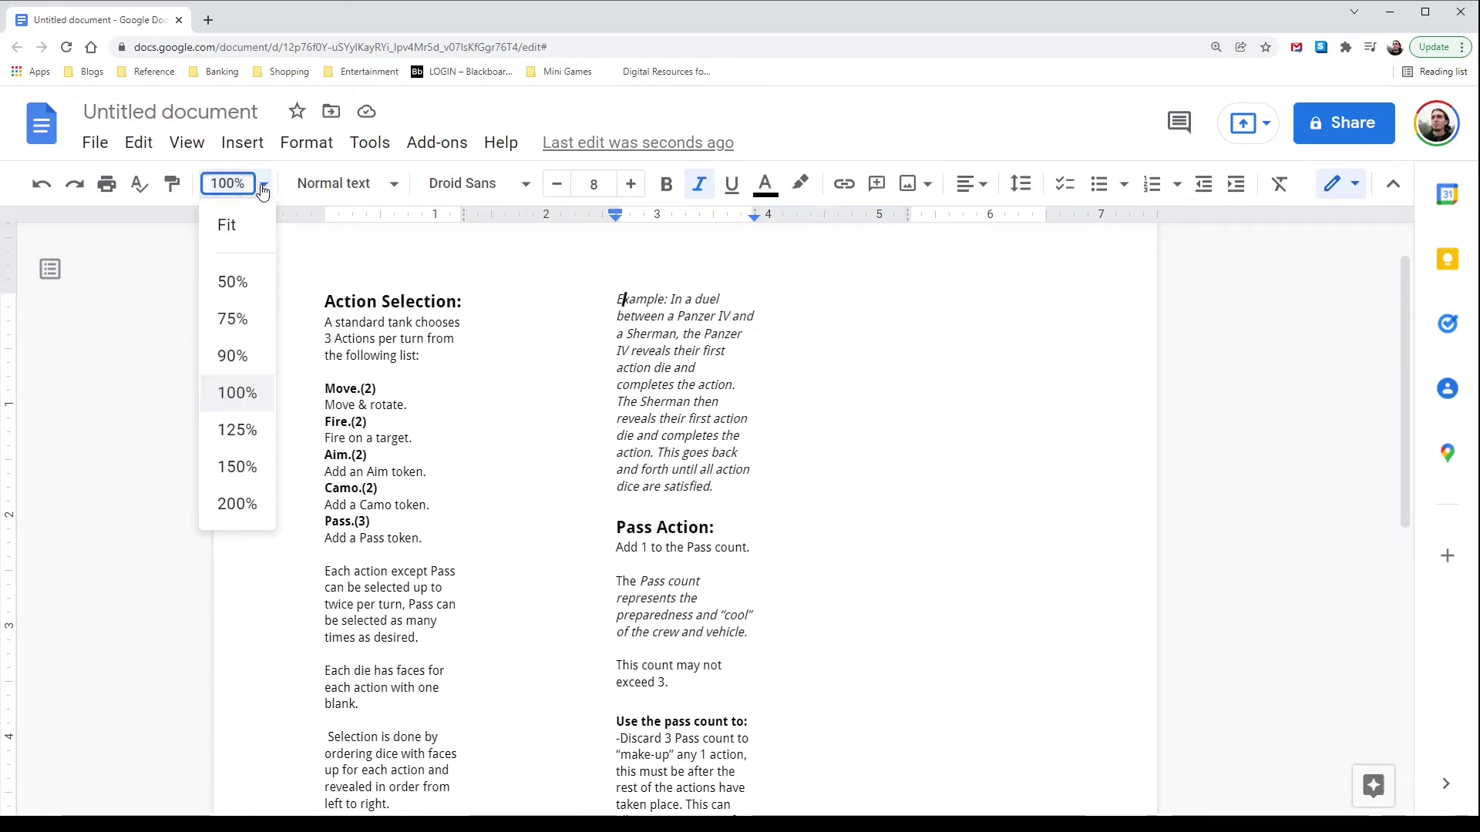
Set the zoom to 90% and click into the Example paragraph.
click(234, 356)
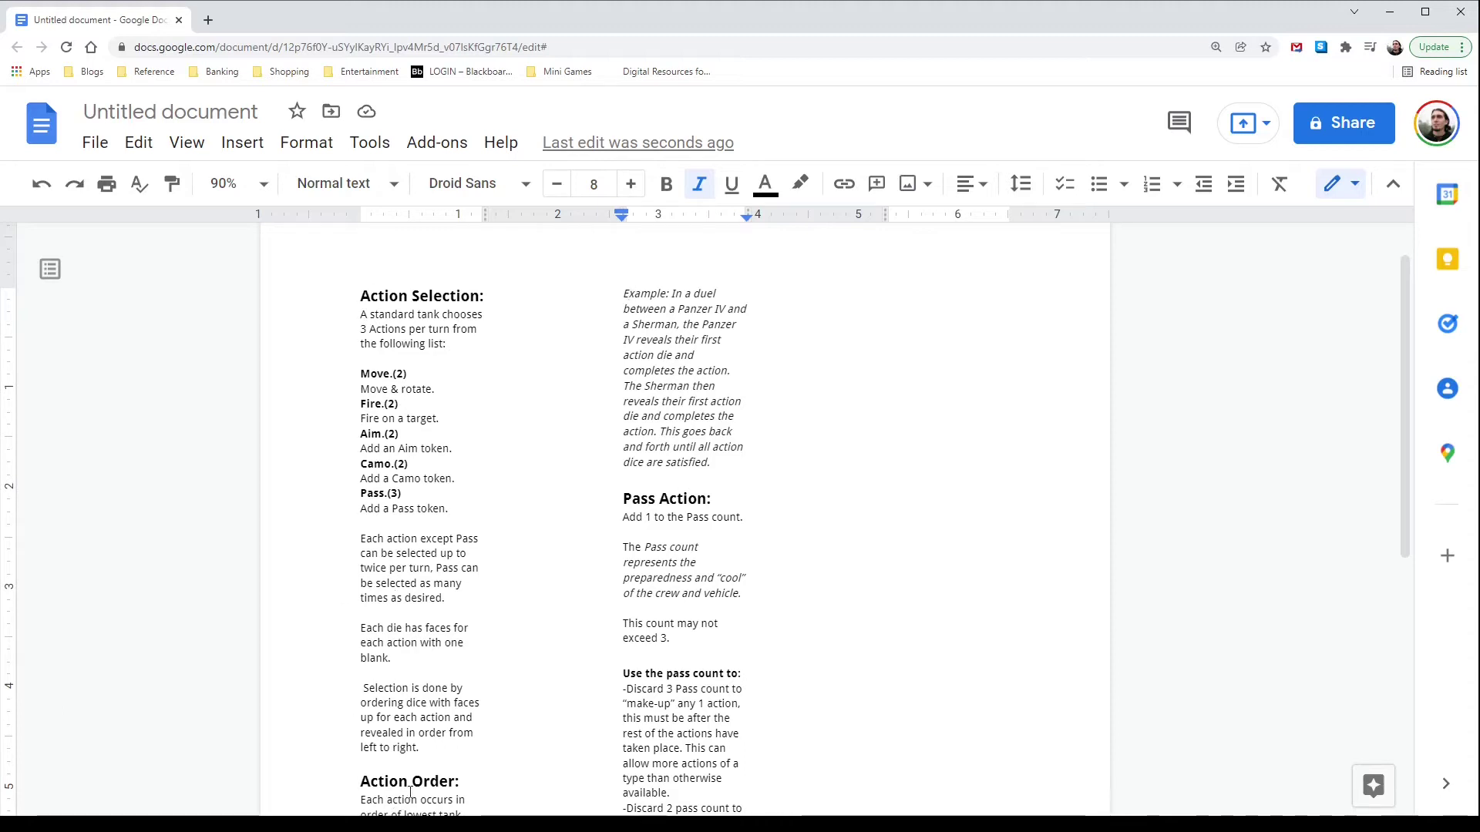
click(628, 294)
scroll(451, 430, down, 2)
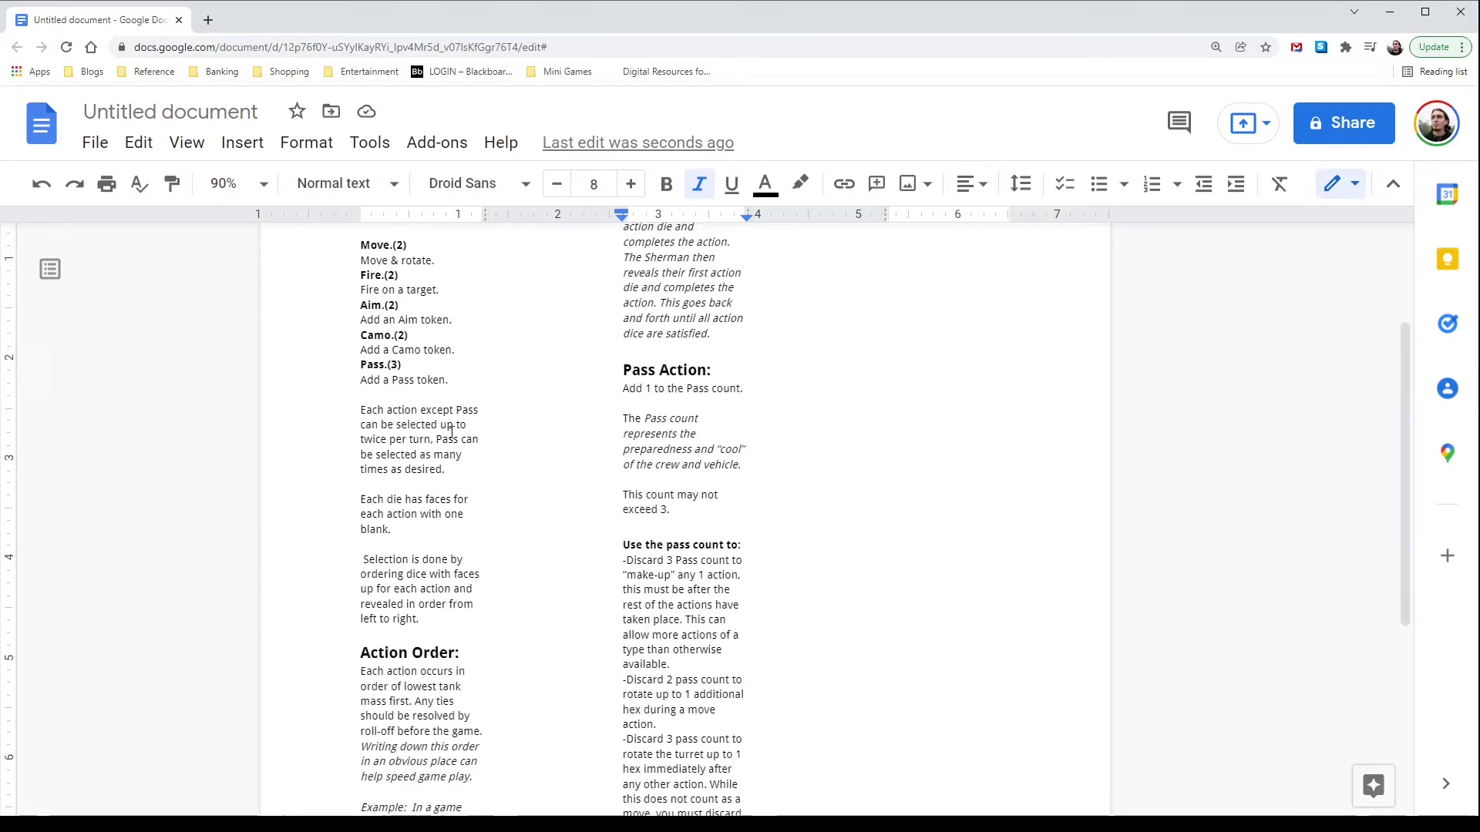
scroll(452, 432, down, 4)
scroll(450, 604, up, 5)
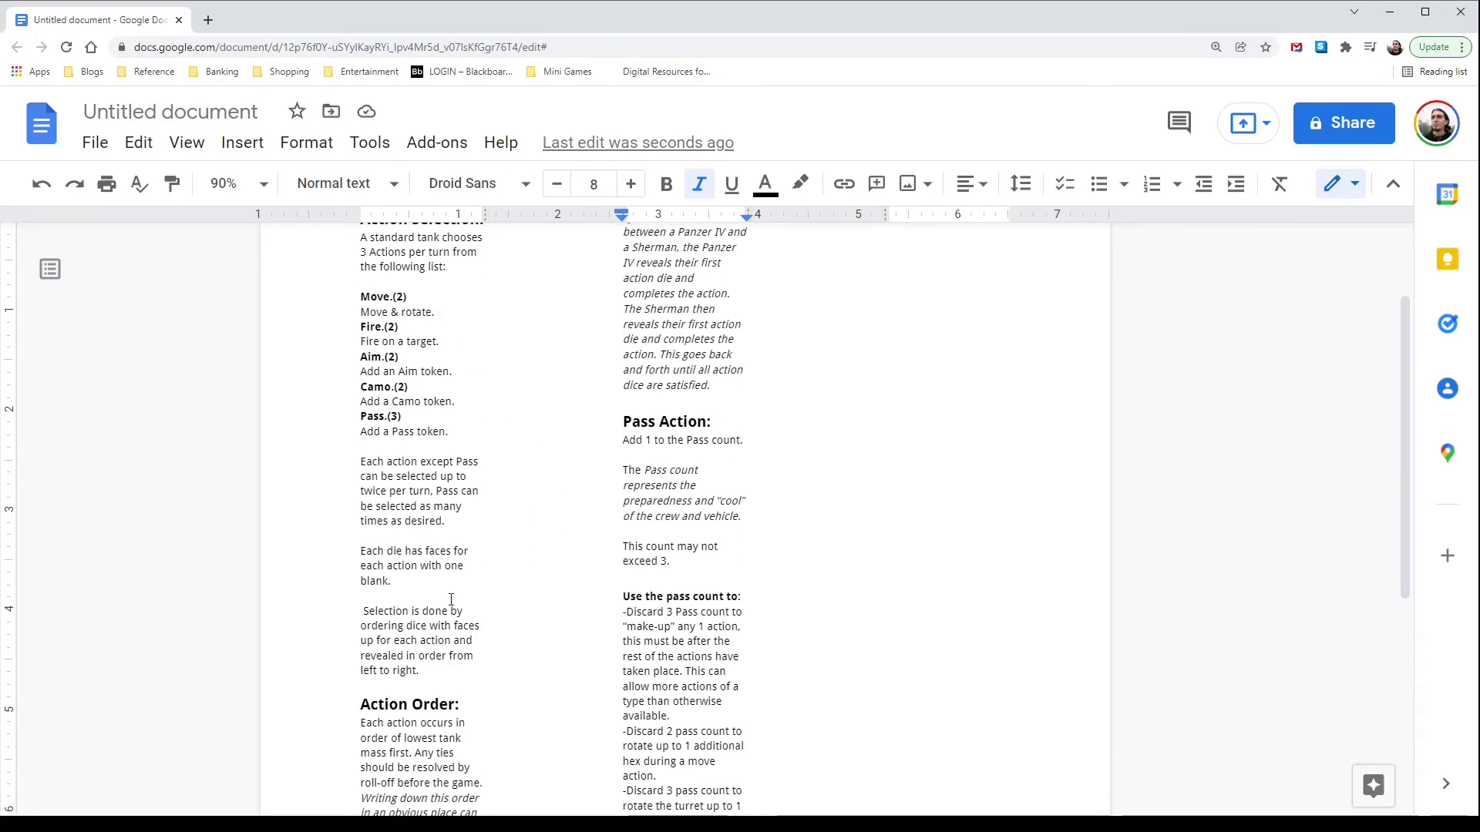
scroll(737, 423, up, 2)
scroll(737, 534, down, 3)
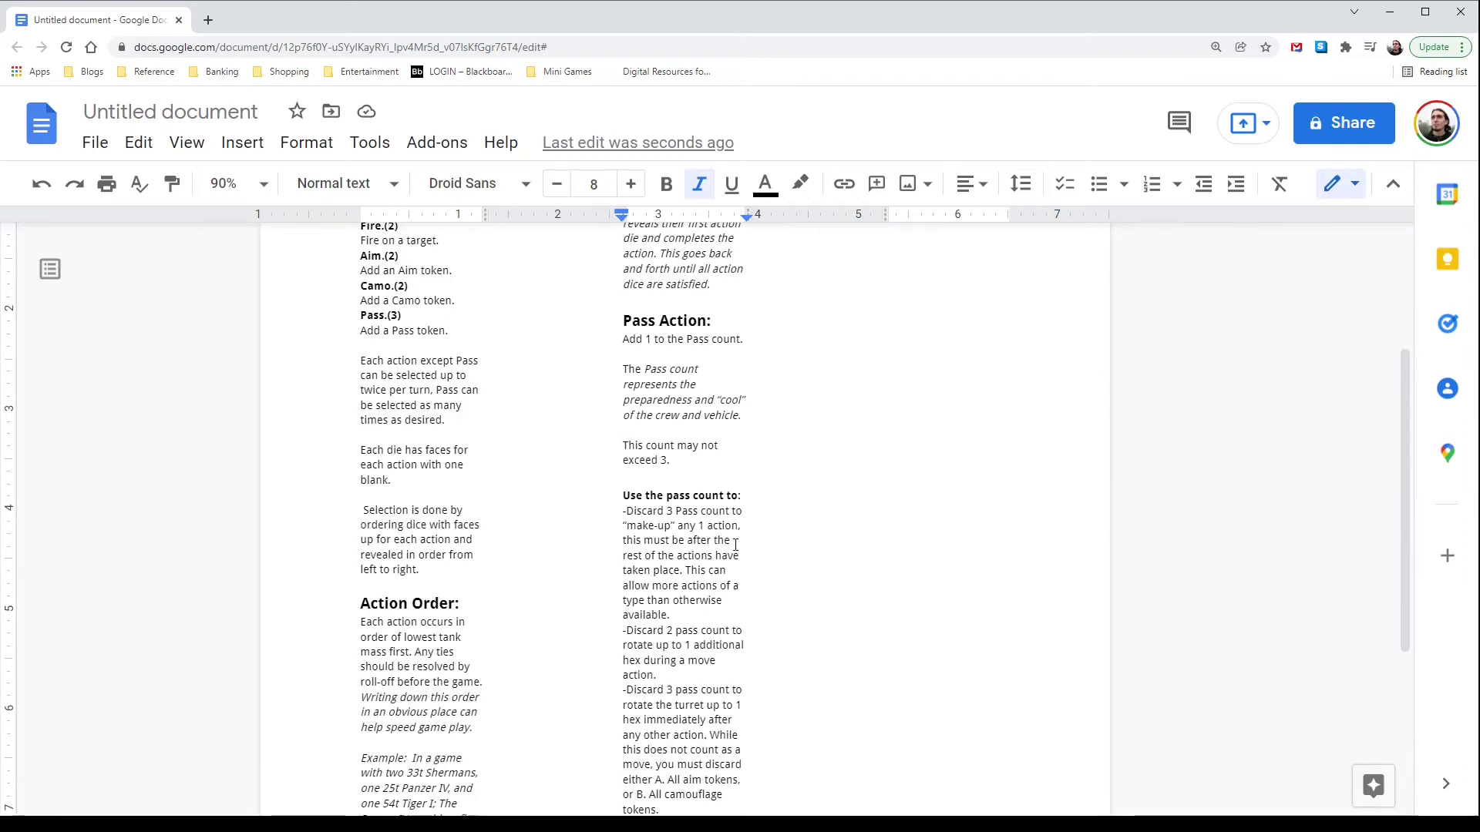
scroll(676, 599, down, 3)
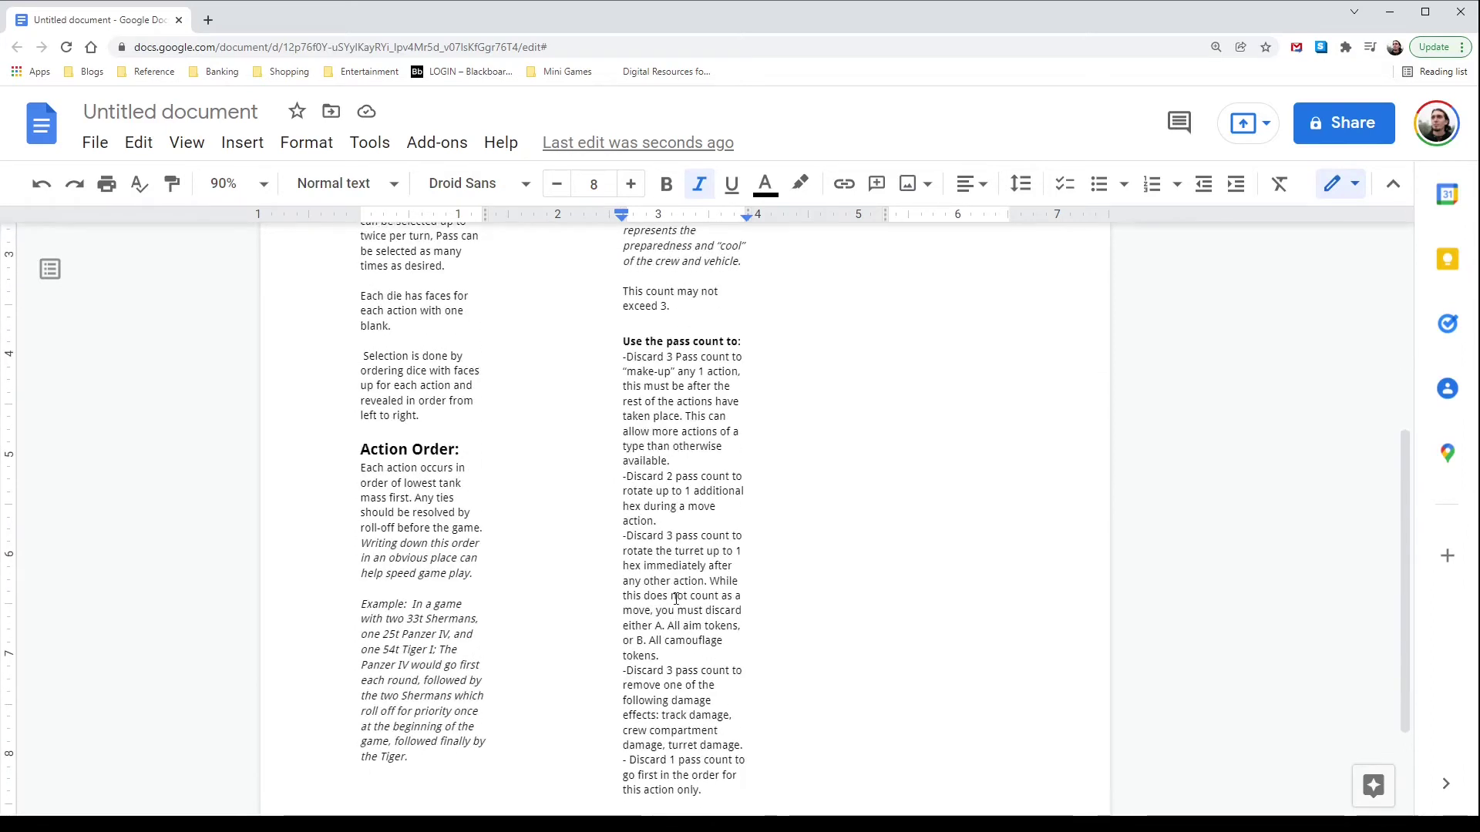
scroll(386, 478, up, 5)
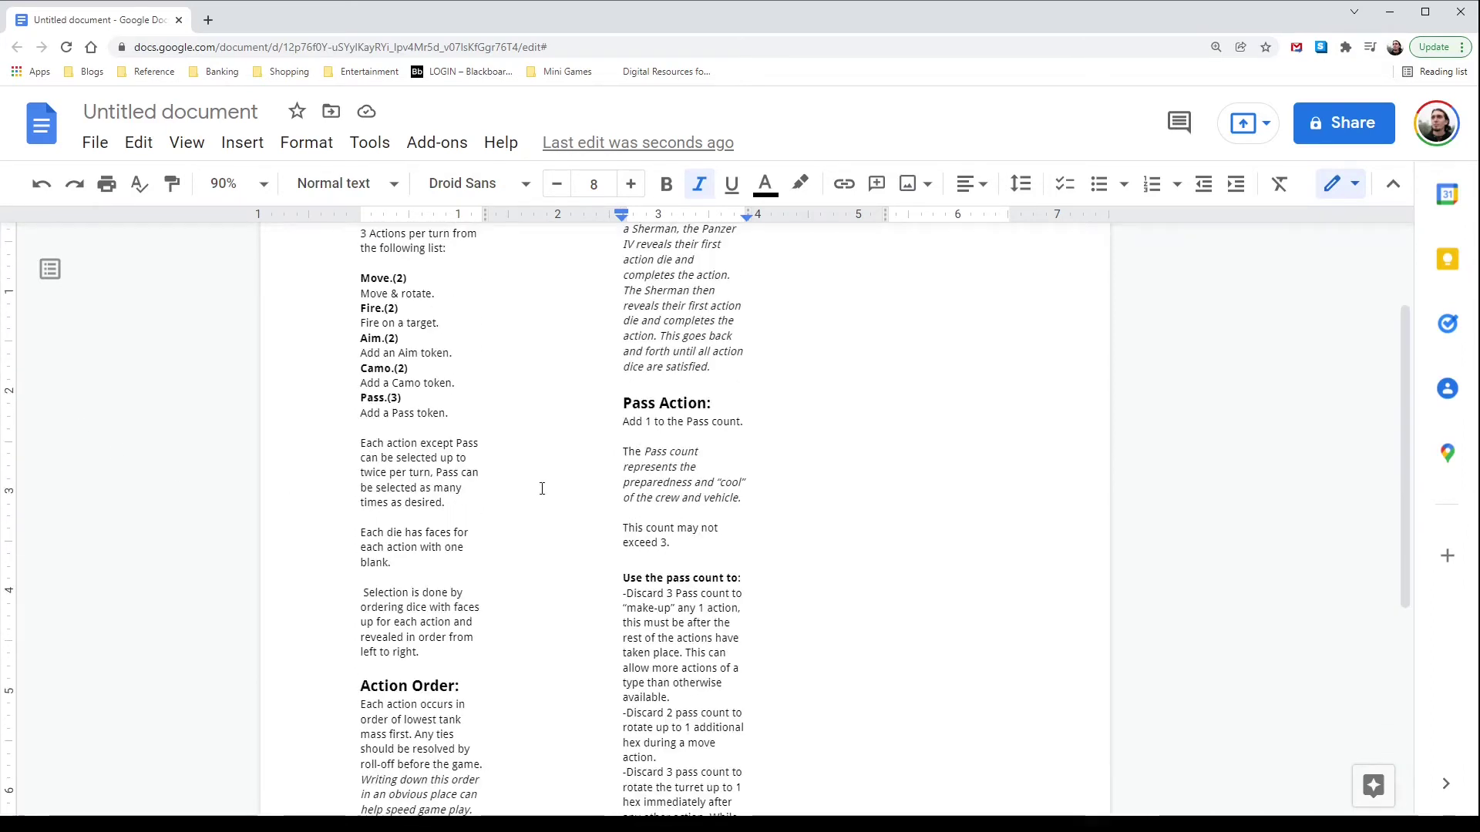
scroll(654, 720, down, 4)
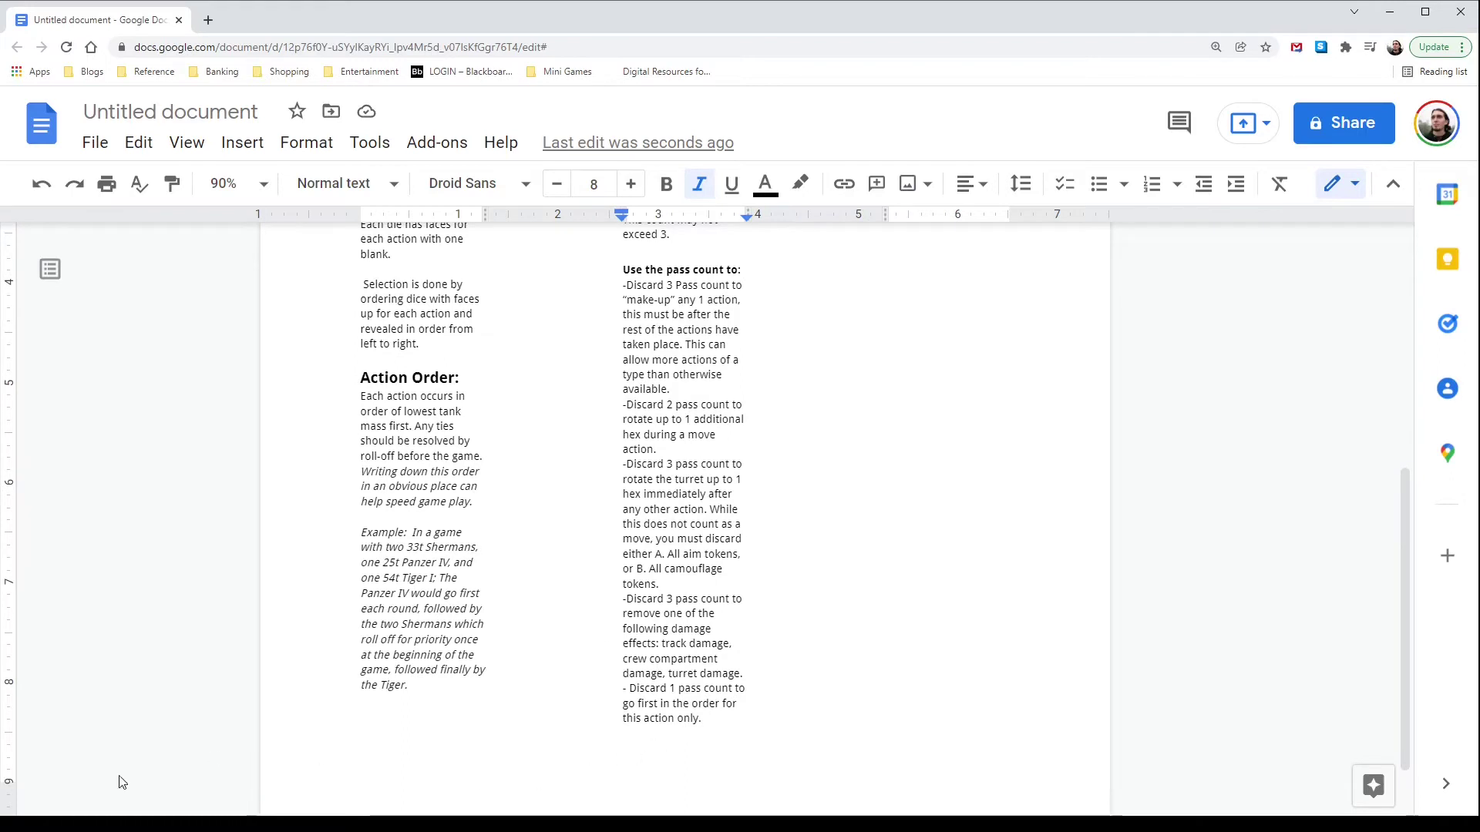
scroll(728, 759, up, 3)
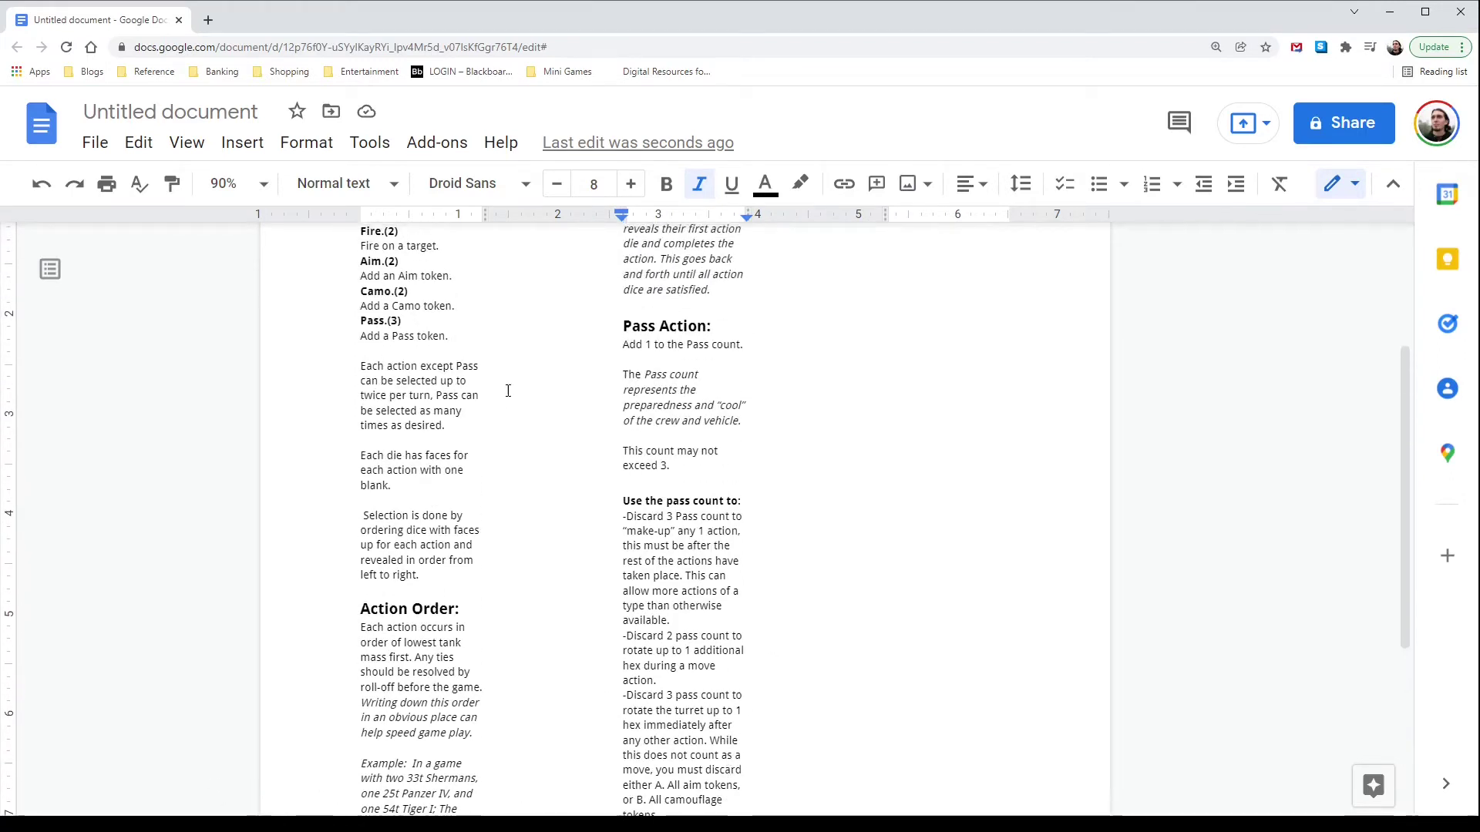
scroll(508, 391, up, 1)
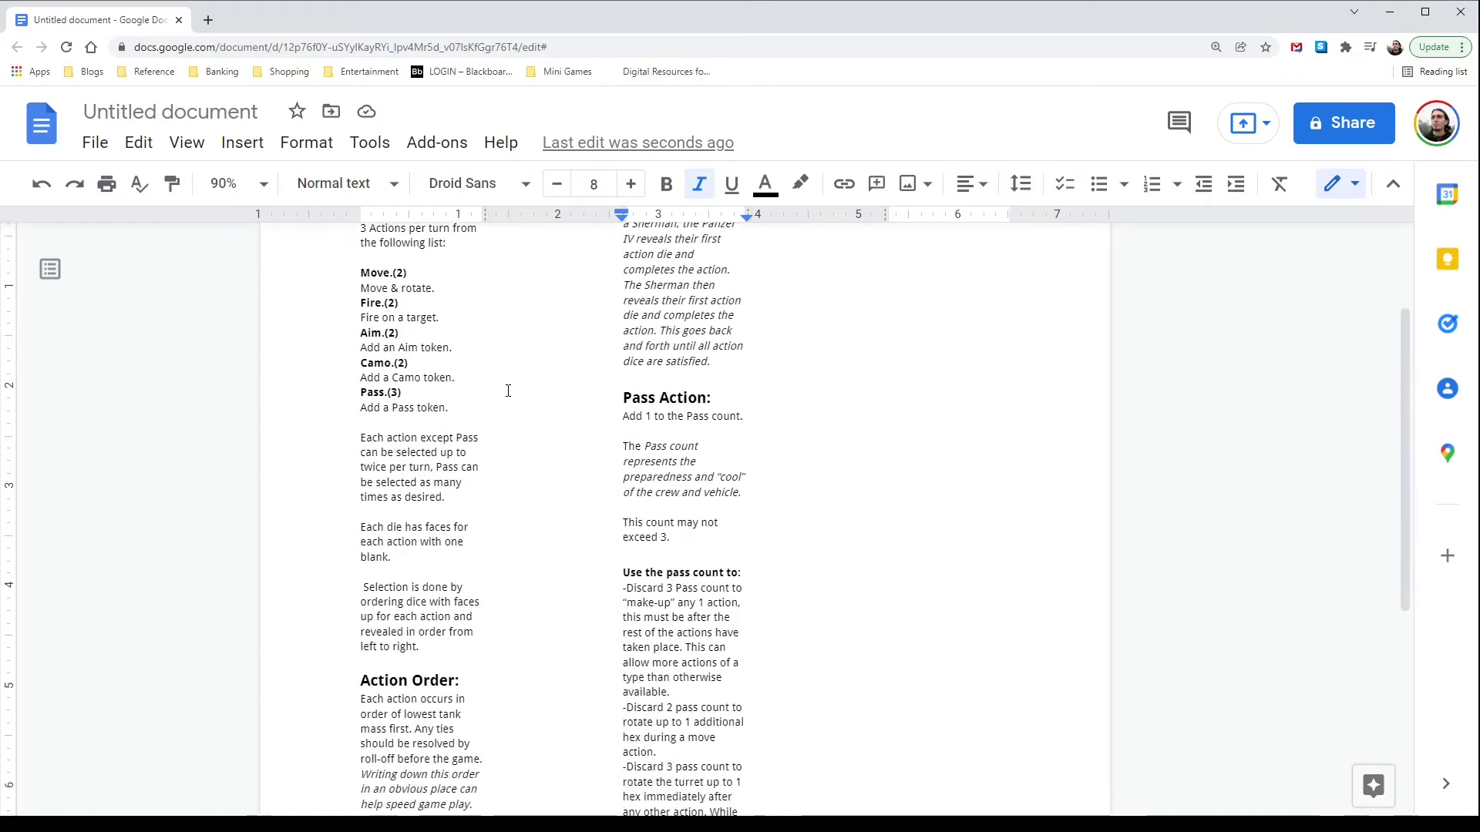
scroll(508, 391, down, 4)
scroll(507, 390, up, 3)
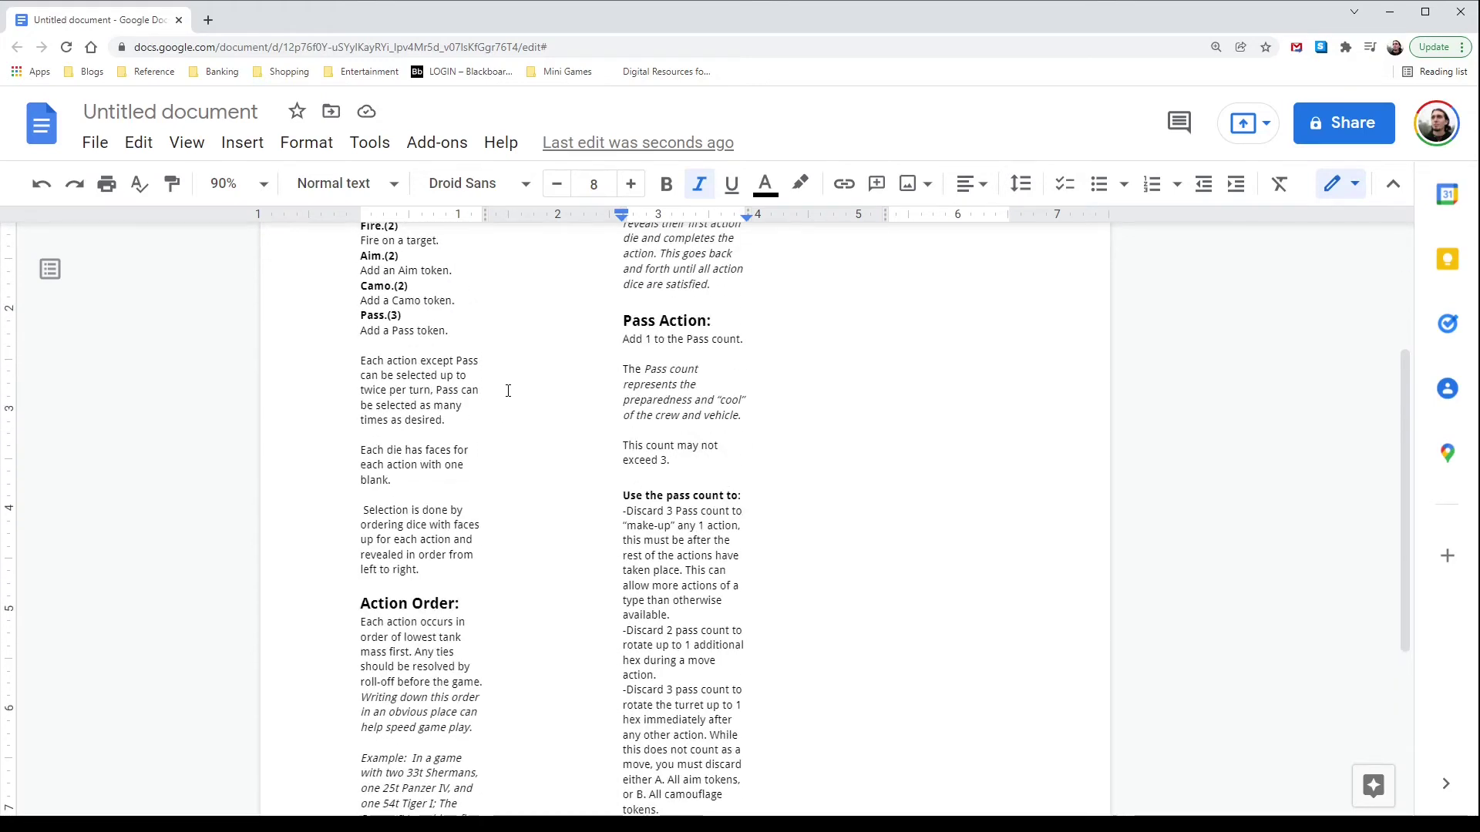
scroll(717, 451, down, 4)
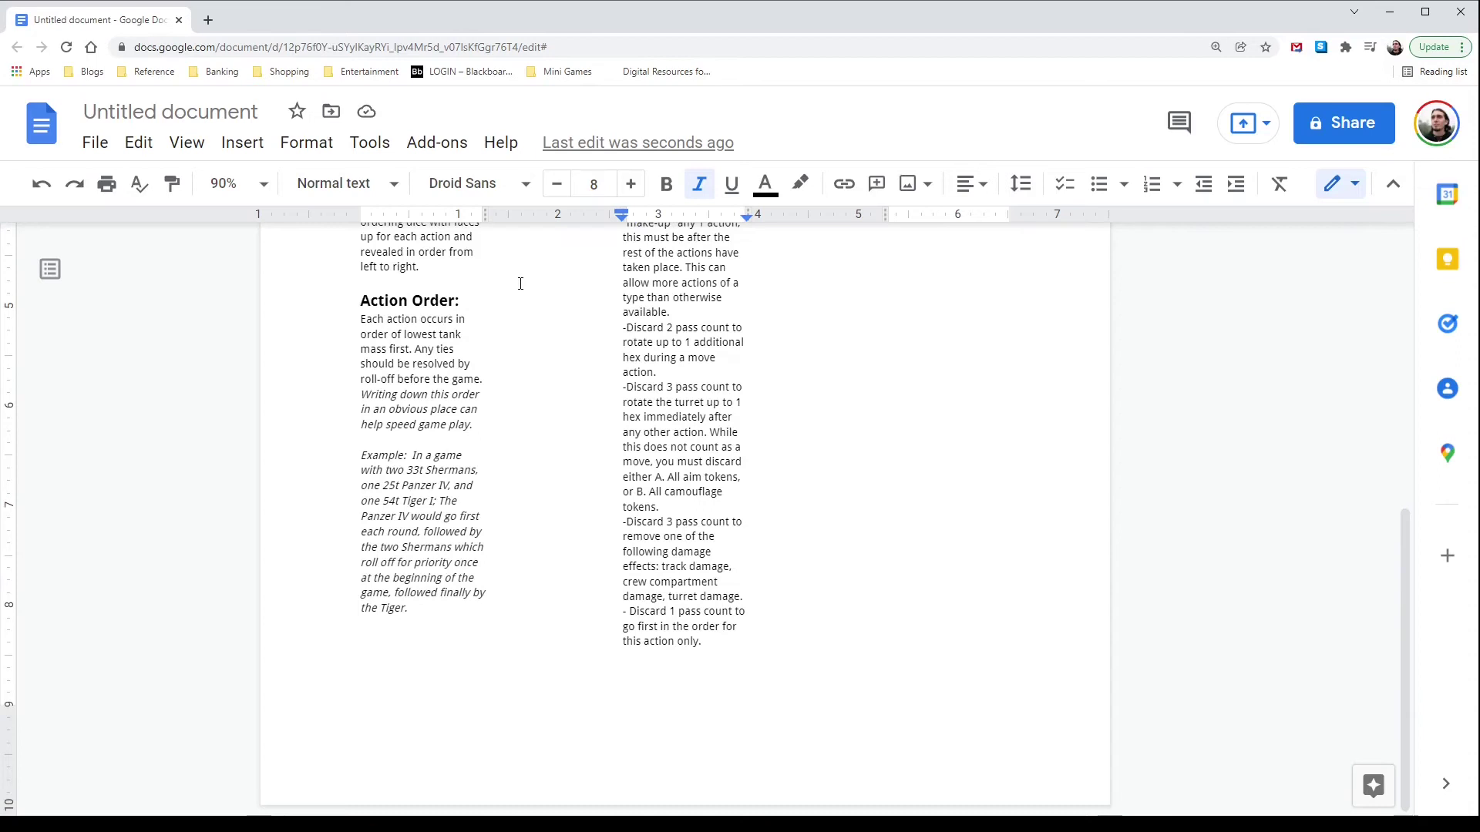
scroll(521, 284, up, 4)
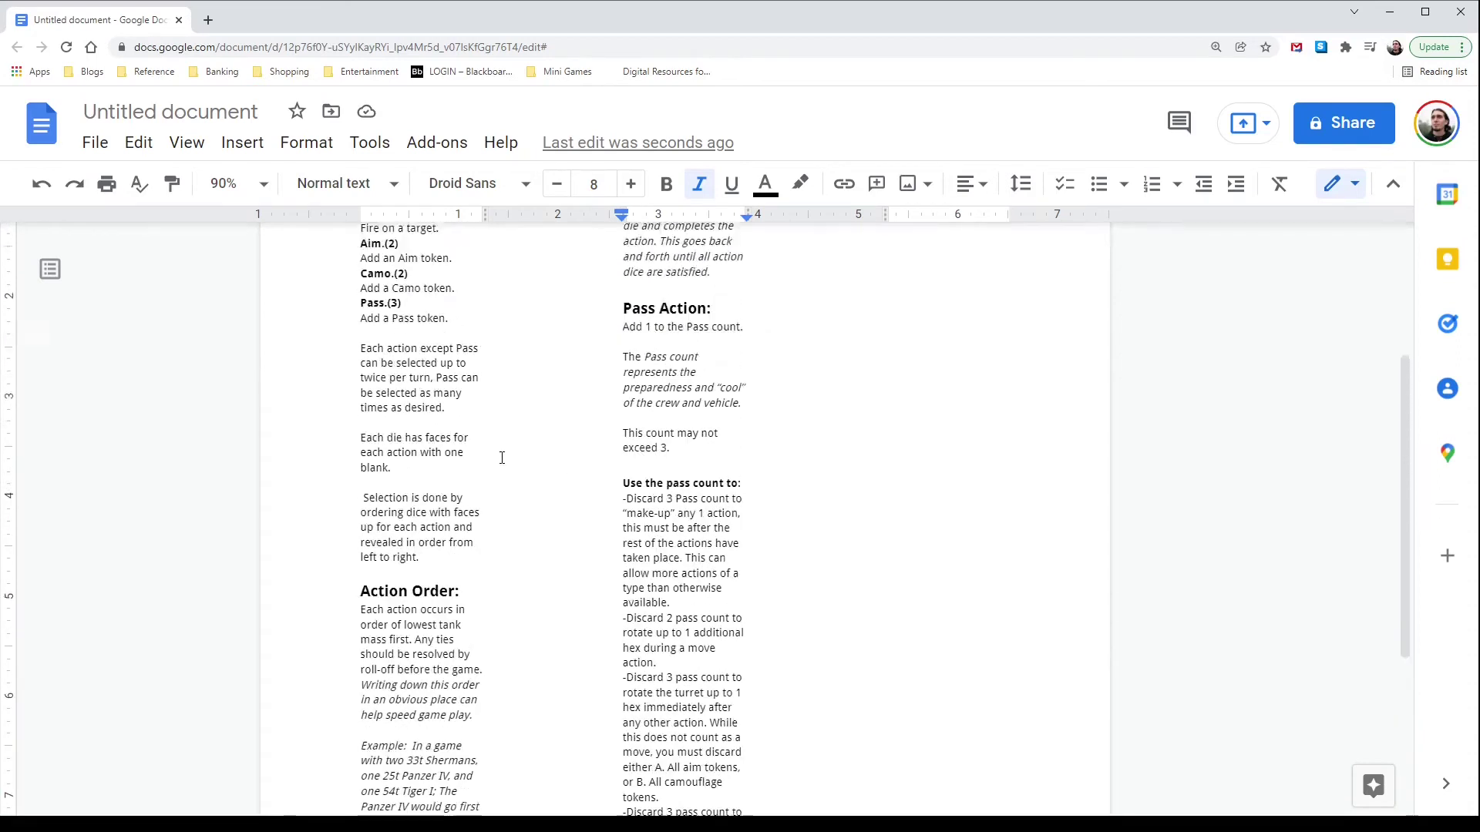
scroll(501, 458, up, 3)
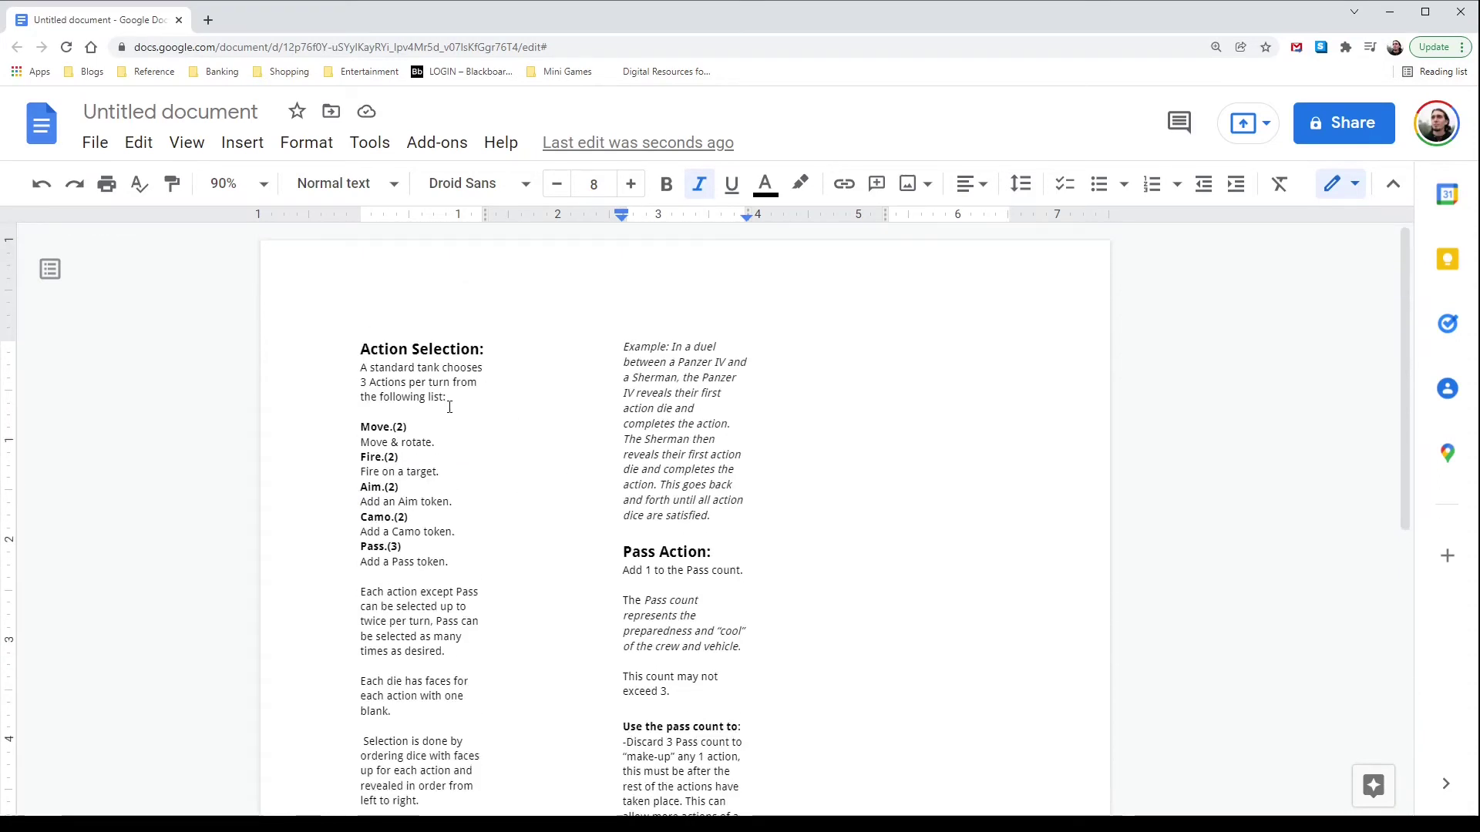
scroll(642, 546, down, 6)
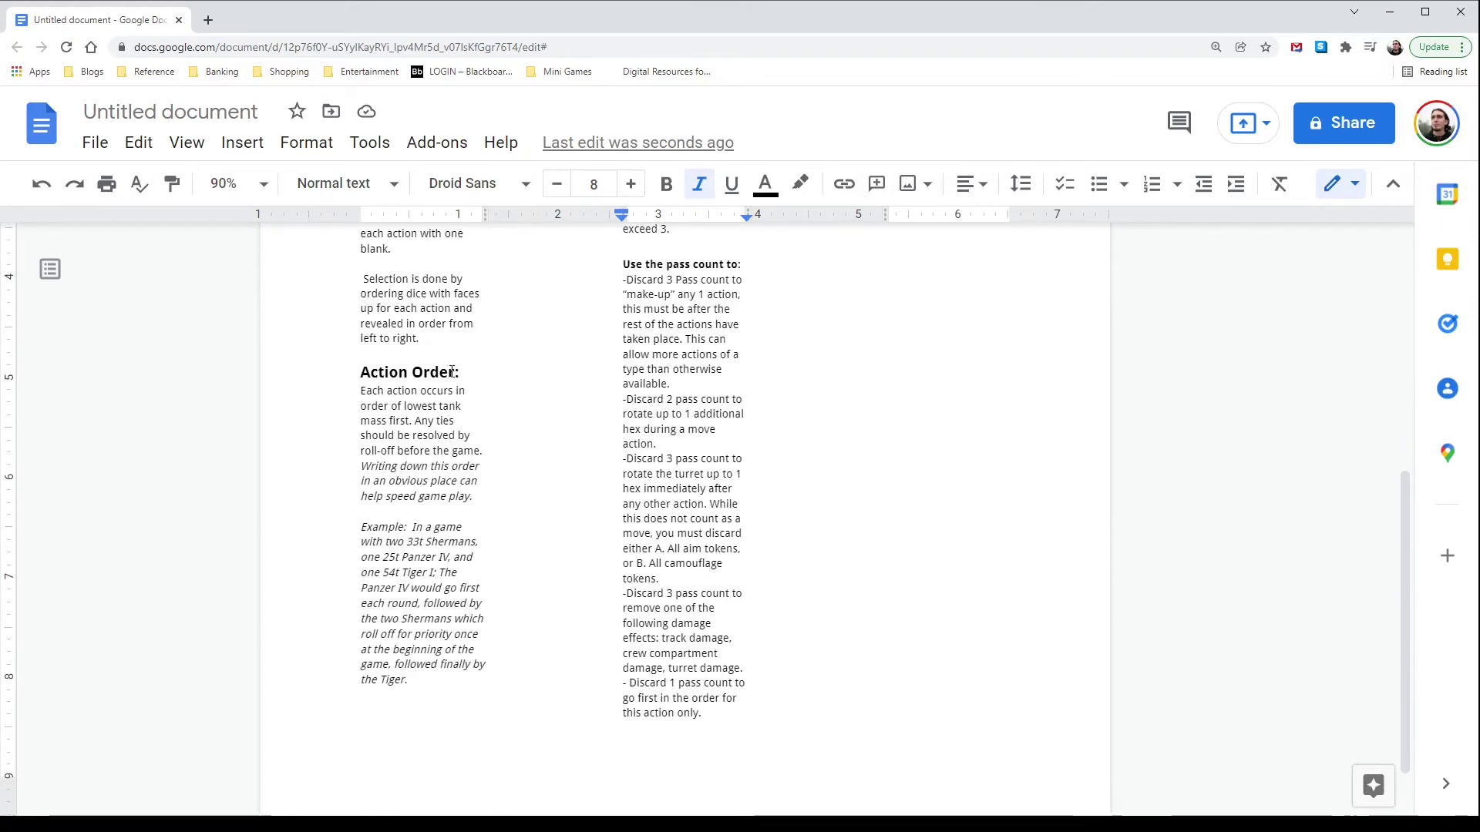
scroll(460, 388, up, 3)
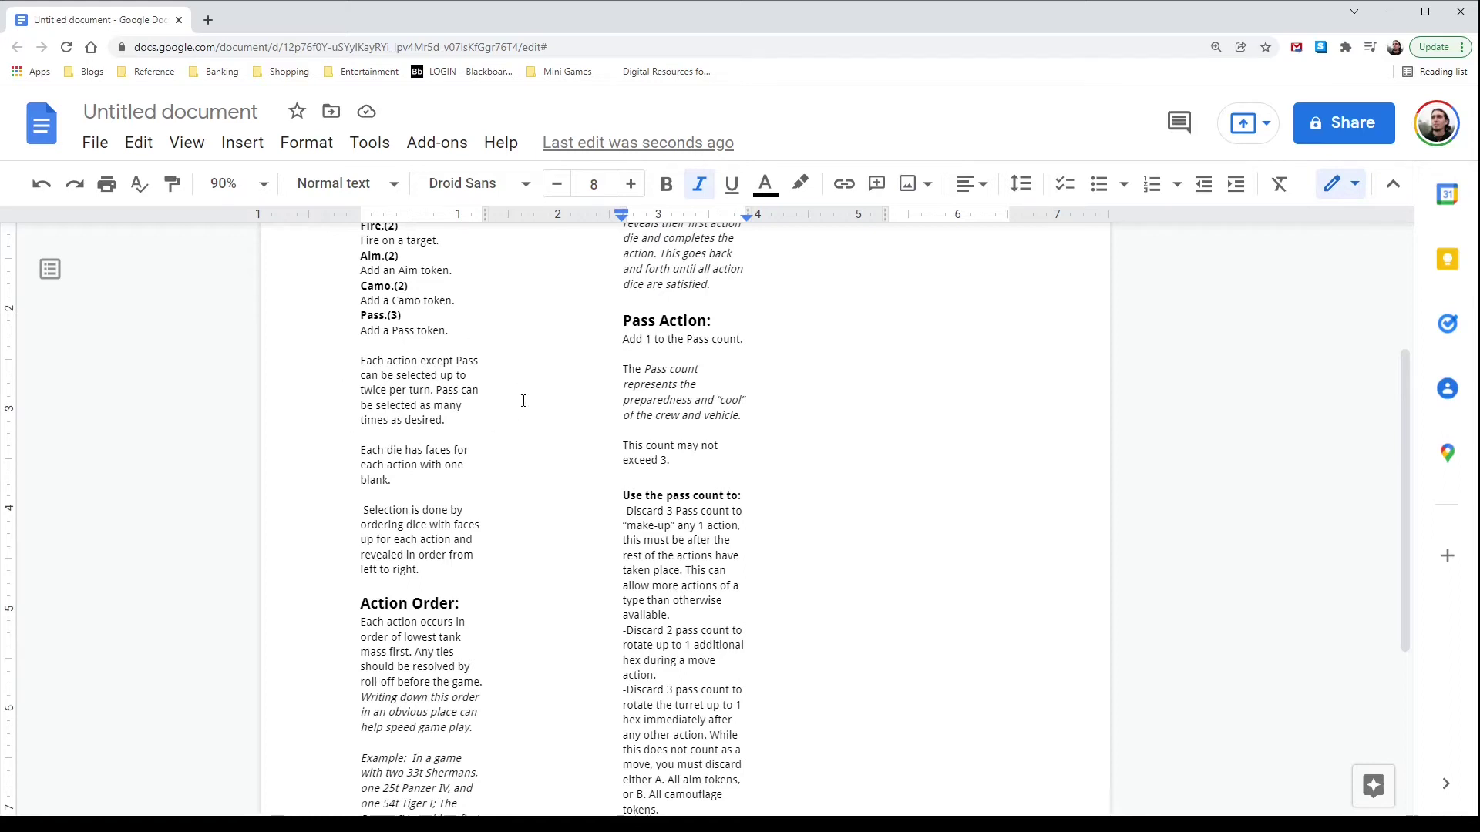
click(363, 602)
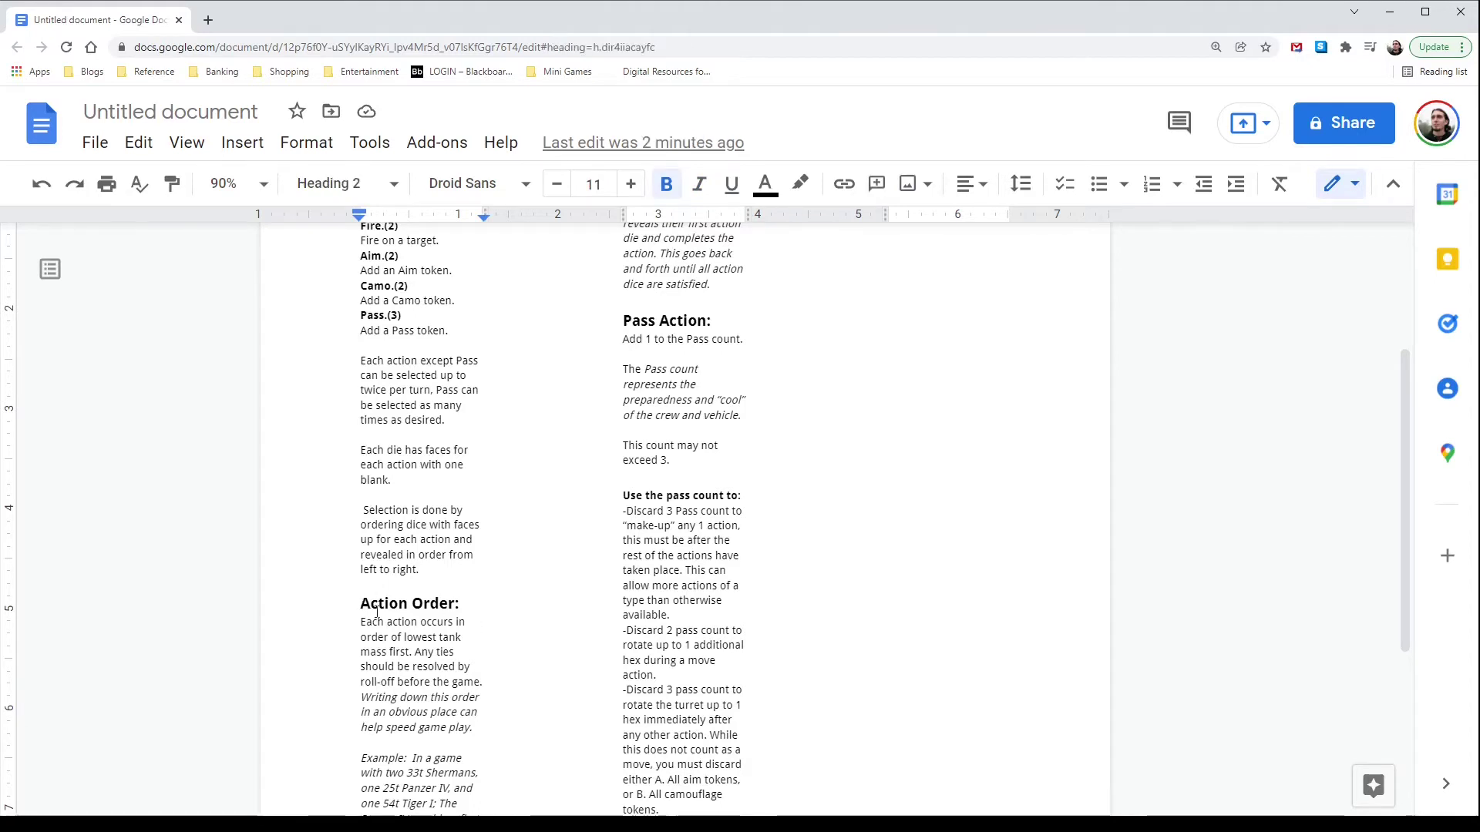
Start Action Order in a new column and rejoin the duel example below the Tiger example.
right_click(359, 605)
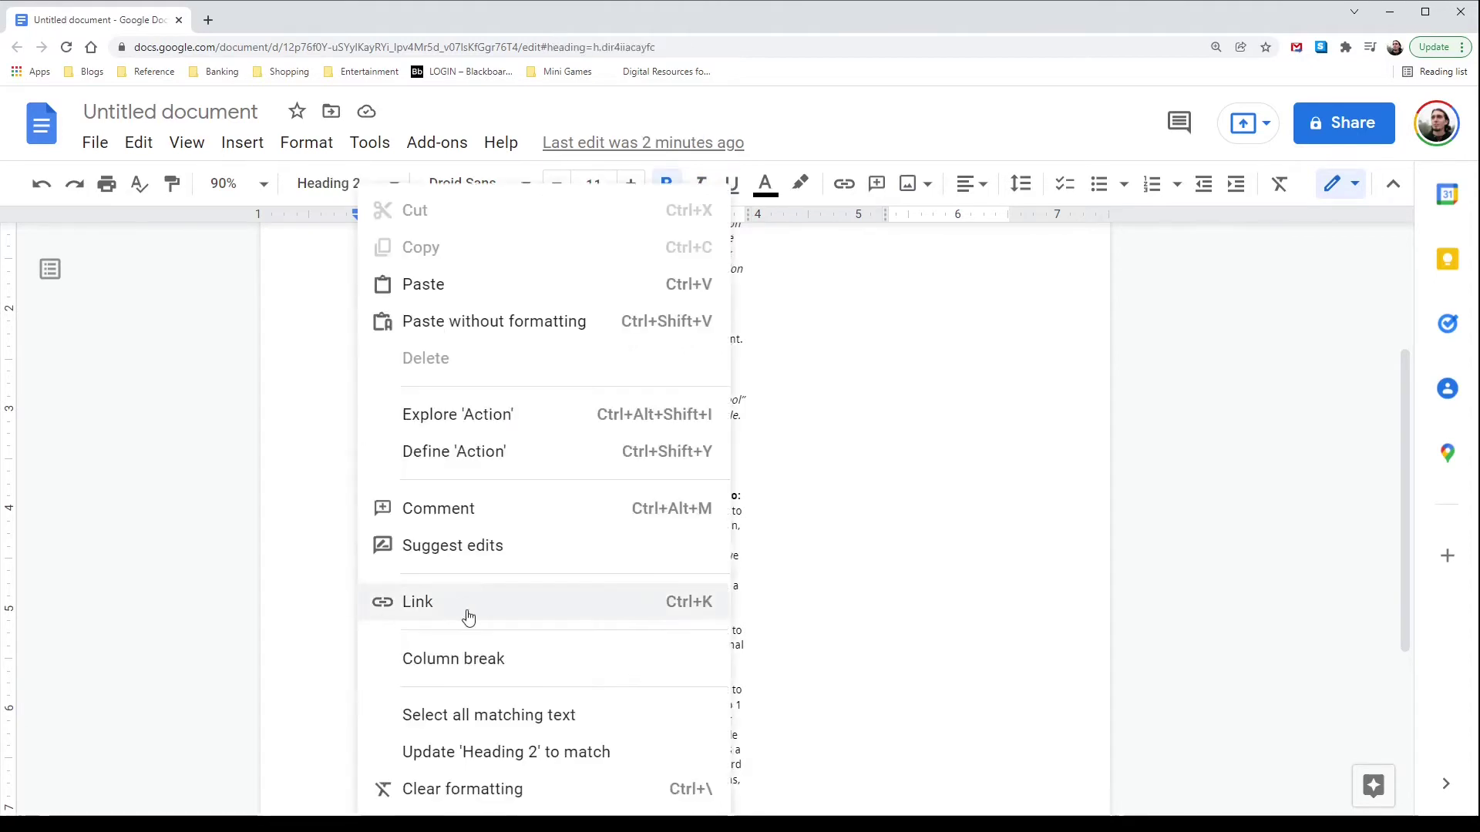
click(471, 666)
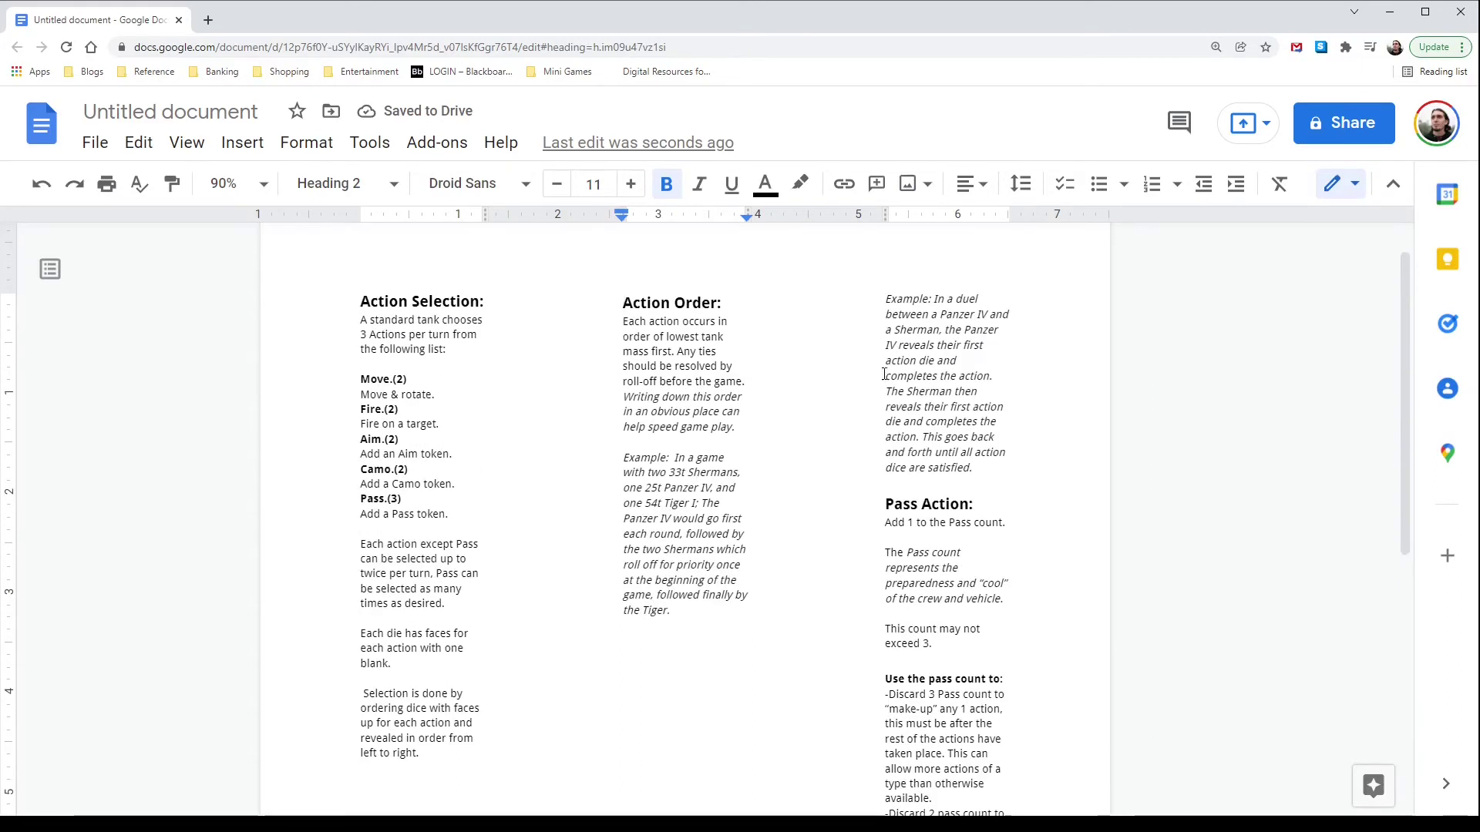
click(884, 300)
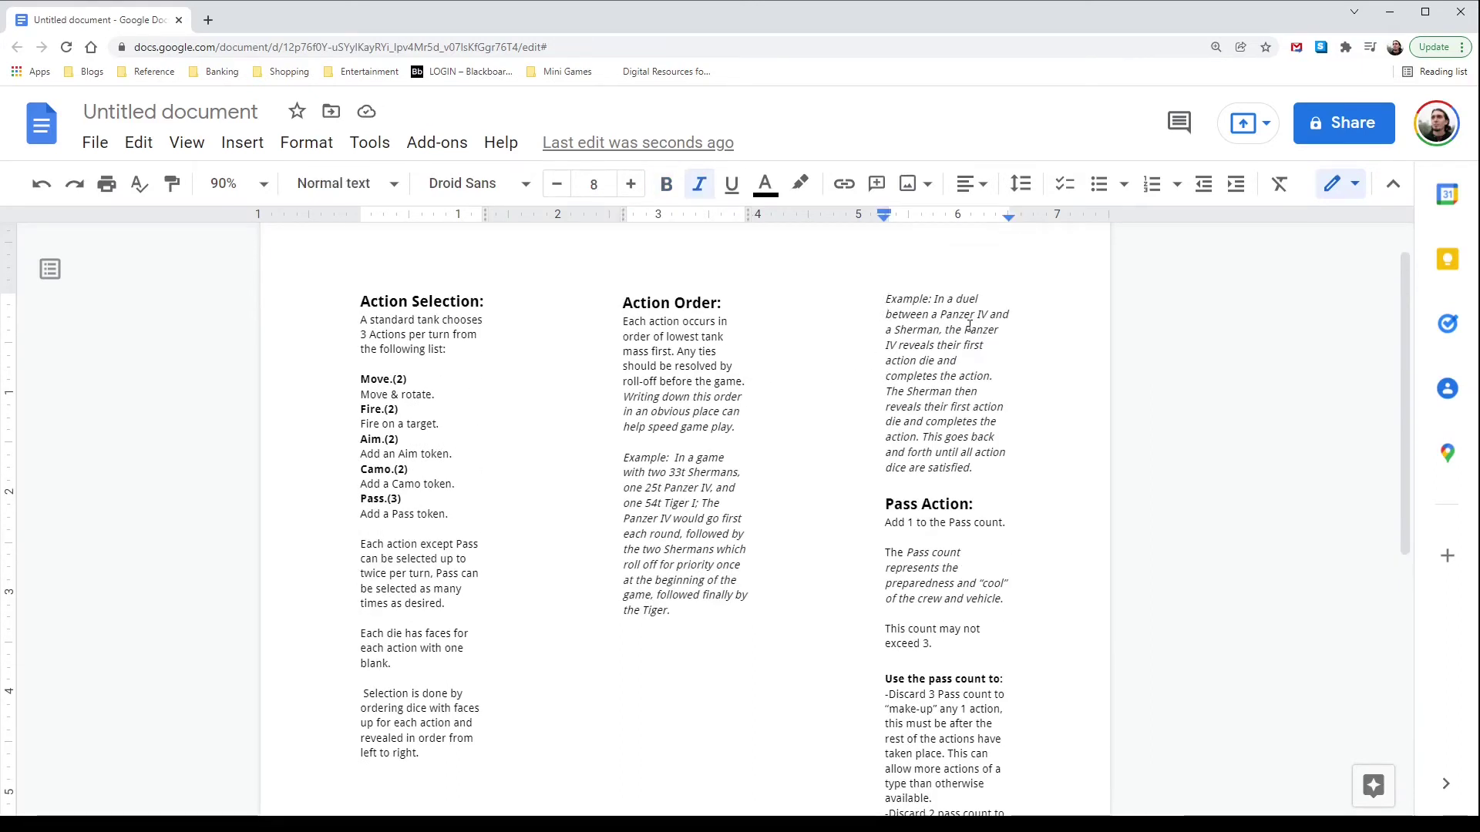
key(BackSpace)
key(BackSpace)
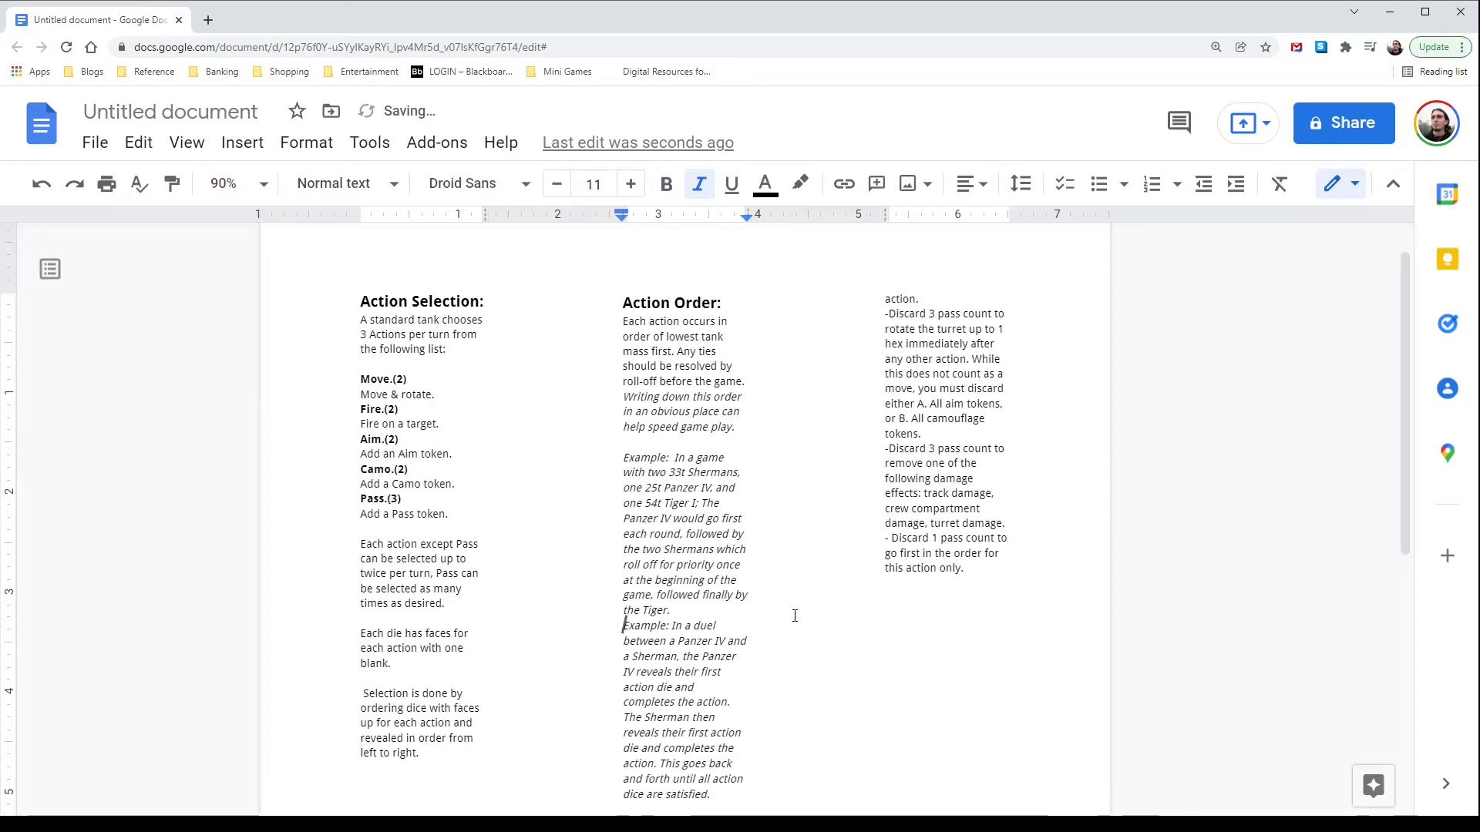
key(Return)
Move Pass Action to the top of the third column, then select text across all three columns.
scroll(678, 586, down, 4)
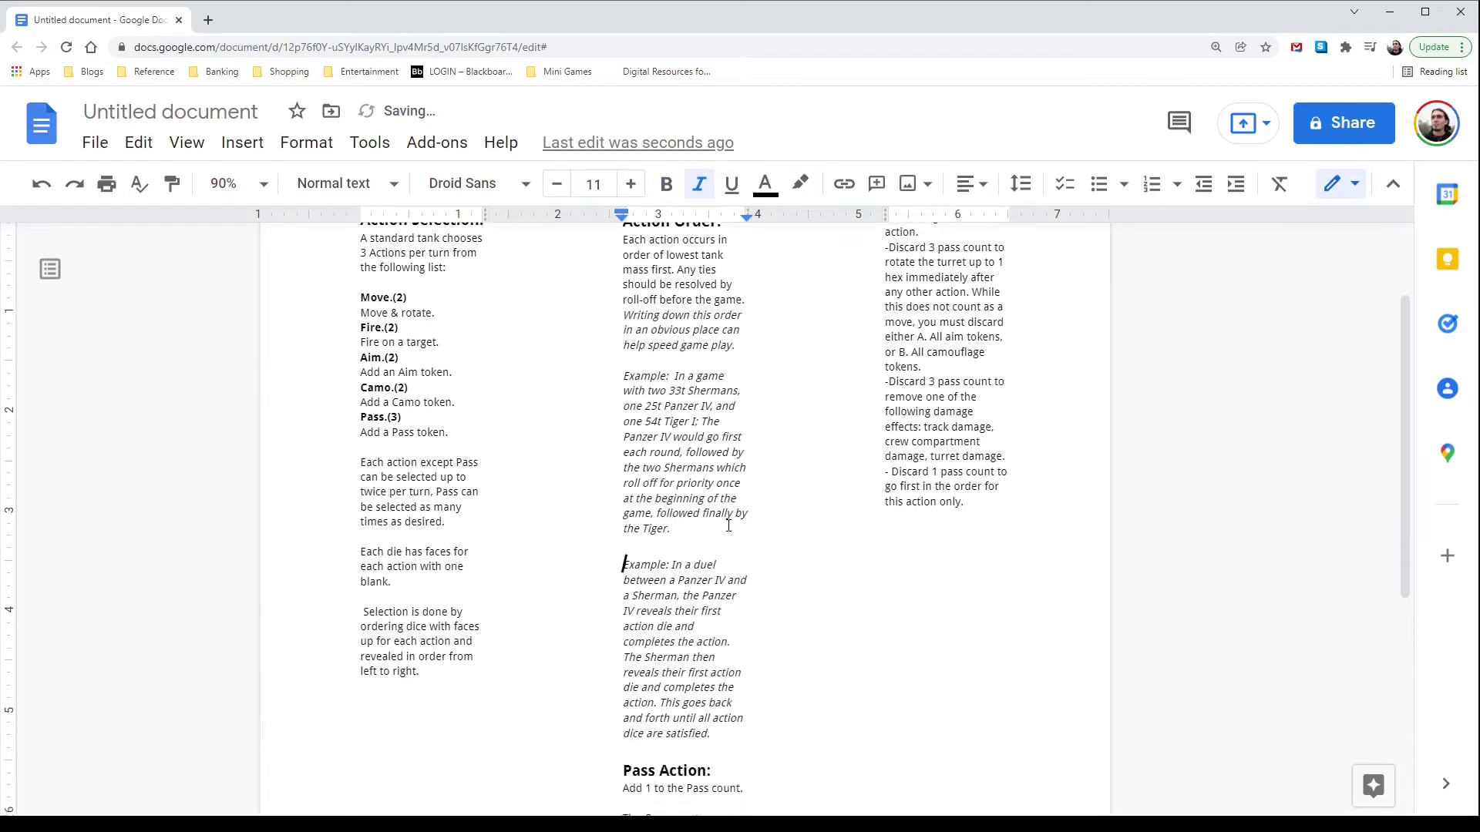
right_click(627, 545)
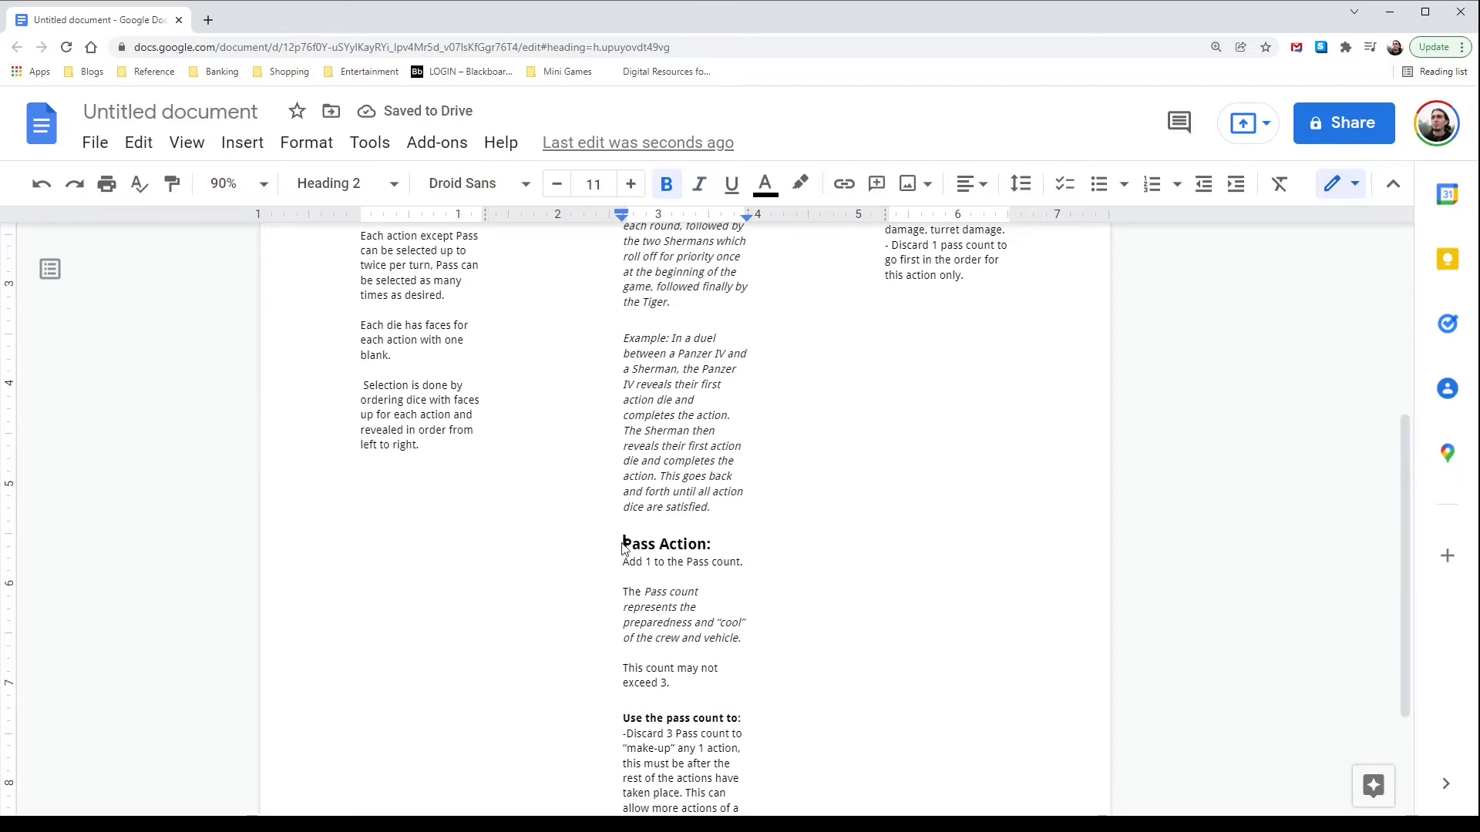
click(710, 658)
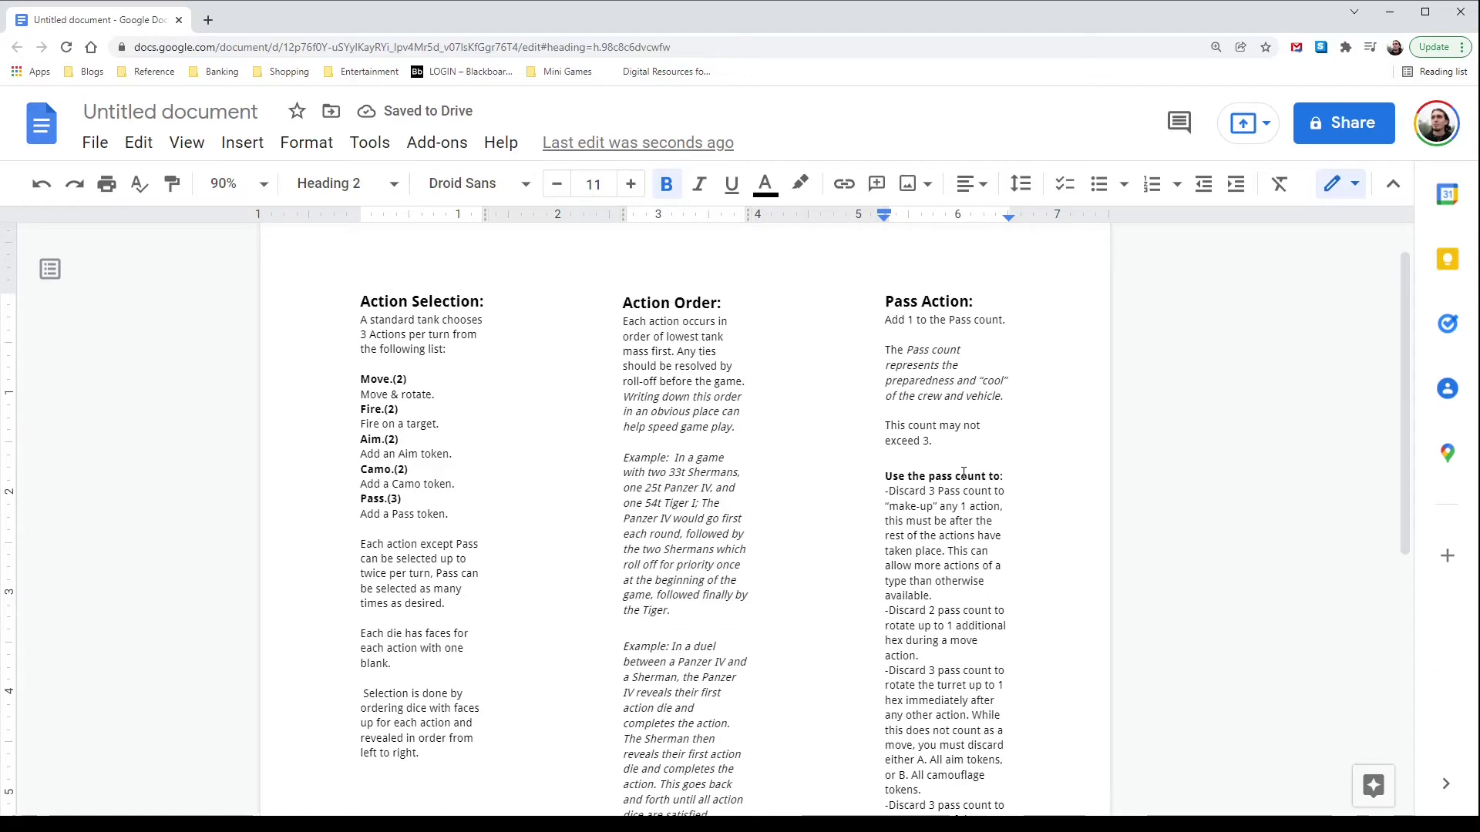
scroll(833, 380, down, 6)
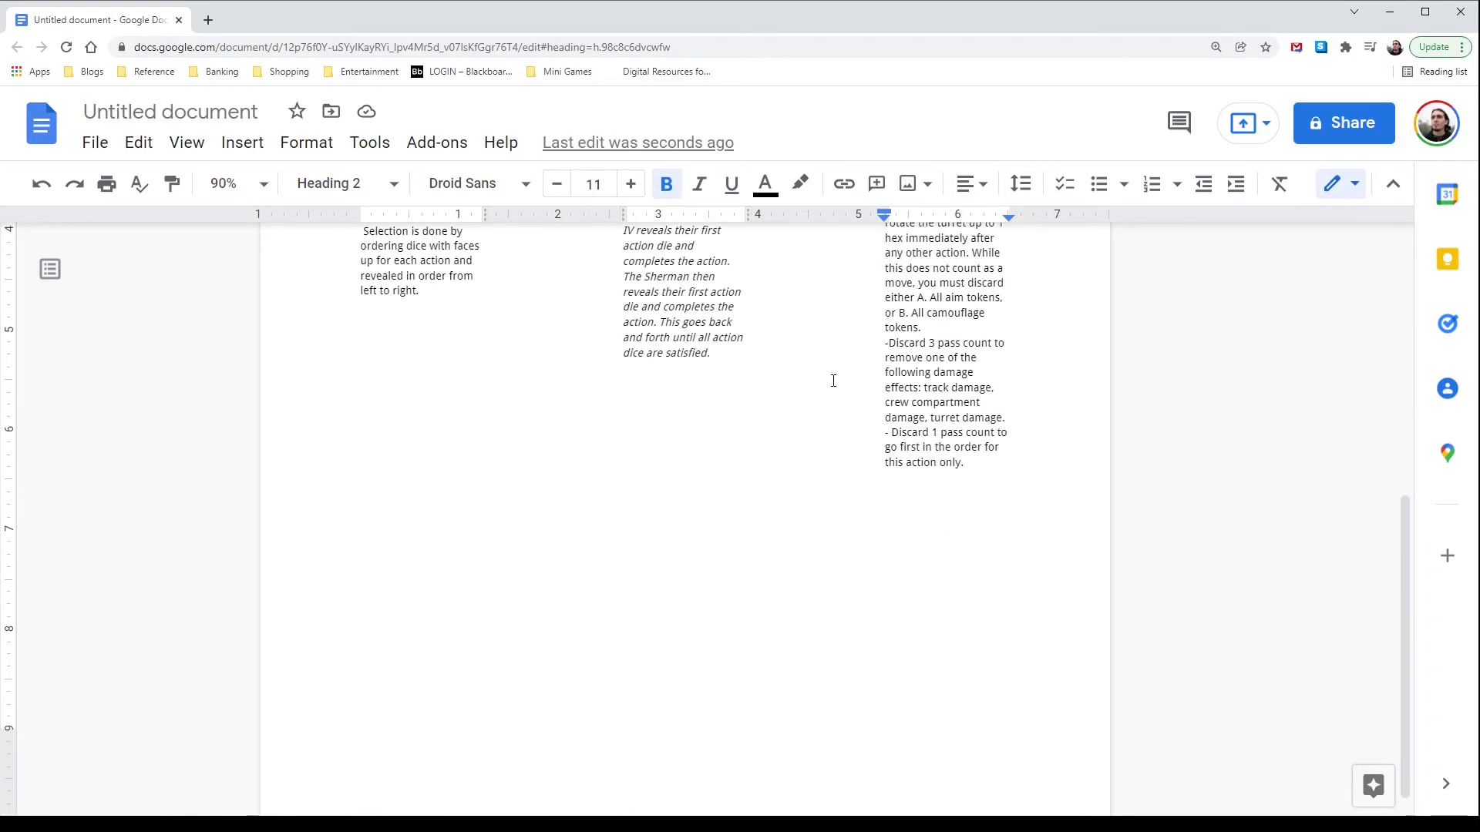
scroll(834, 381, up, 5)
scroll(833, 381, up, 2)
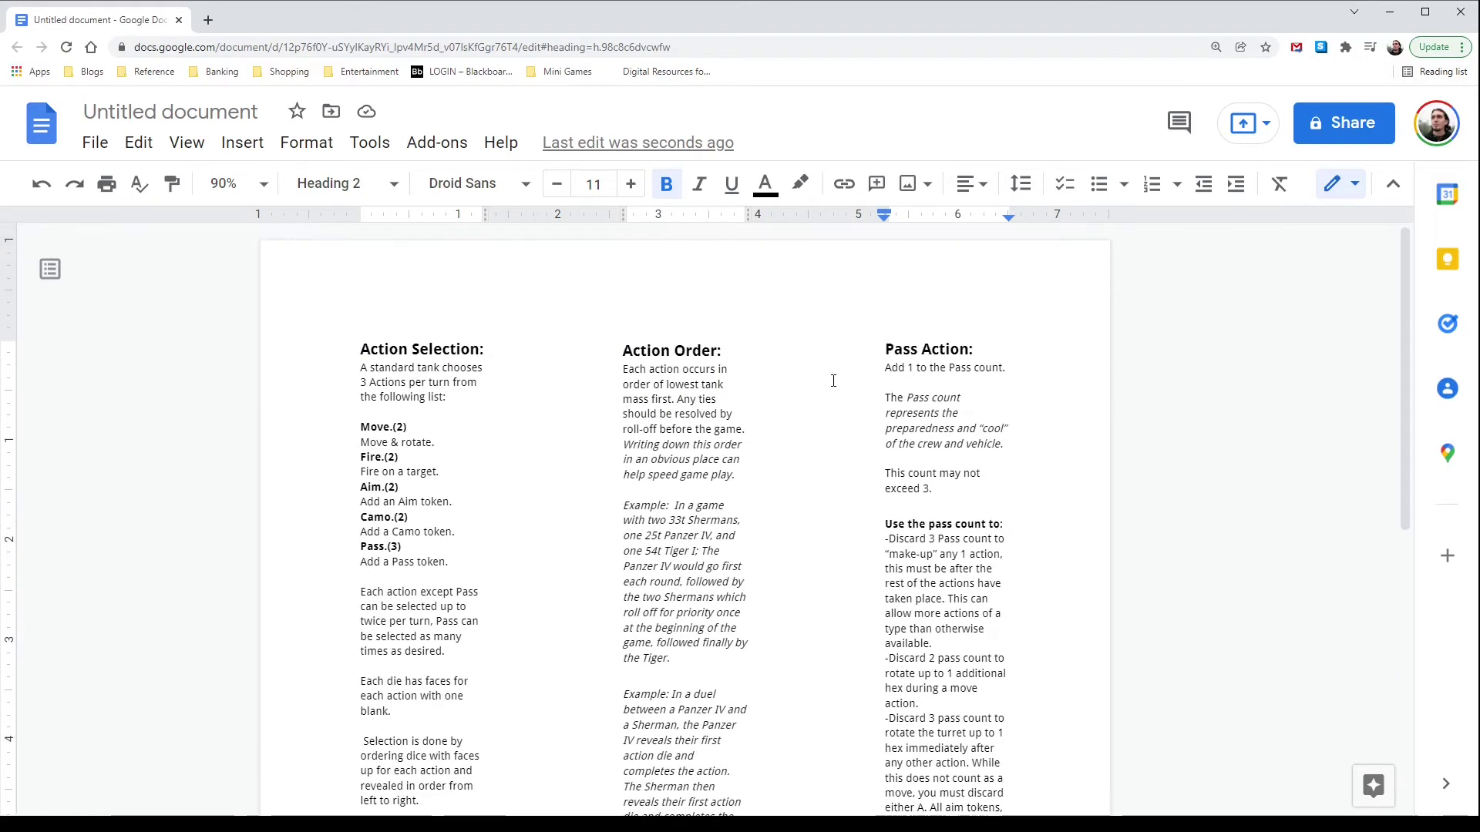
scroll(833, 381, down, 6)
scroll(833, 380, down, 1)
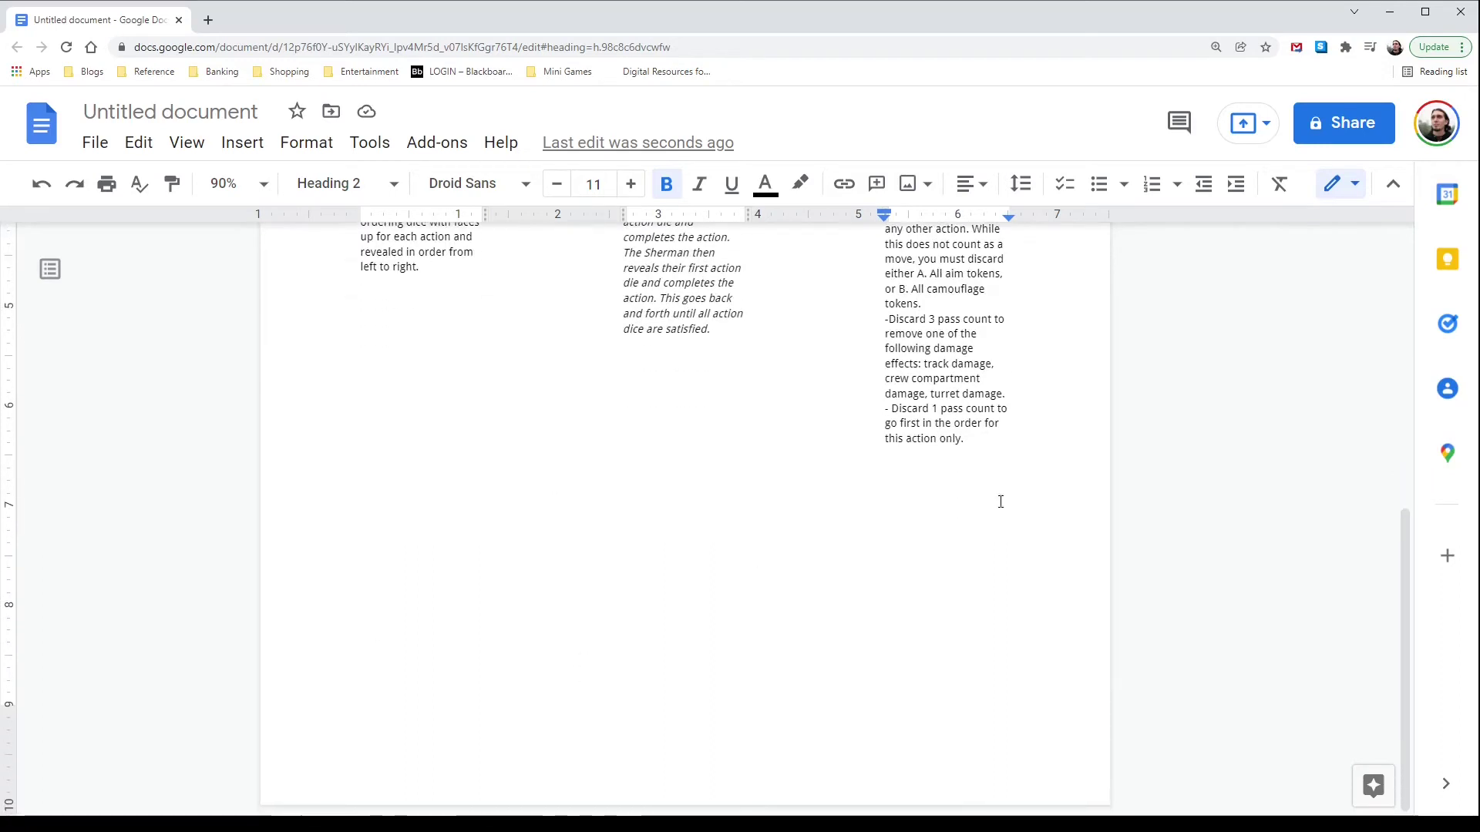
scroll(997, 501, up, 7)
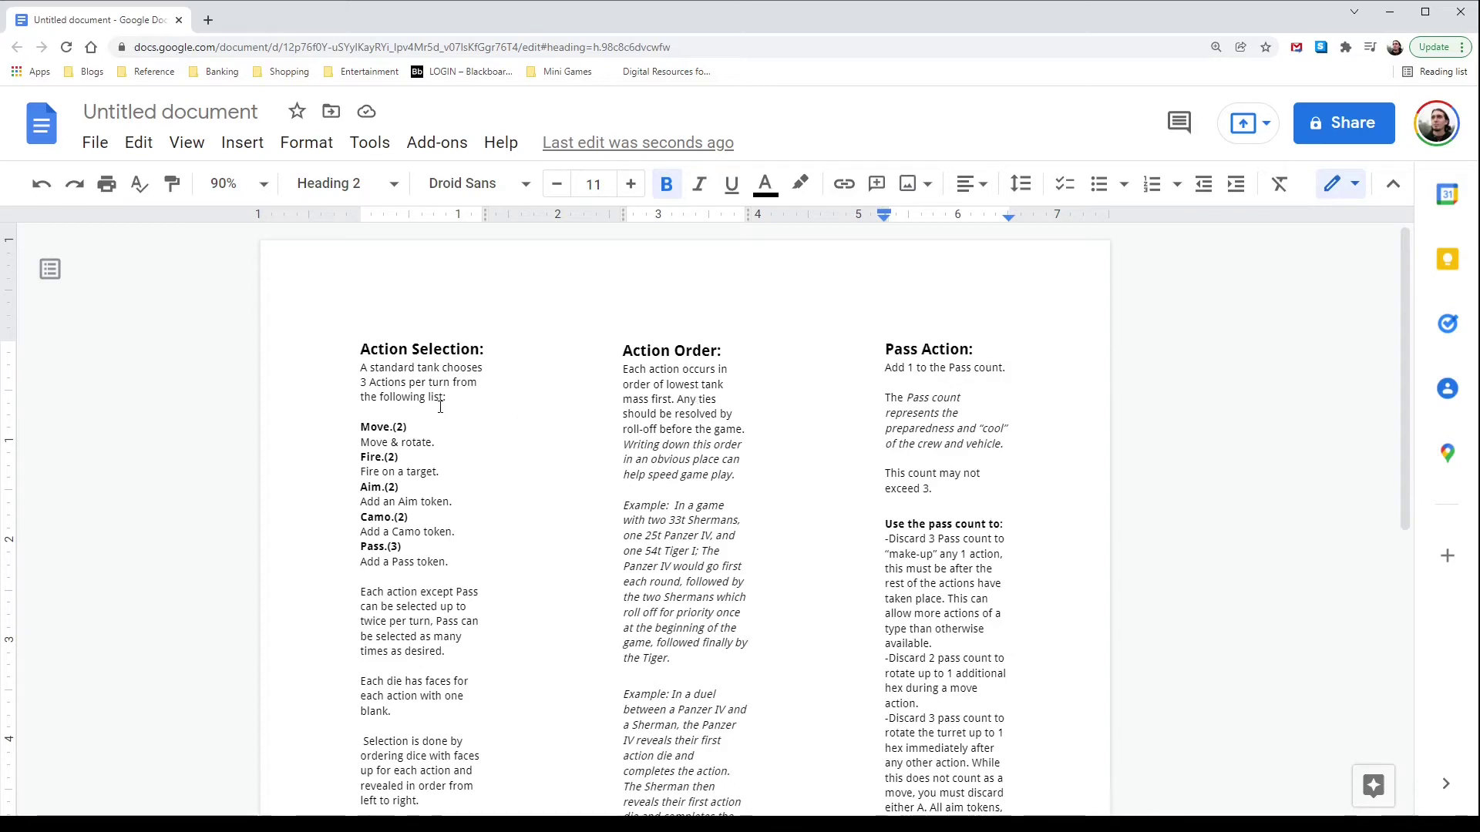
scroll(401, 318, down, 1)
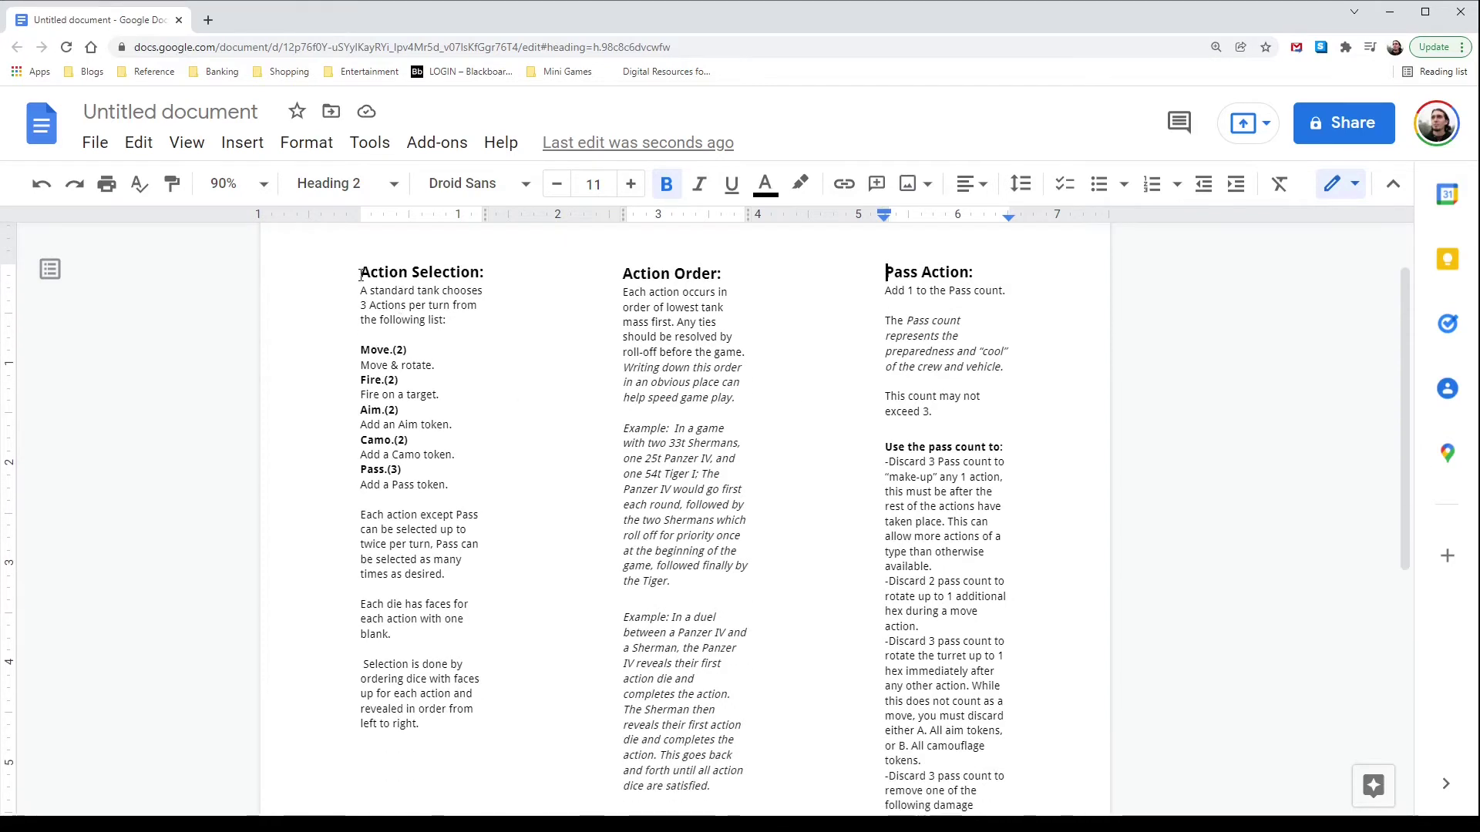
drag(362, 274, 1046, 799)
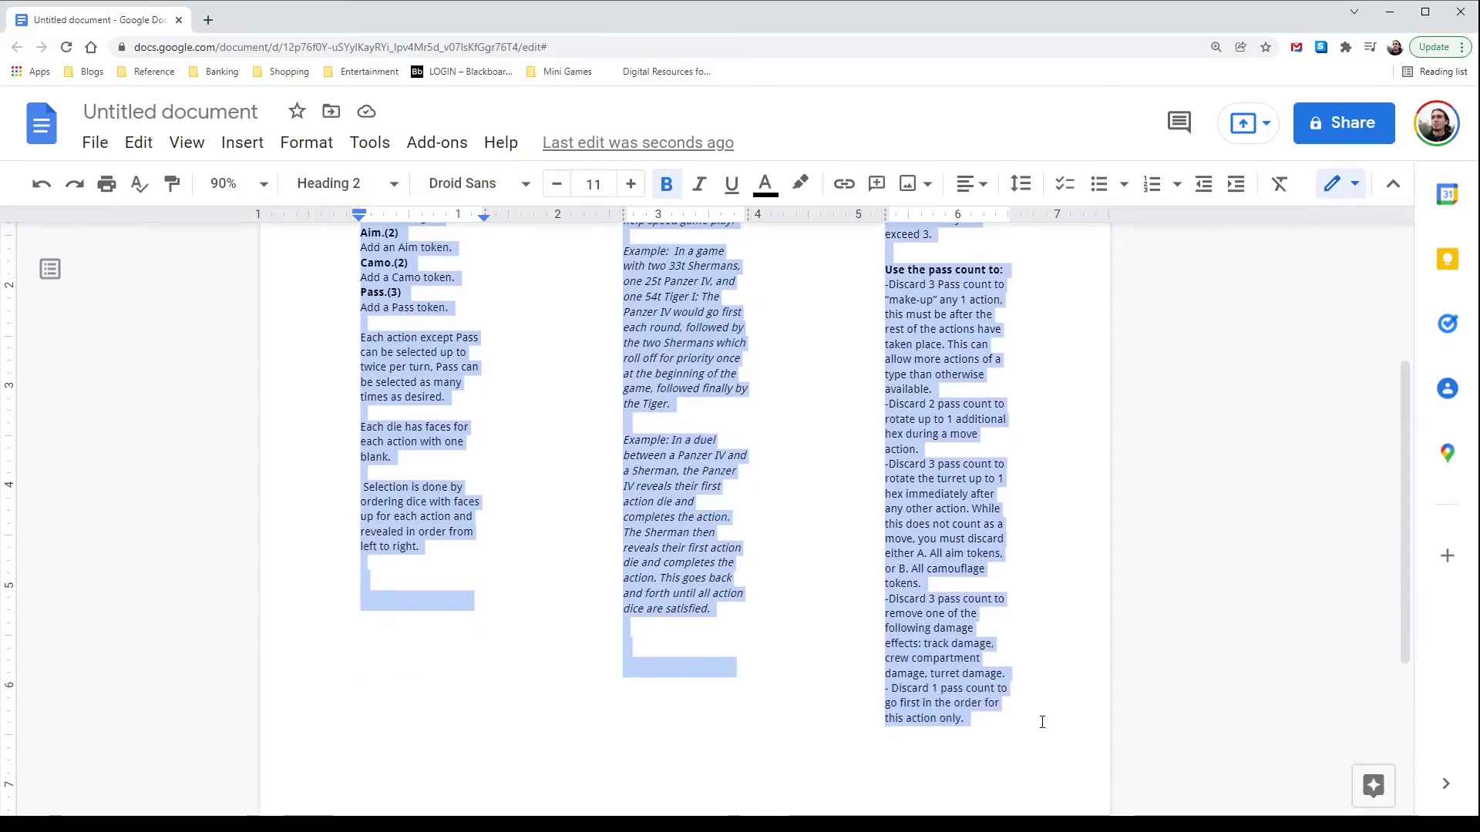
Try Cambria, Courier New and Droid Serif on the selected column text.
click(516, 184)
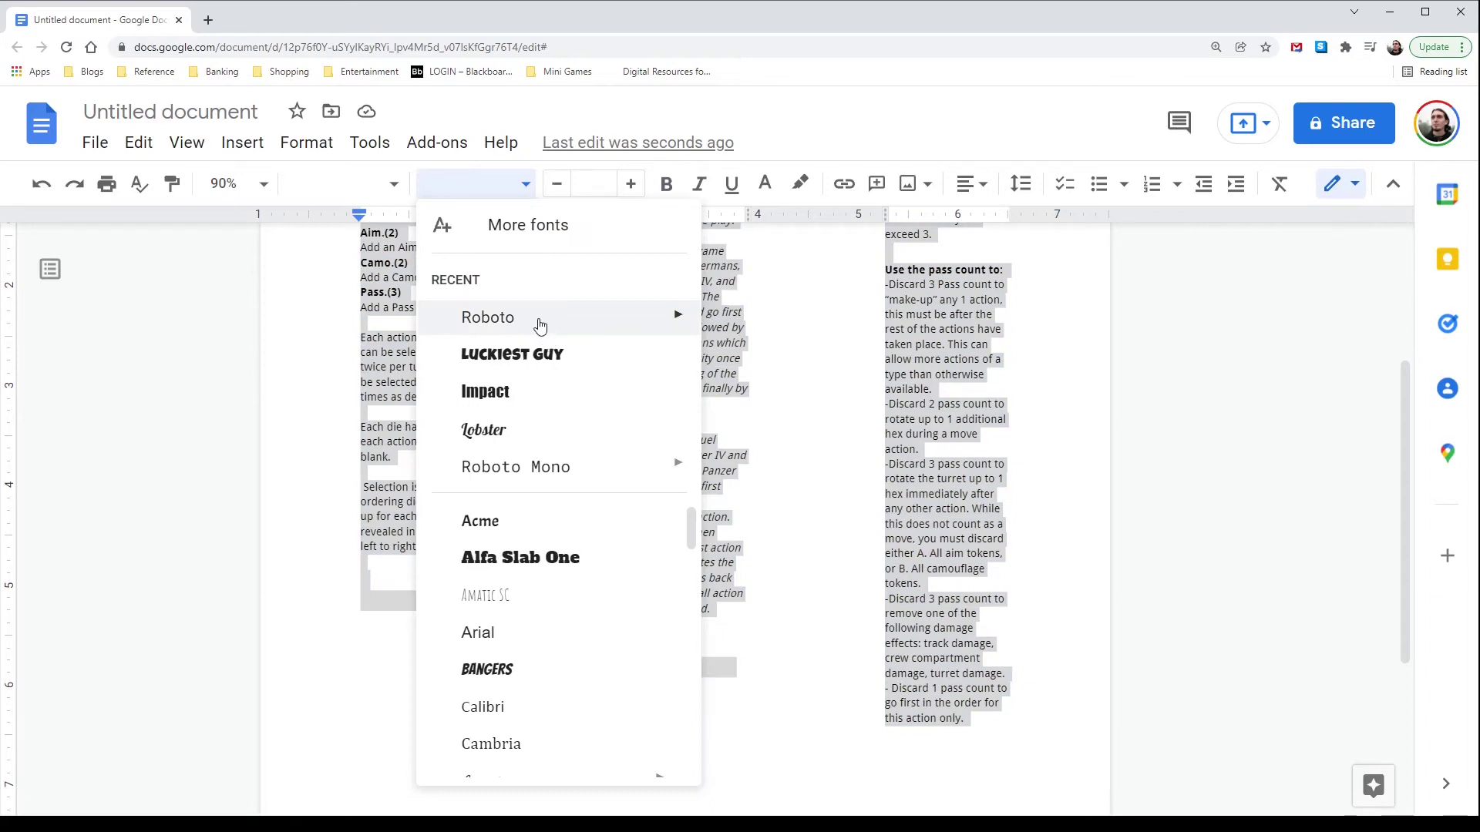
click(491, 744)
scroll(848, 540, up, 5)
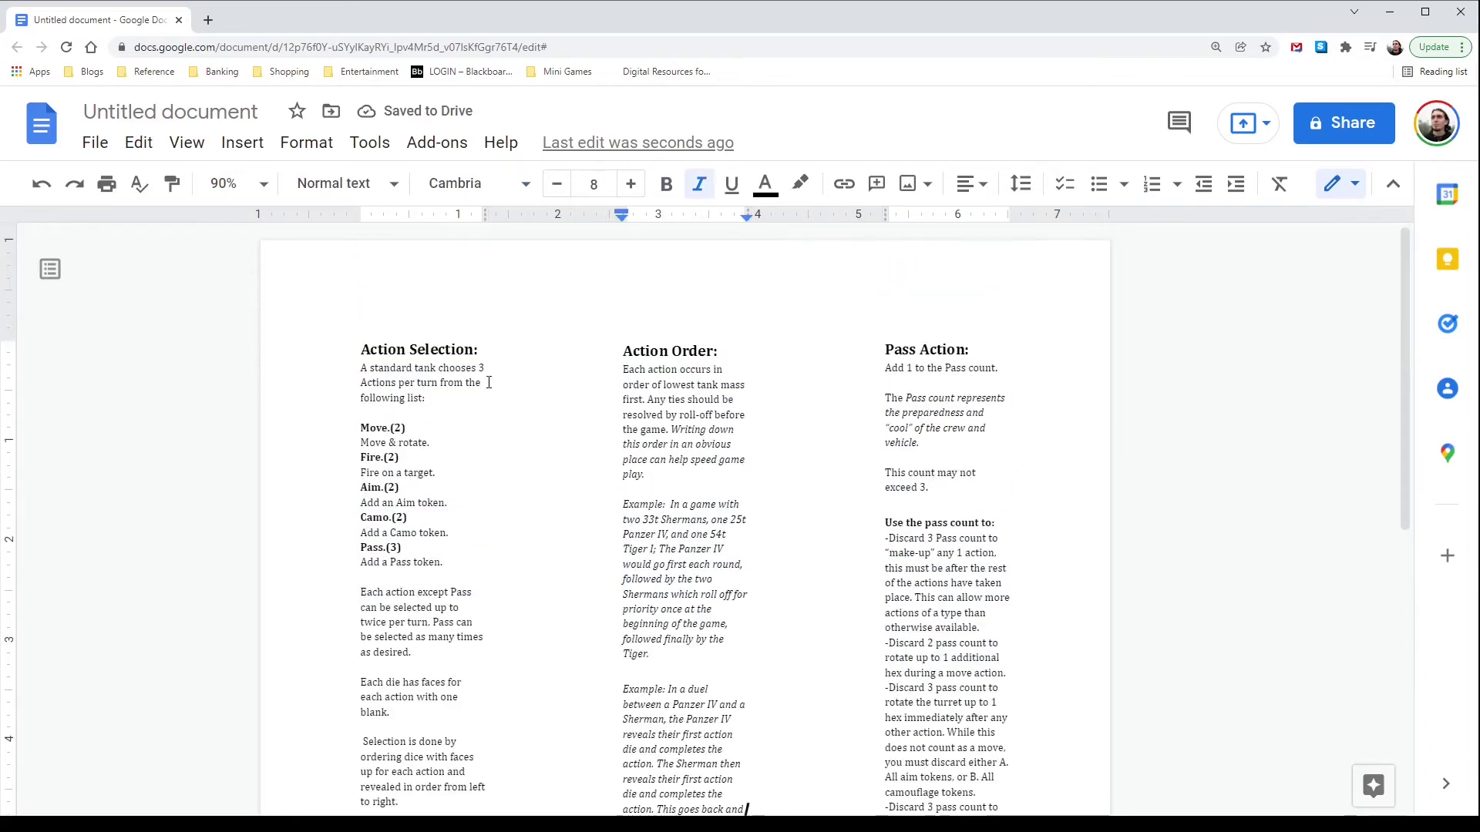
click(493, 184)
scroll(565, 586, down, 3)
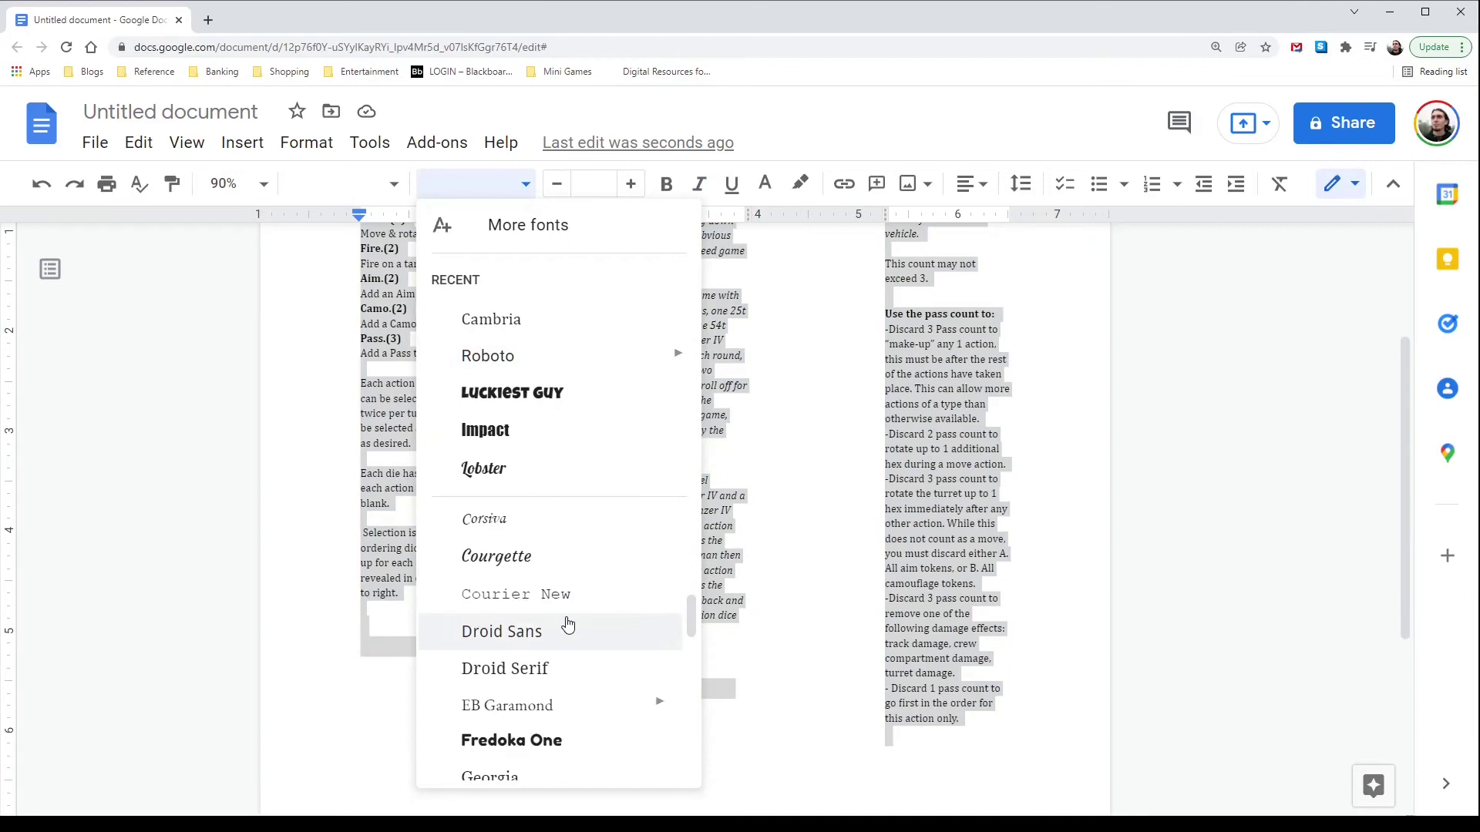
click(532, 595)
click(478, 183)
click(591, 658)
click(647, 388)
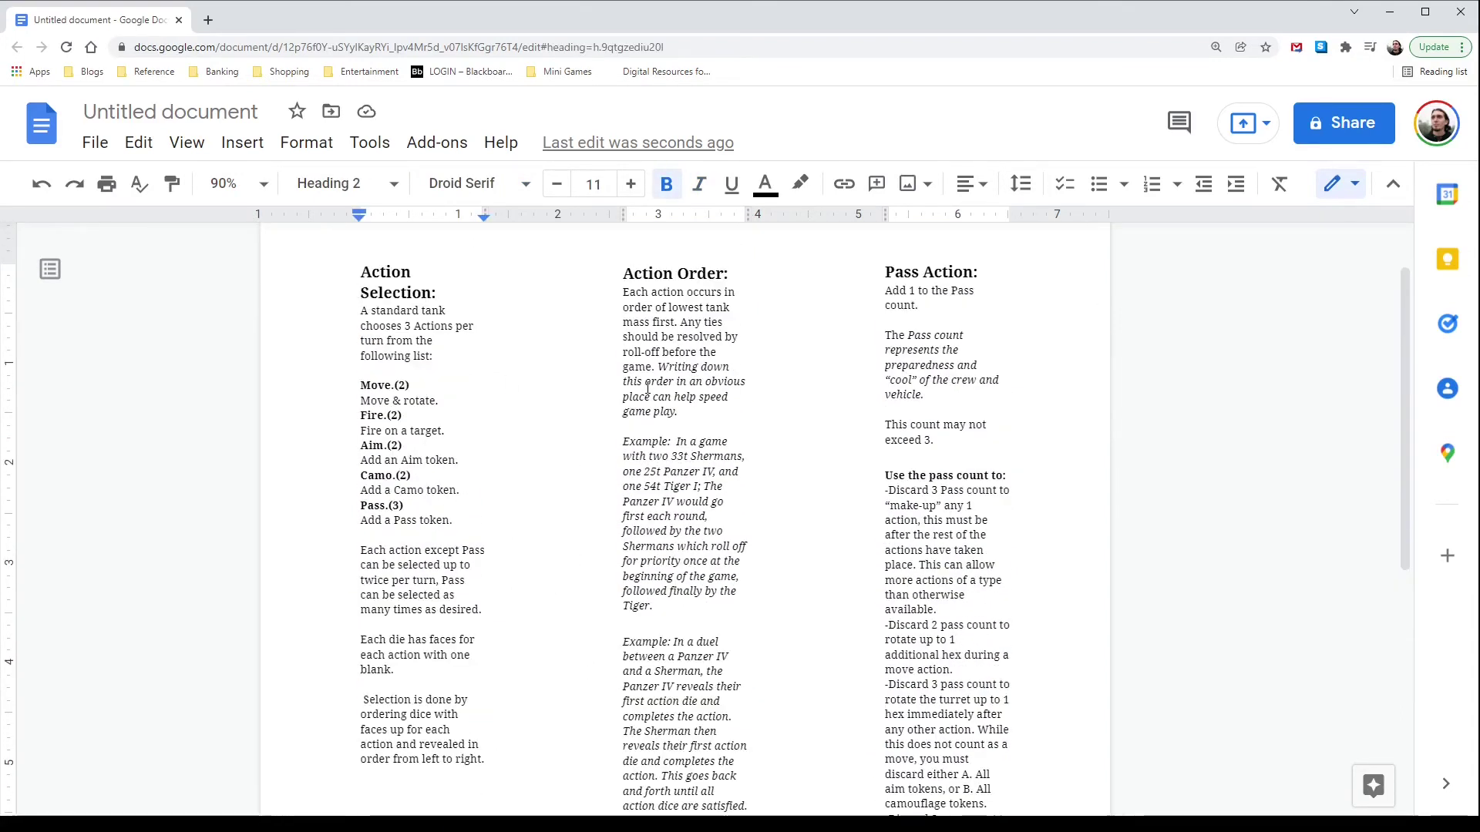
Select all the text and set it in EB Garamond.
key(ctrl+a)
click(478, 183)
scroll(578, 601, down, 5)
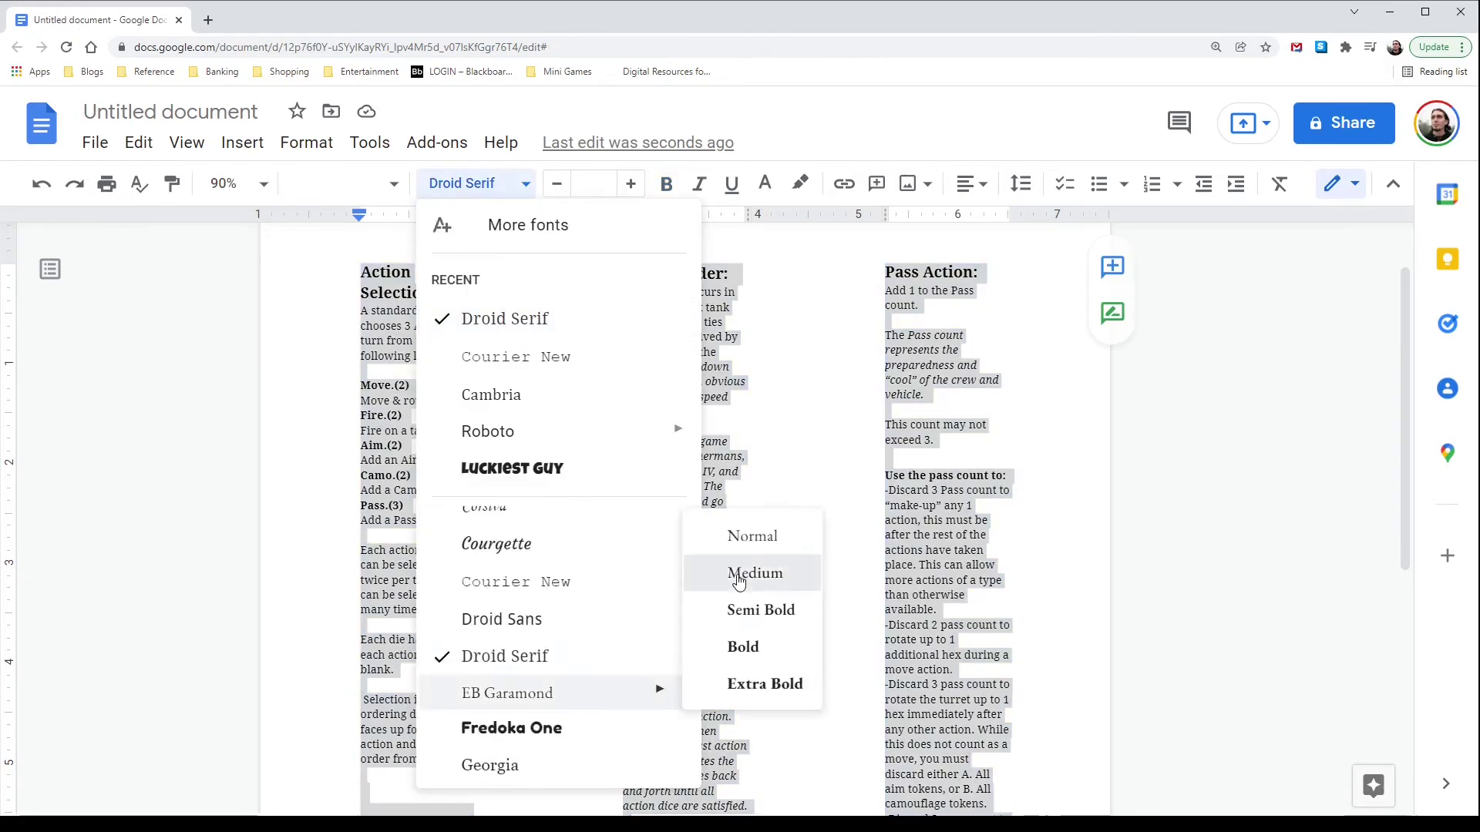
click(754, 568)
click(760, 452)
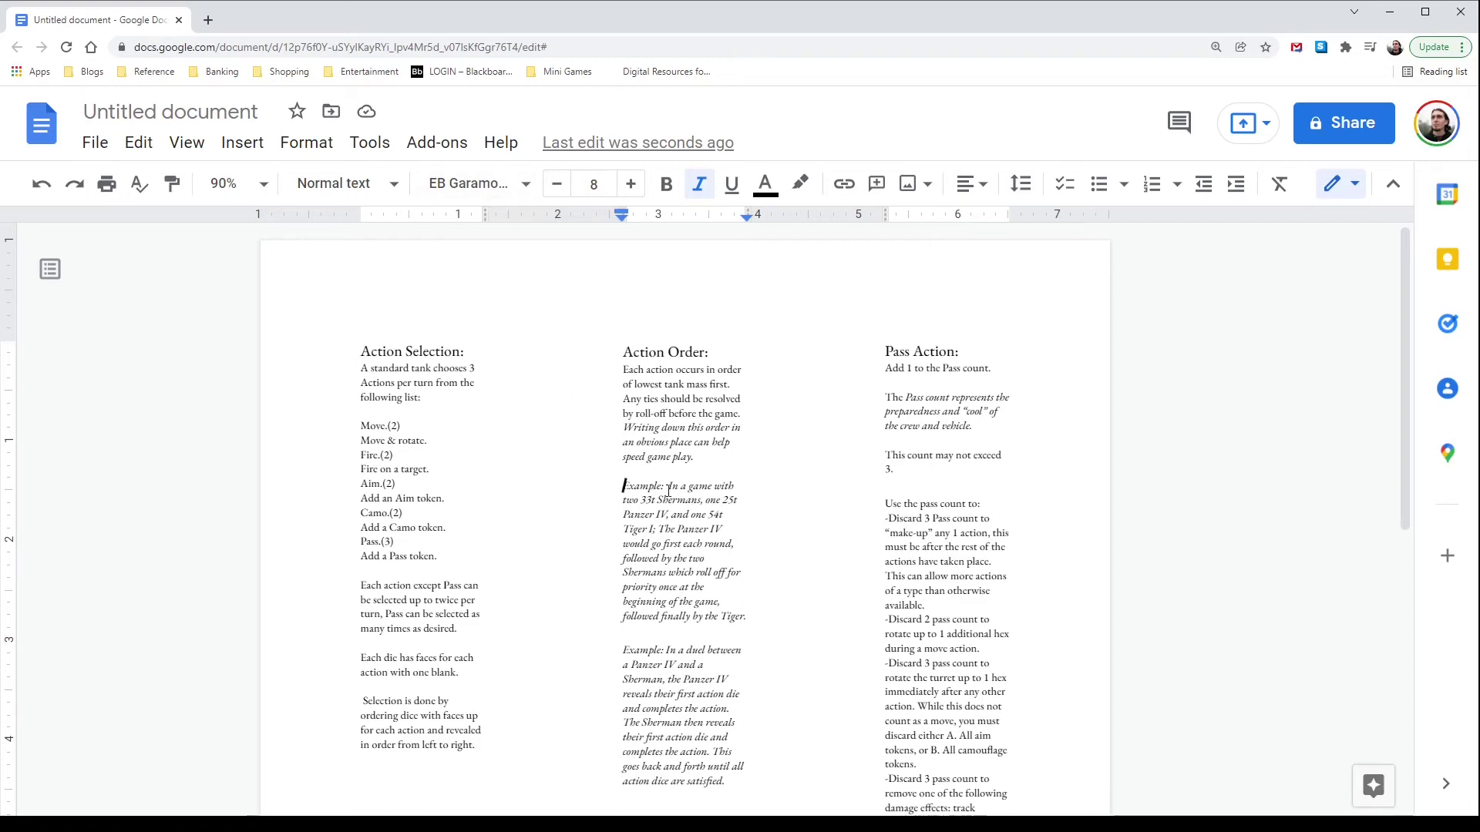
scroll(669, 488, down, 1)
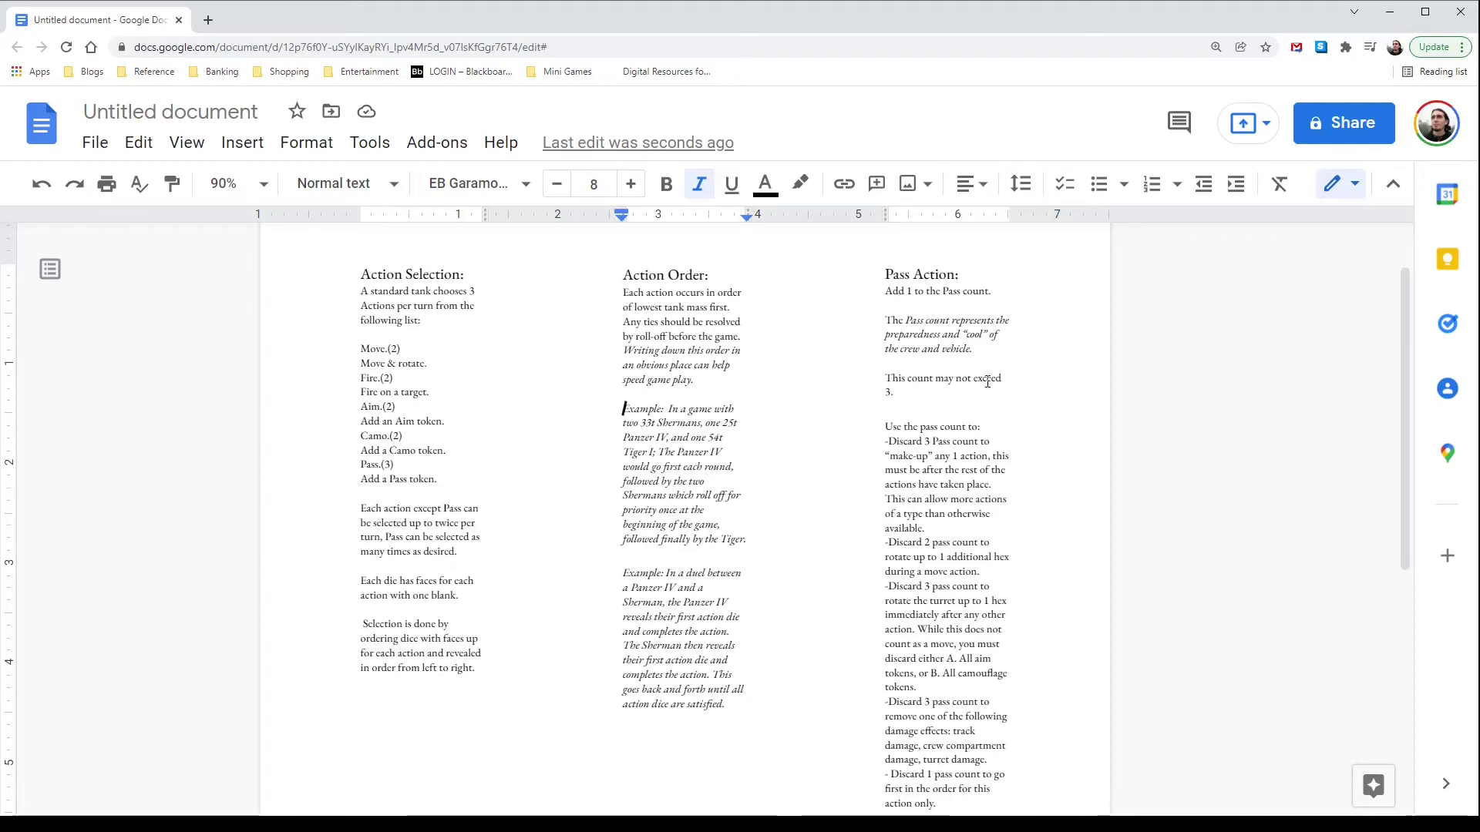
scroll(999, 382, up, 1)
click(478, 183)
mouse_move(588, 328)
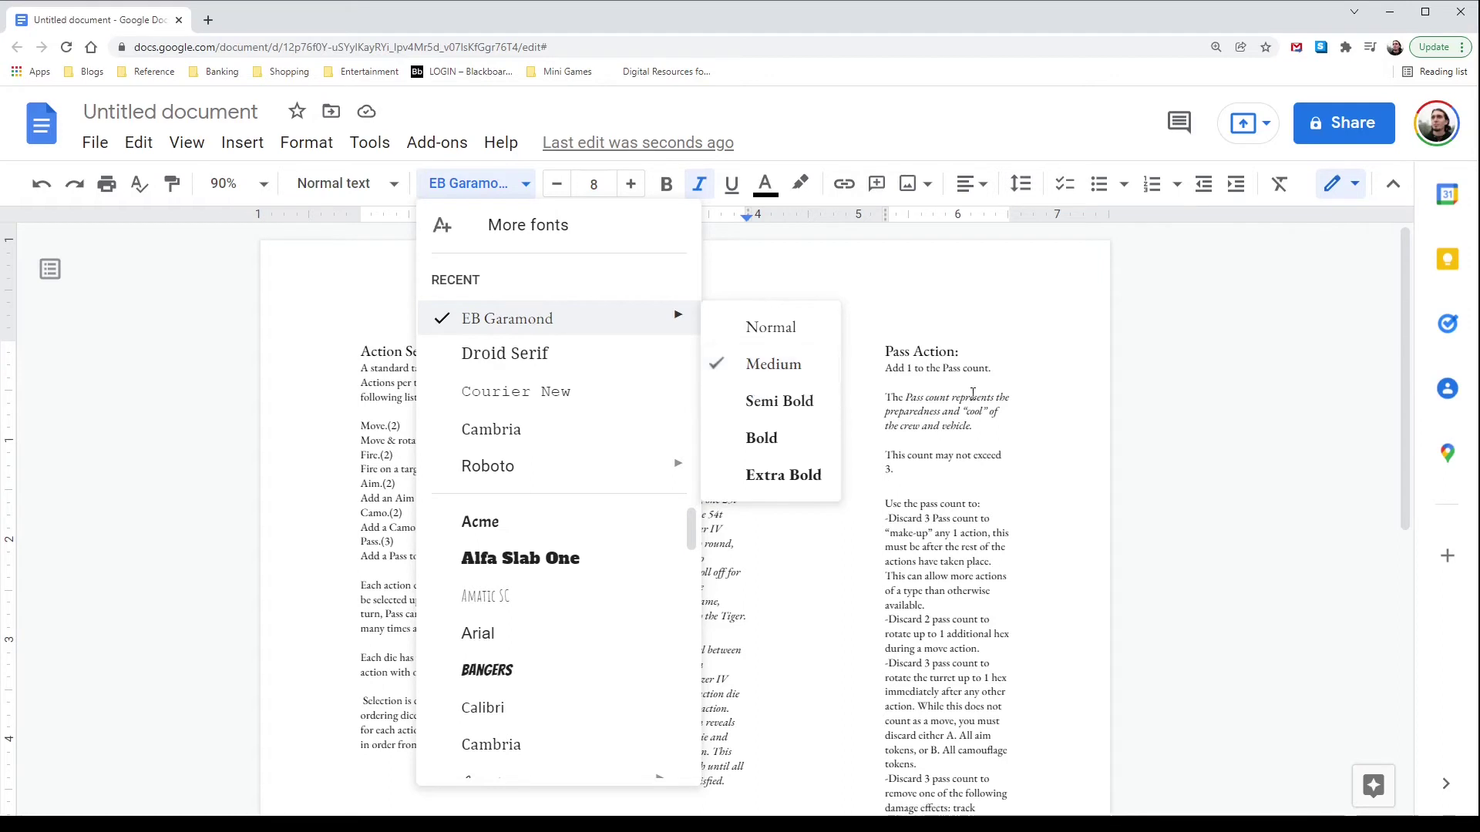
click(1205, 416)
scroll(752, 507, down, 8)
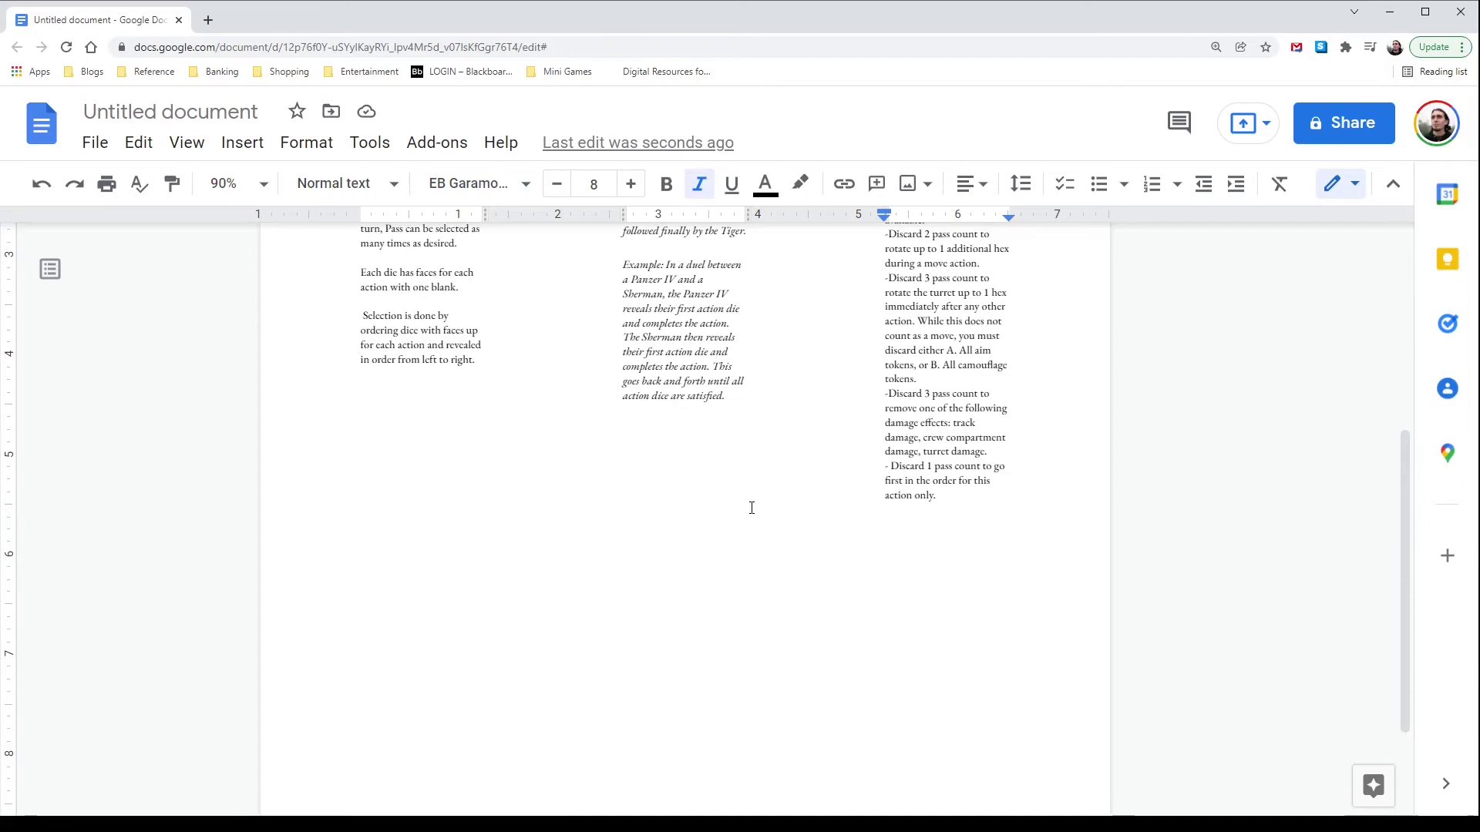
scroll(753, 505, up, 8)
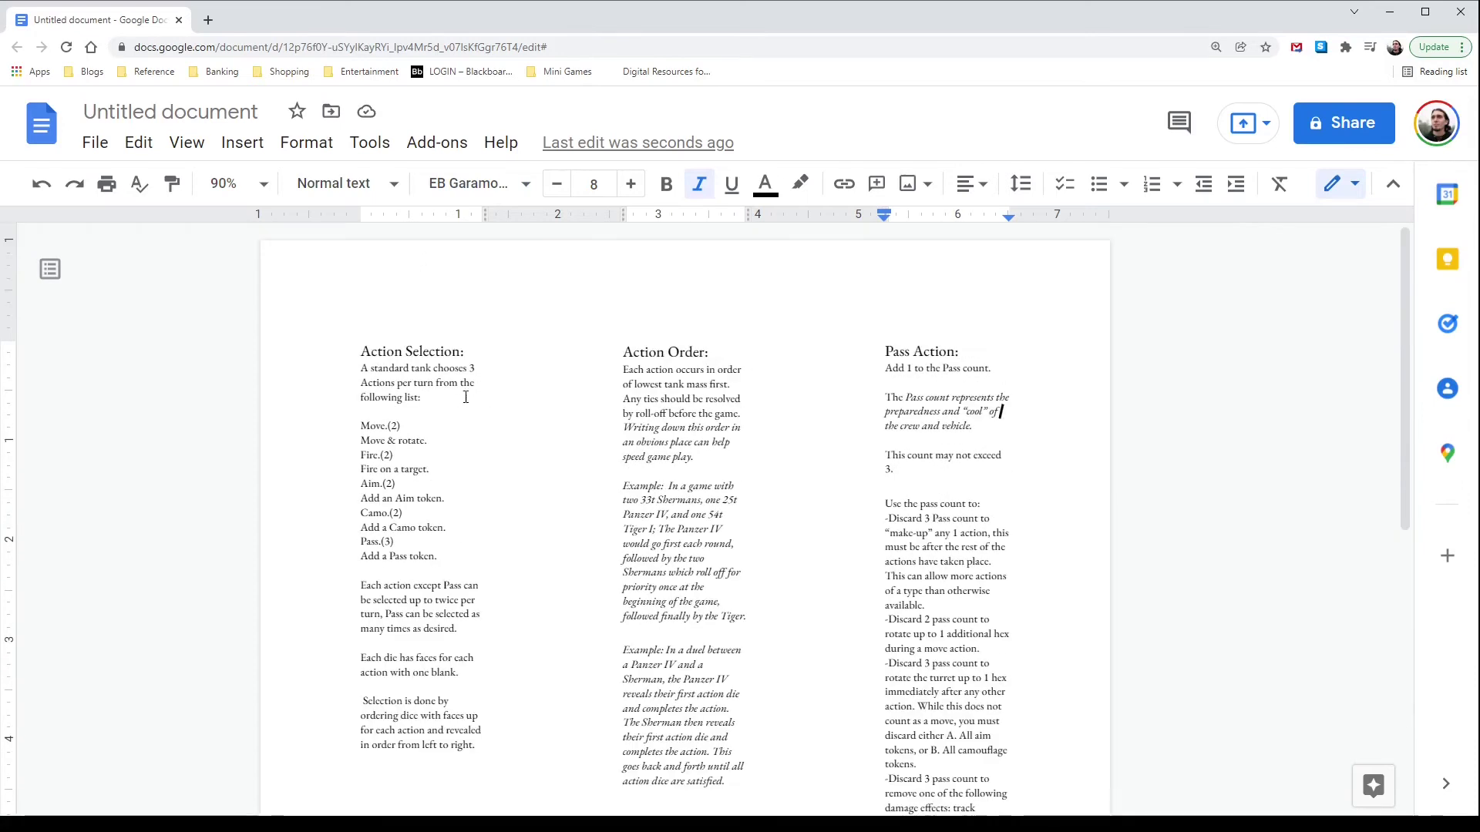
Check the print preview, then delete all the text in the document.
click(108, 185)
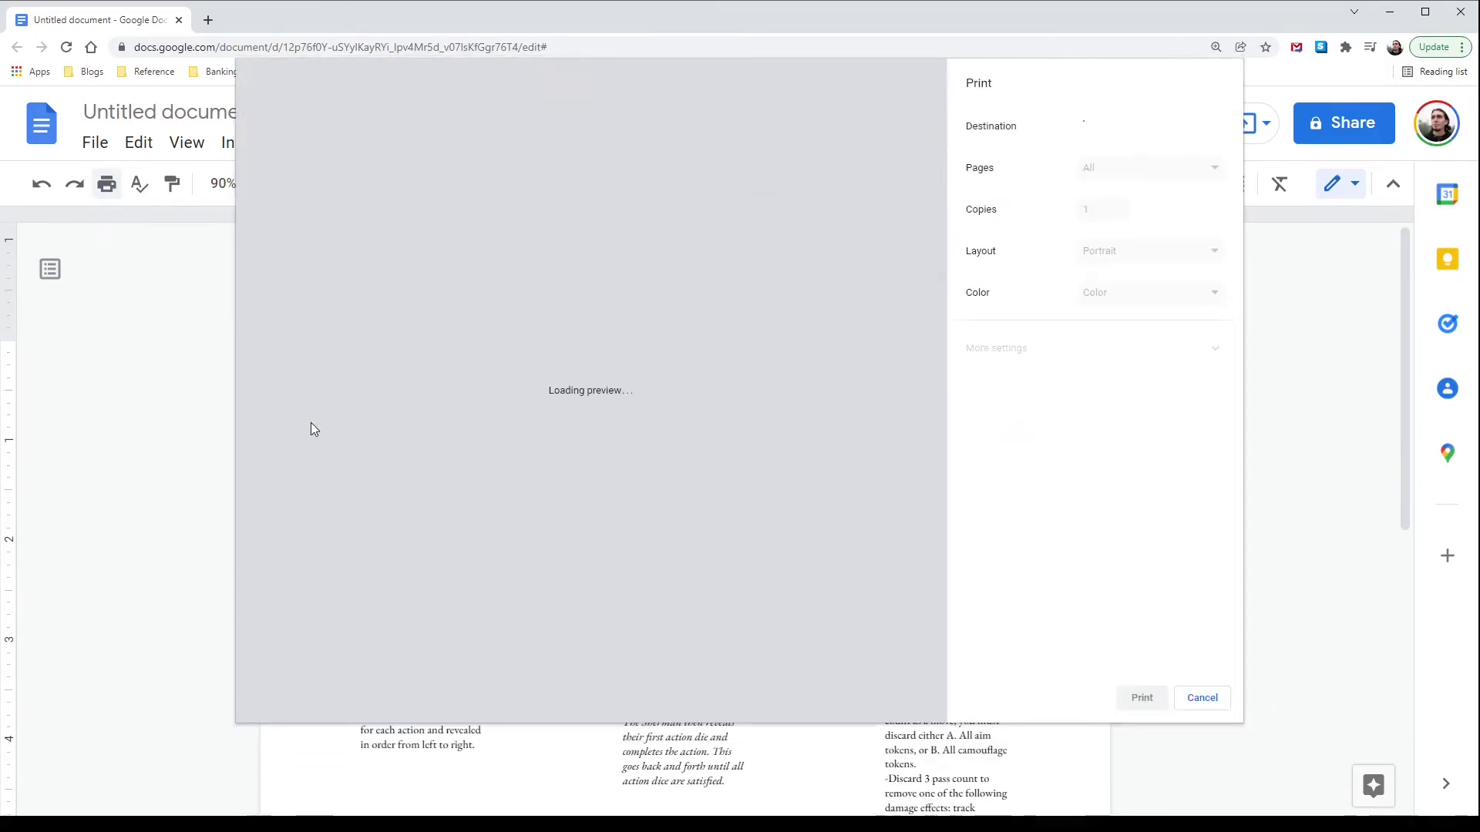
key(Escape)
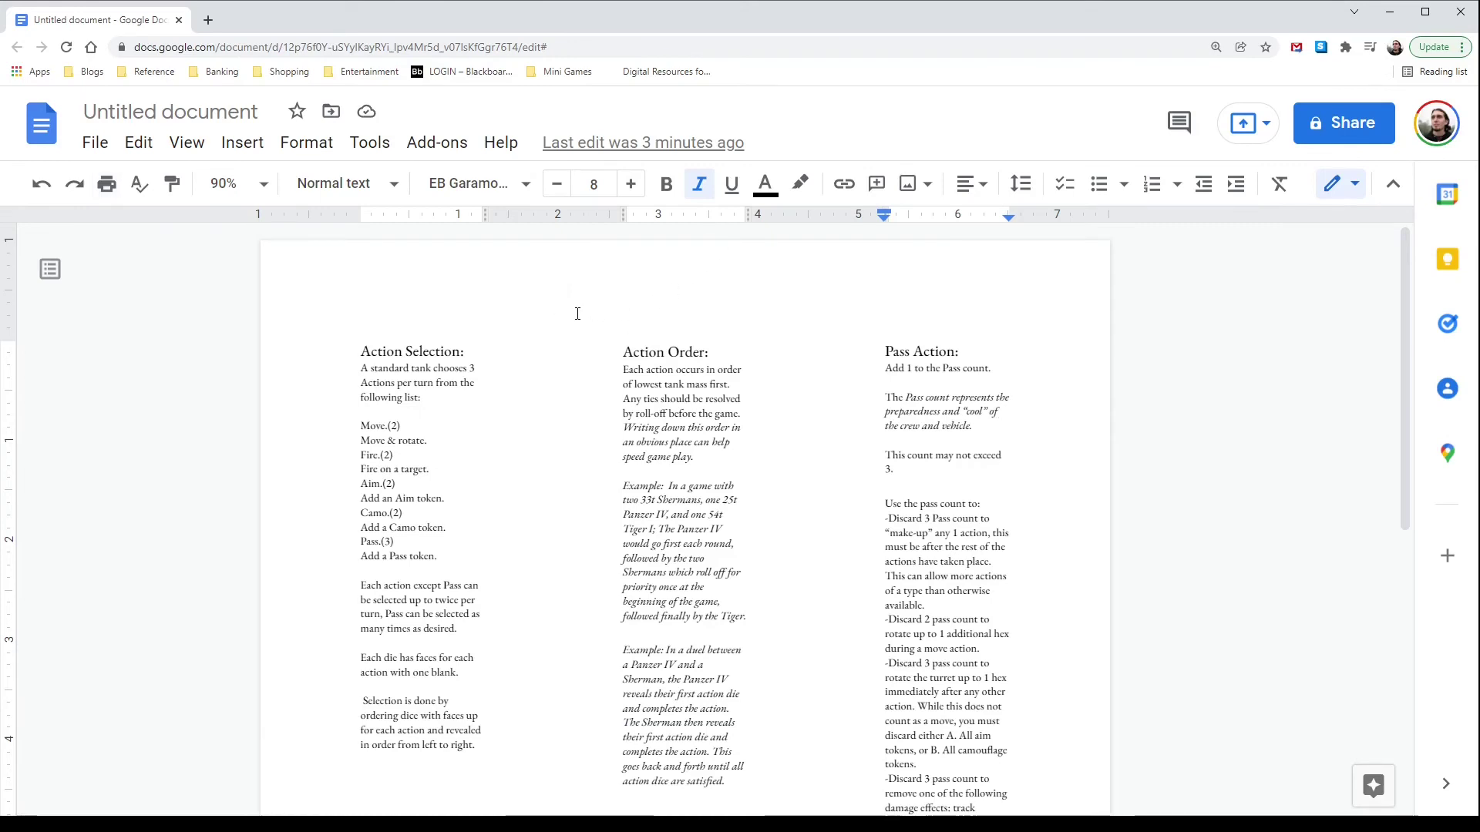
scroll(528, 373, down, 3)
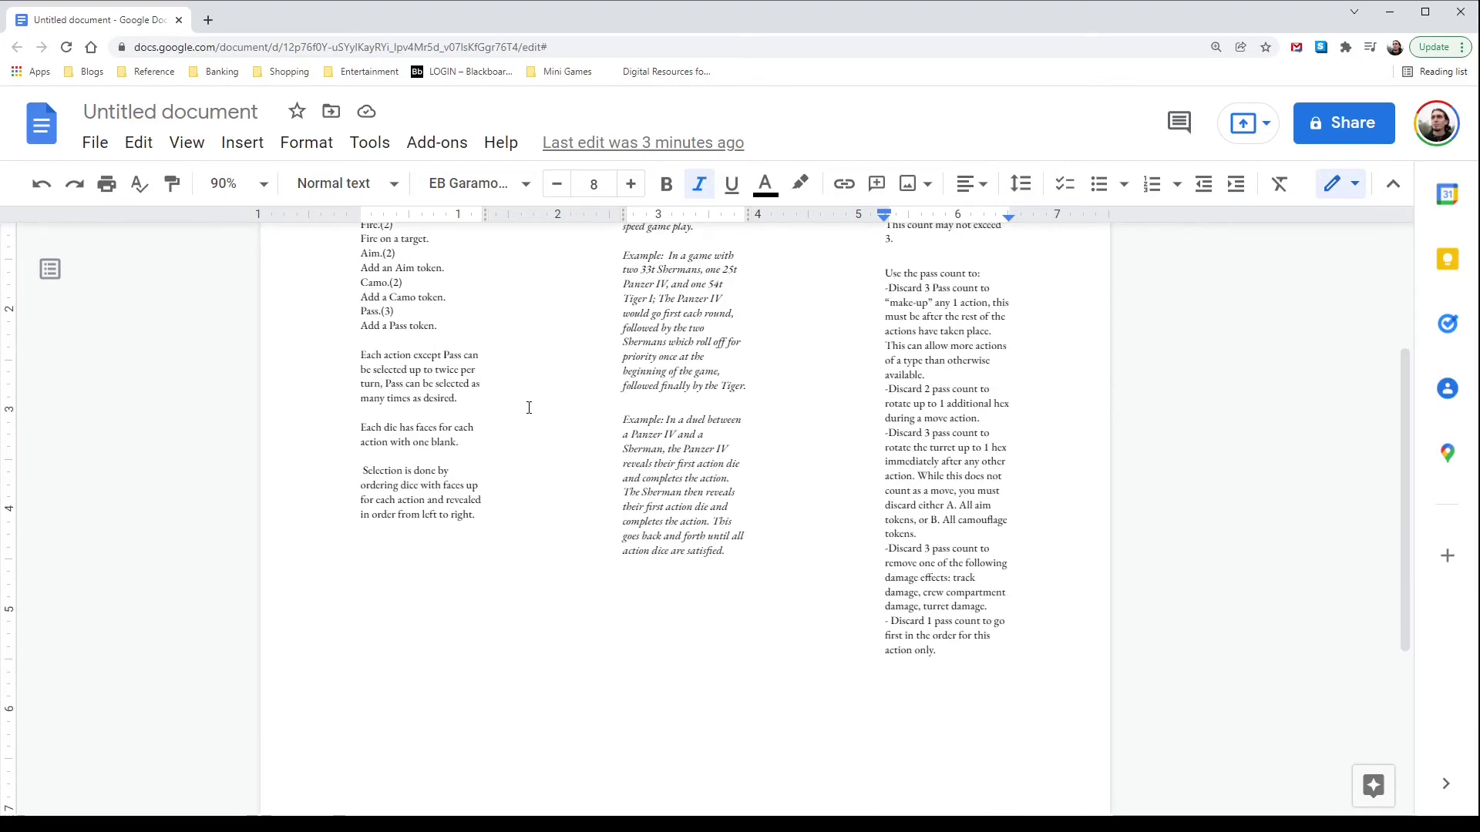
scroll(529, 406, up, 3)
key(ctrl+a)
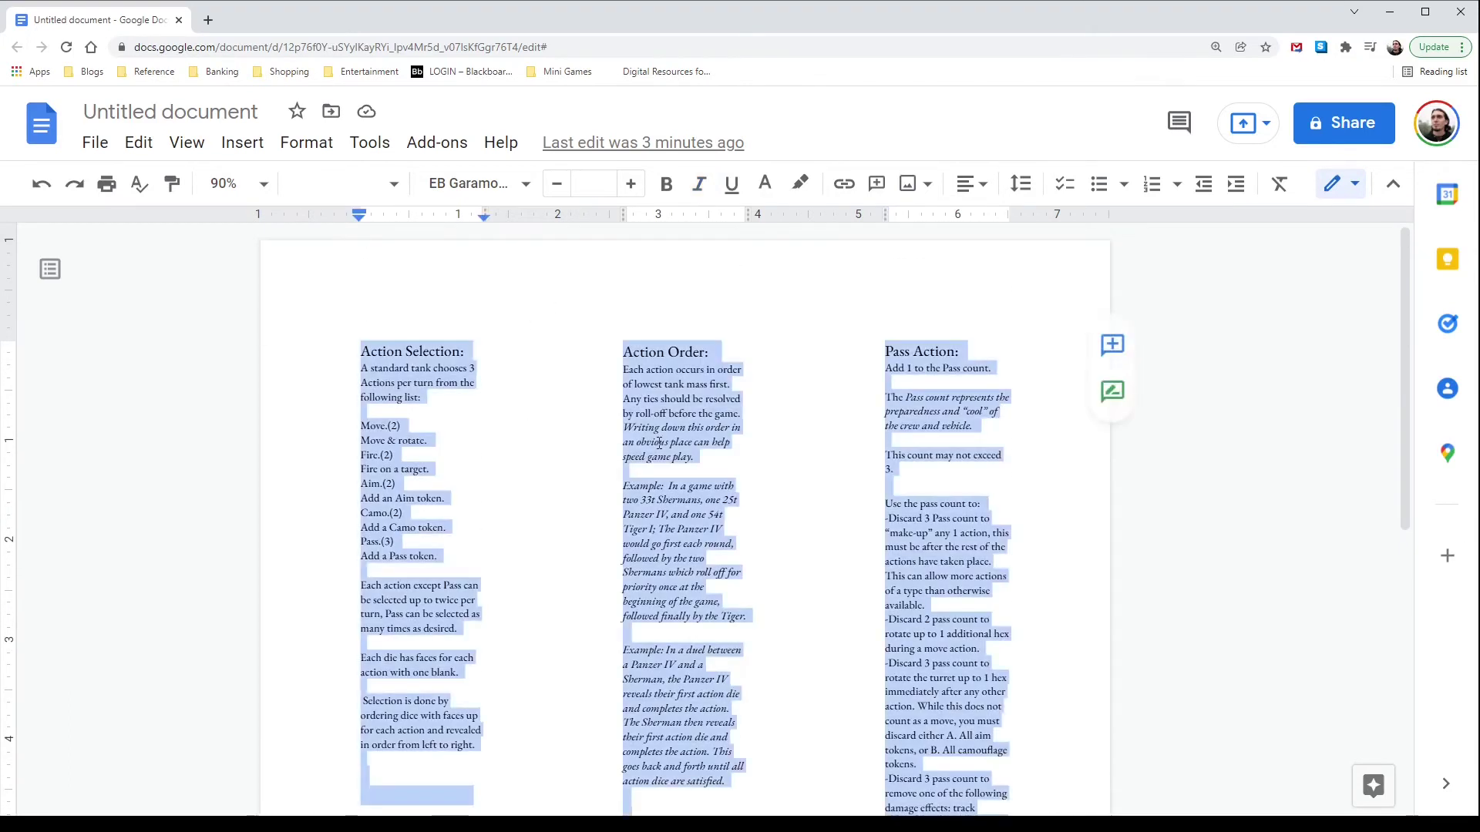
key(BackSpace)
Change the empty page from three columns back to one column via Format > Columns.
click(306, 143)
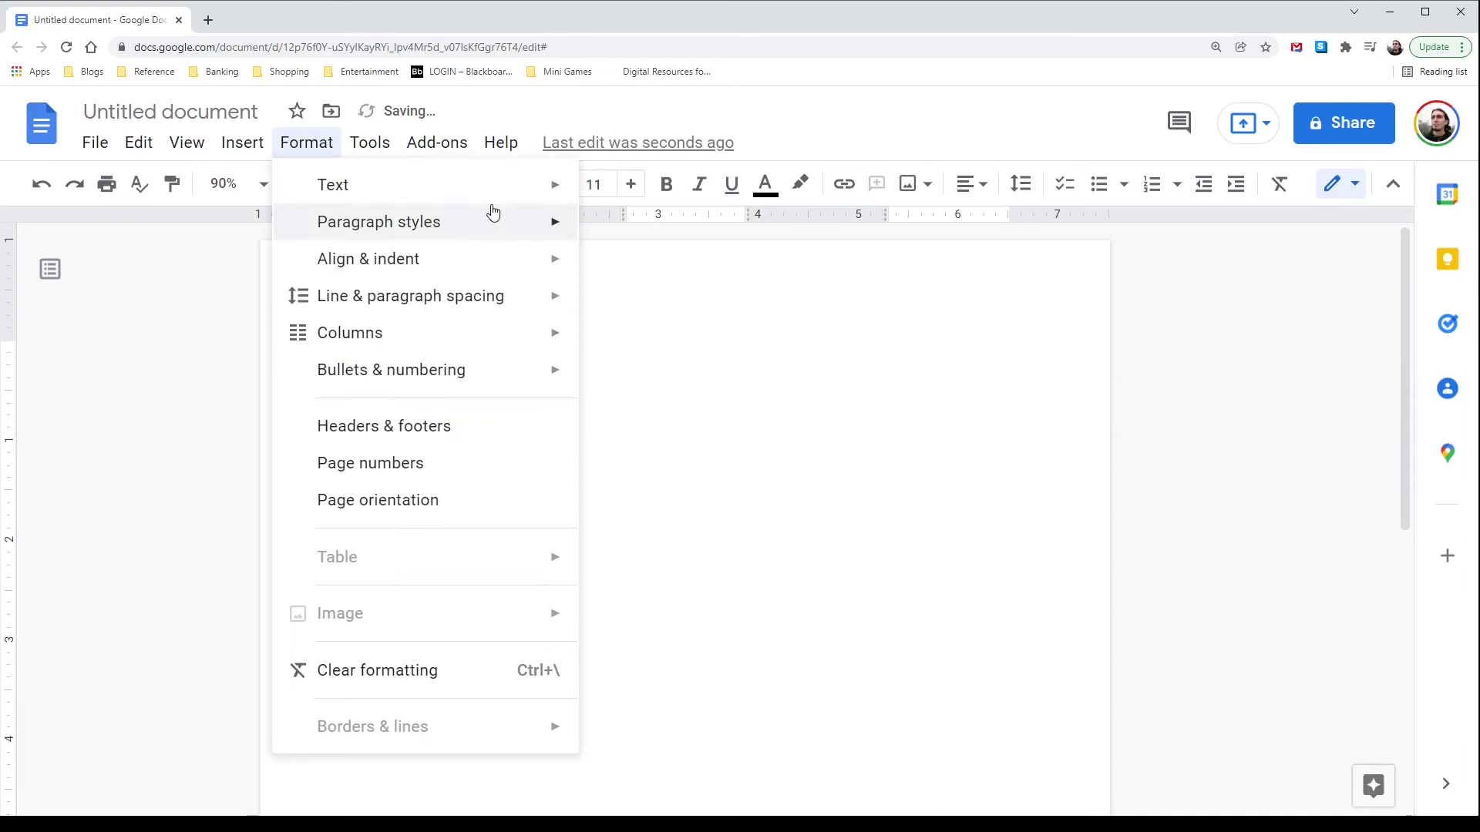
mouse_move(454, 276)
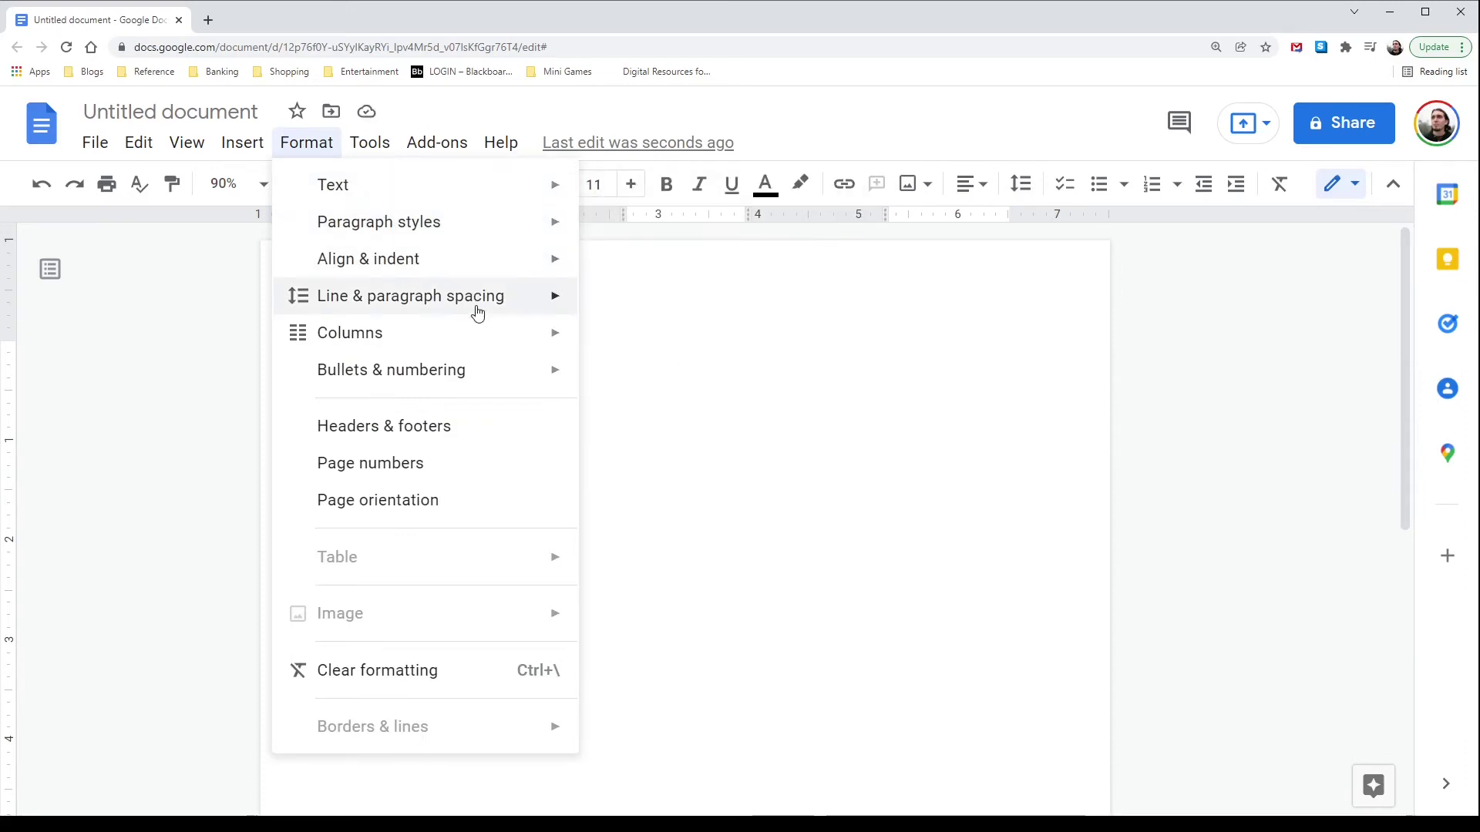
mouse_move(509, 334)
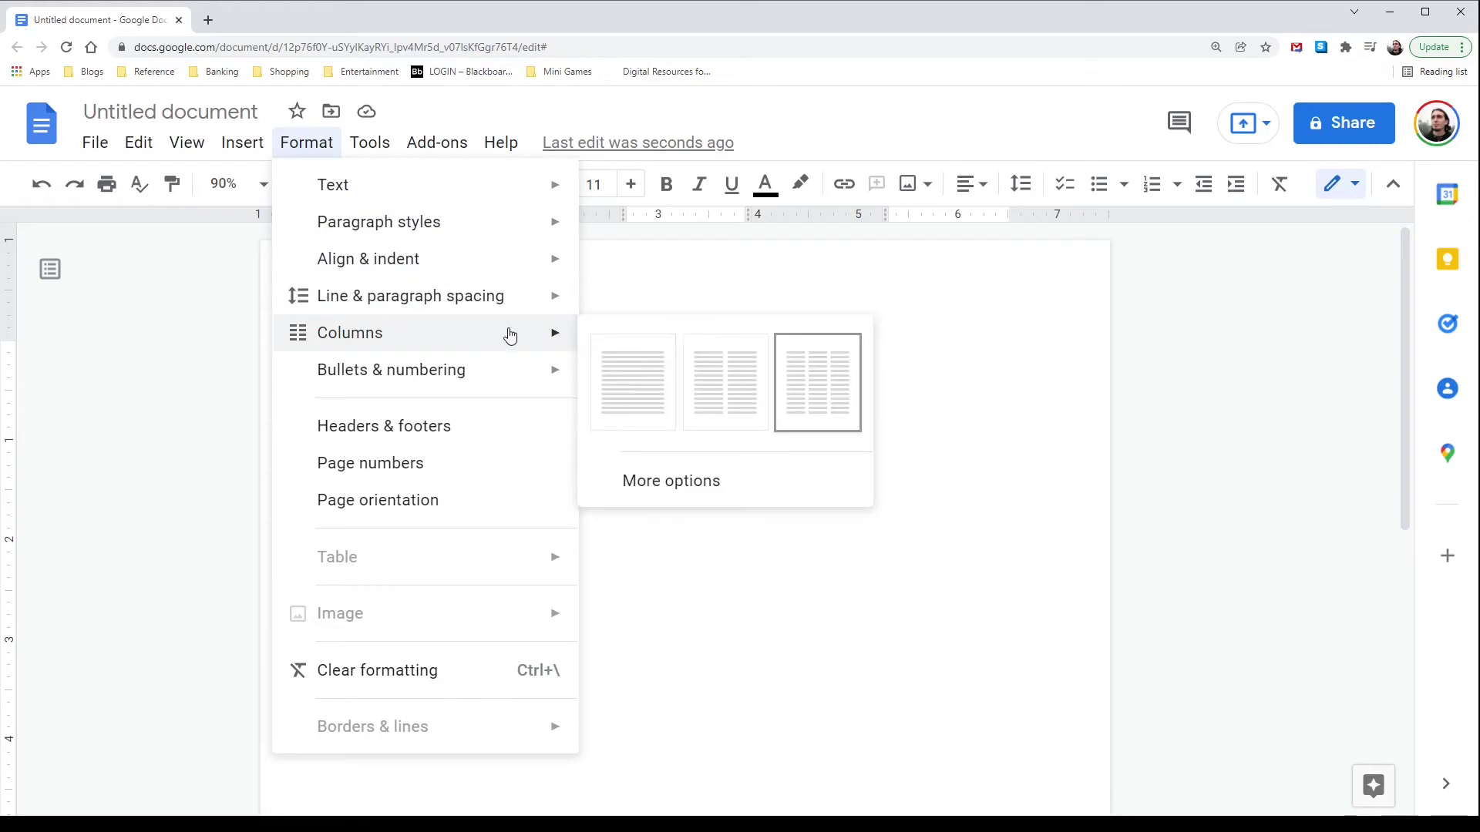
click(623, 372)
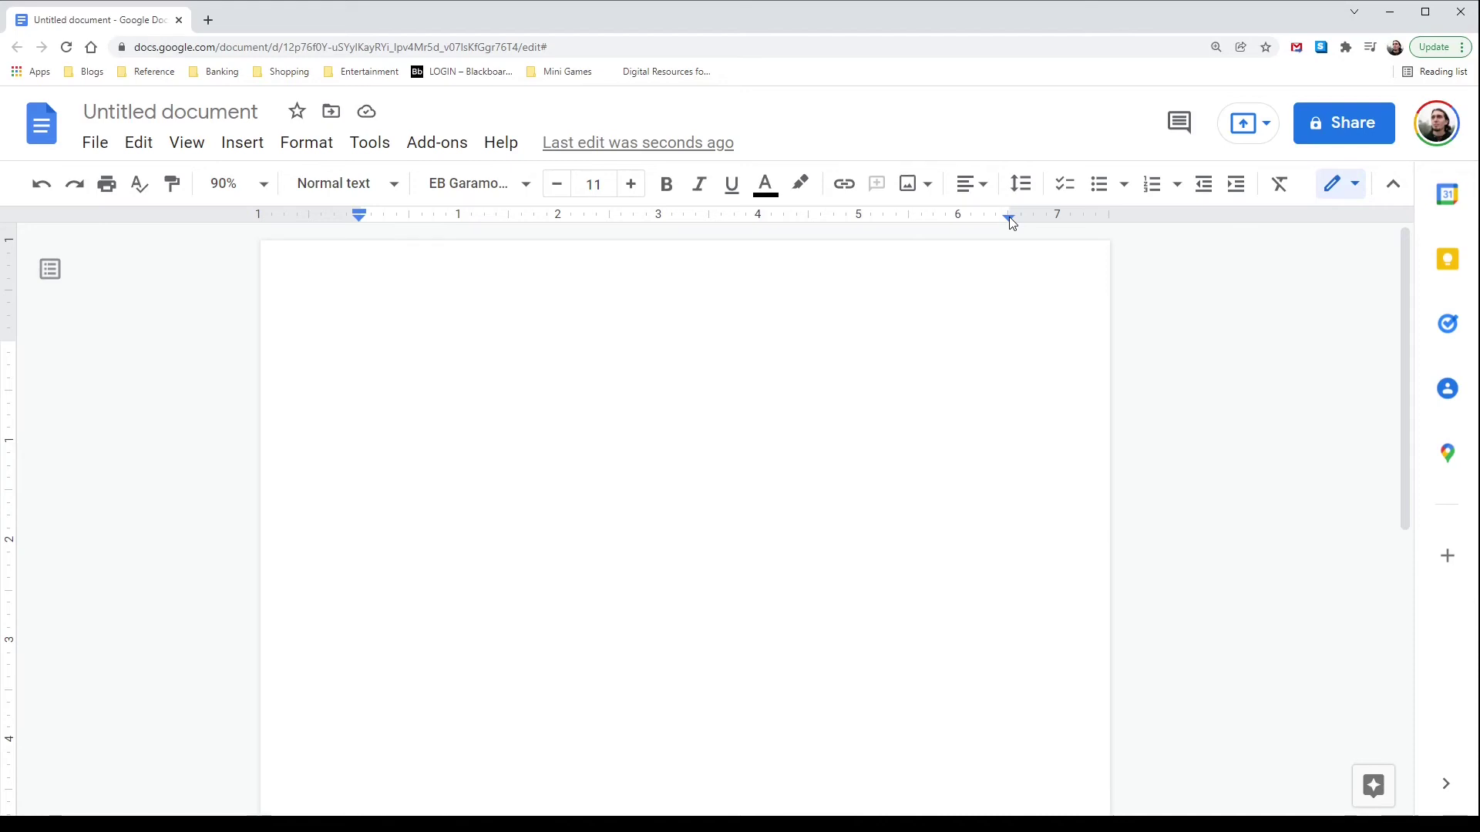
Pull the right indent in to 4.5 inches and begin typing the title with 'B'.
drag(1010, 219, 809, 220)
drag(1003, 208, 808, 219)
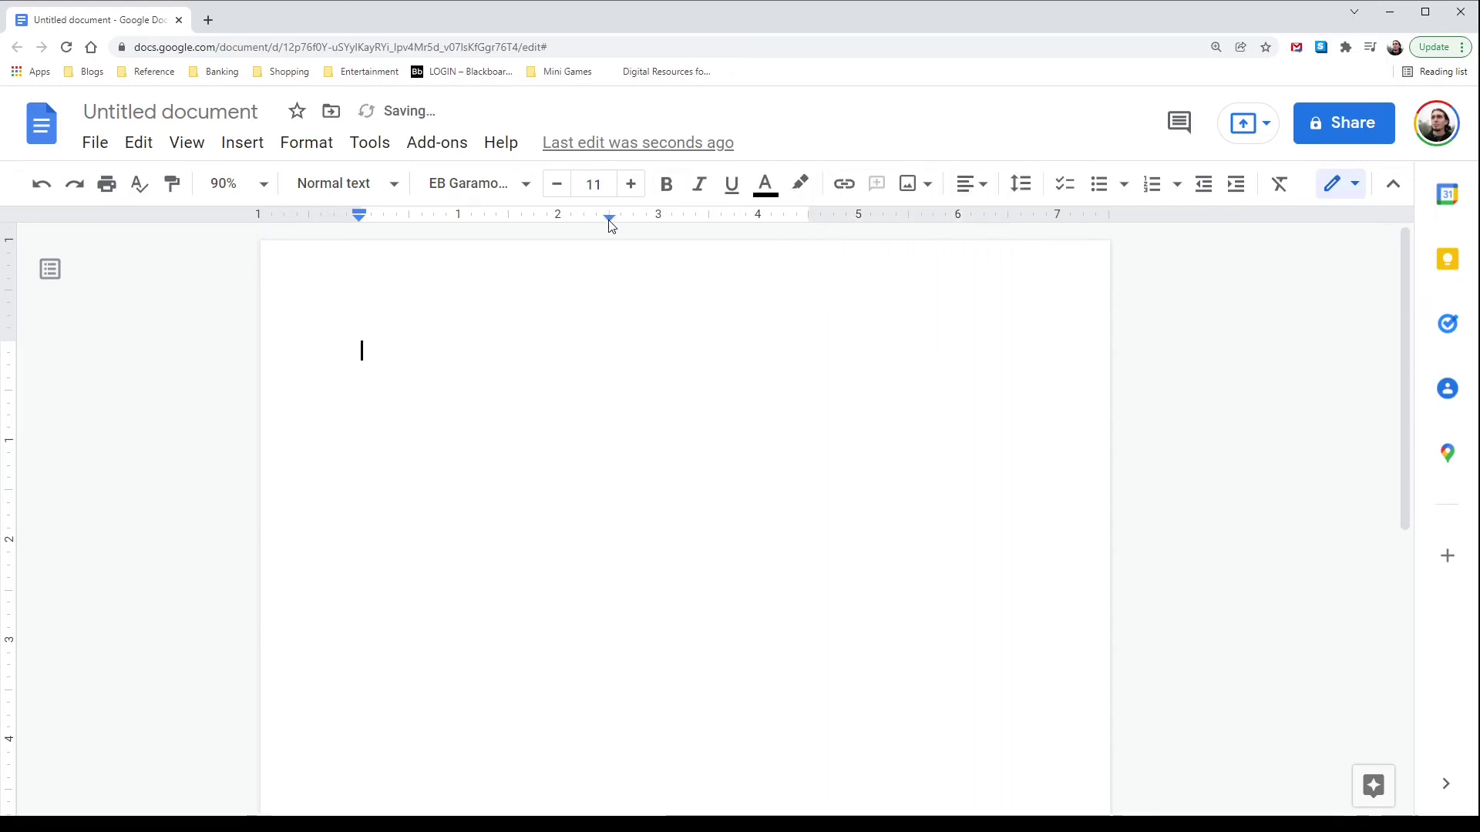
drag(609, 221, 809, 218)
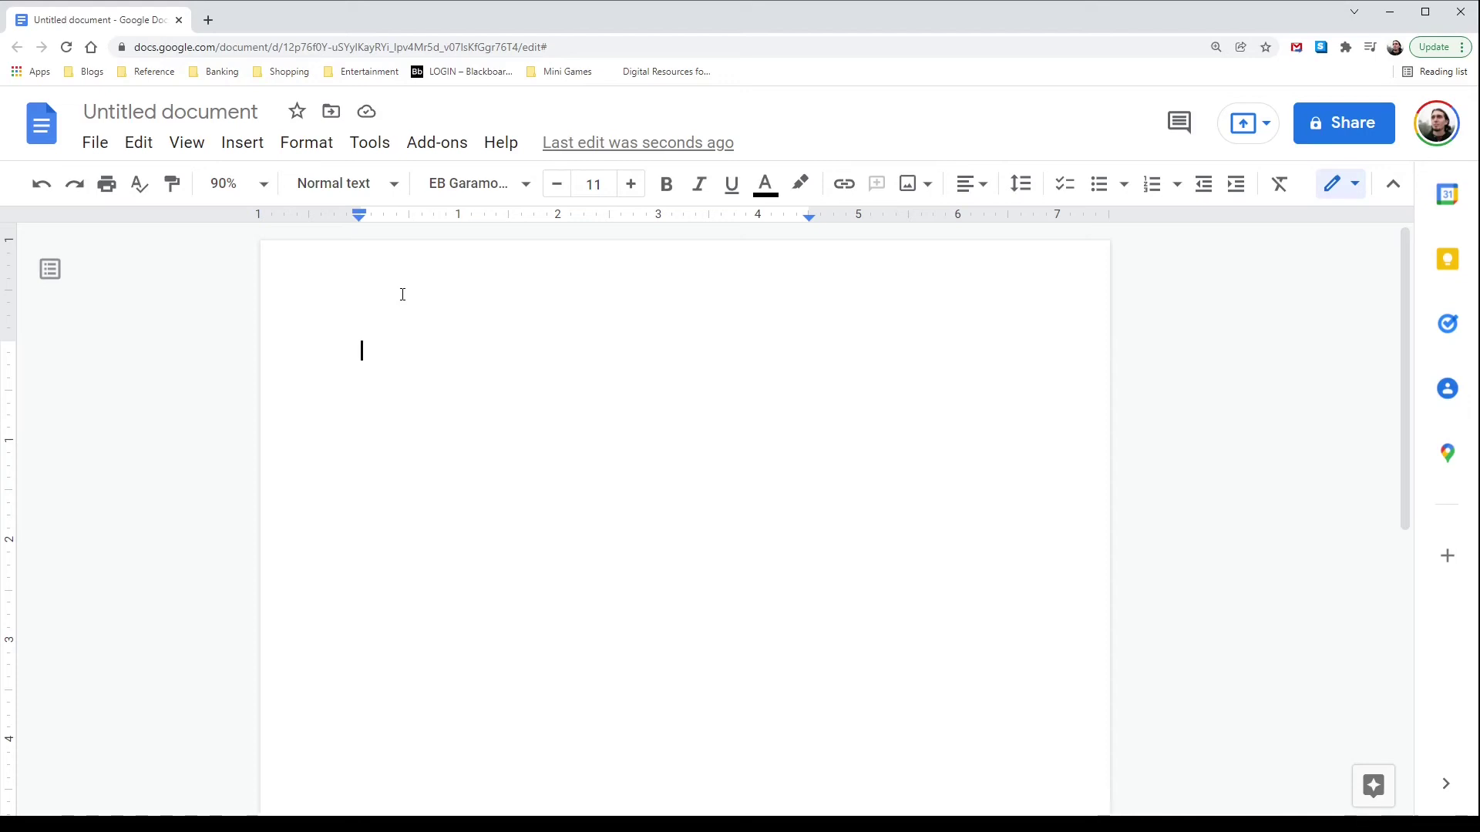
text(BYOTANK)
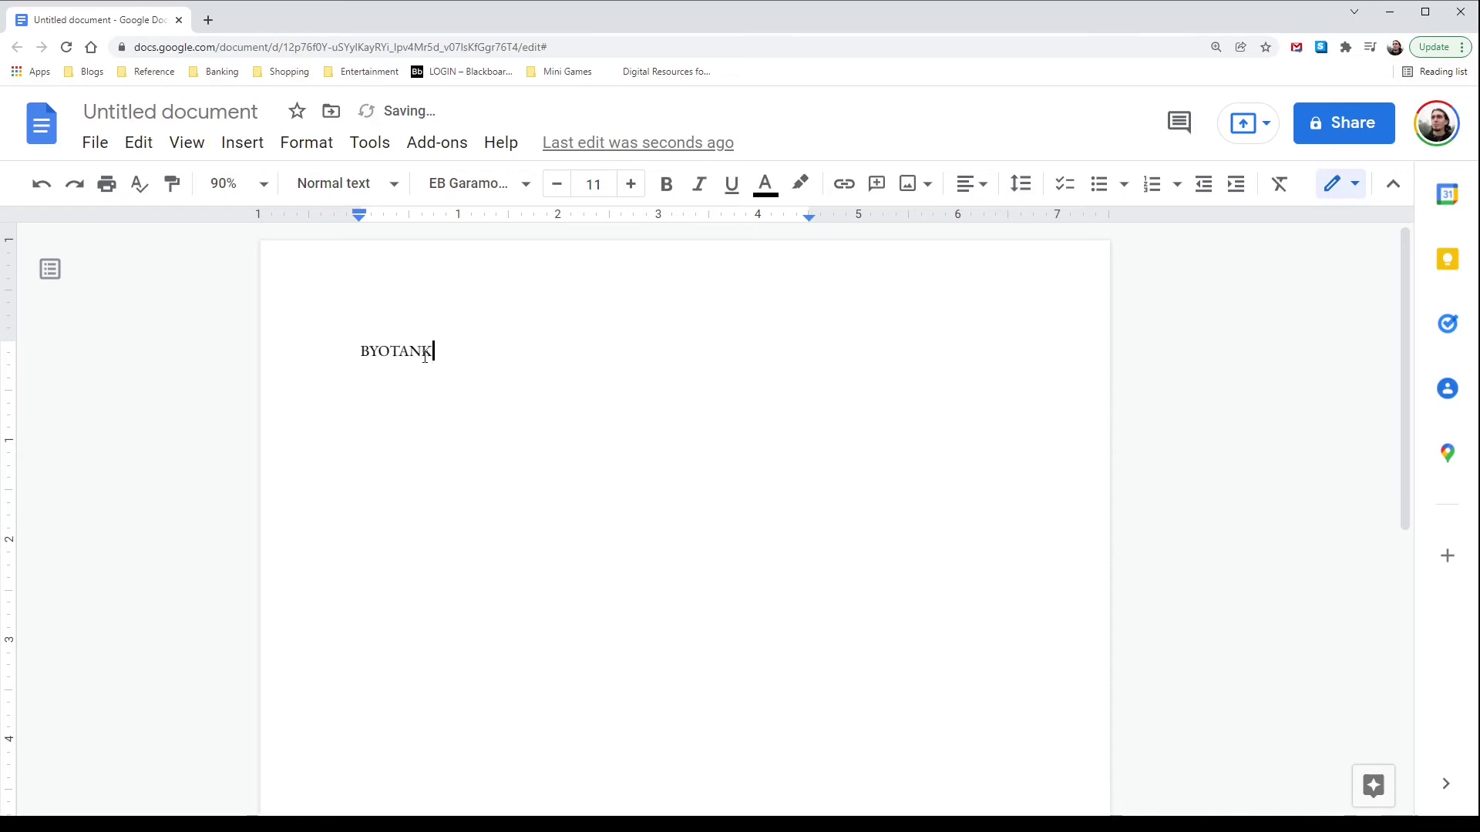
Select BYOTANK and enlarge it to 48 pt, then to 60 pt.
drag(435, 353, 358, 353)
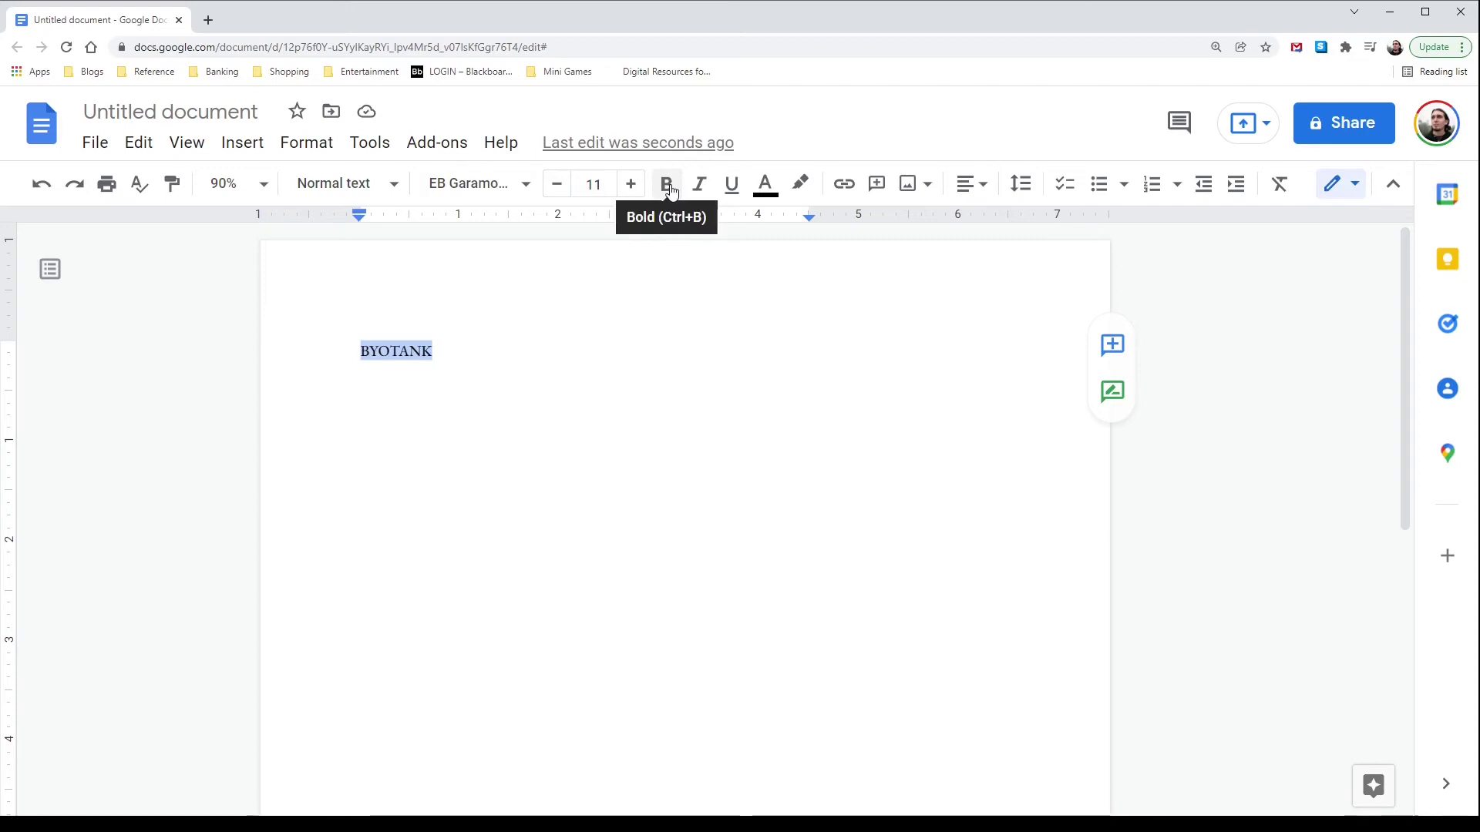
click(597, 185)
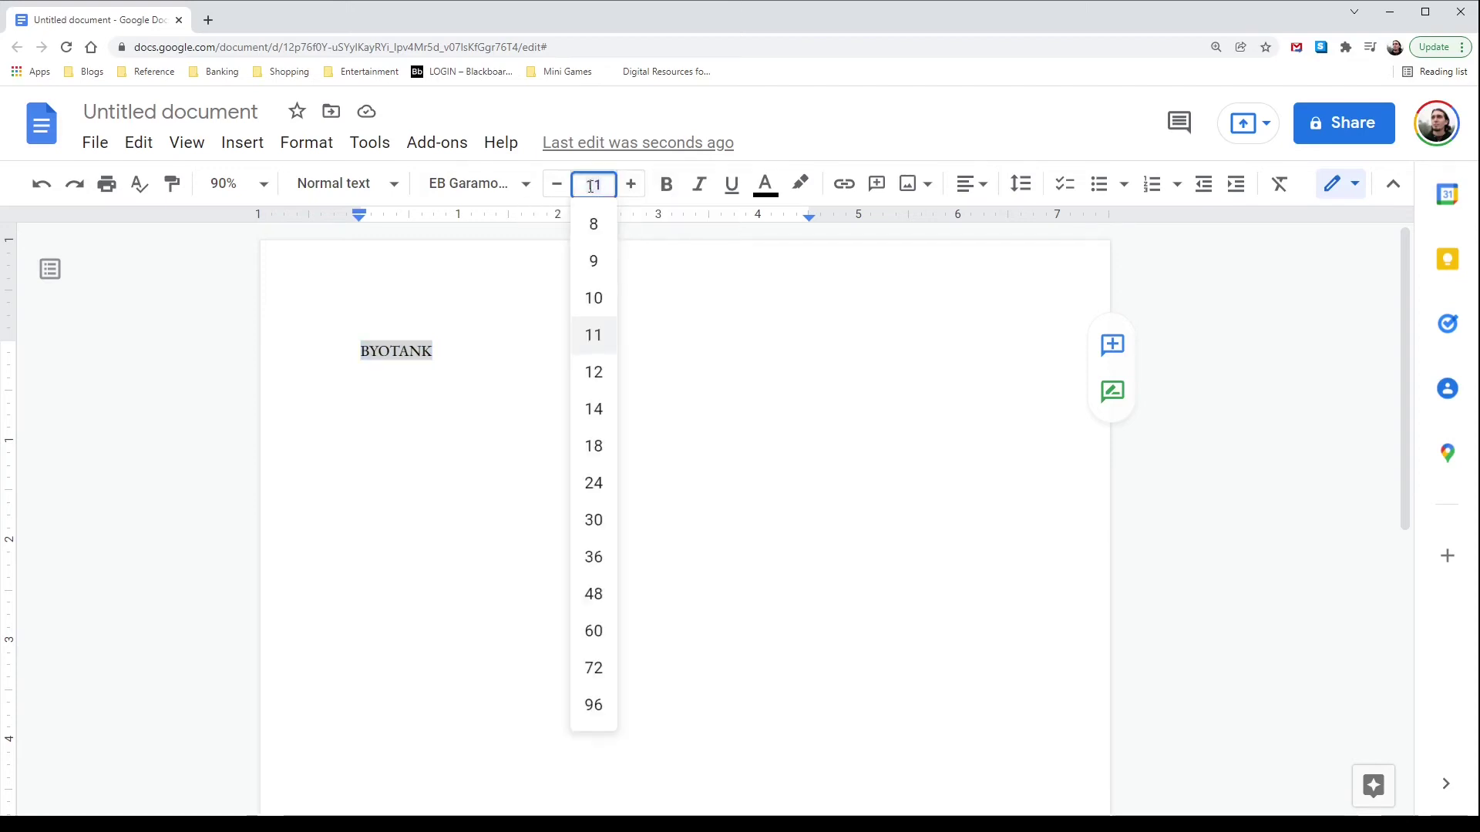
click(594, 597)
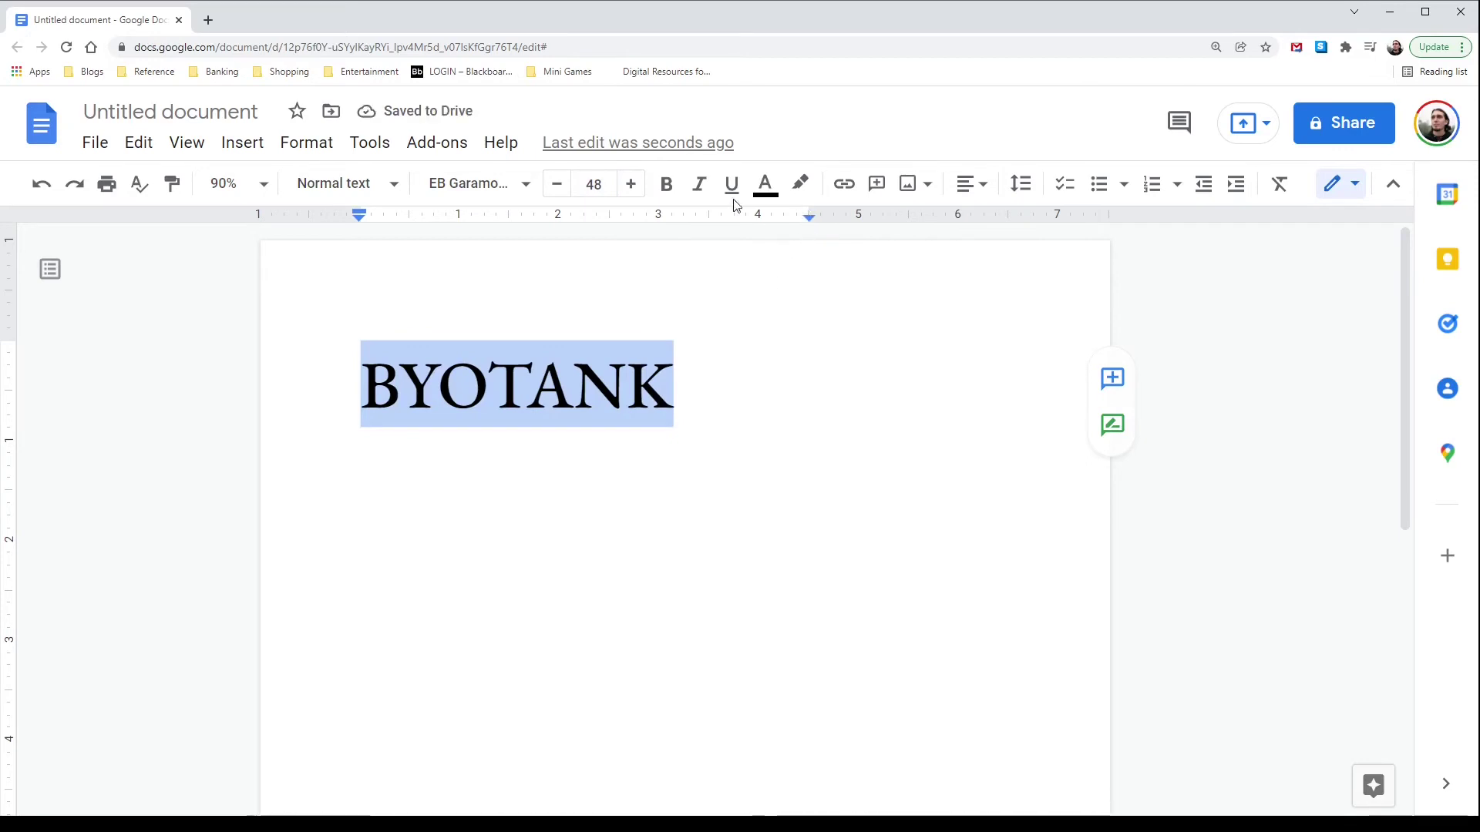
click(593, 185)
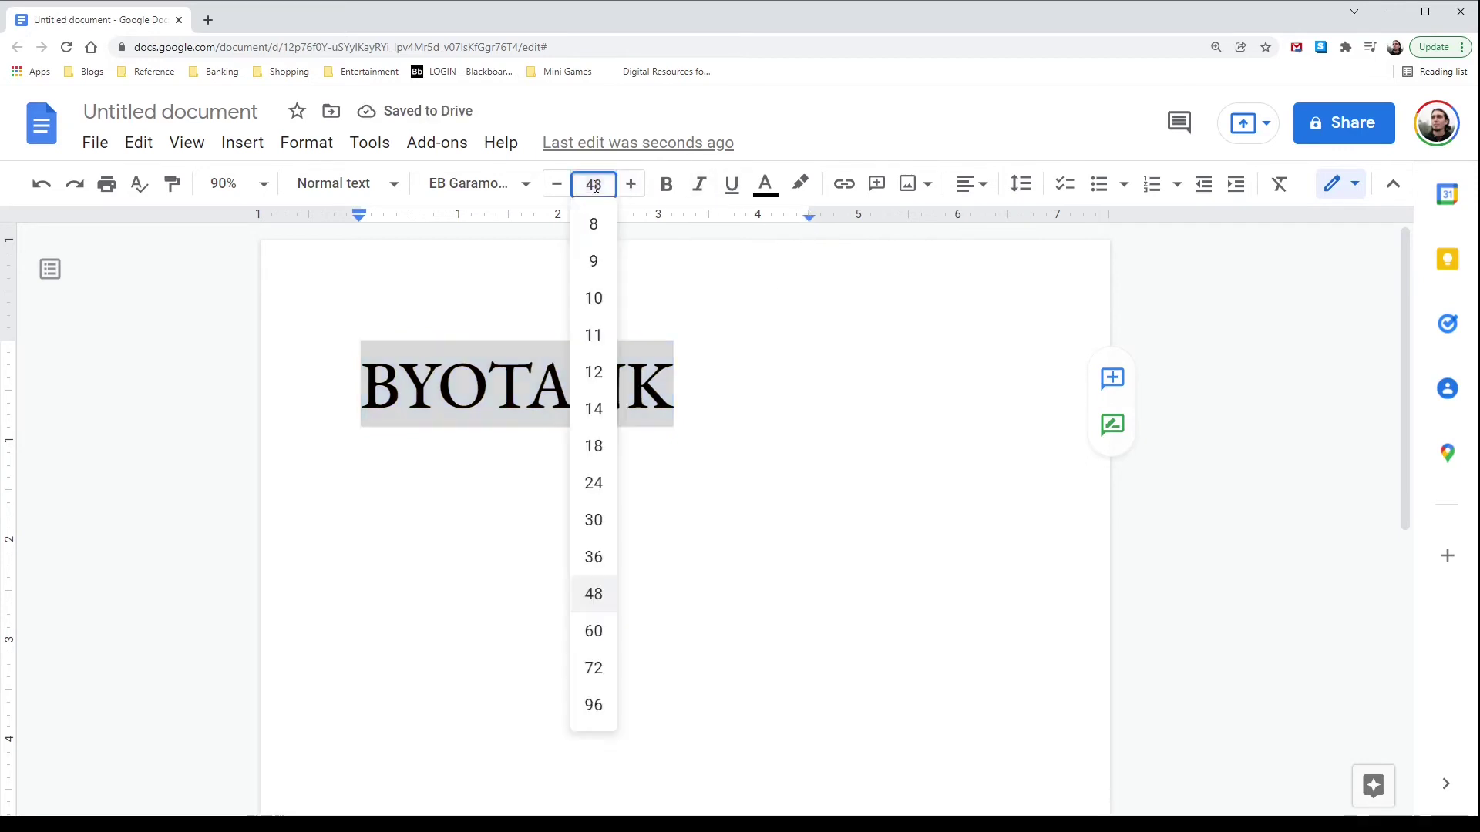
click(598, 629)
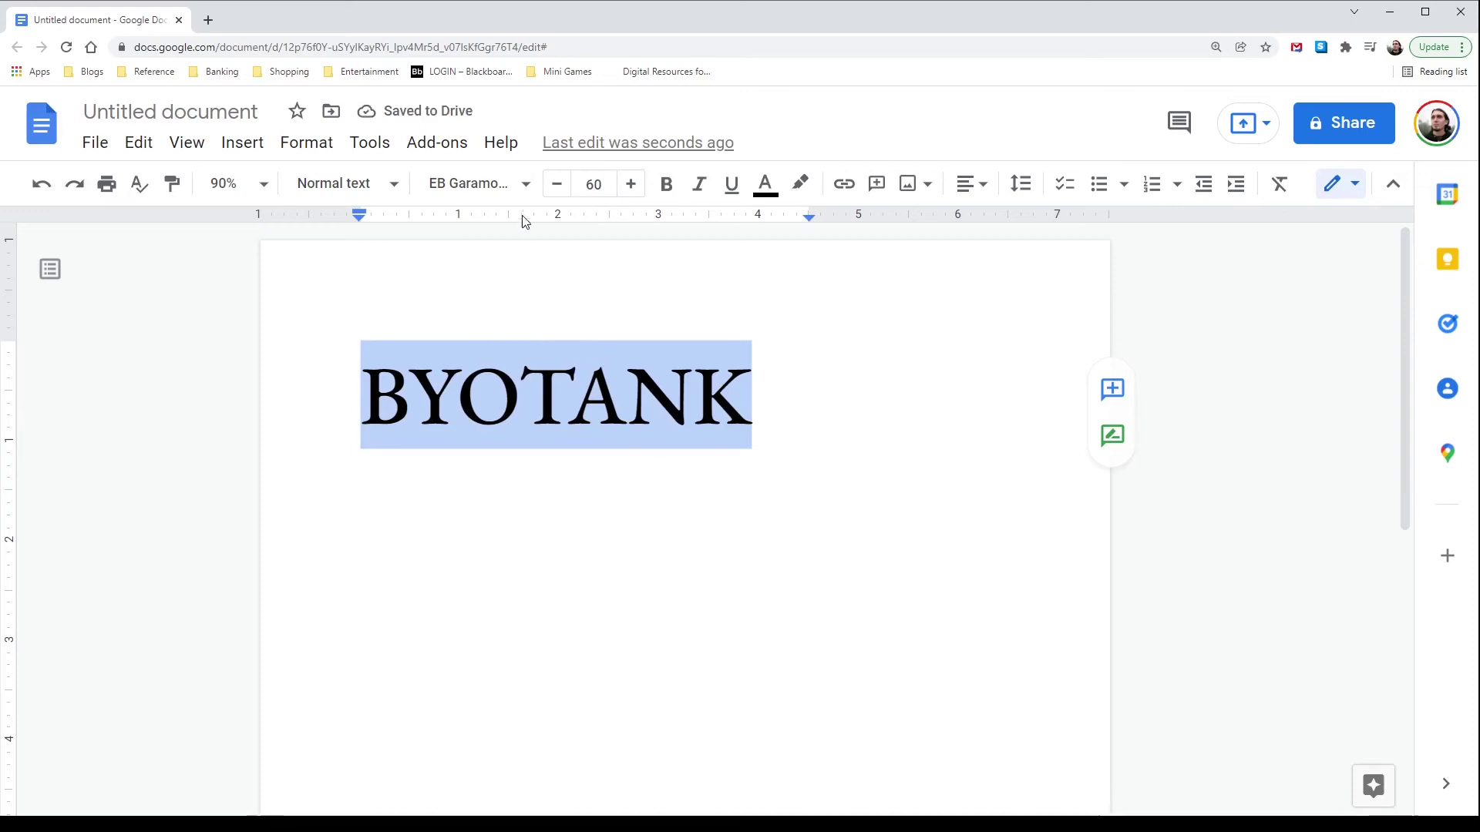
Try Alfa Slab One, Acme and Bangers on BYOTANK, keeping Bangers.
click(513, 193)
click(568, 567)
click(478, 183)
click(509, 516)
click(478, 183)
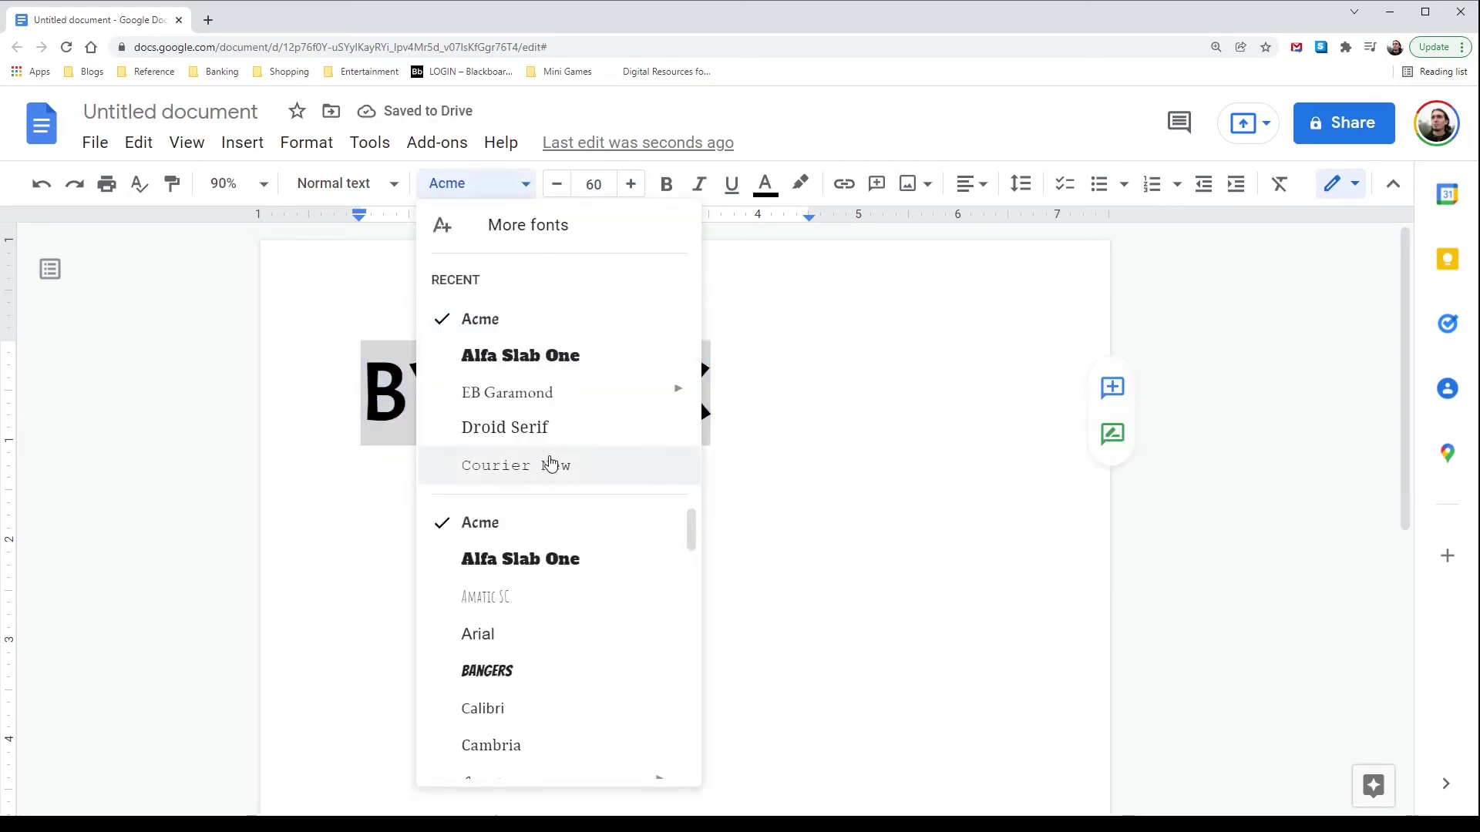
click(493, 670)
click(478, 184)
click(406, 469)
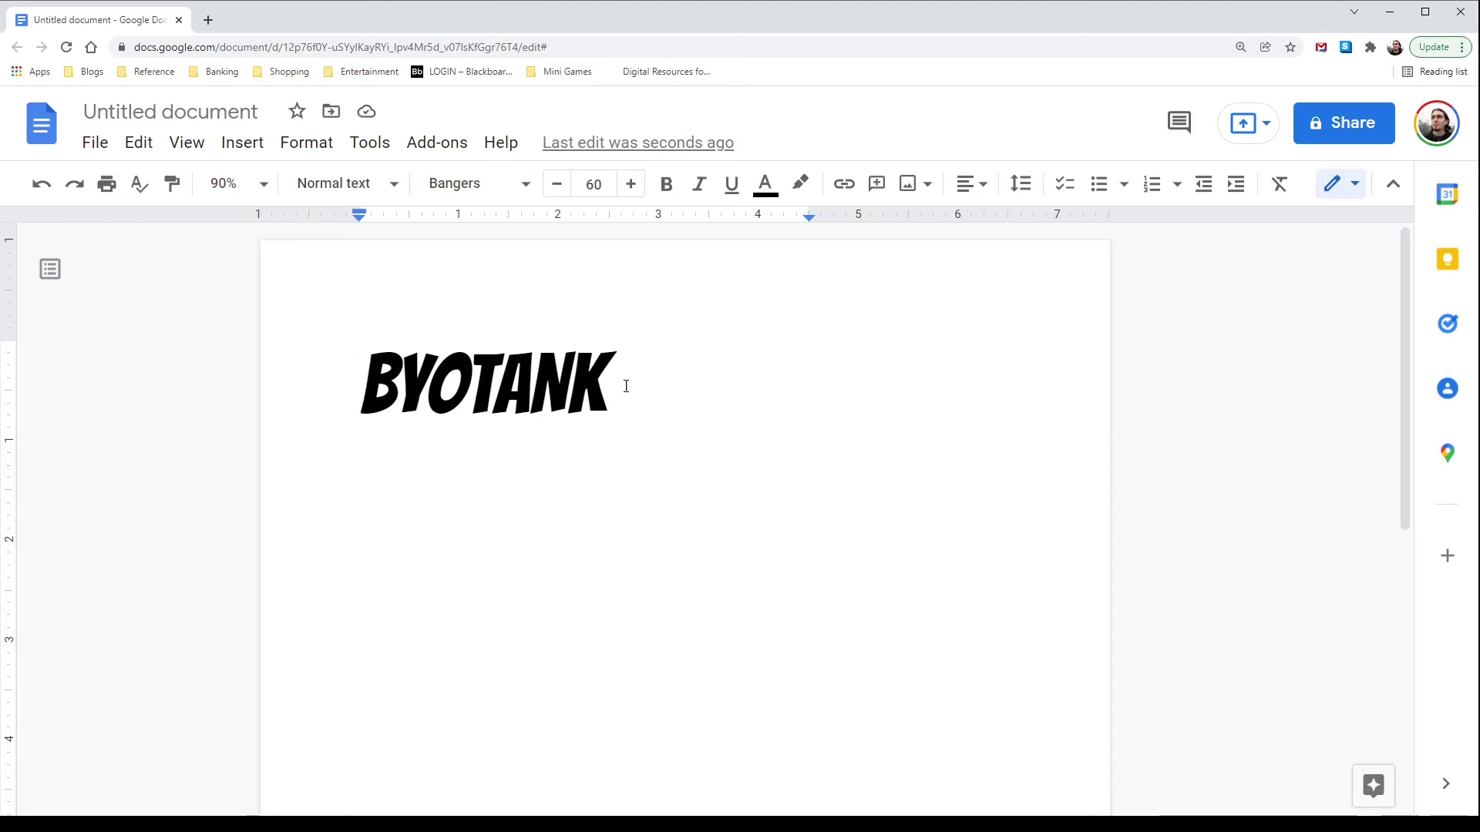
Set the letters TANK in Amatic SC.
drag(626, 386, 471, 400)
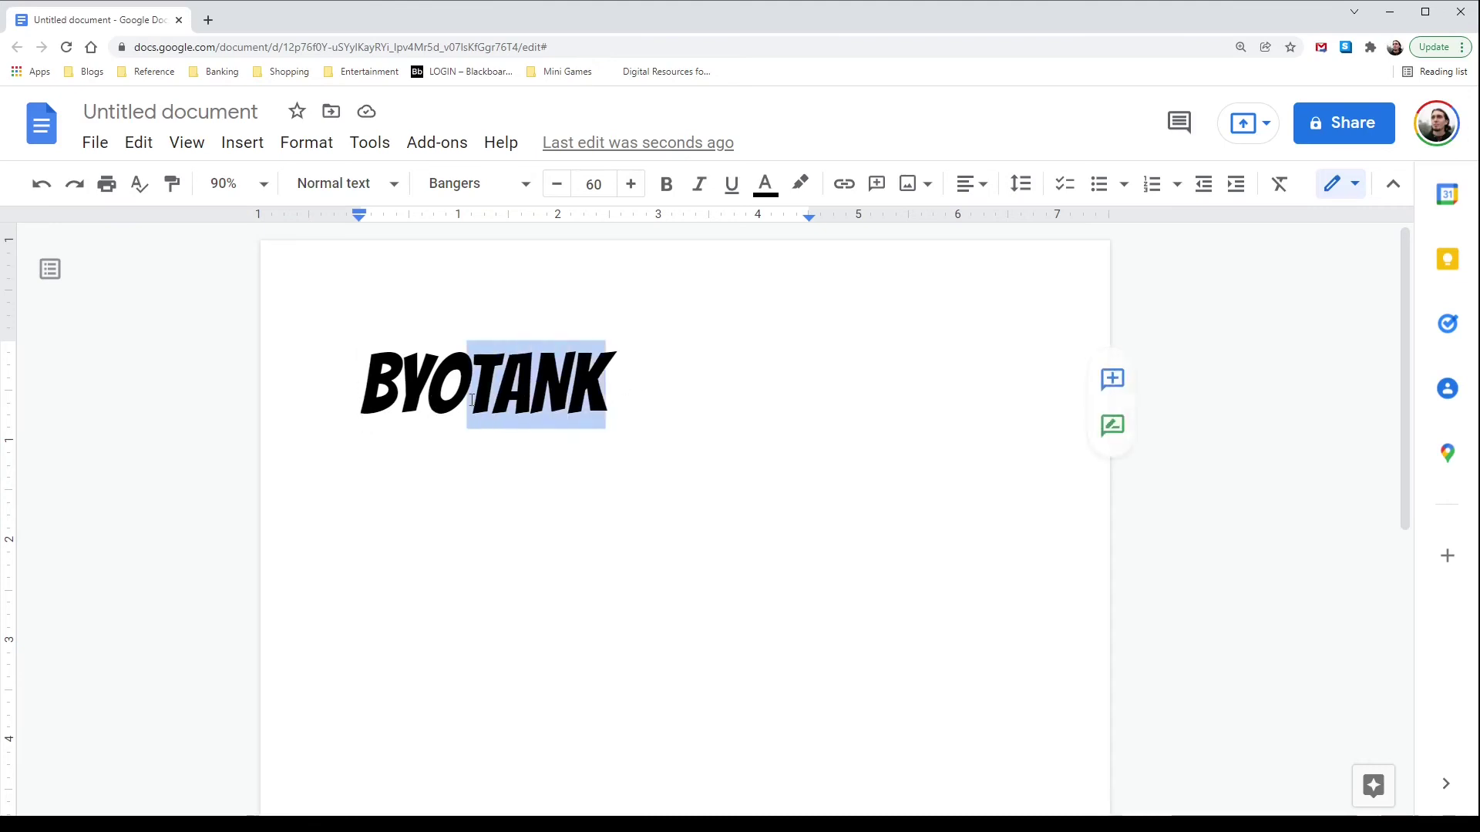
click(526, 185)
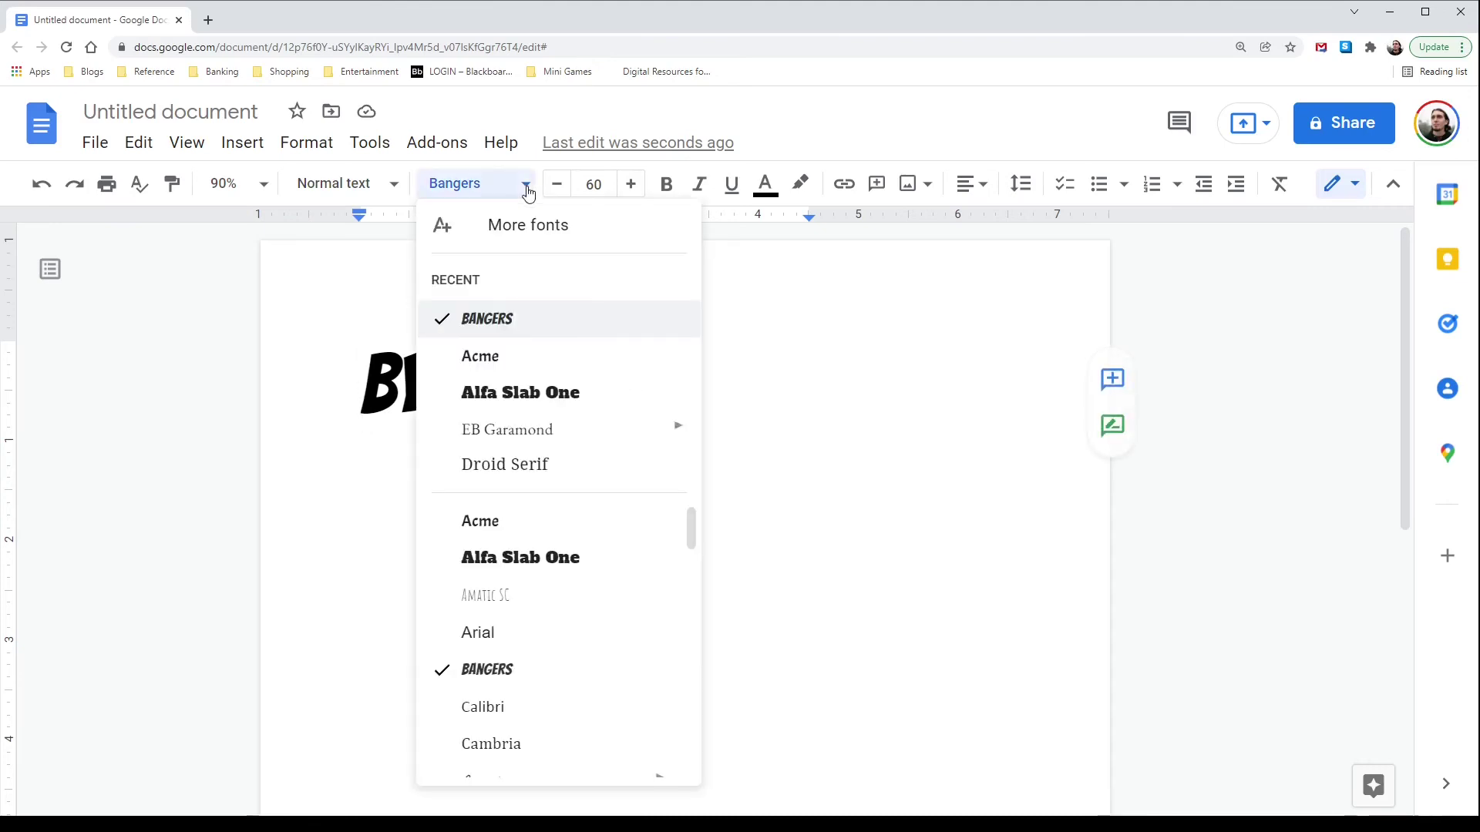
click(523, 604)
click(626, 392)
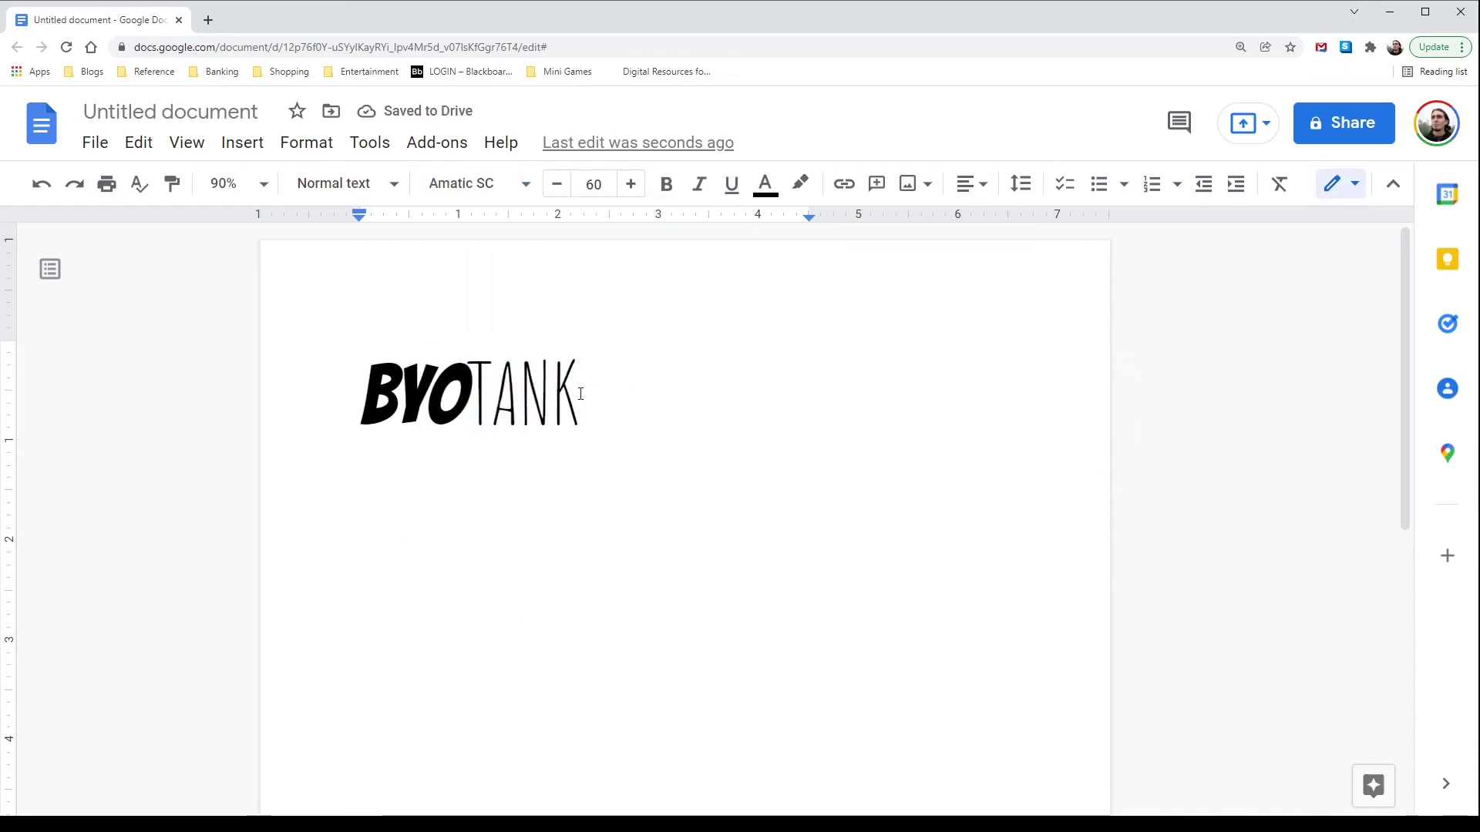
Move TANK onto its own line and, after trying Consolas and Courier New, set it in Impact.
click(481, 401)
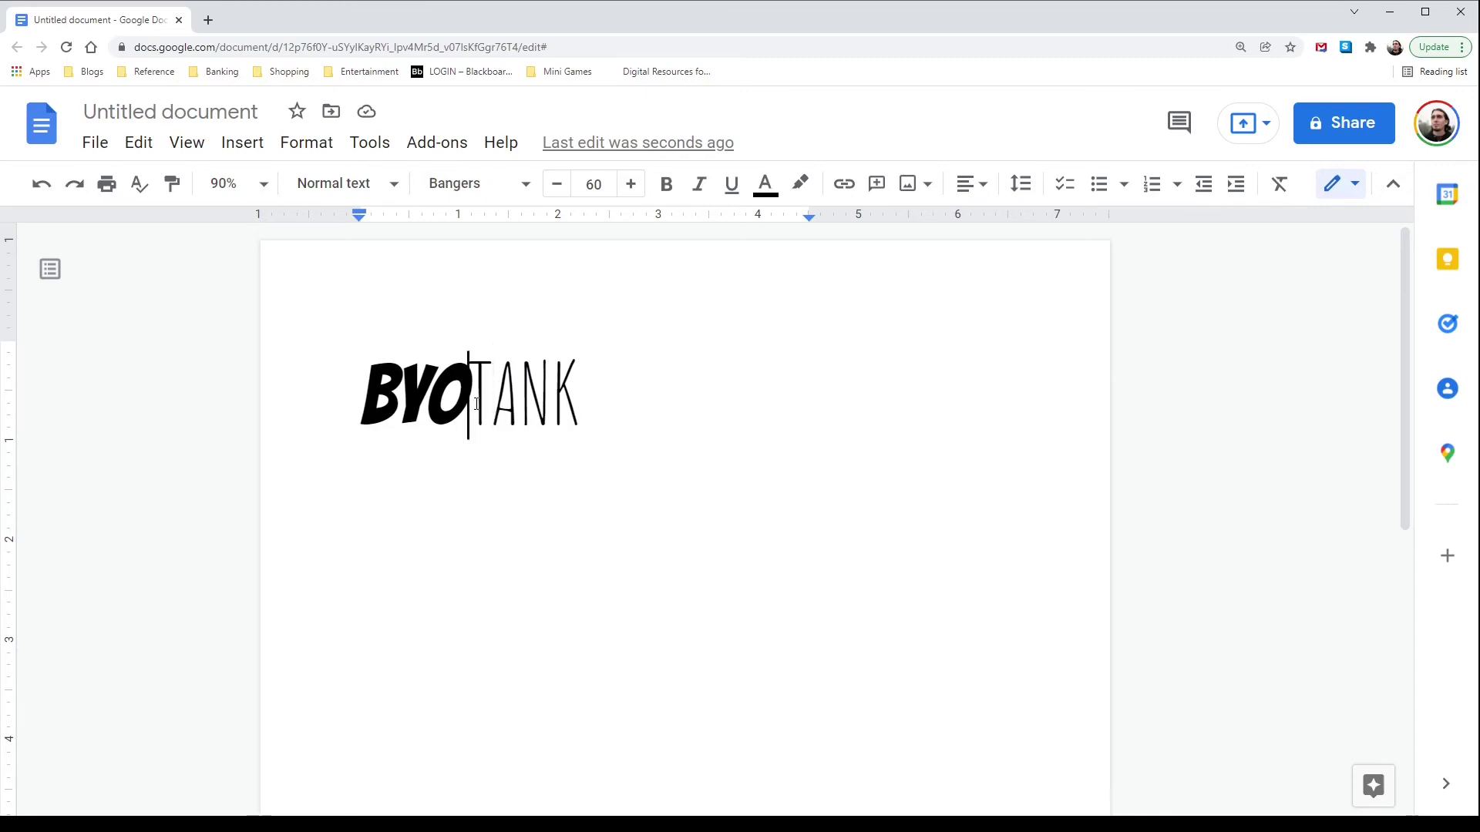
key(Return)
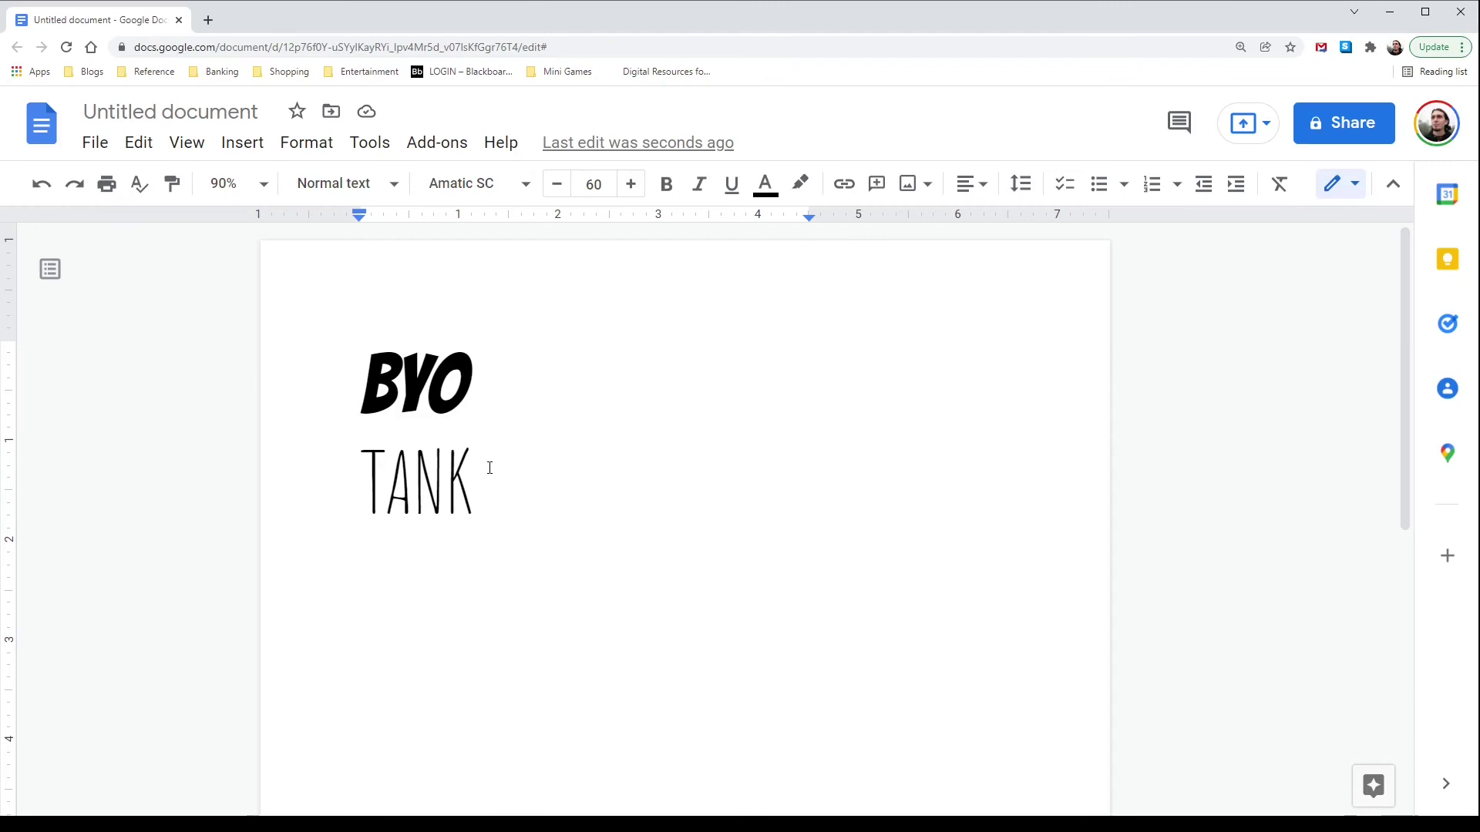
drag(481, 470, 359, 470)
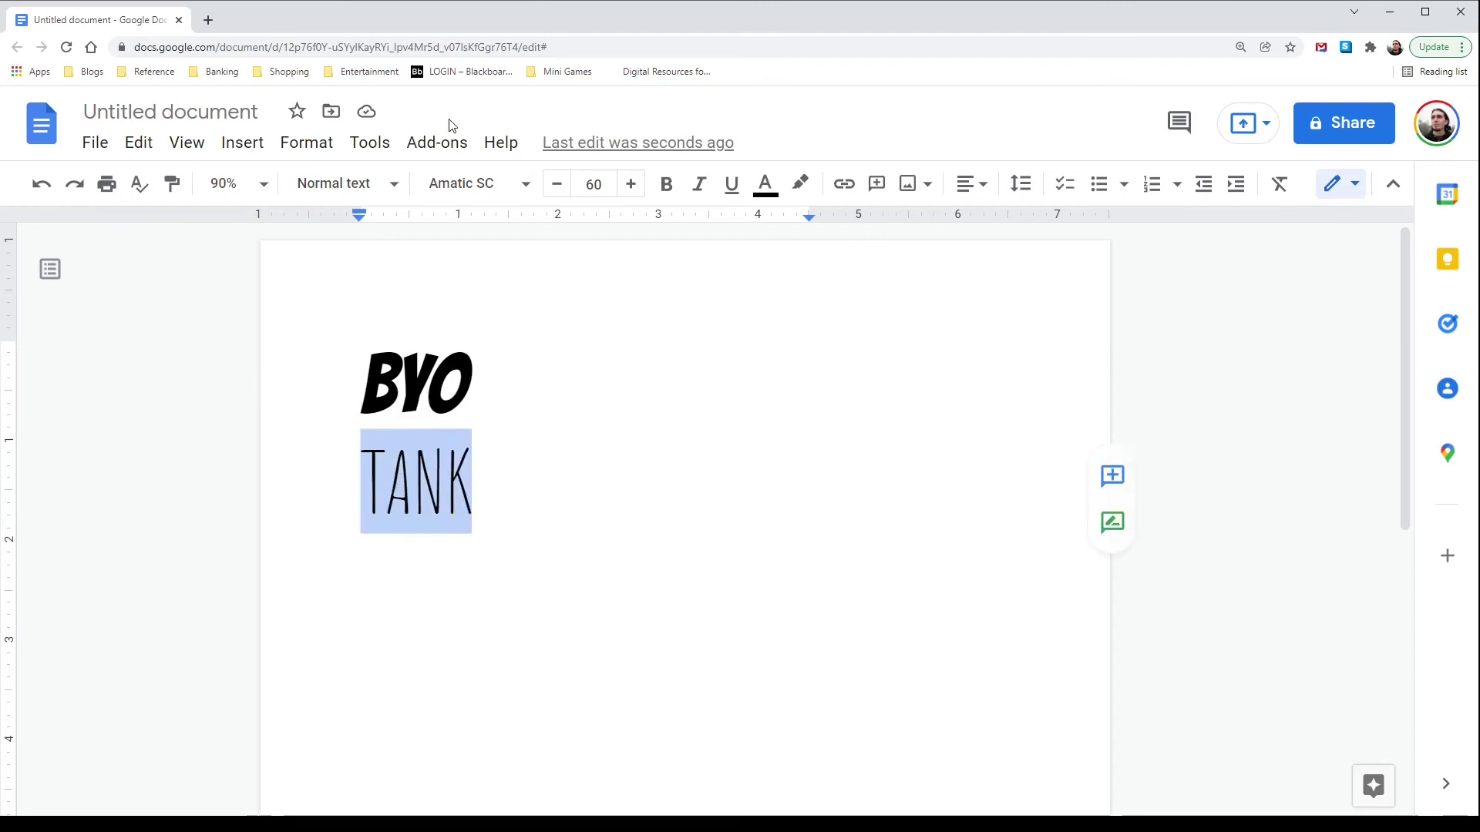
click(478, 183)
scroll(555, 540, down, 5)
click(545, 486)
click(478, 184)
click(555, 662)
click(478, 183)
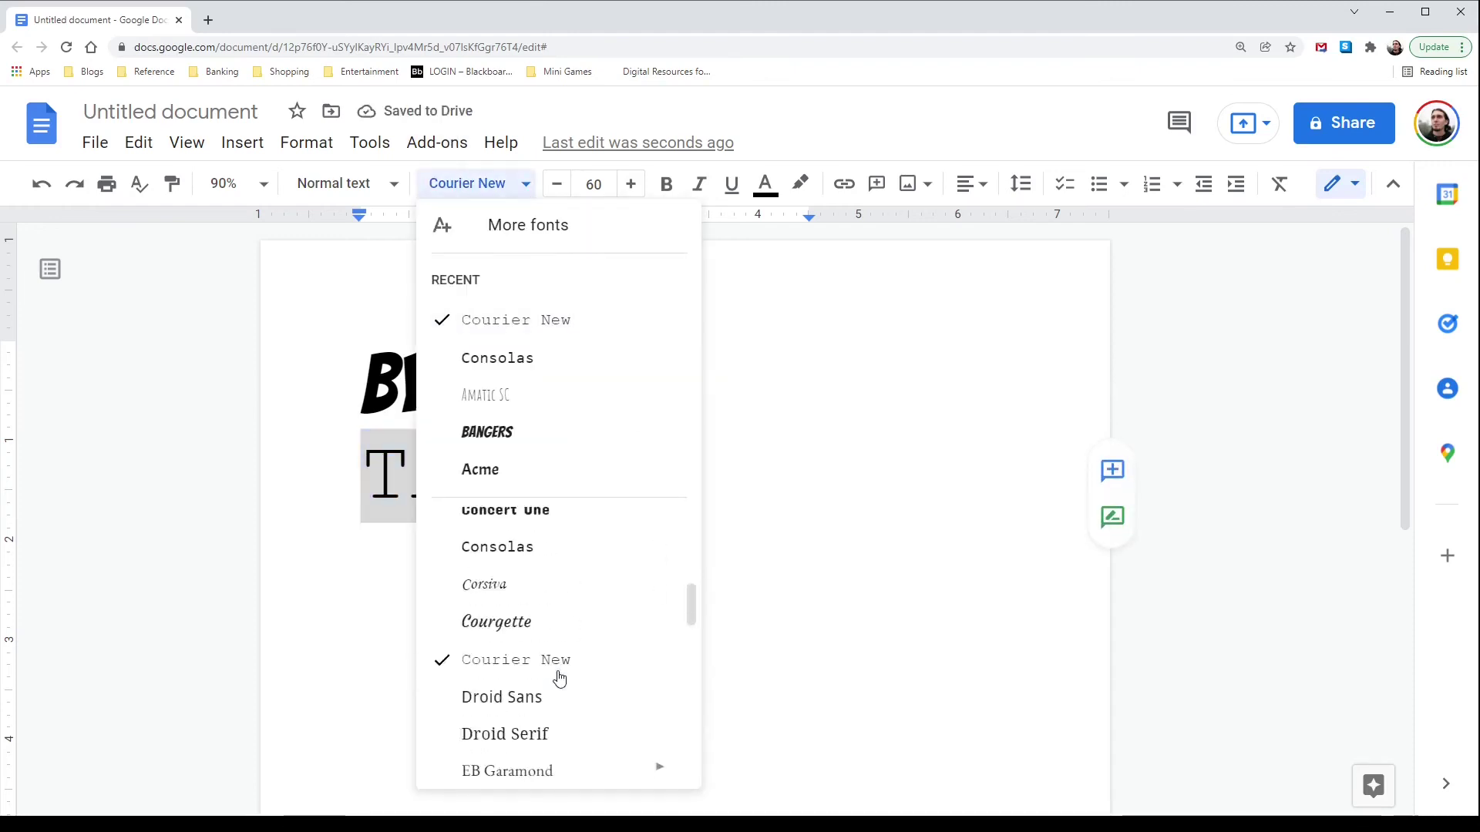
scroll(560, 679, down, 5)
click(501, 663)
Set BYO in Amatic SC, then try Corsiva and Pacifico on it.
drag(482, 385, 361, 386)
click(478, 184)
click(485, 434)
click(478, 184)
scroll(575, 663, down, 4)
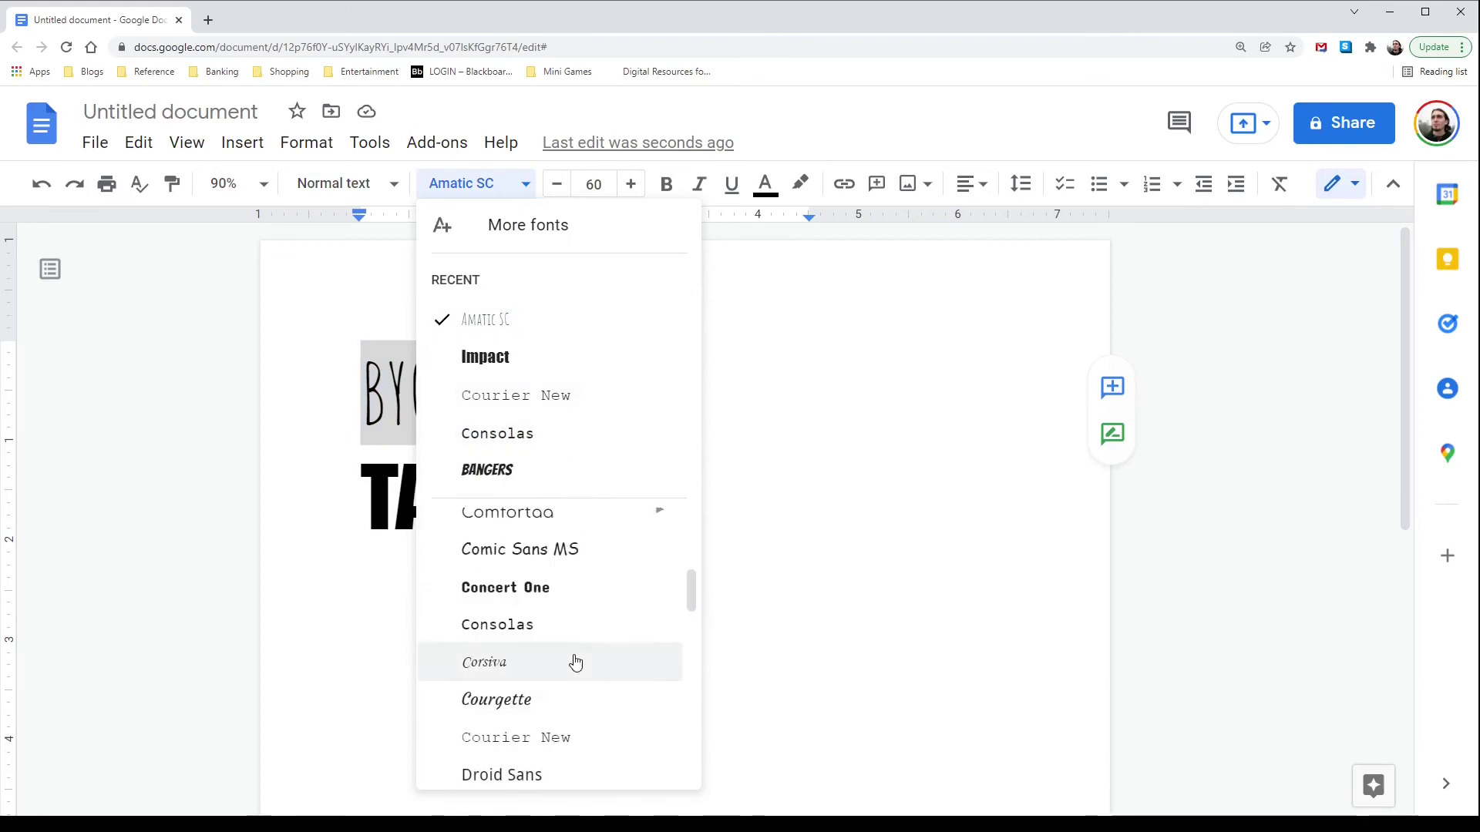
click(575, 663)
click(478, 184)
scroll(512, 743, down, 8)
click(571, 525)
Try Courgette and Satisfy on BYO, revert it to Amatic SC, then delete BYO.
click(478, 183)
scroll(594, 720, down, 10)
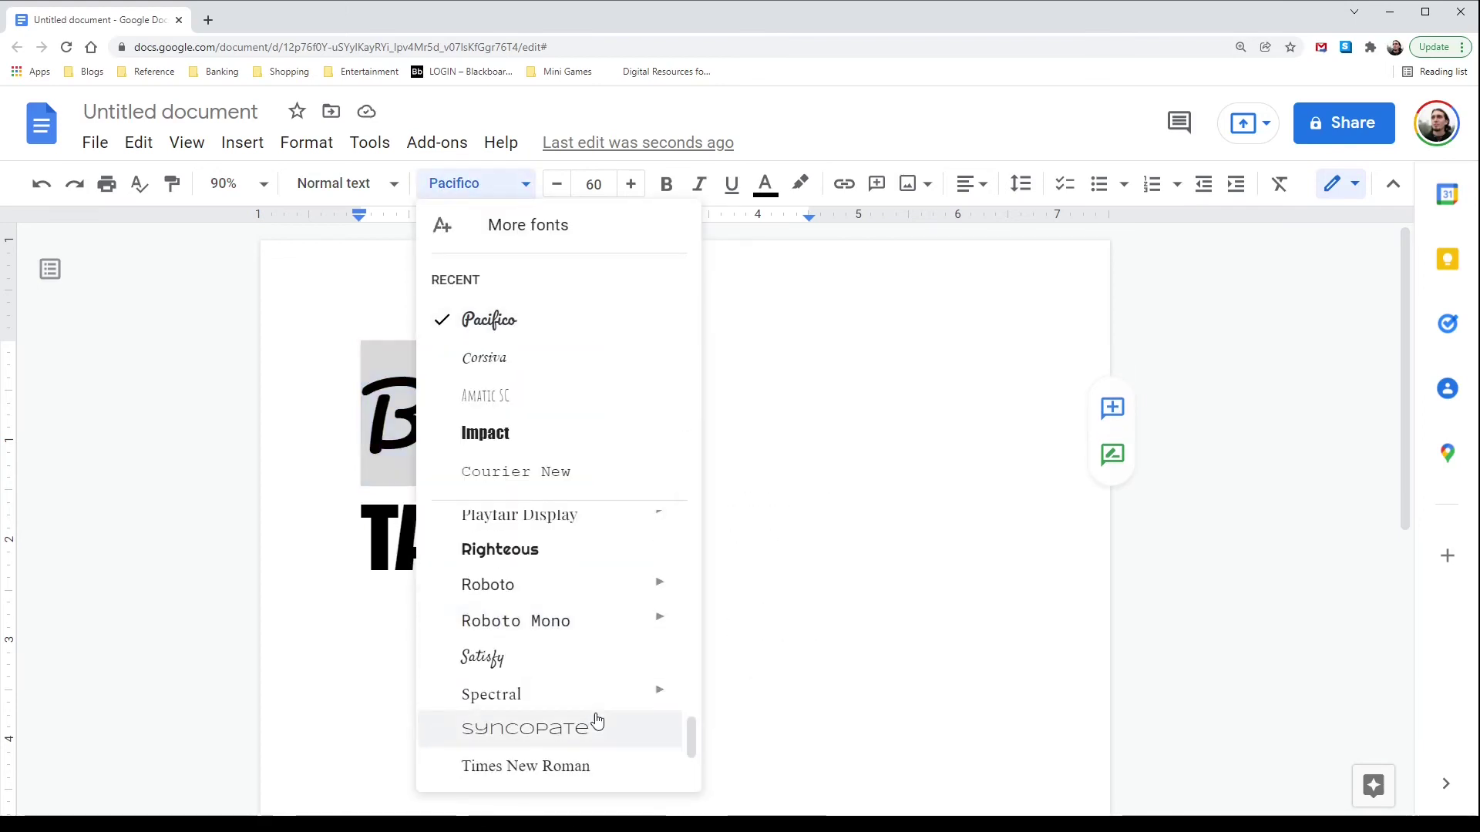
scroll(596, 709, down, 2)
scroll(594, 694, up, 15)
click(589, 677)
click(478, 183)
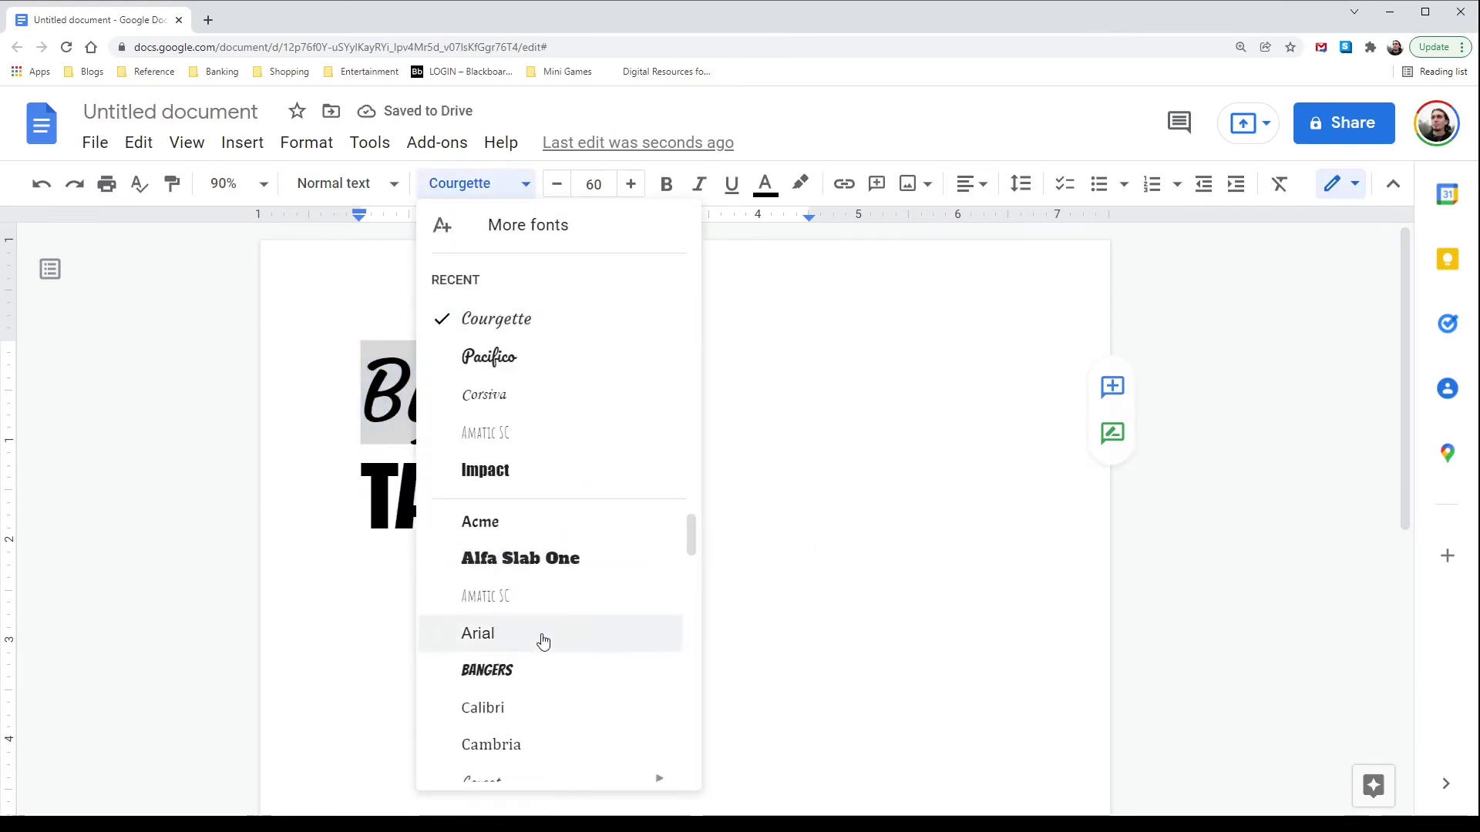
scroll(544, 642, down, 12)
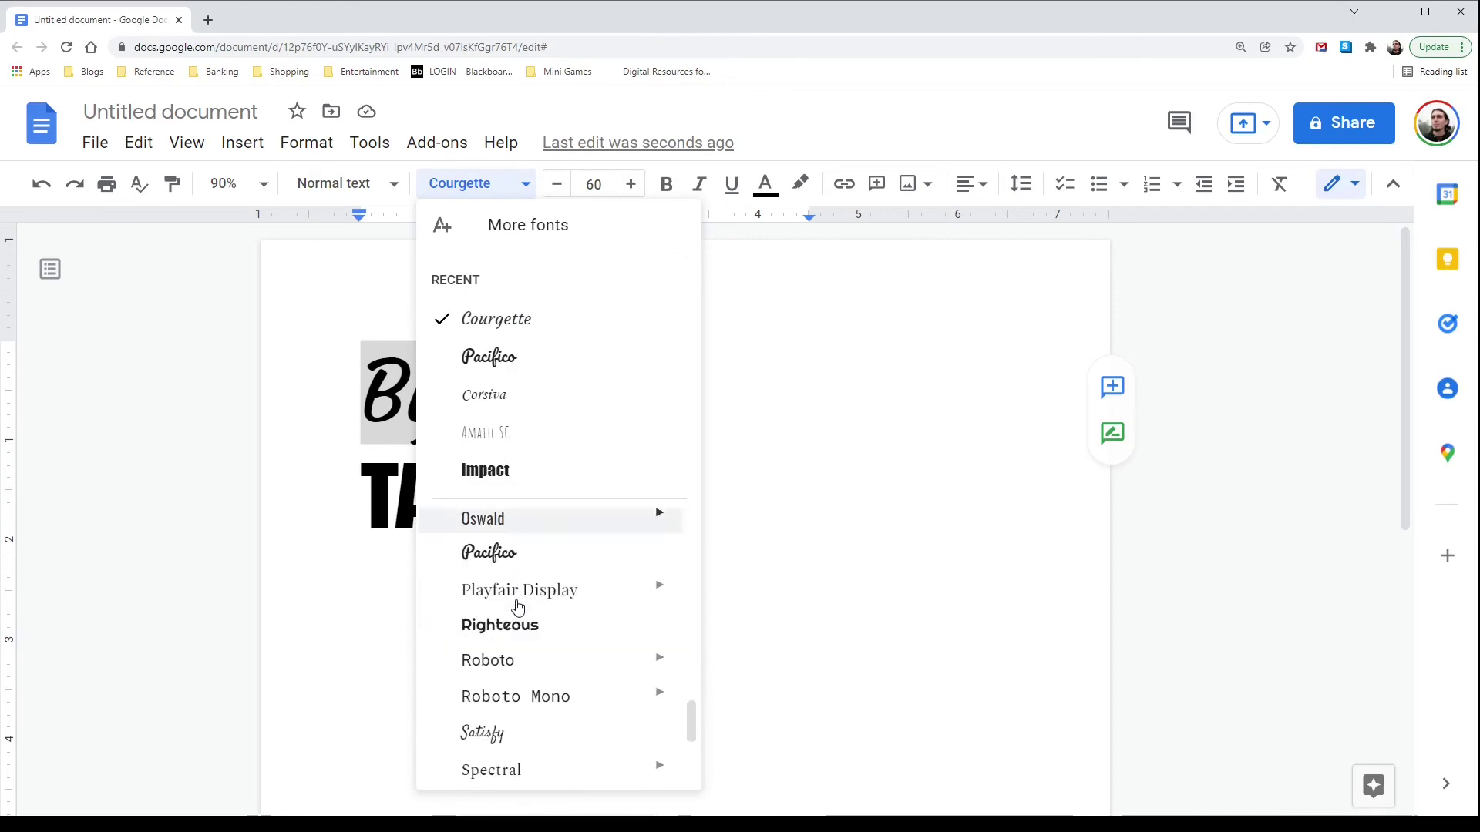
click(483, 733)
click(478, 184)
click(486, 470)
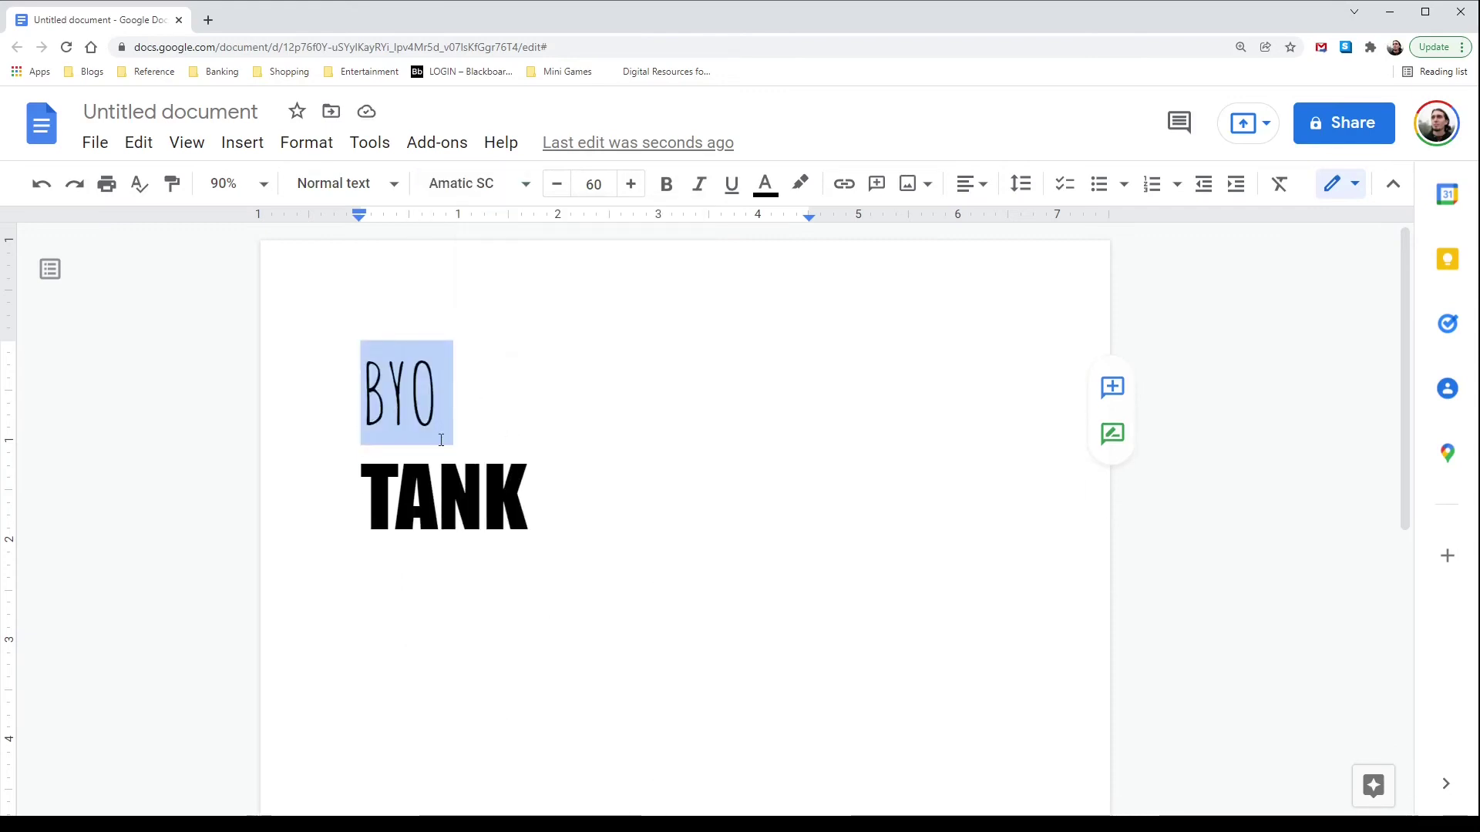
drag(455, 410, 317, 414)
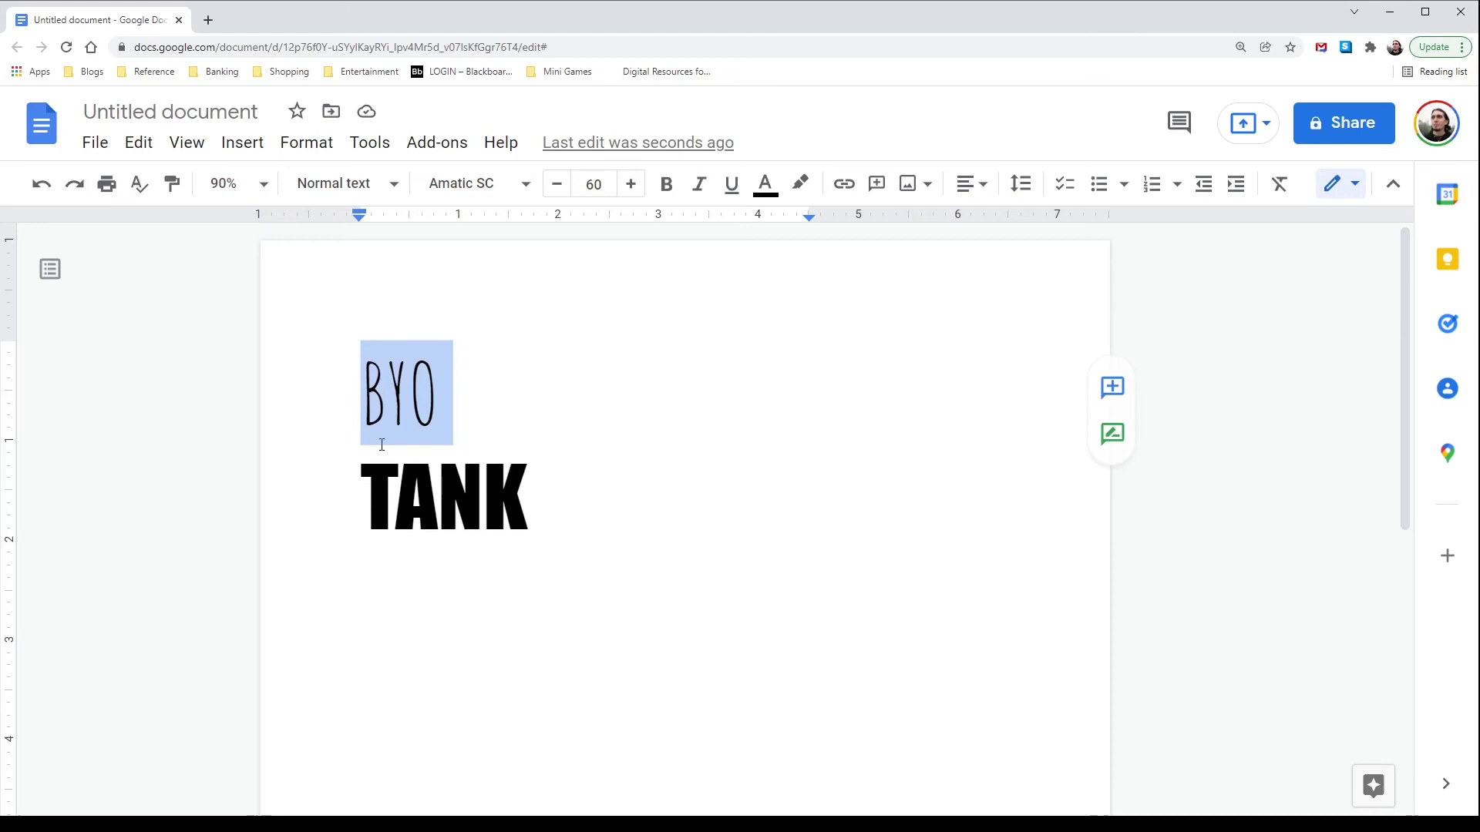
key(BackSpace)
Pull TANK up to the first line and enlarge it to 150, then 160 pt.
key(Down)
key(BackSpace)
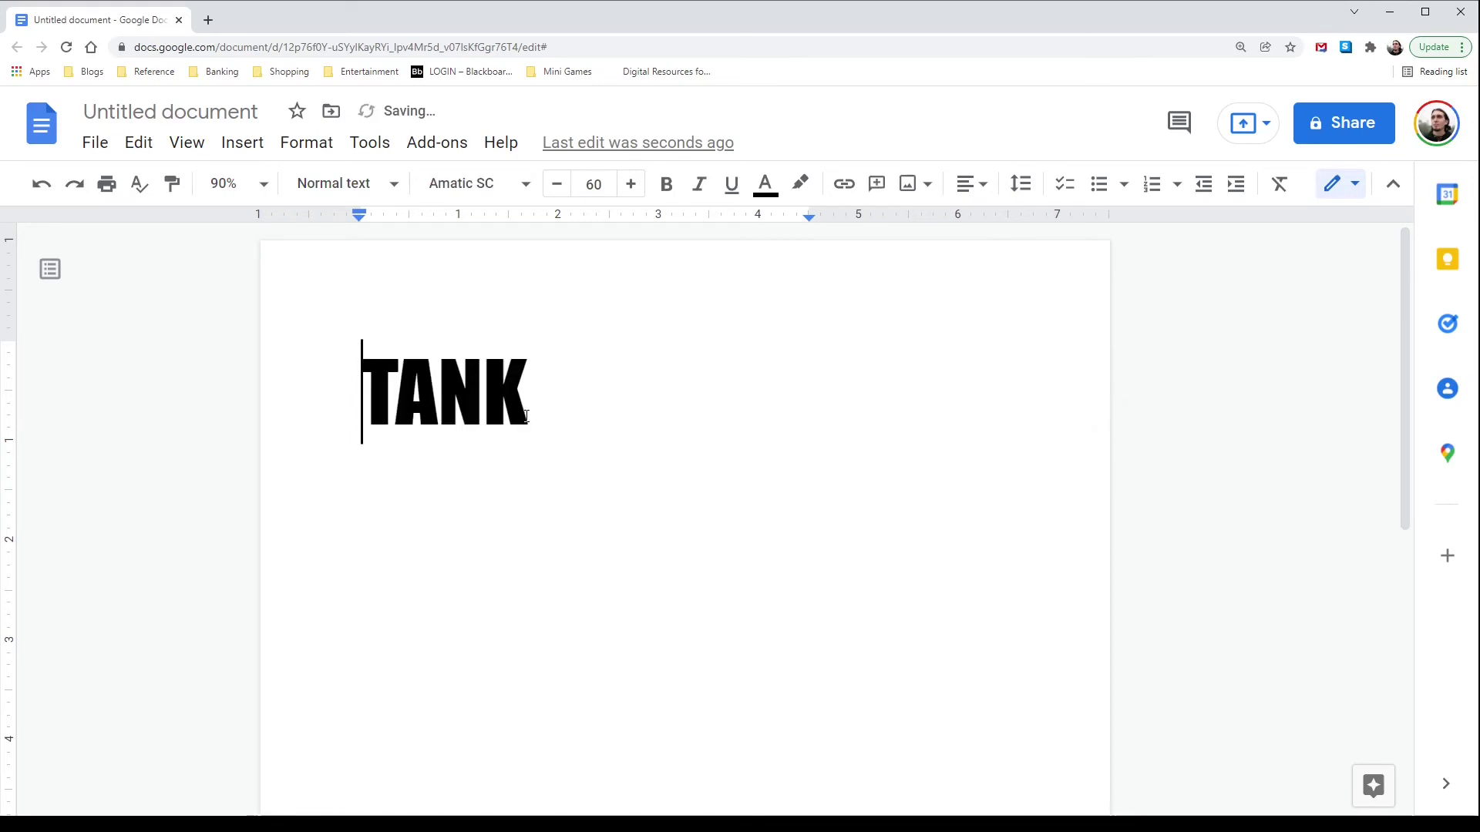
drag(525, 416, 346, 396)
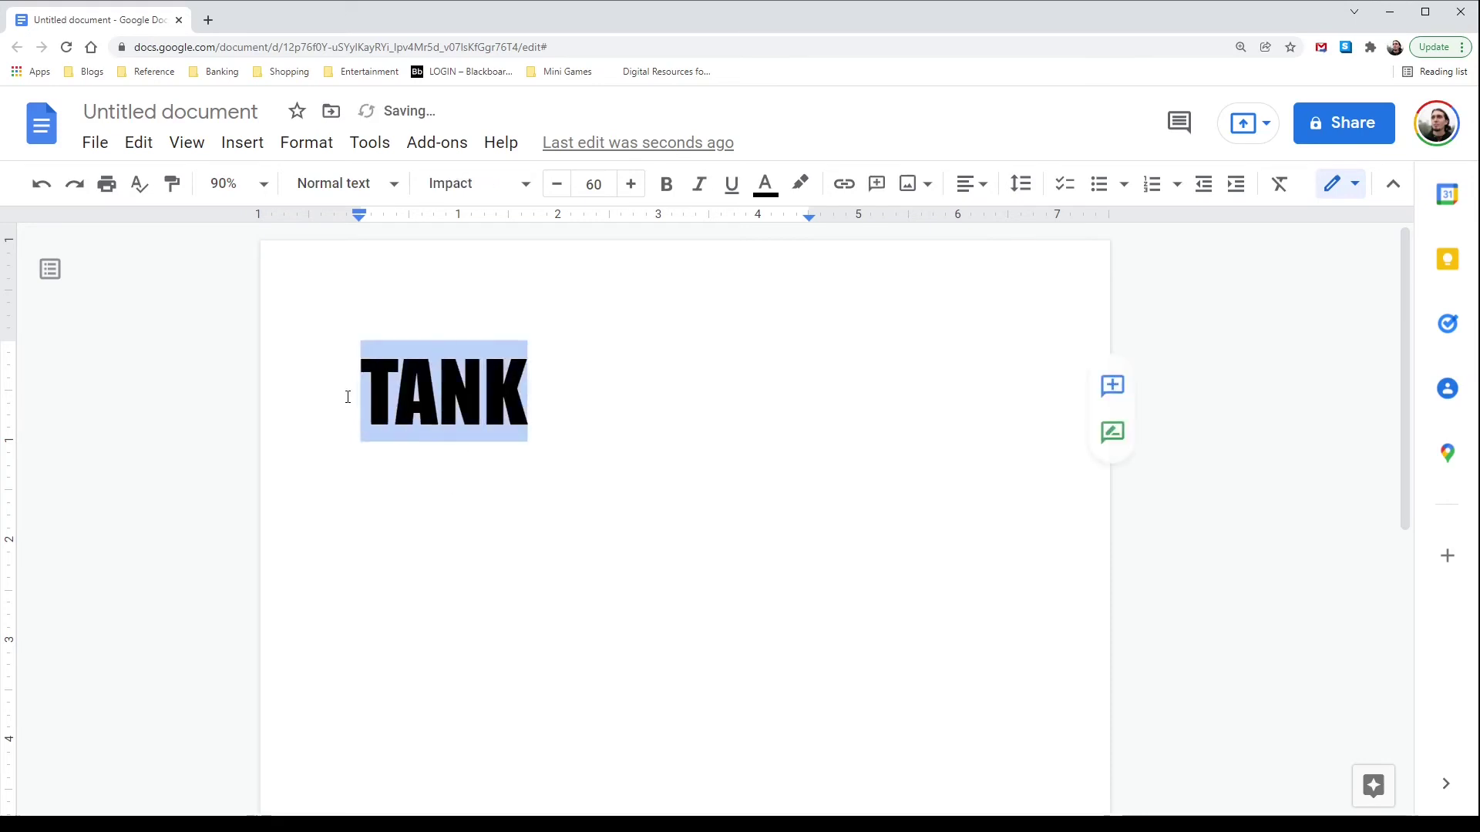
click(638, 193)
click(594, 183)
click(594, 705)
click(597, 185)
text(1)
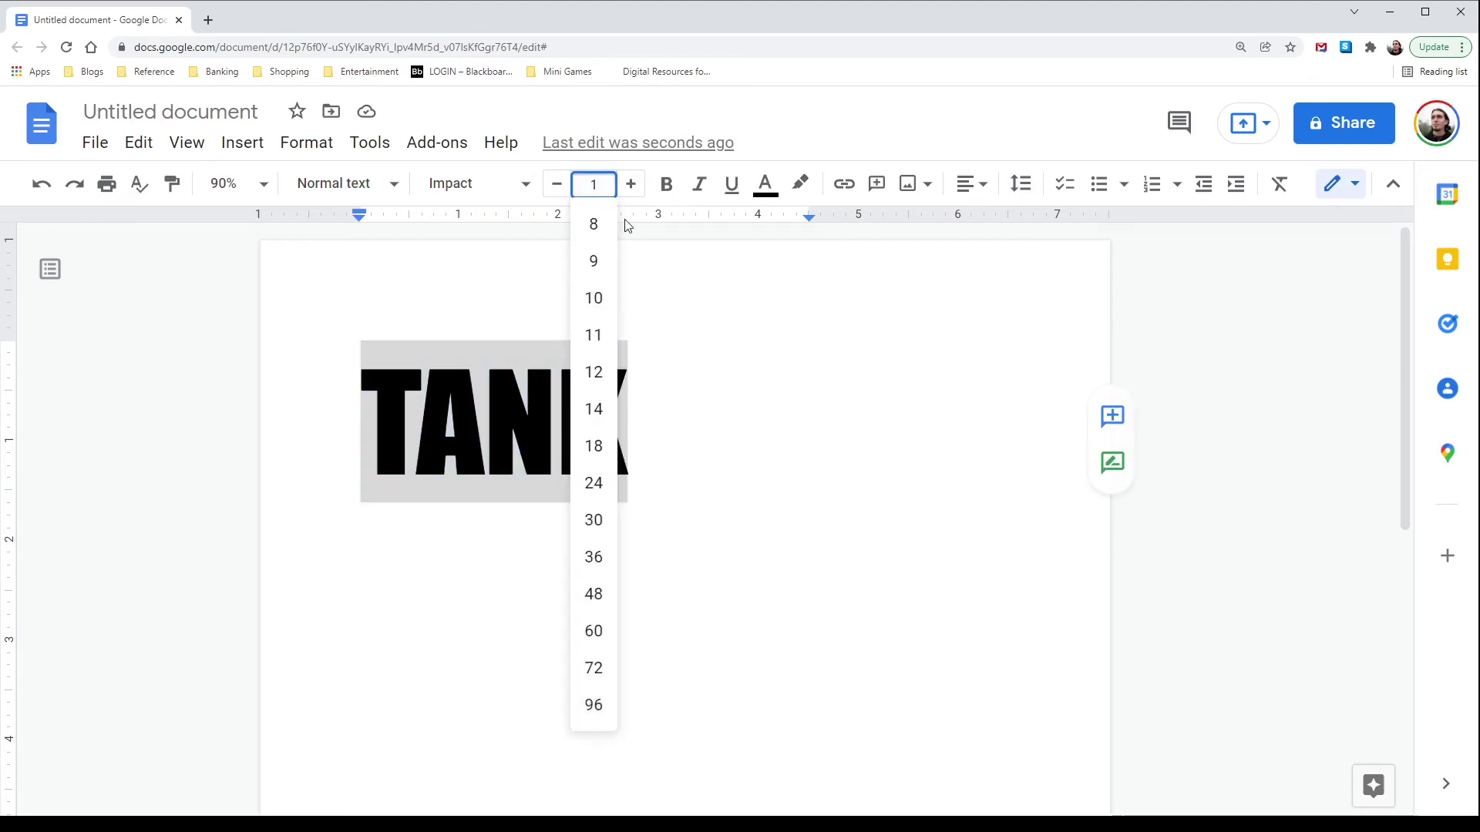
text(50)
key(Return)
click(593, 183)
text(160)
key(Return)
click(621, 236)
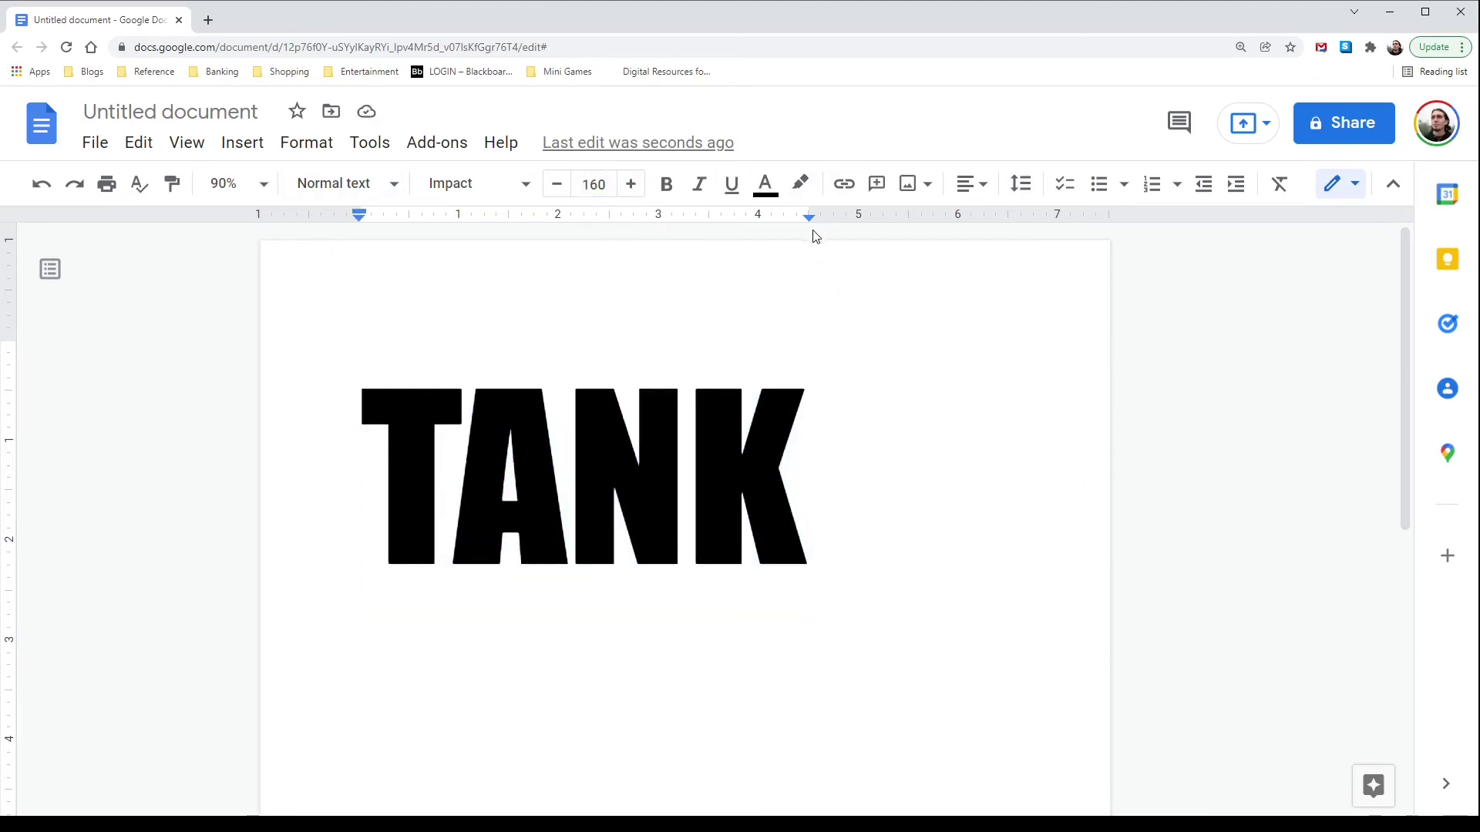
Change the text colour of TANK to grey.
double_click(336, 381)
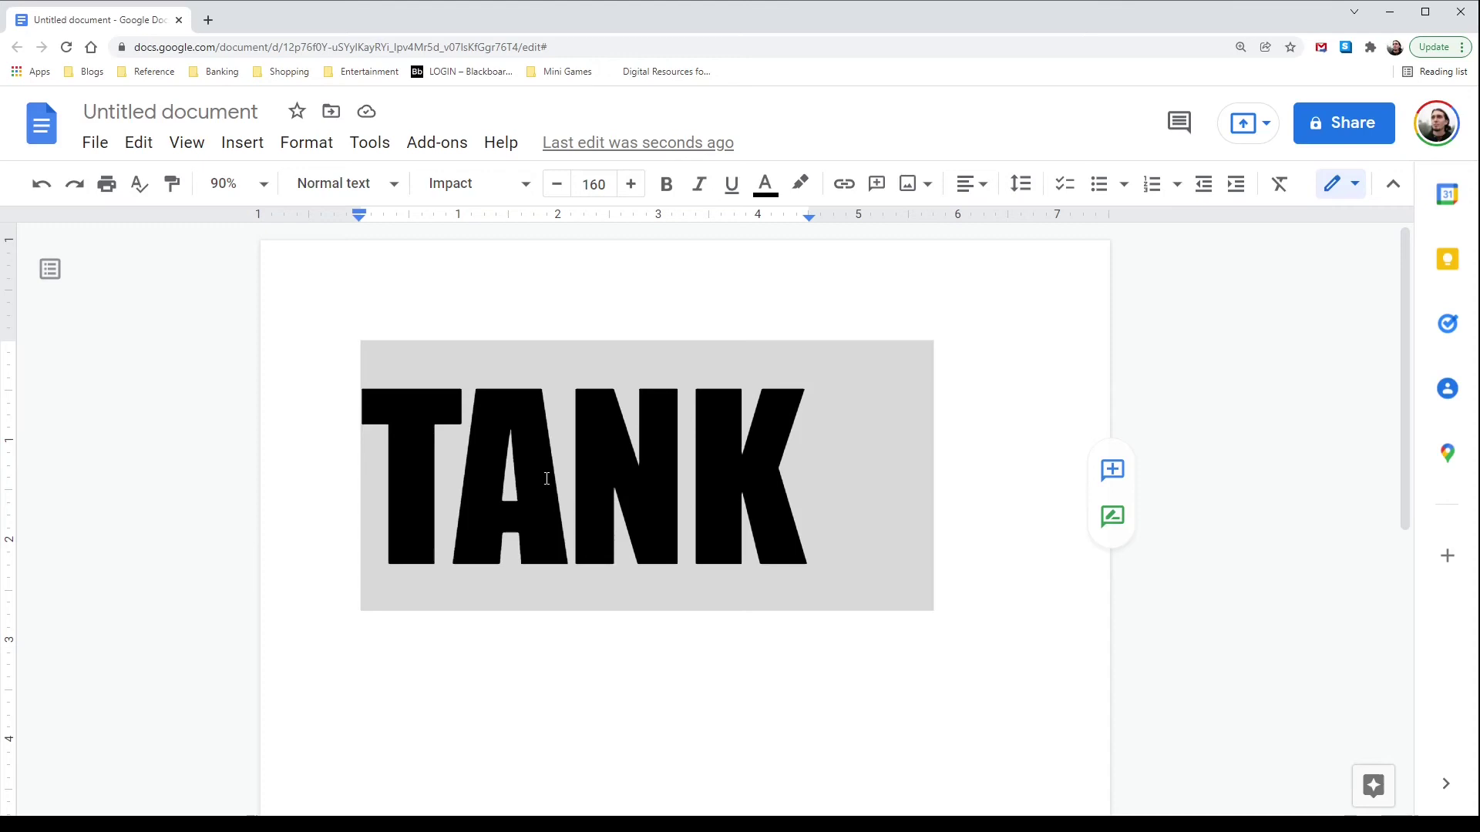
click(761, 187)
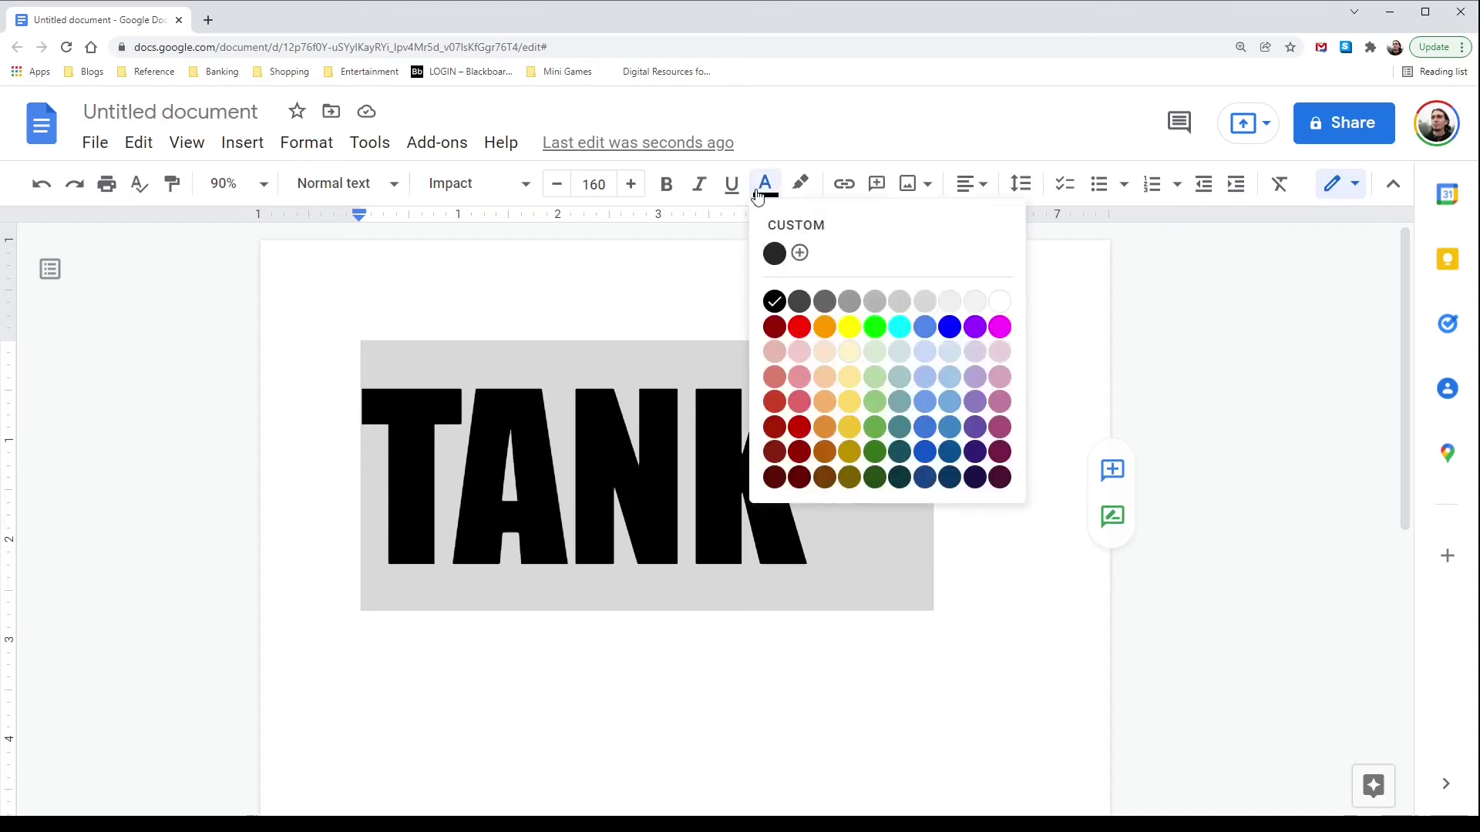
click(849, 302)
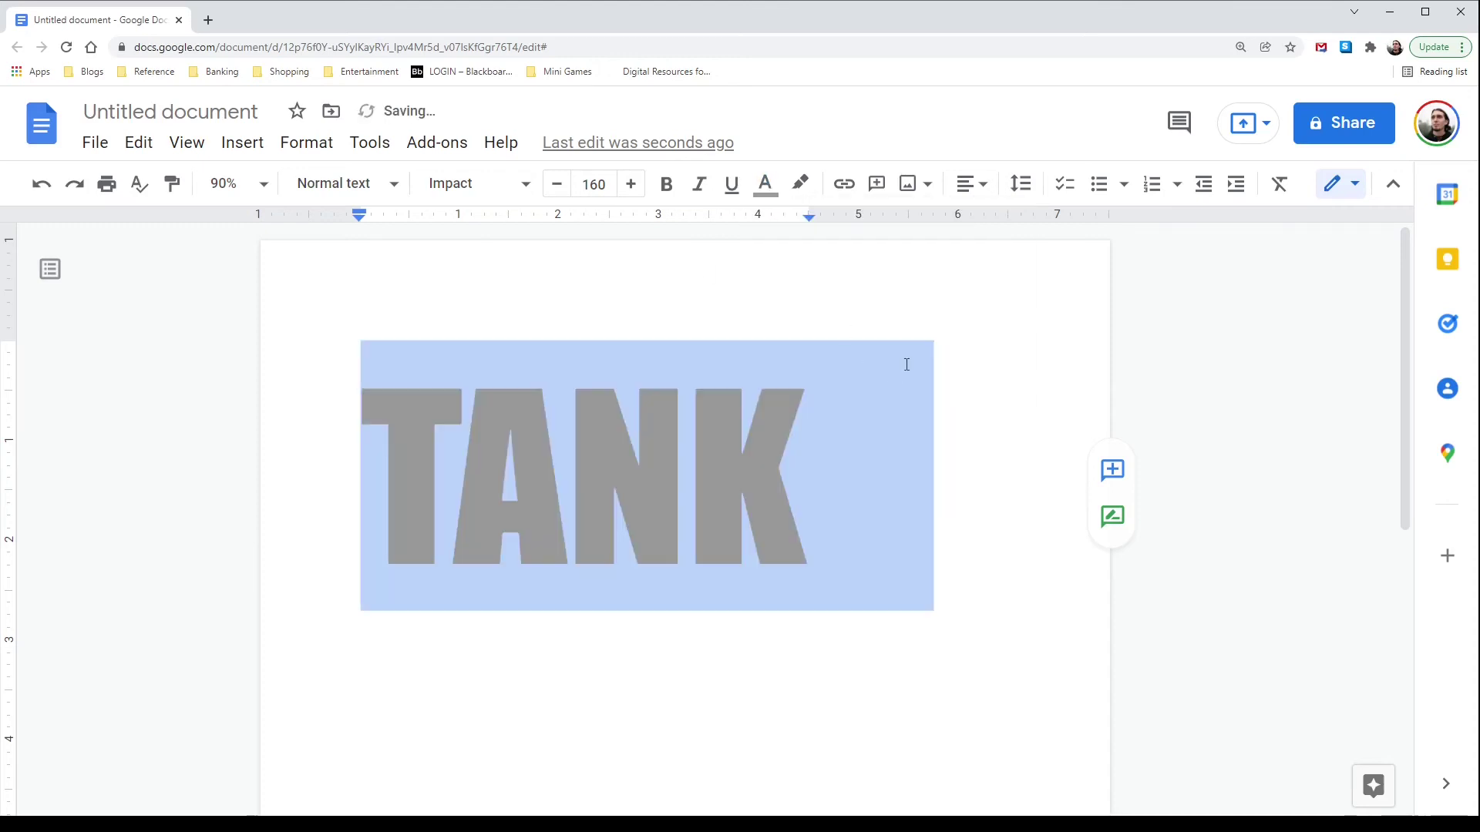
click(962, 343)
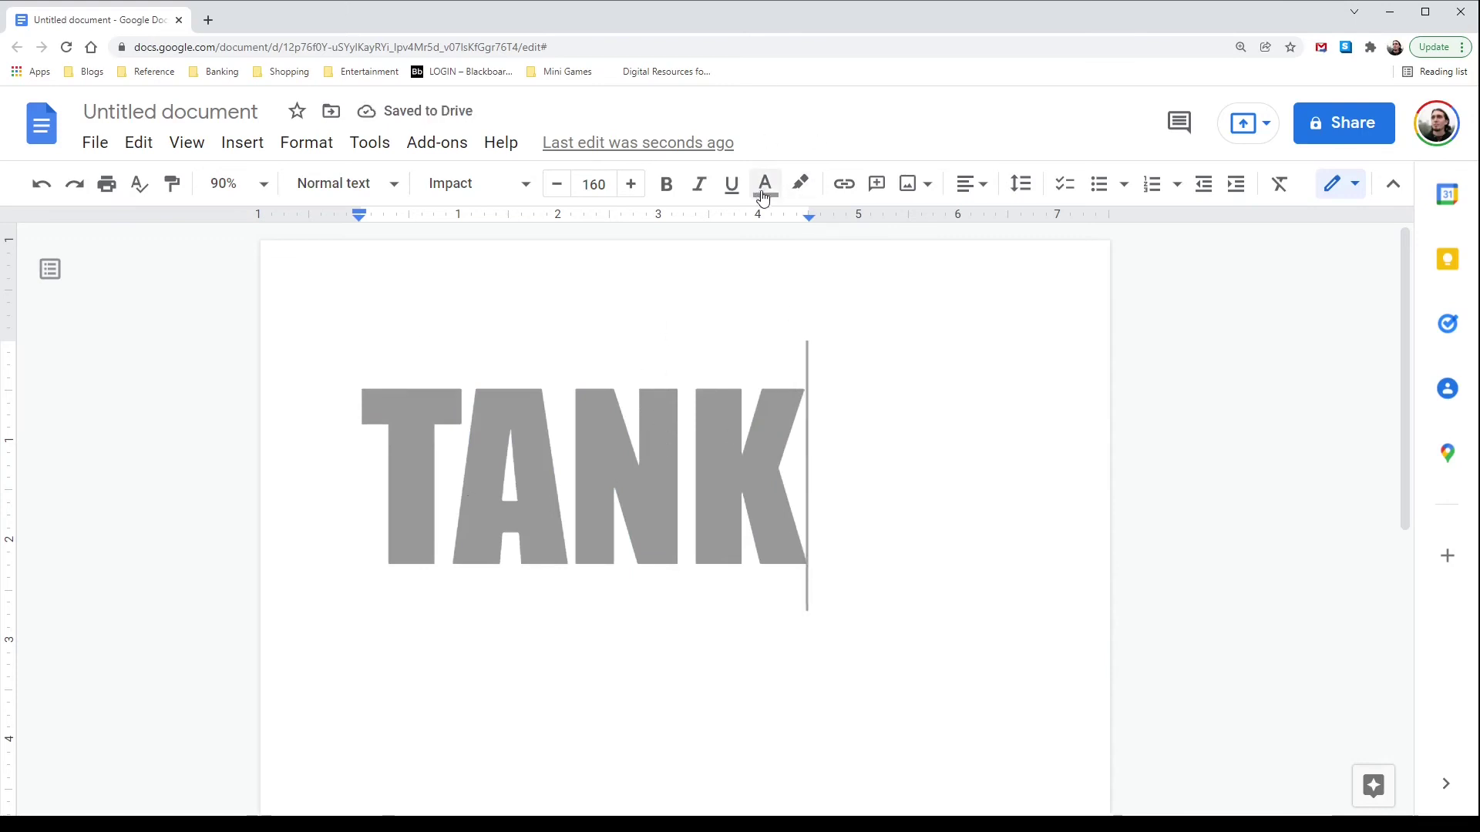
Try a dark highlight behind TANK, then undo it to leave TANK plain black.
click(799, 188)
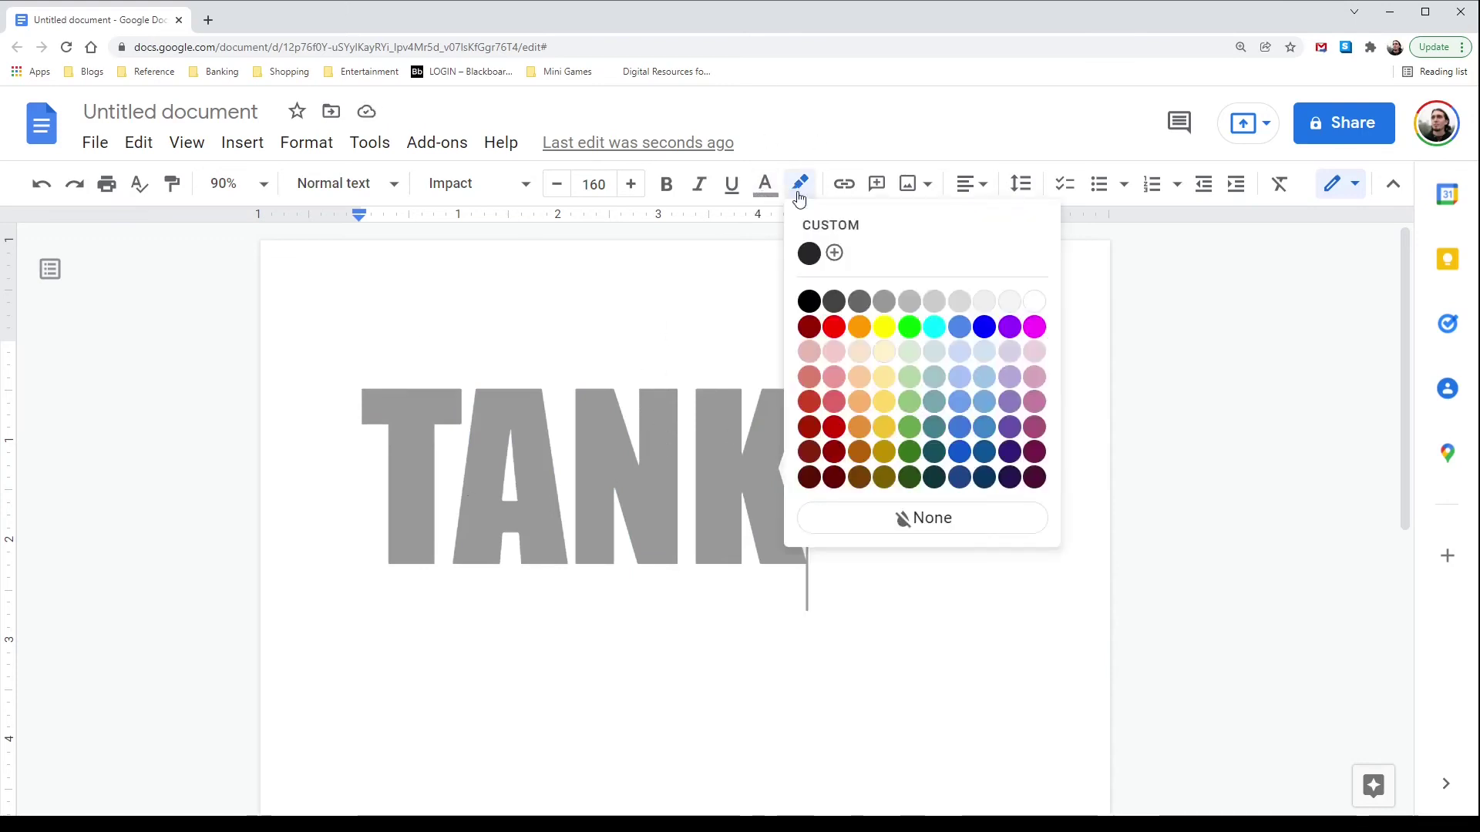
click(809, 254)
double_click(816, 493)
click(872, 421)
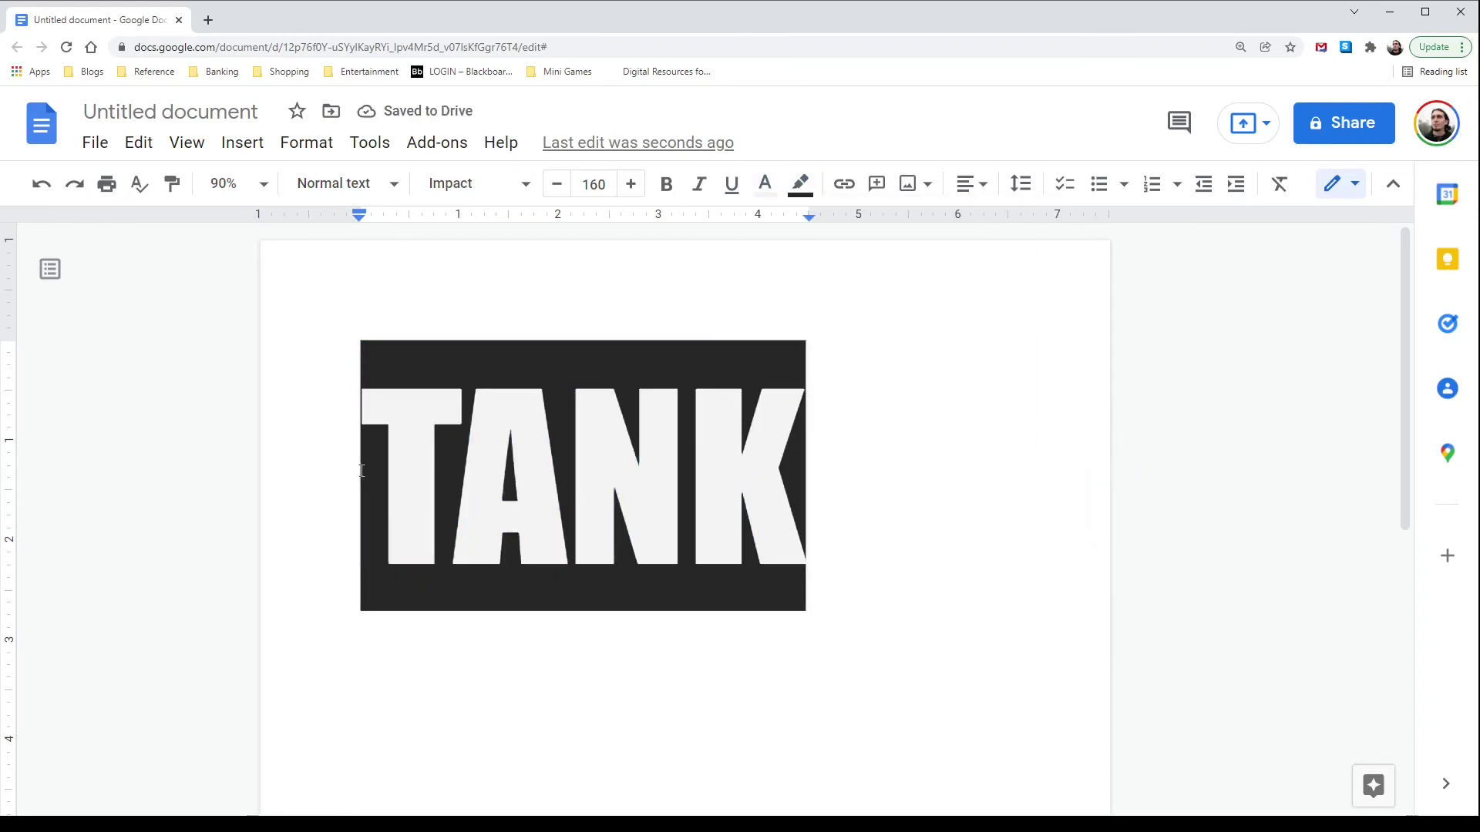
key(ctrl+z)
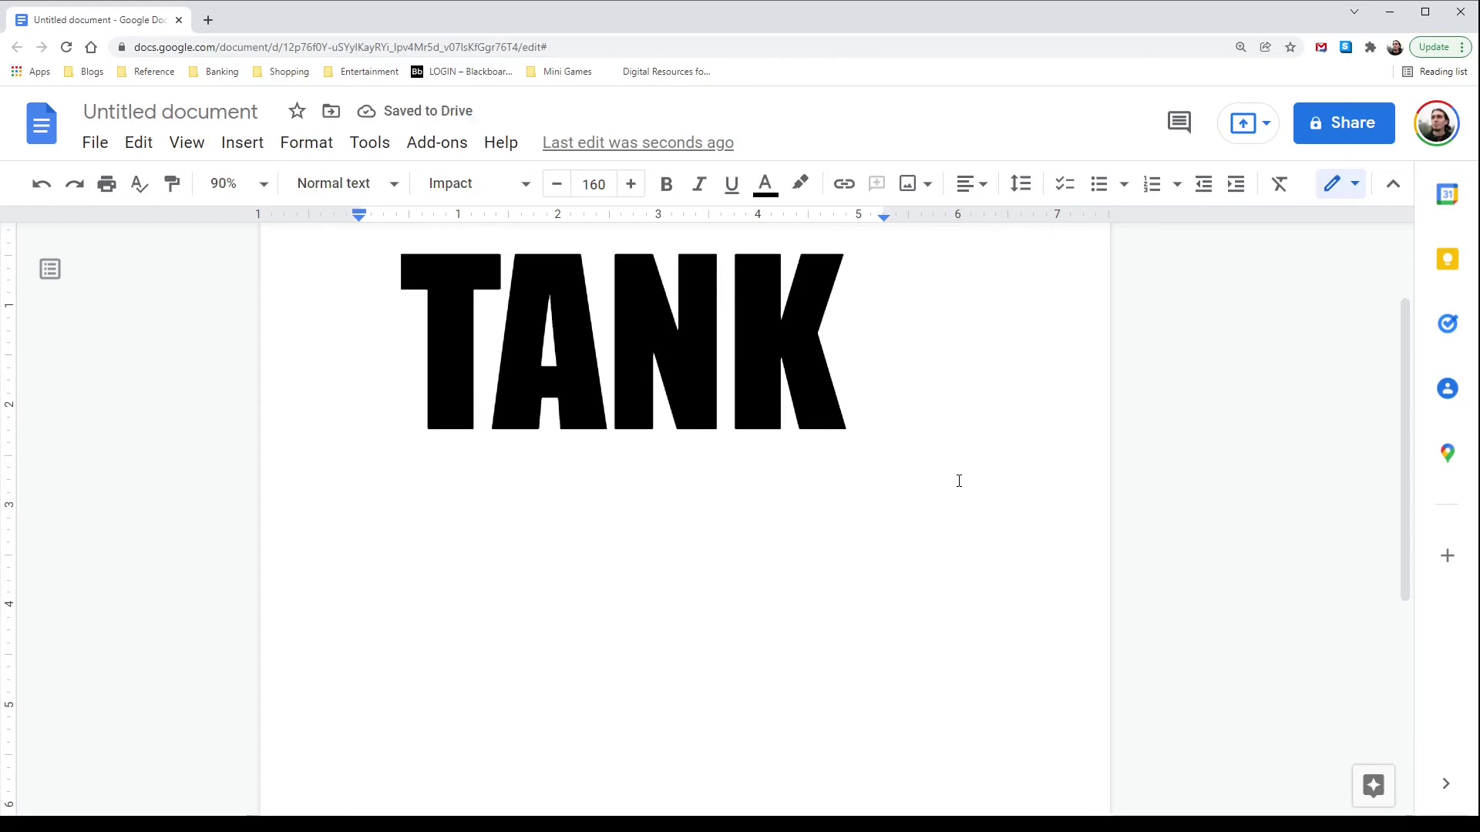
Type the author's name below TANK and set it to 24 pt.
text(Windham Graves)
key(ctrl+shift+Up)
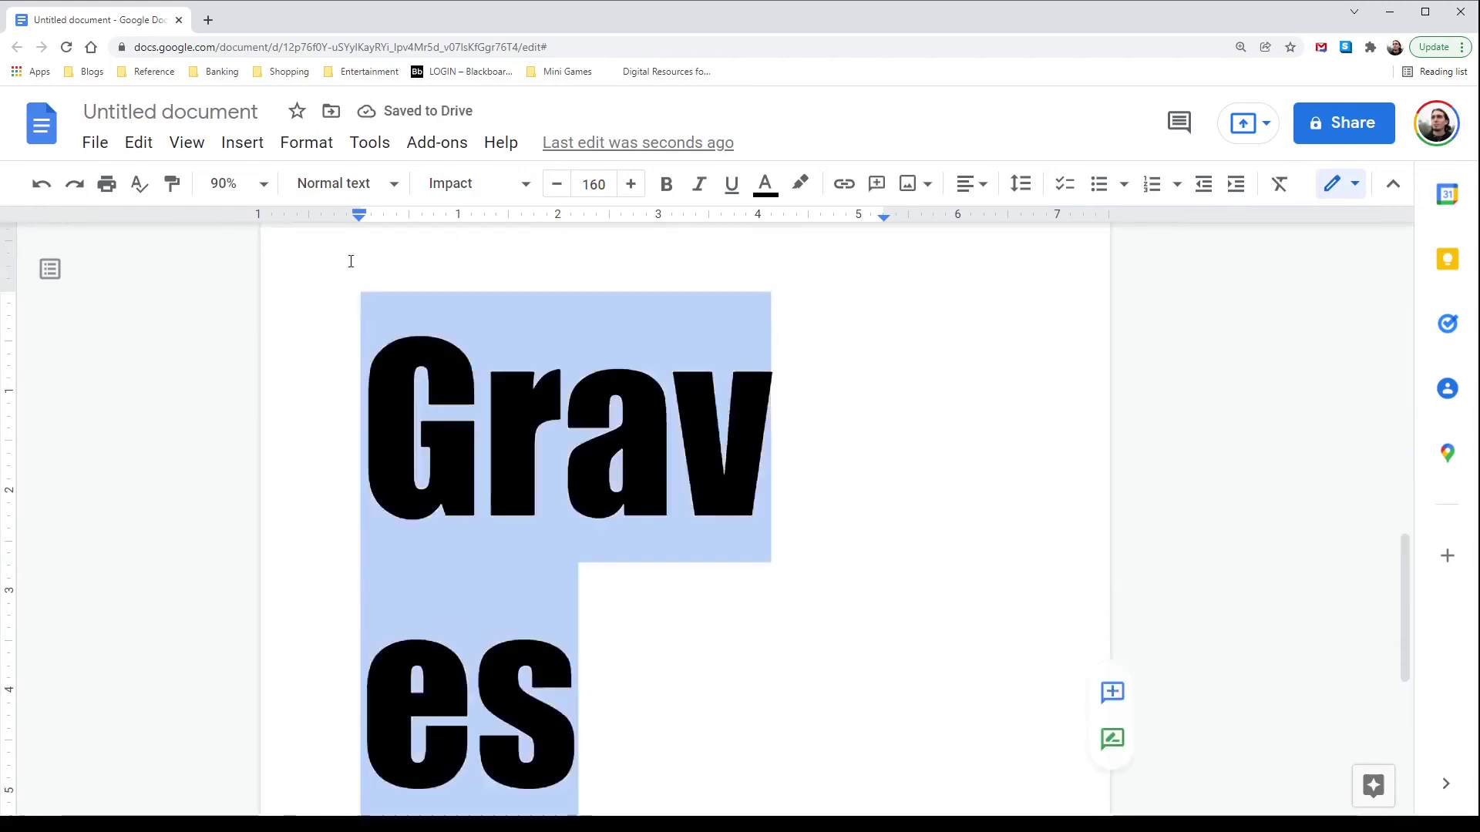
click(593, 183)
text(48)
key(Return)
click(593, 483)
Paste the Creative Commons licence text right after the author's name.
key(Right)
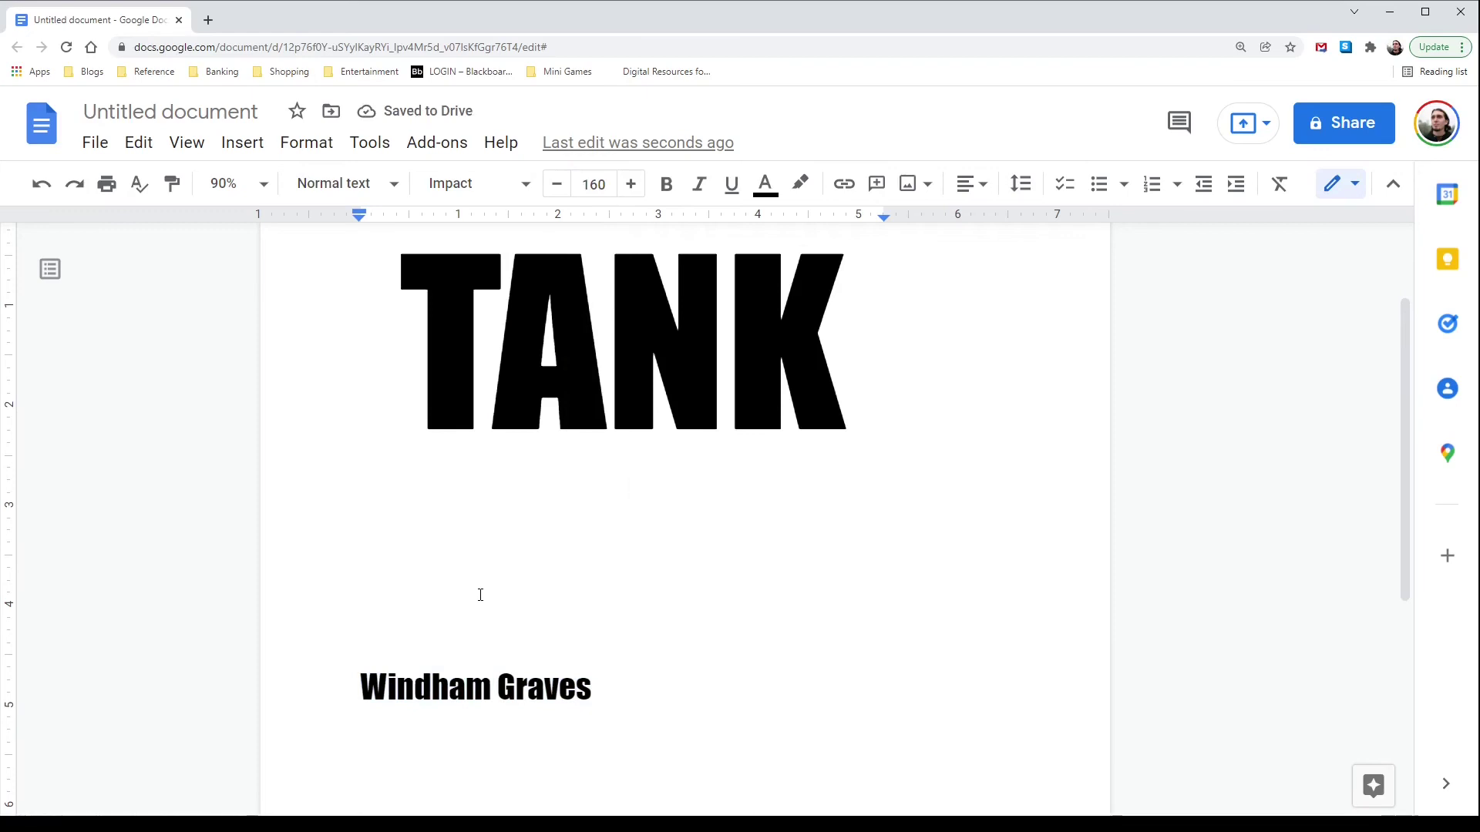
click(618, 704)
scroll(608, 707, up, 2)
scroll(601, 720, down, 3)
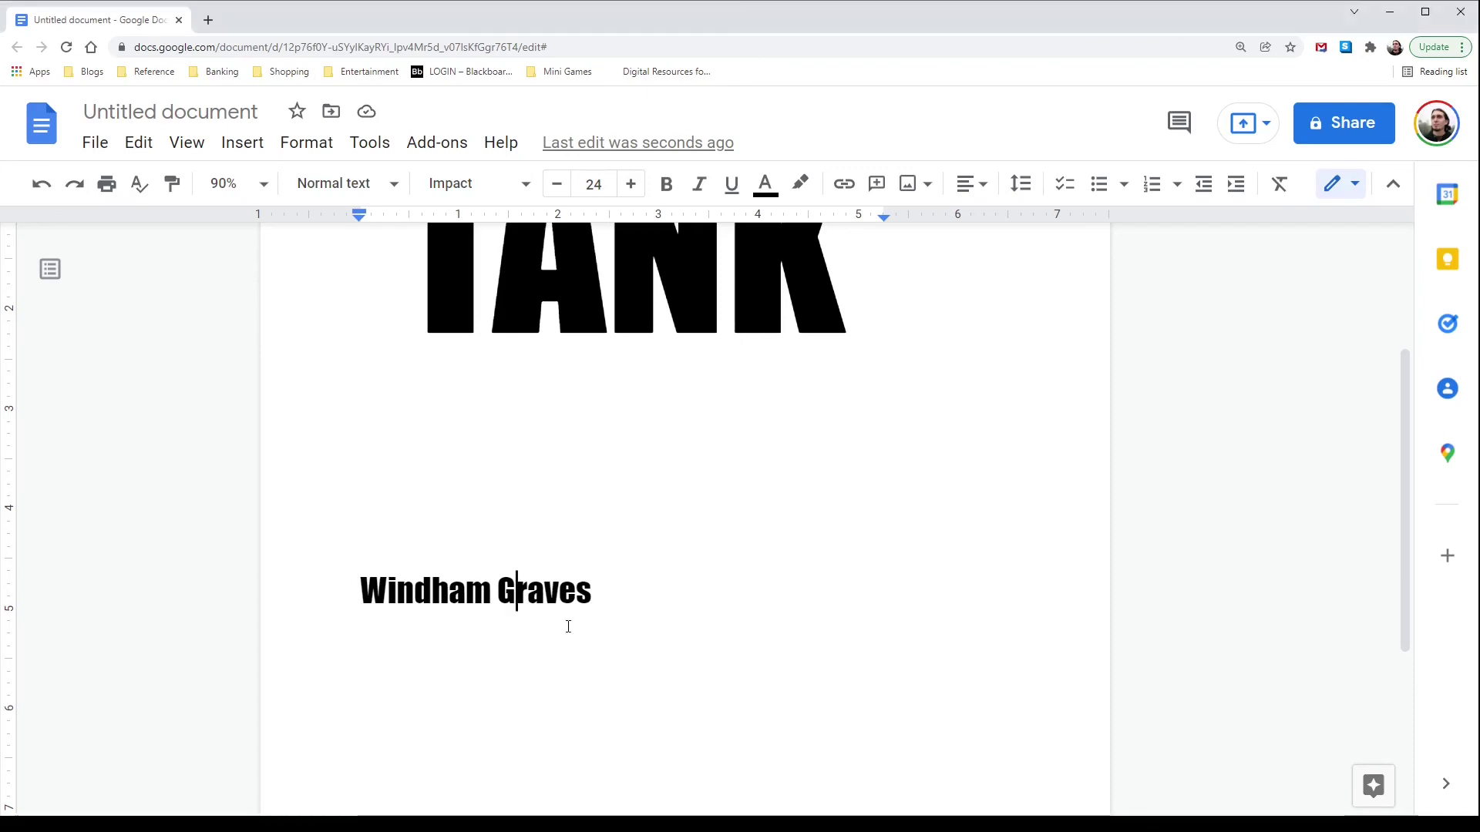
text(Creative Commons CC BY-NC)
Make the whole byline 24 pt and delete the words 'Creative Commons'.
drag(760, 601, 621, 607)
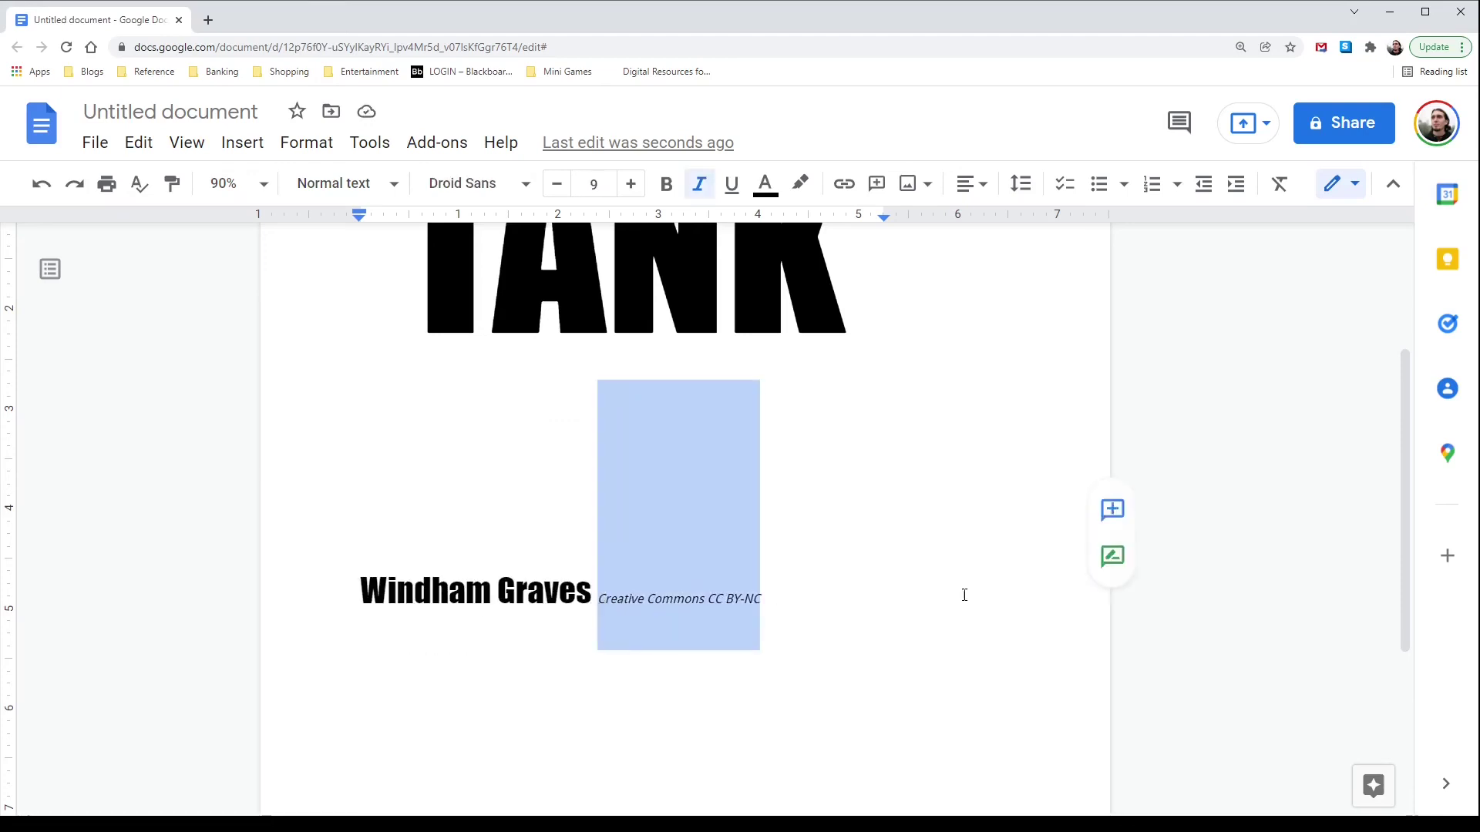
triple_click(1017, 594)
click(594, 183)
click(594, 482)
drag(883, 401, 733, 401)
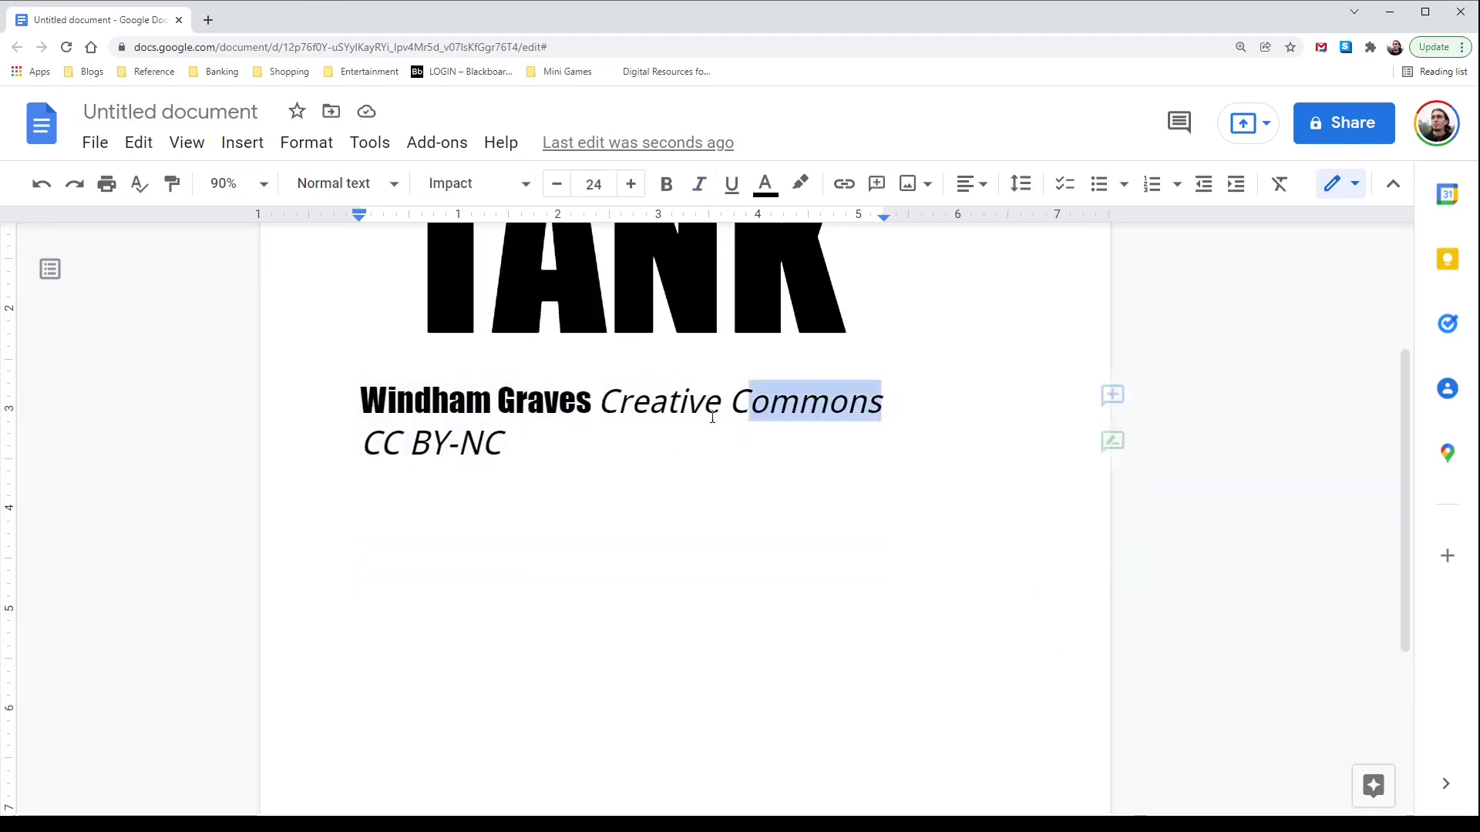
key(Delete)
Set the whole byline in EB Garamond Bold.
scroll(773, 539, up, 3)
triple_click(478, 634)
click(345, 182)
click(447, 183)
click(447, 193)
mouse_move(553, 686)
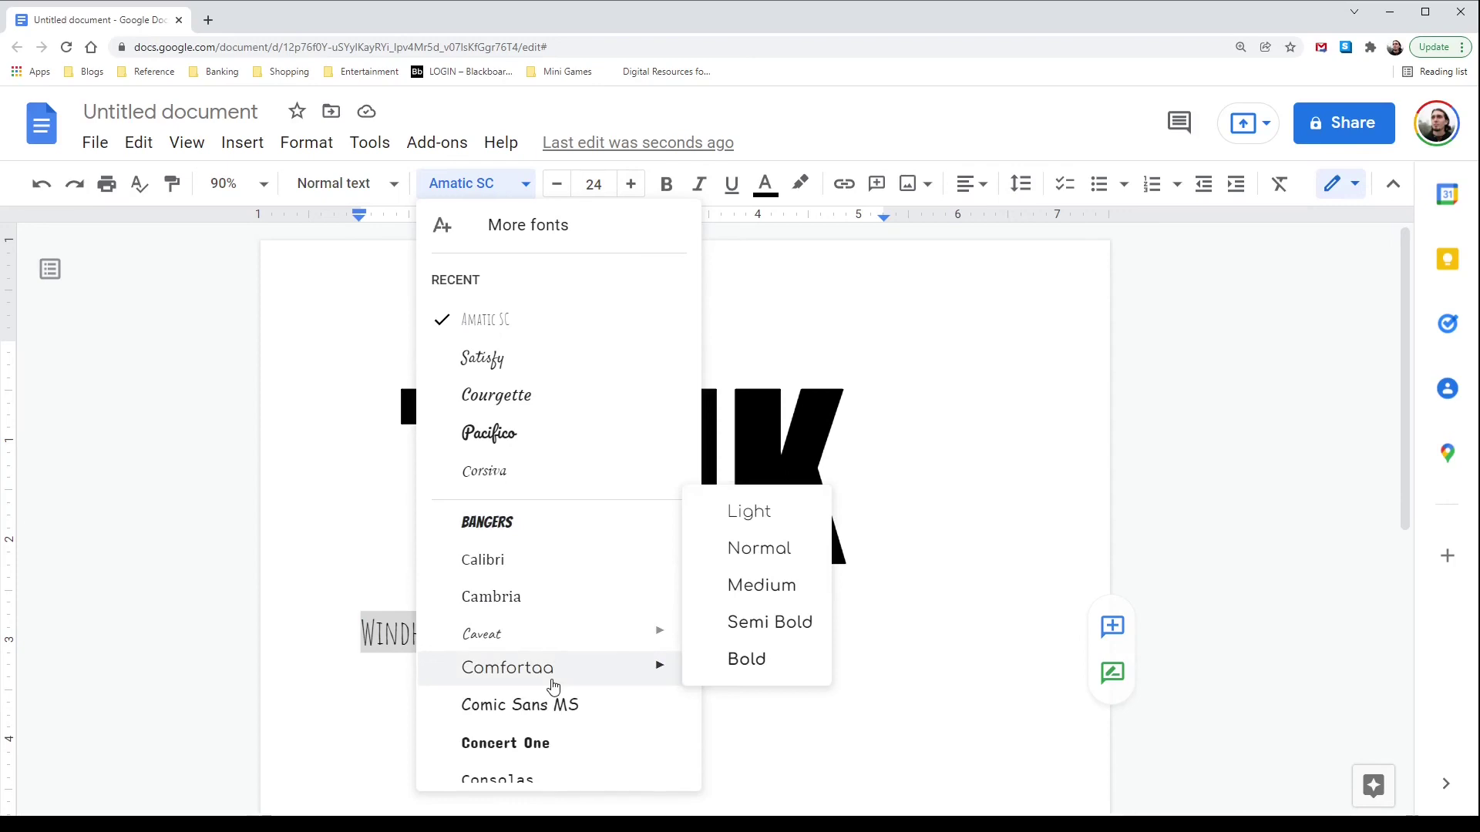
scroll(553, 686, down, 3)
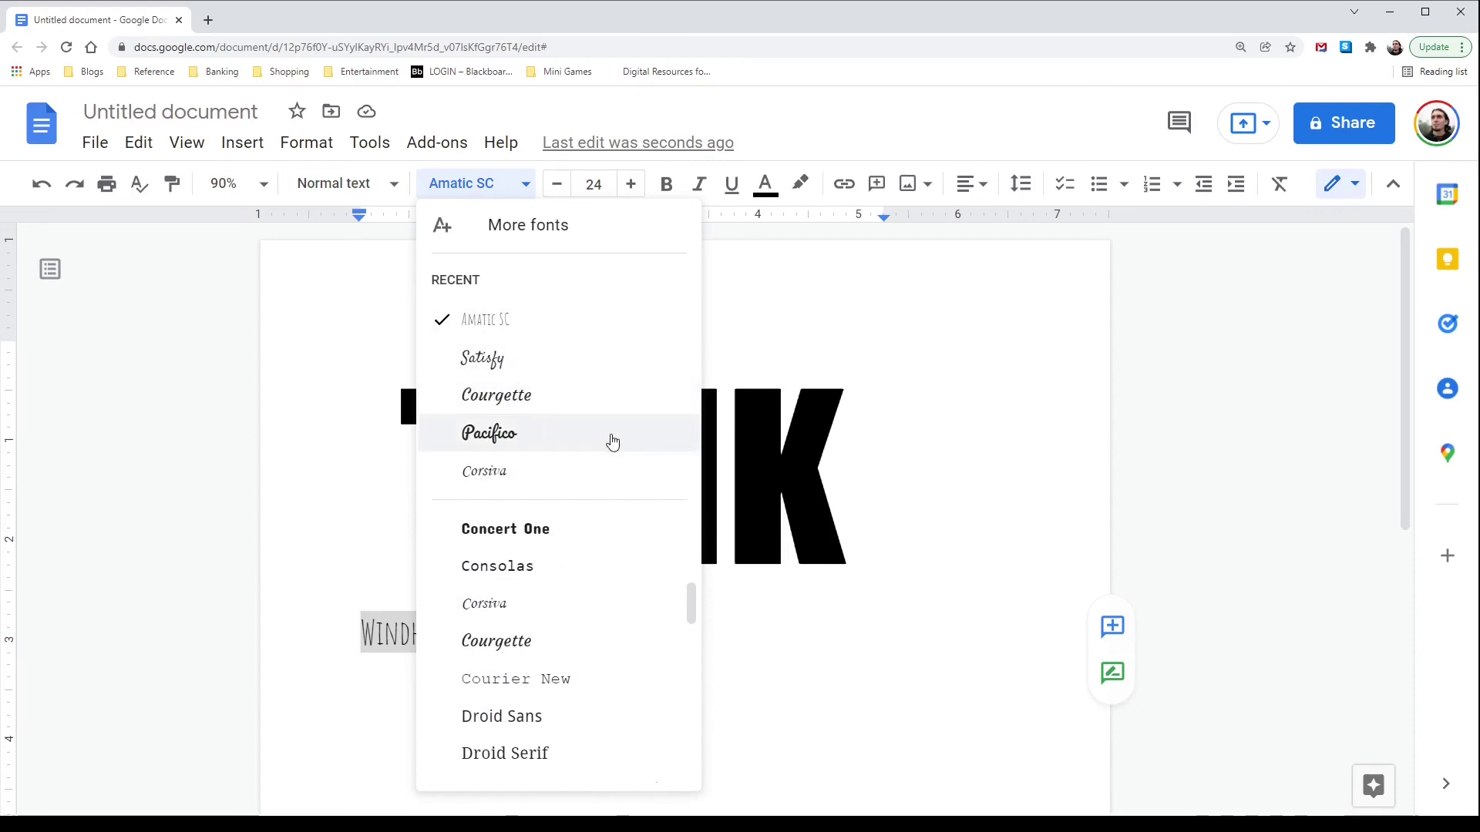
scroll(574, 609, down, 4)
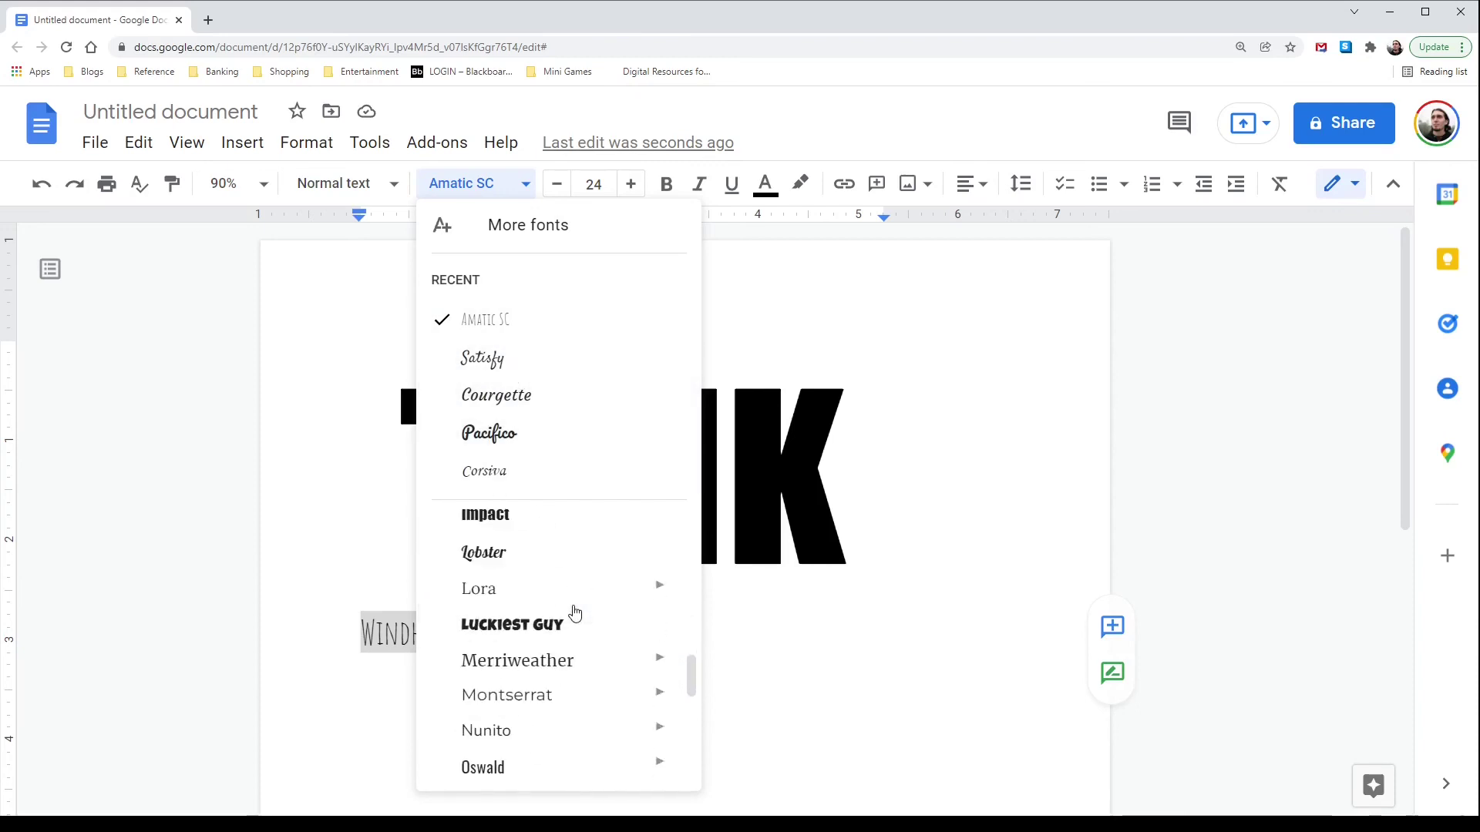
mouse_move(574, 609)
scroll(574, 612, down, 3)
scroll(574, 613, up, 4)
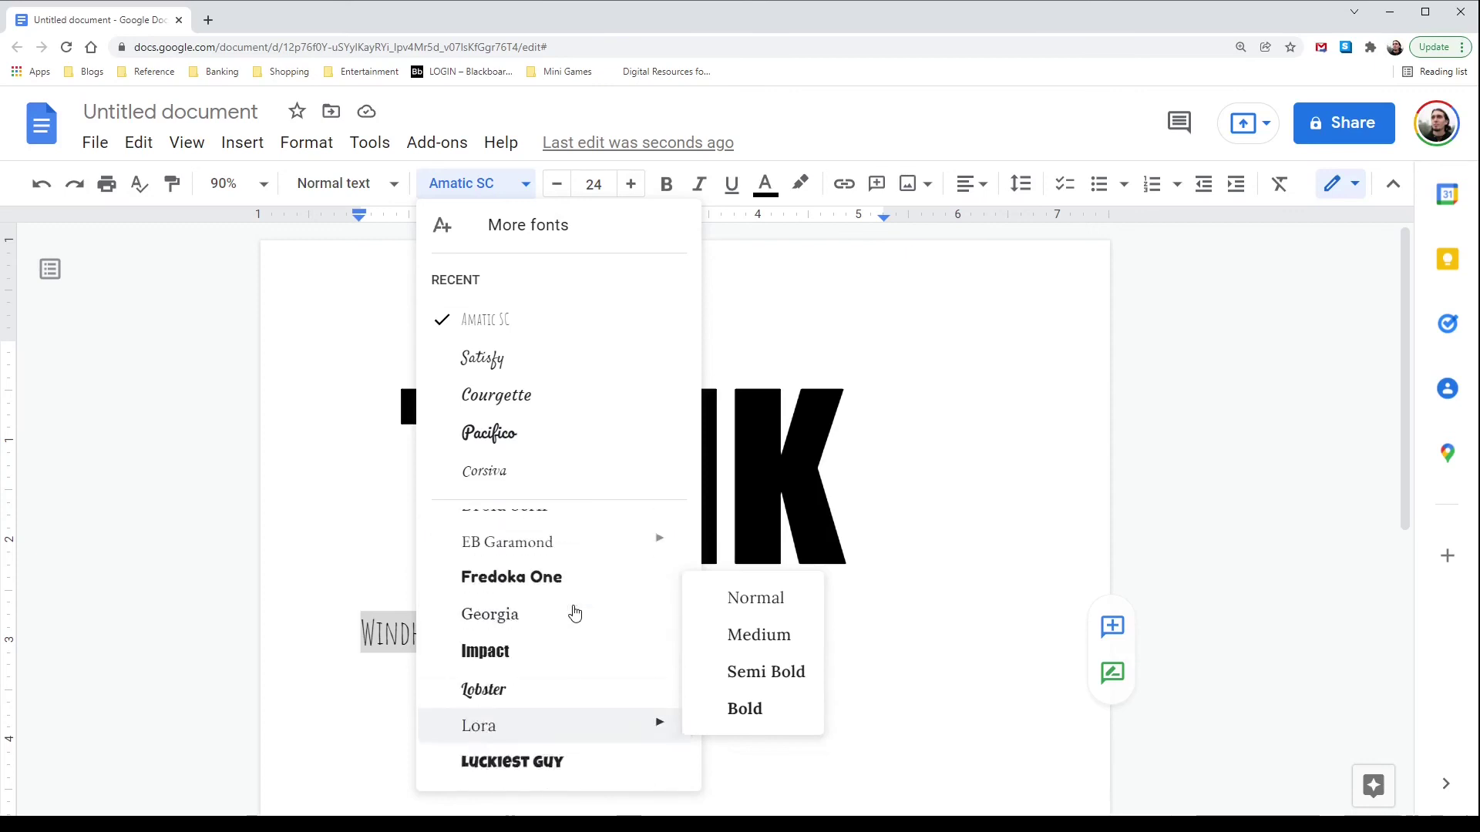
scroll(574, 616, up, 3)
mouse_move(583, 649)
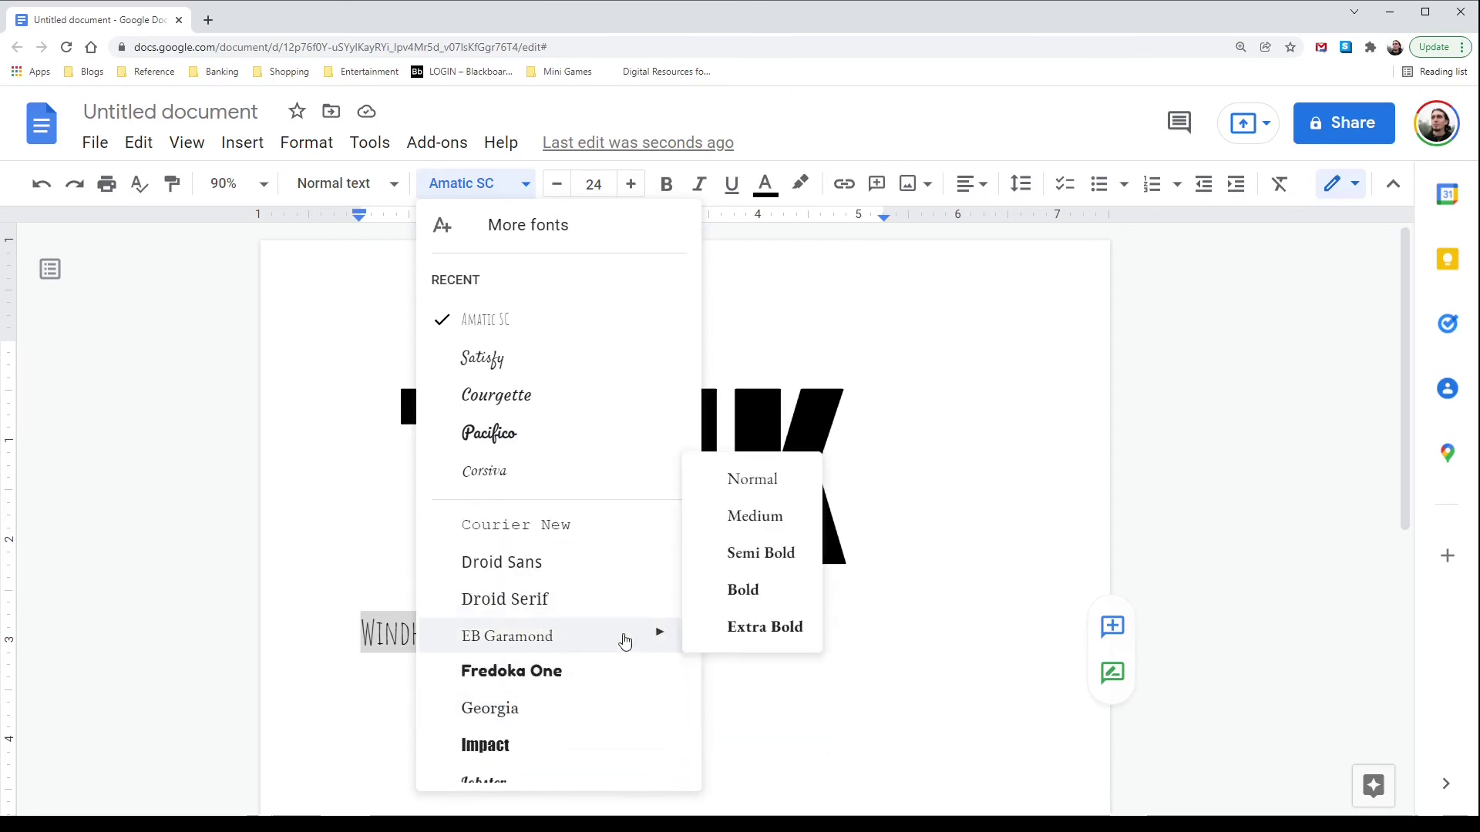
click(740, 589)
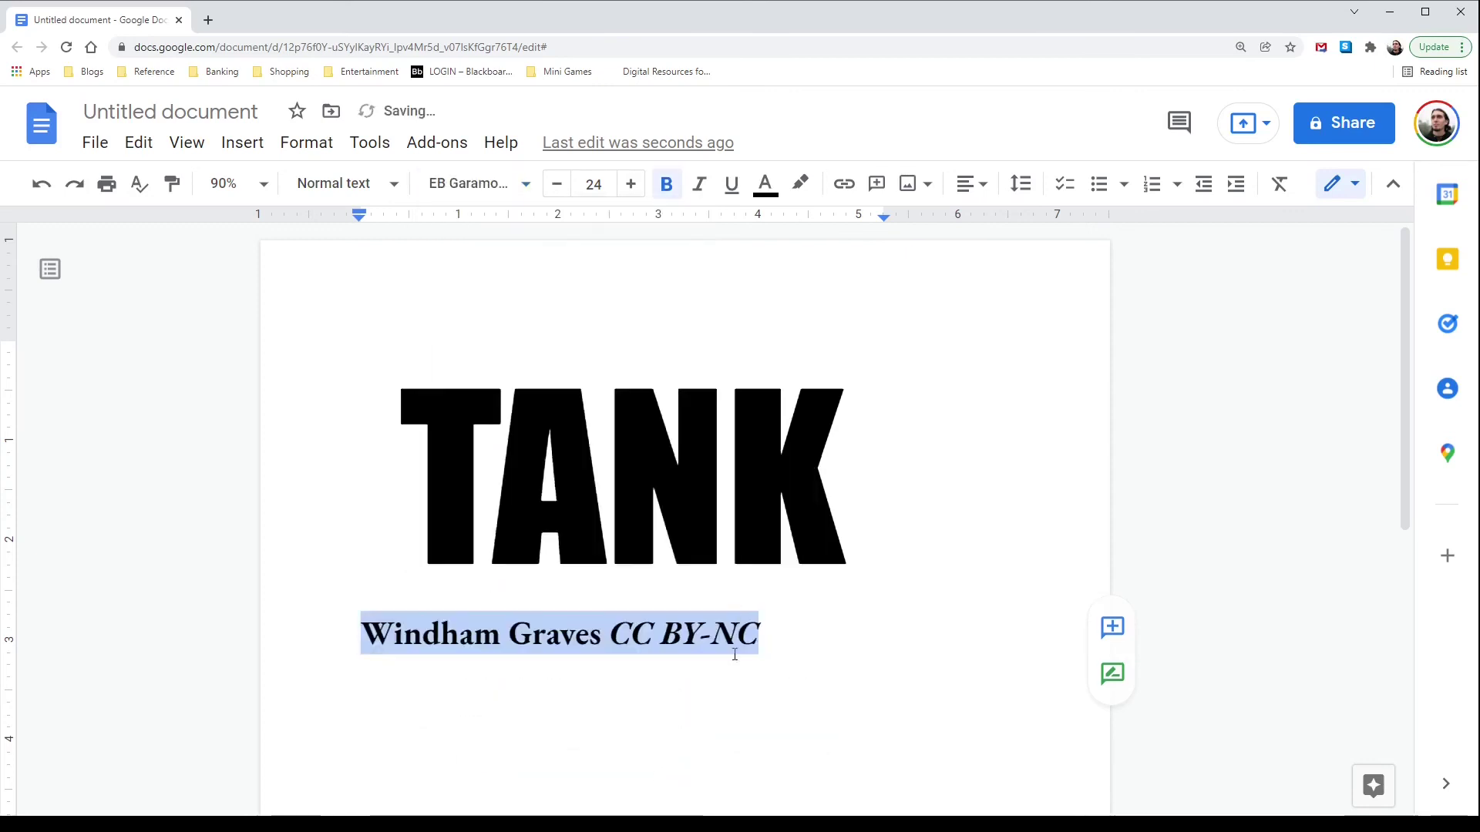
Set 'CC BY-NC' in regular italic EB Garamond and add an empty line below the byline.
click(694, 641)
drag(770, 636, 609, 636)
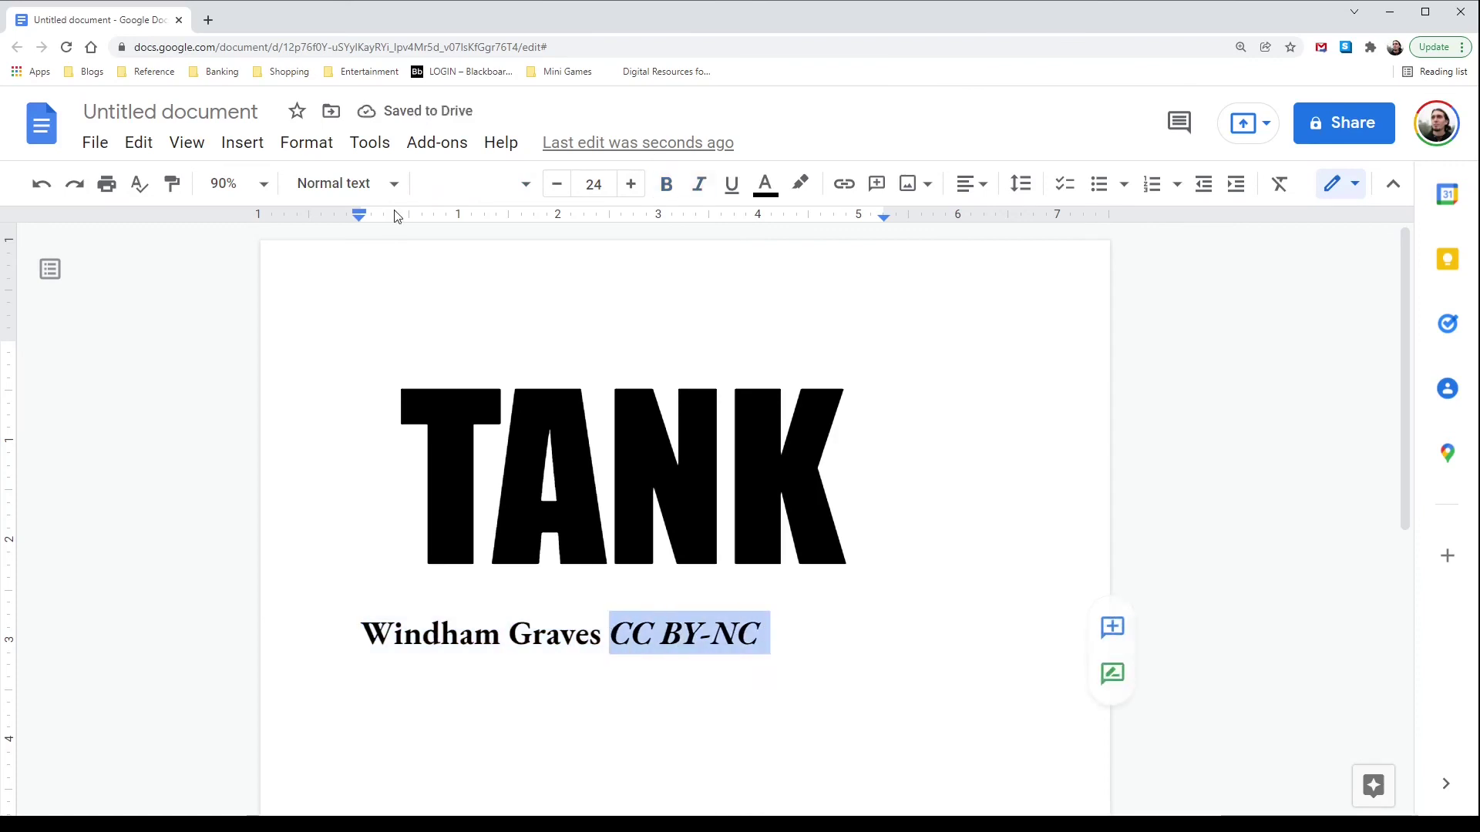
click(455, 184)
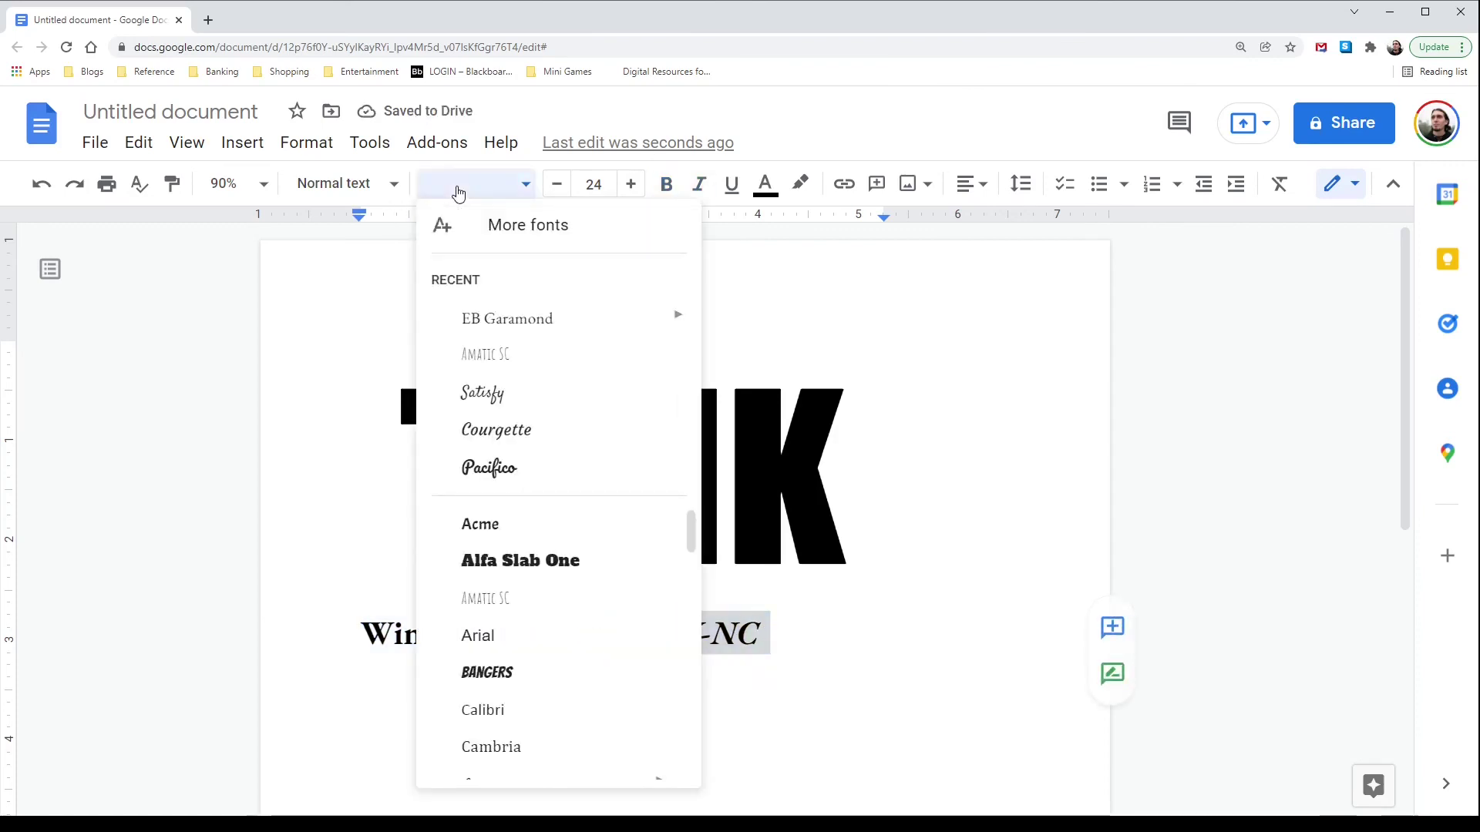
click(639, 330)
scroll(631, 473, down, 3)
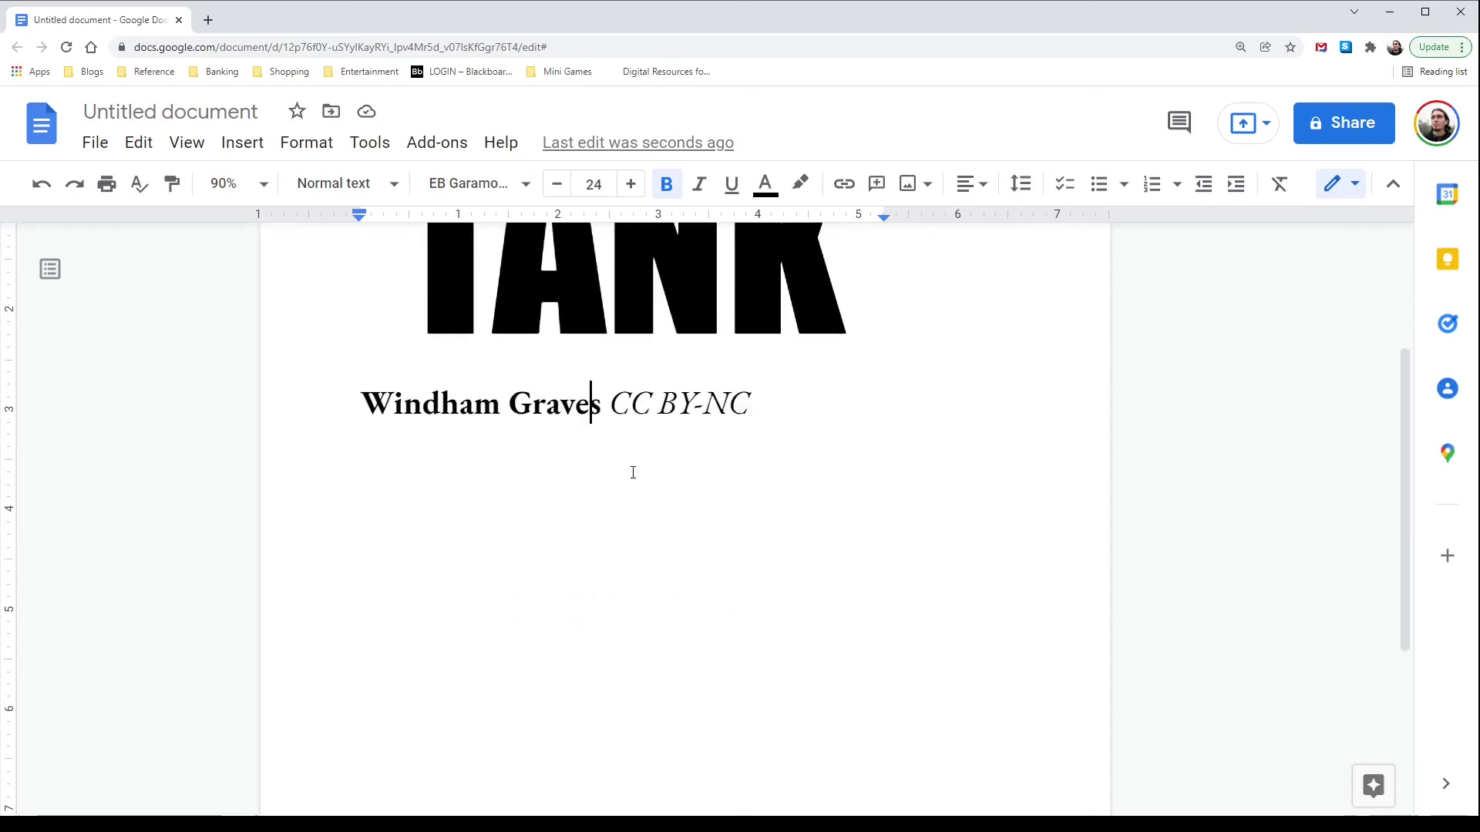
click(775, 419)
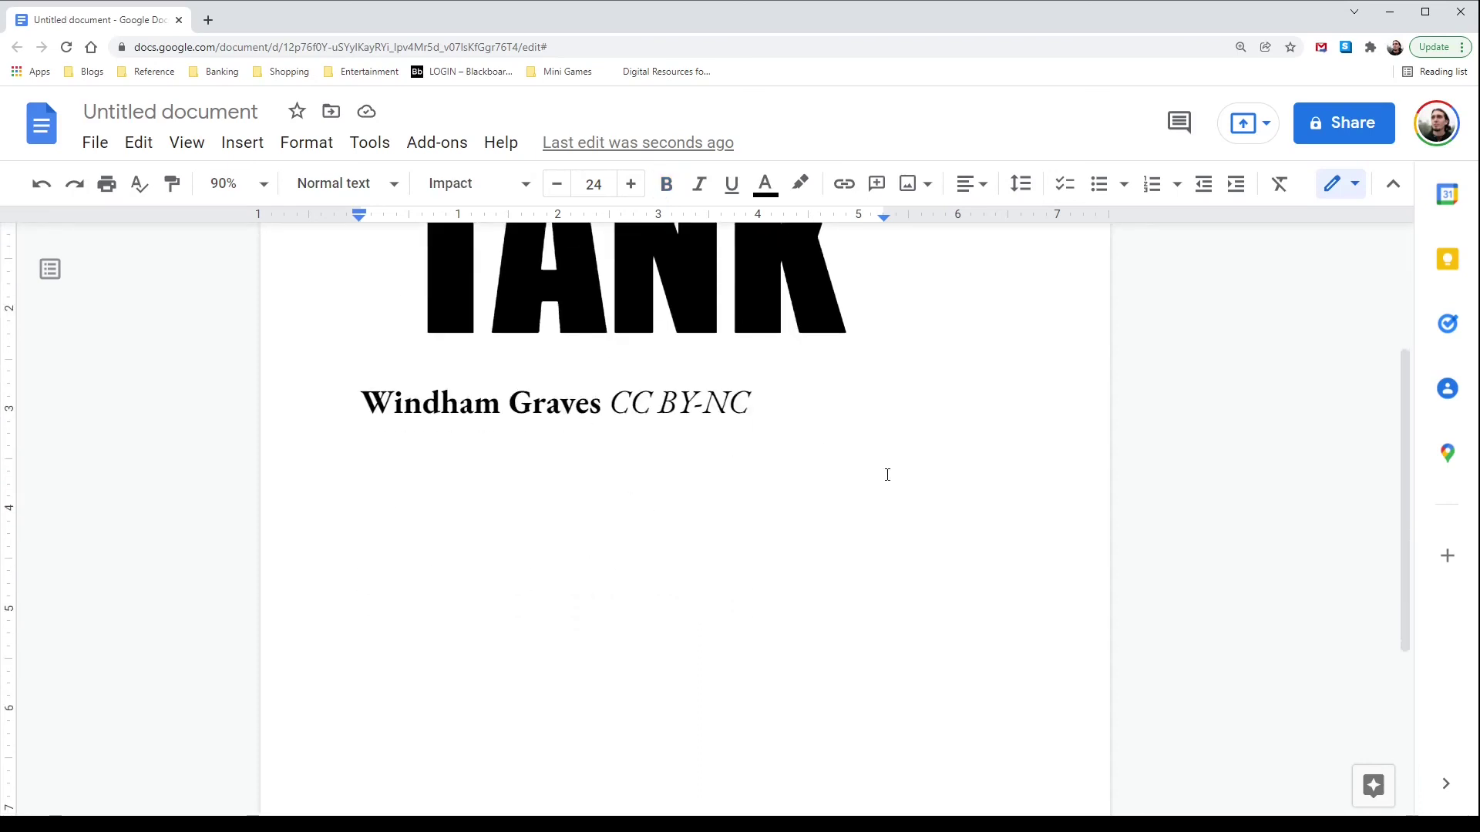
key(Return)
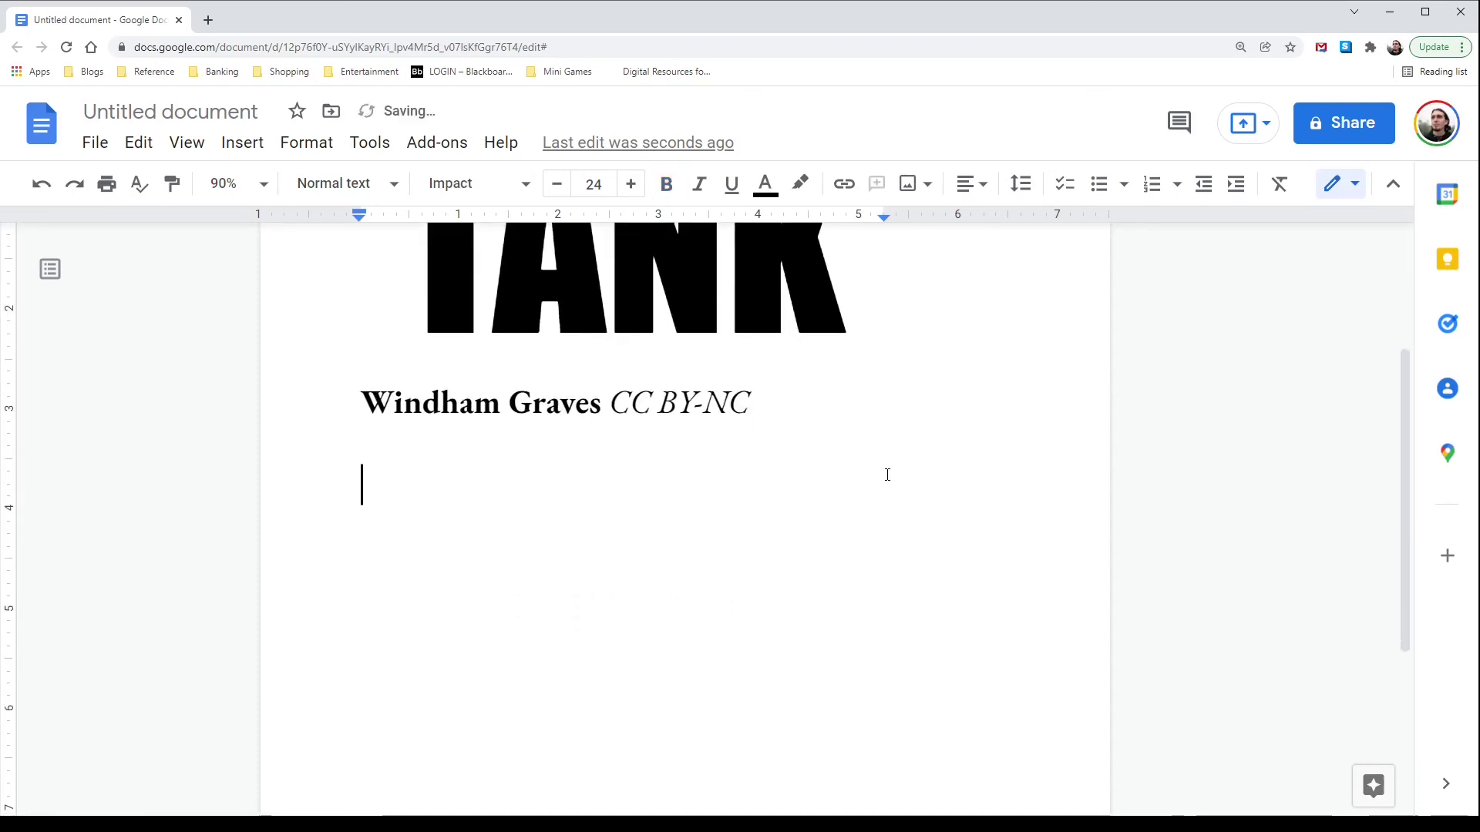
Shrink the cat image to a small thumbnail and paste copies into a row of six.
scroll(888, 475, down, 1)
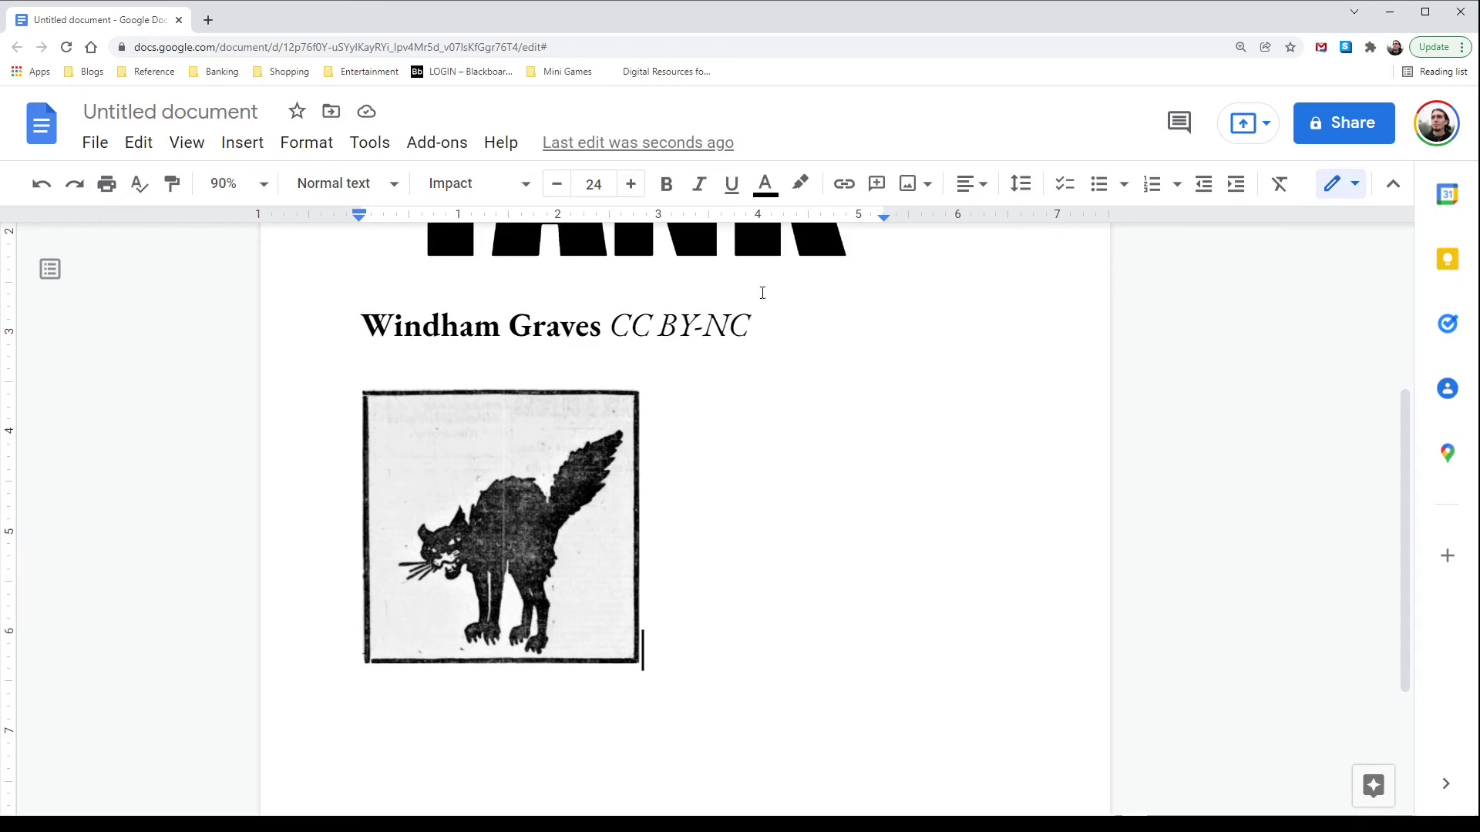
click(492, 465)
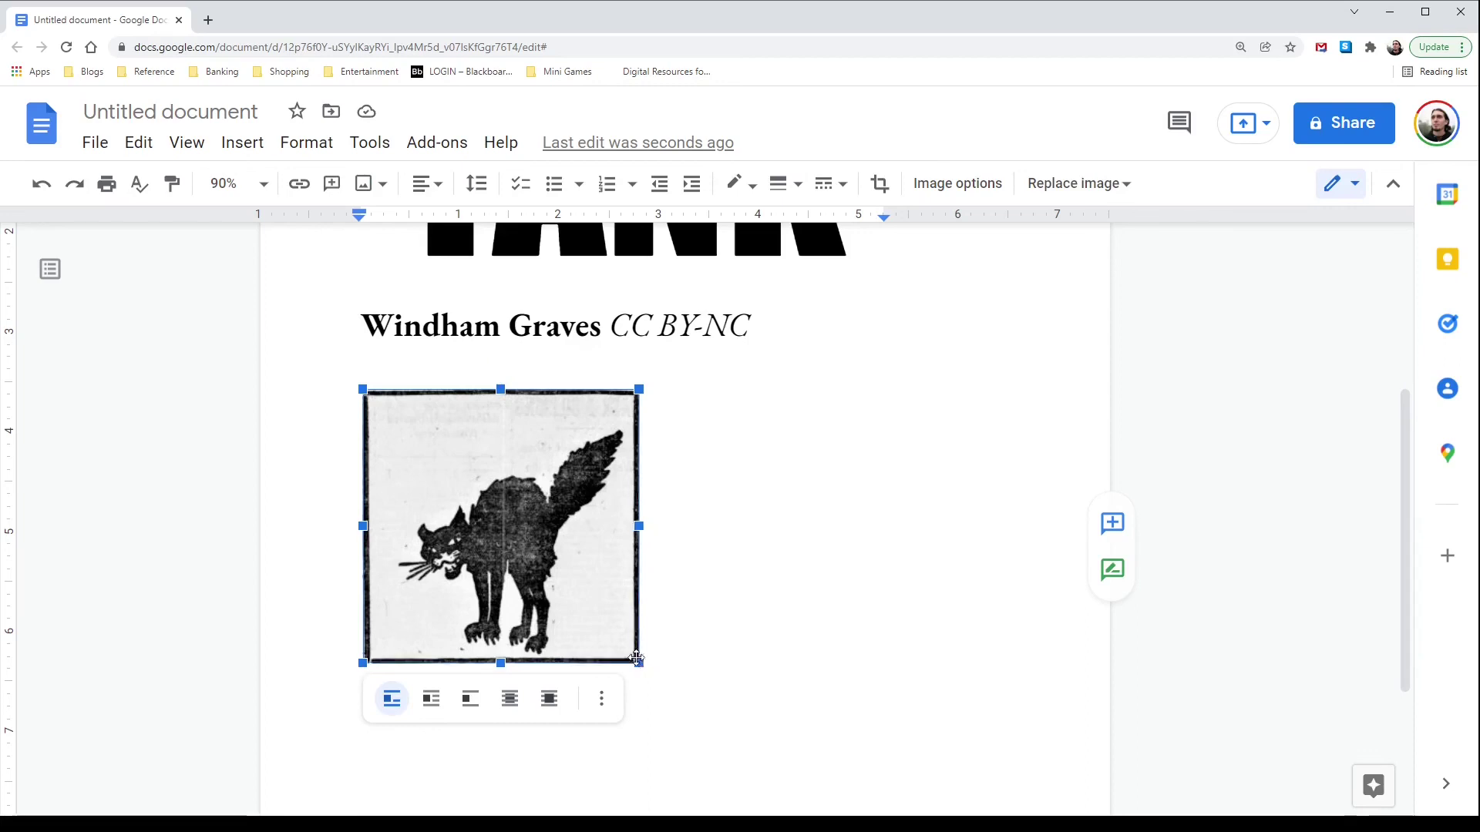
drag(637, 659, 442, 462)
key(ctrl+c)
key(ctrl+v)
key(ctrl+v)
key(ctrl+v)
key(ctrl+v)
key(ctrl+v)
key(ctrl+v)
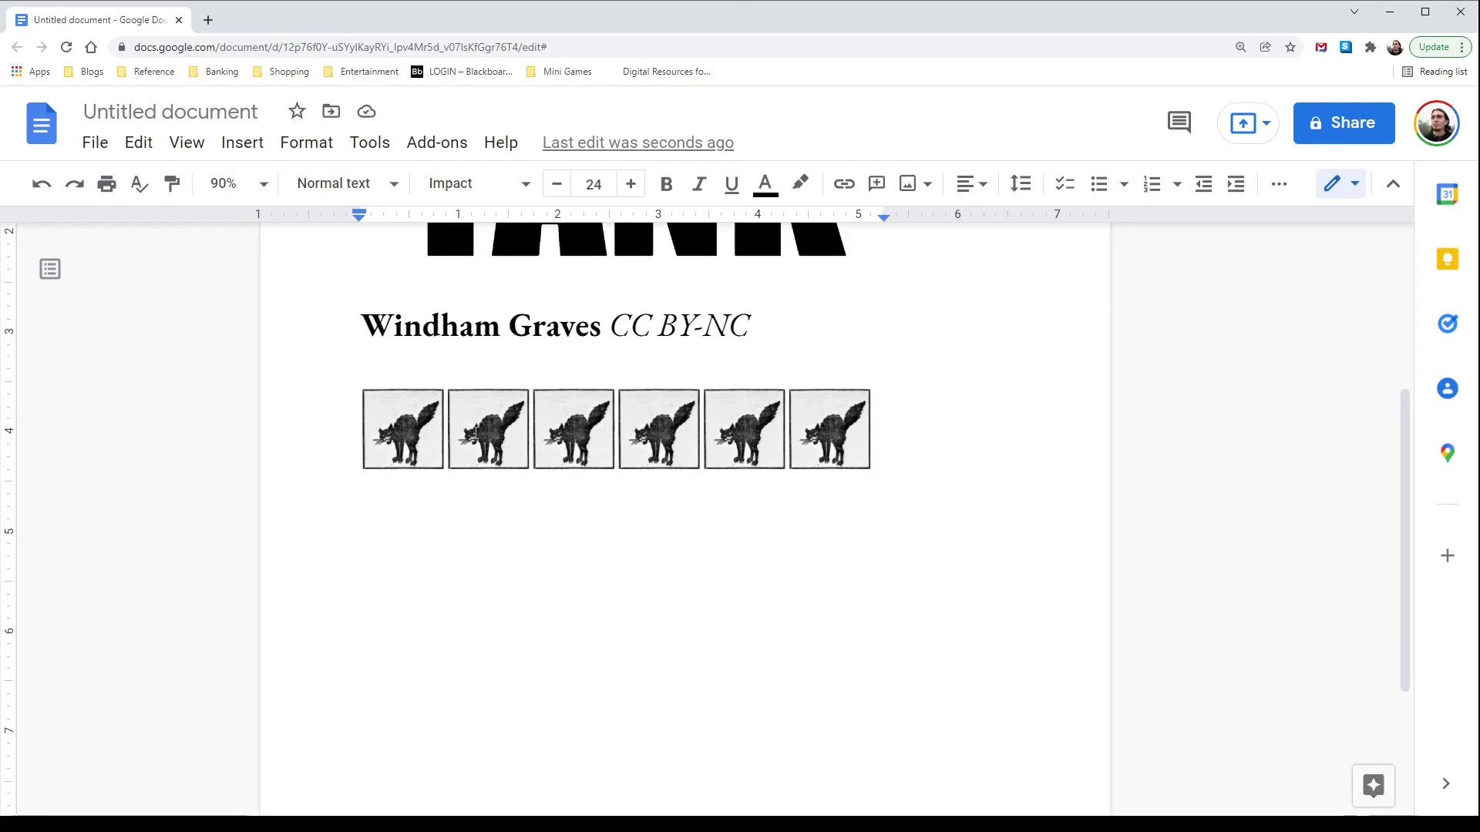
Add a second row of three larger cat images below the small ones.
scroll(854, 429, up, 1)
key(ctrl+v)
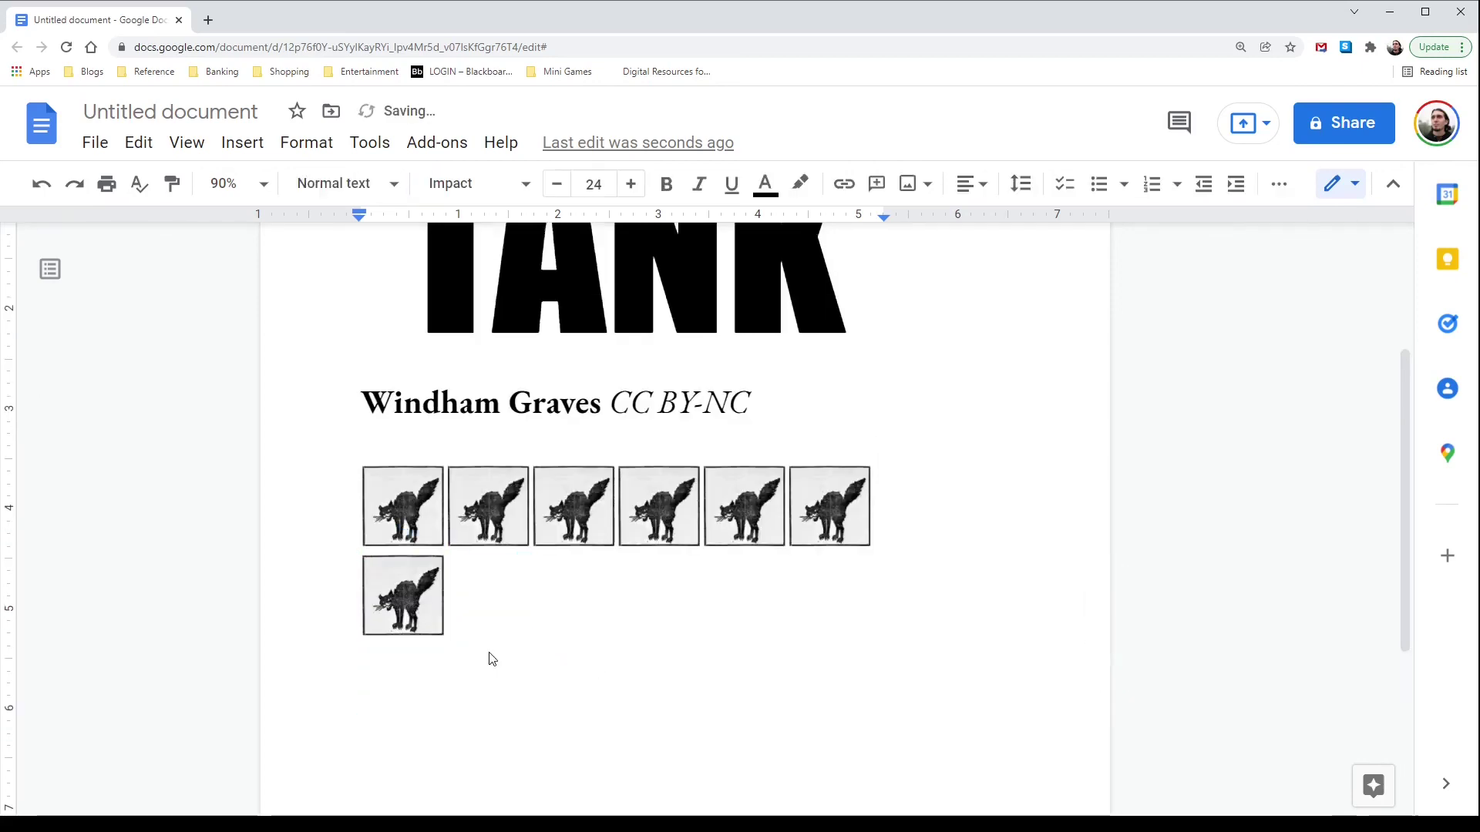
key(ctrl+v)
key(ctrl+v)
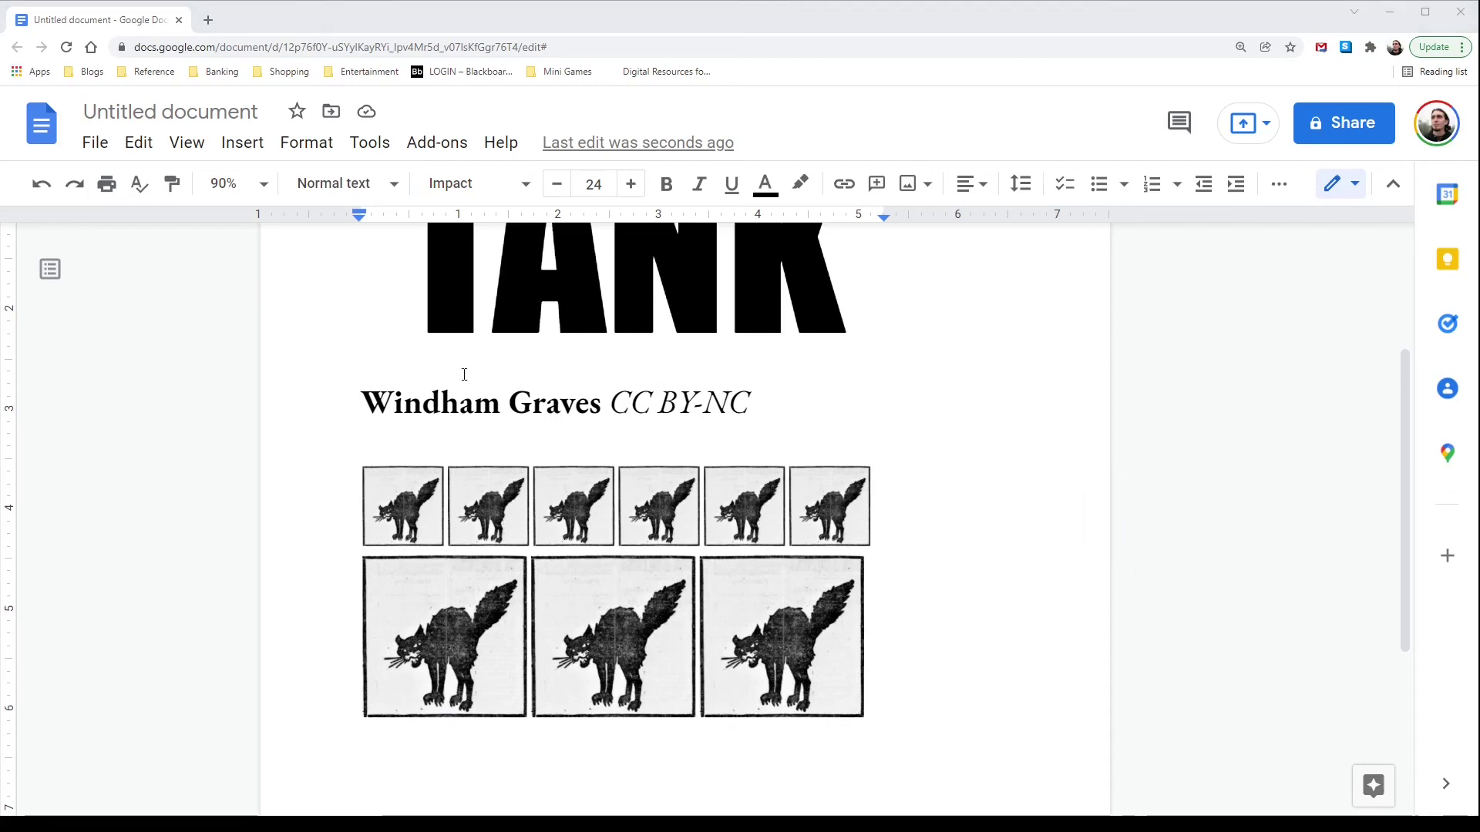
click(107, 184)
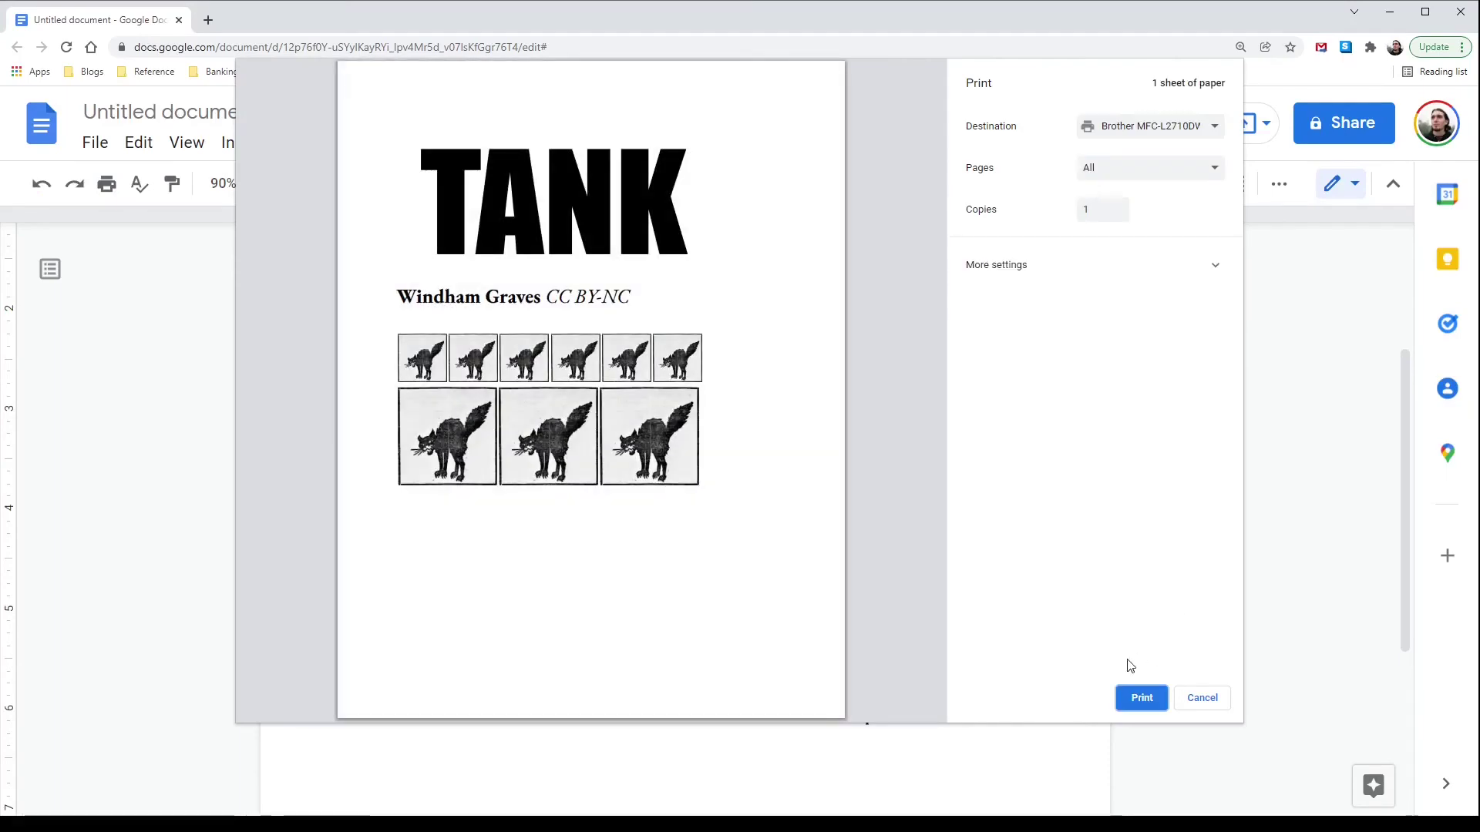
Print the one-page TANK cover with its byline and cat rows.
click(1142, 698)
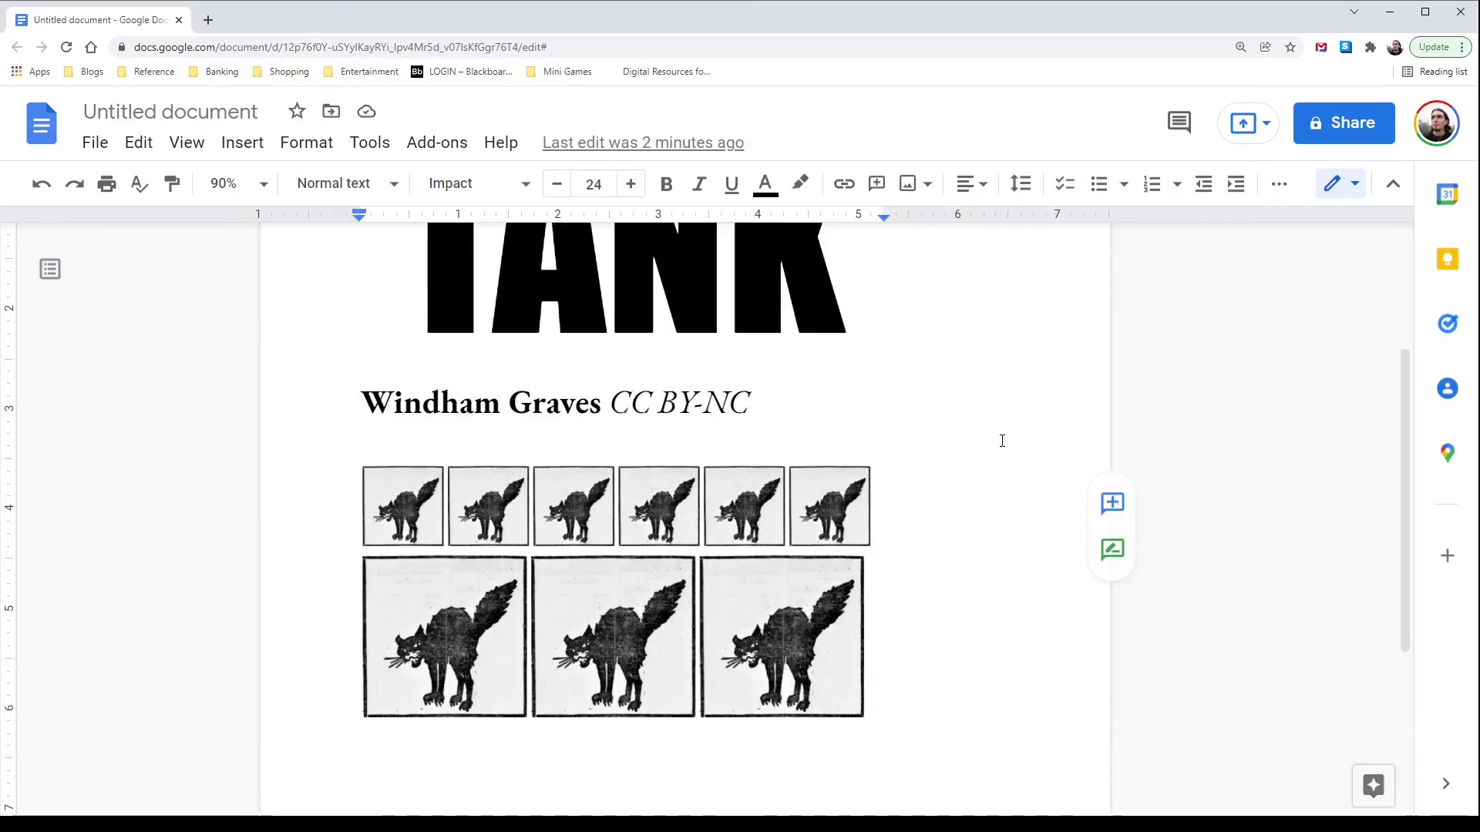